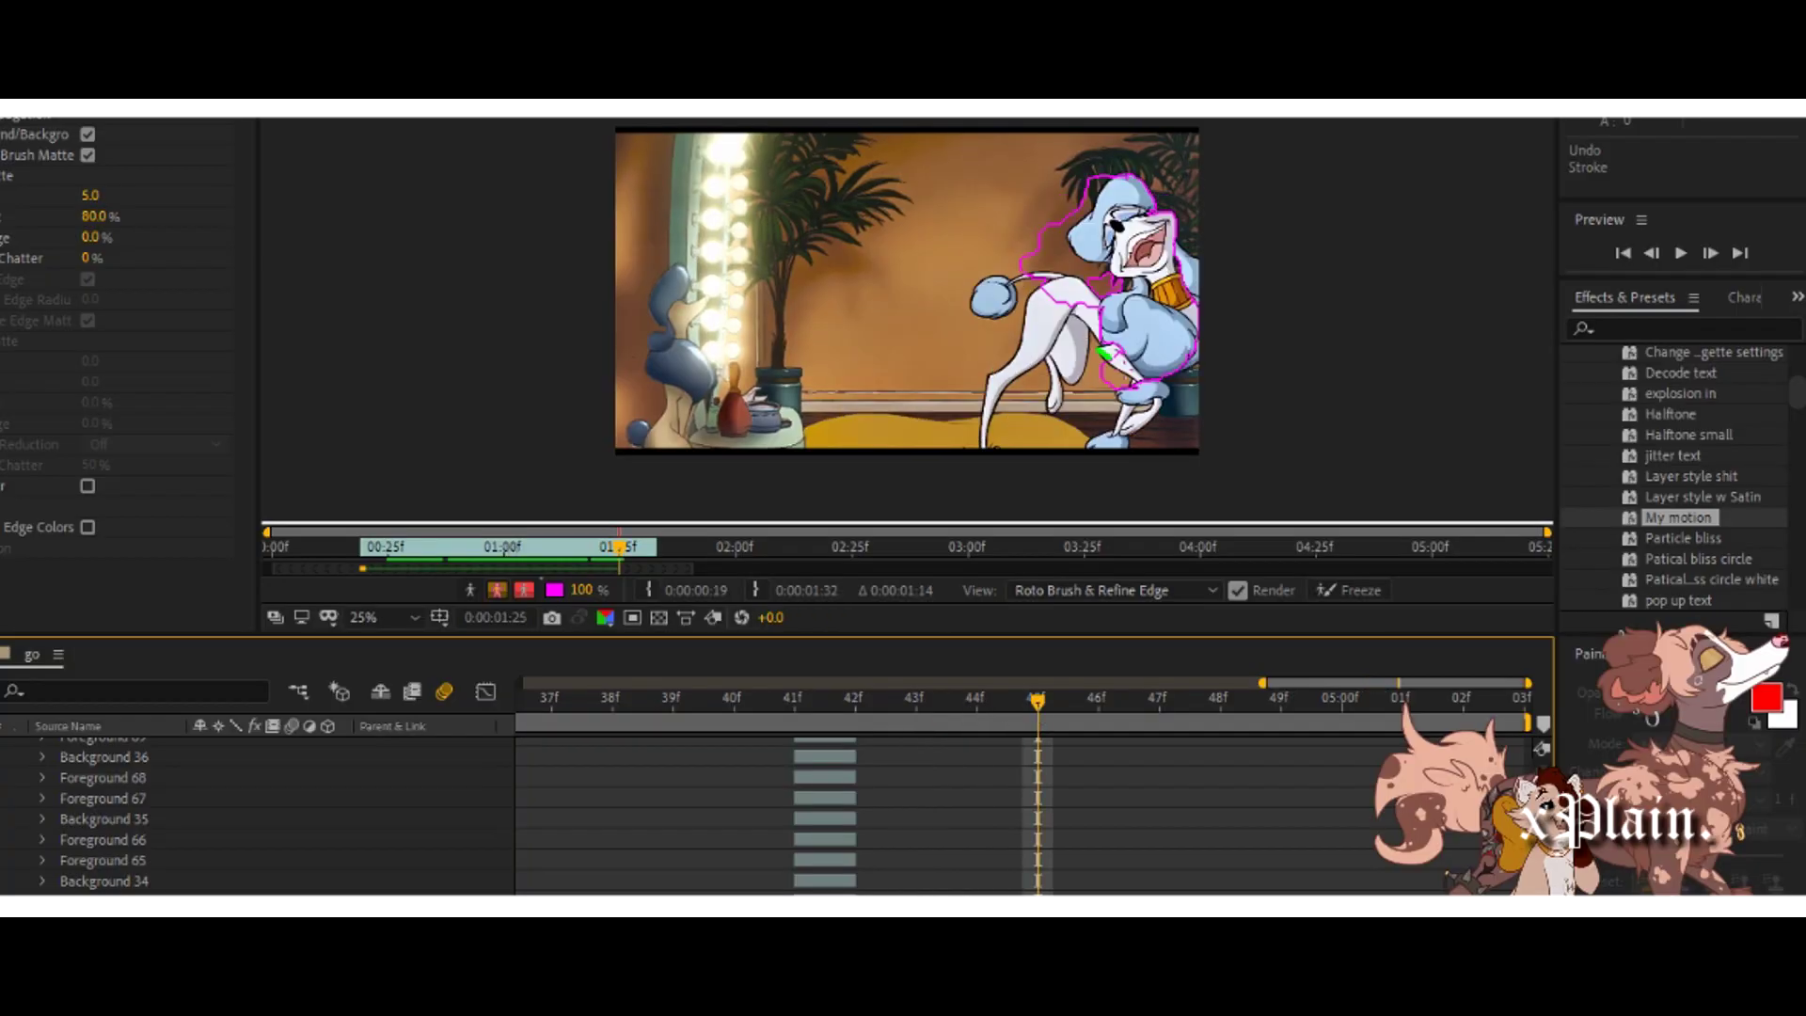
Refine the Roto Brush selection at 0:00:01:25 so it follows the poodle's head and chest and excludes the background beside its tail.
drag(1080, 196, 1130, 378)
drag(999, 289, 1061, 247)
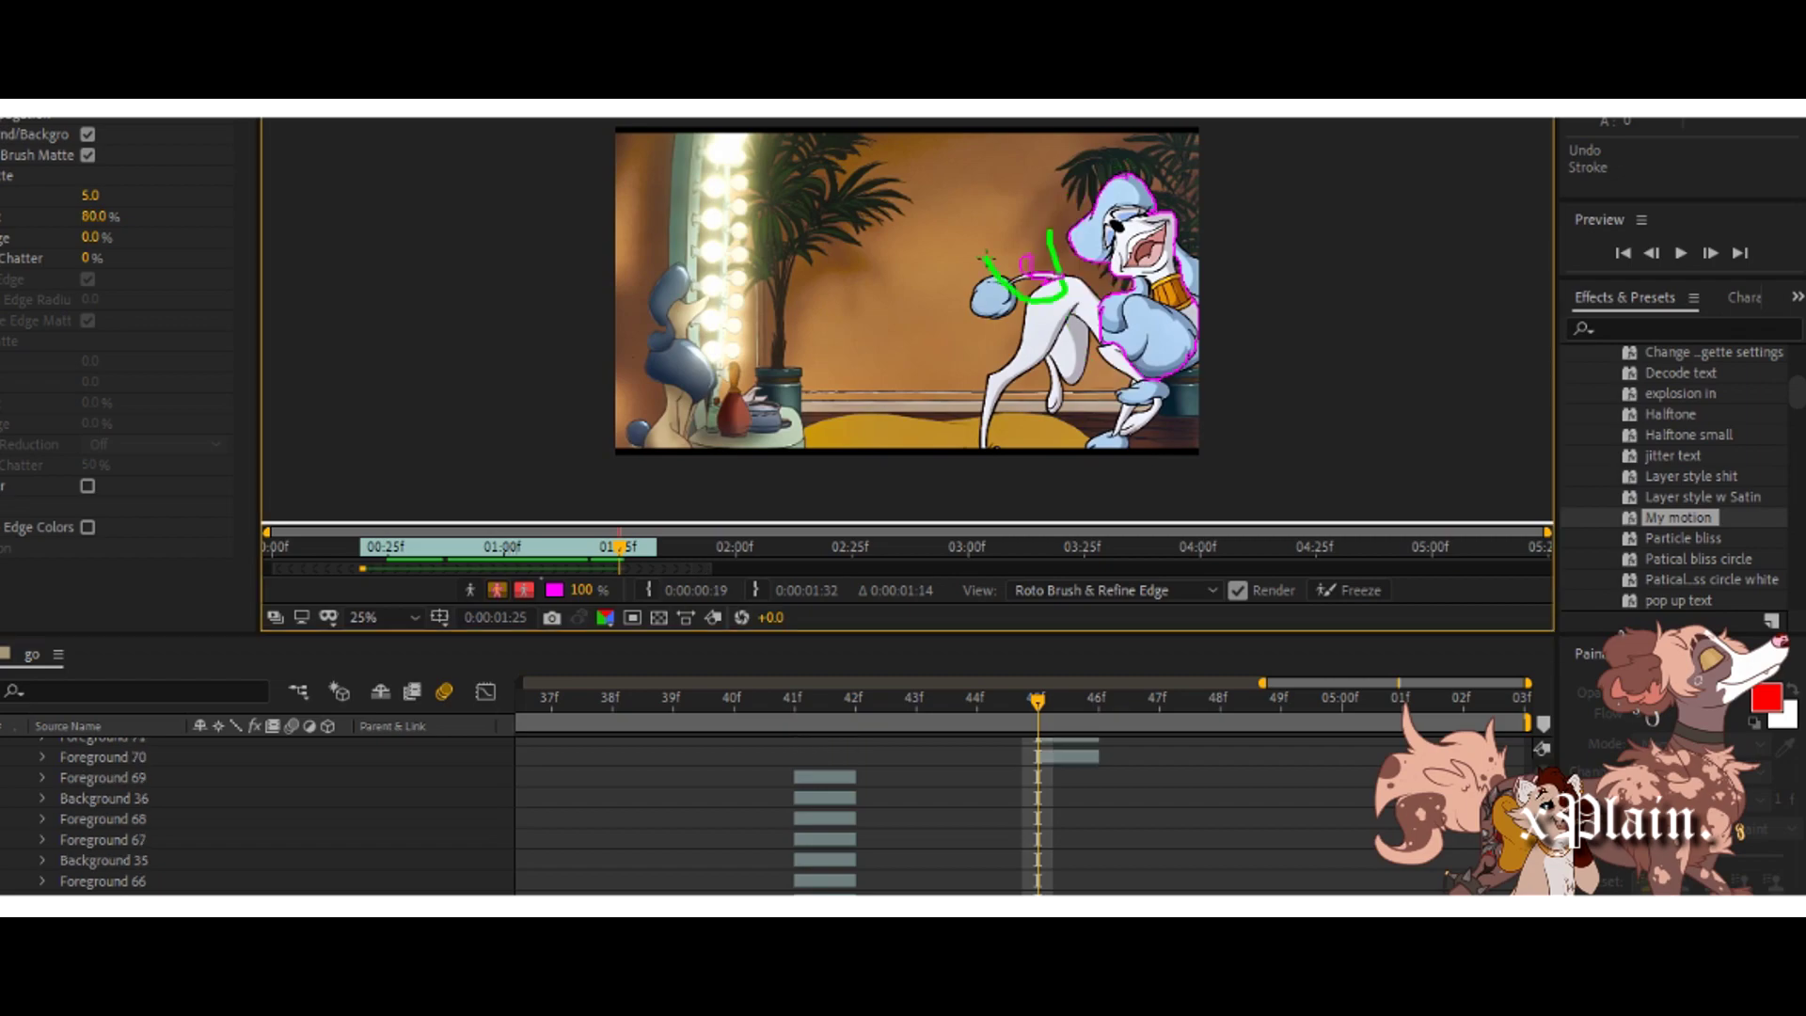
drag(1185, 364, 1187, 263)
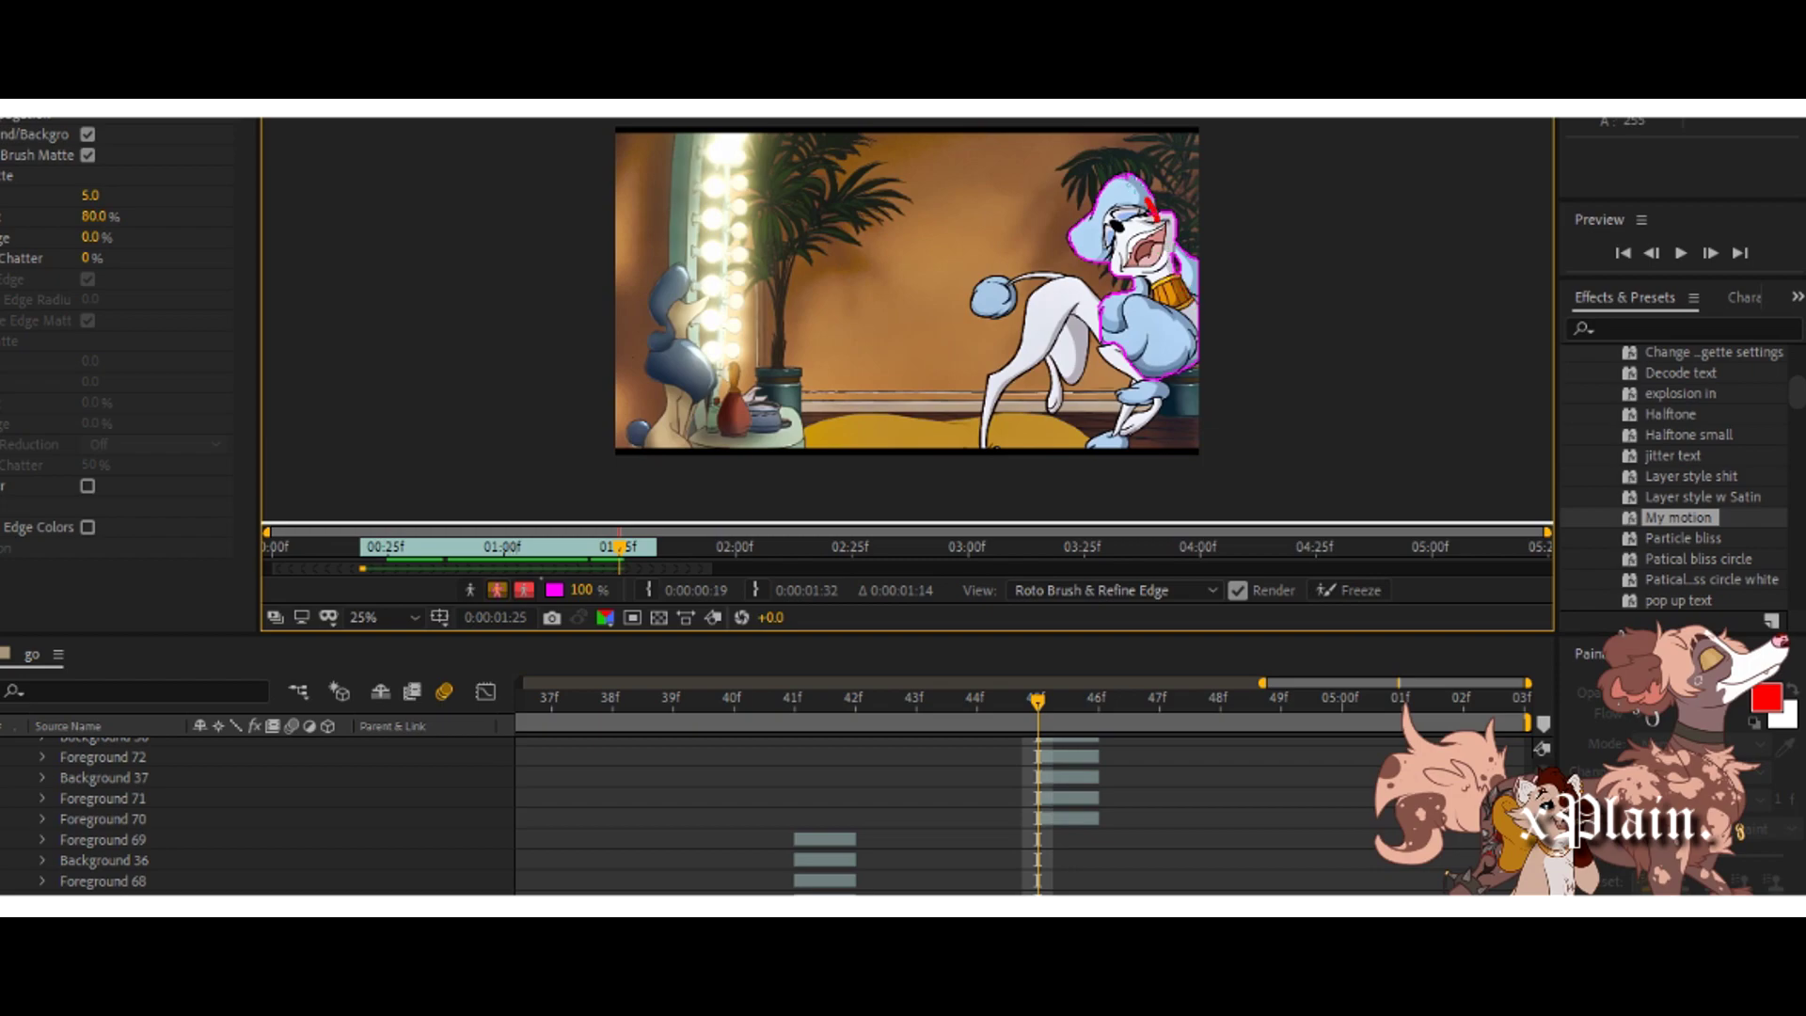
Clean up the Roto Brush outline of the poodle's head, chest and upper front legs at layer frame 0:00:01:31.
click(1085, 709)
key(Page_Down)
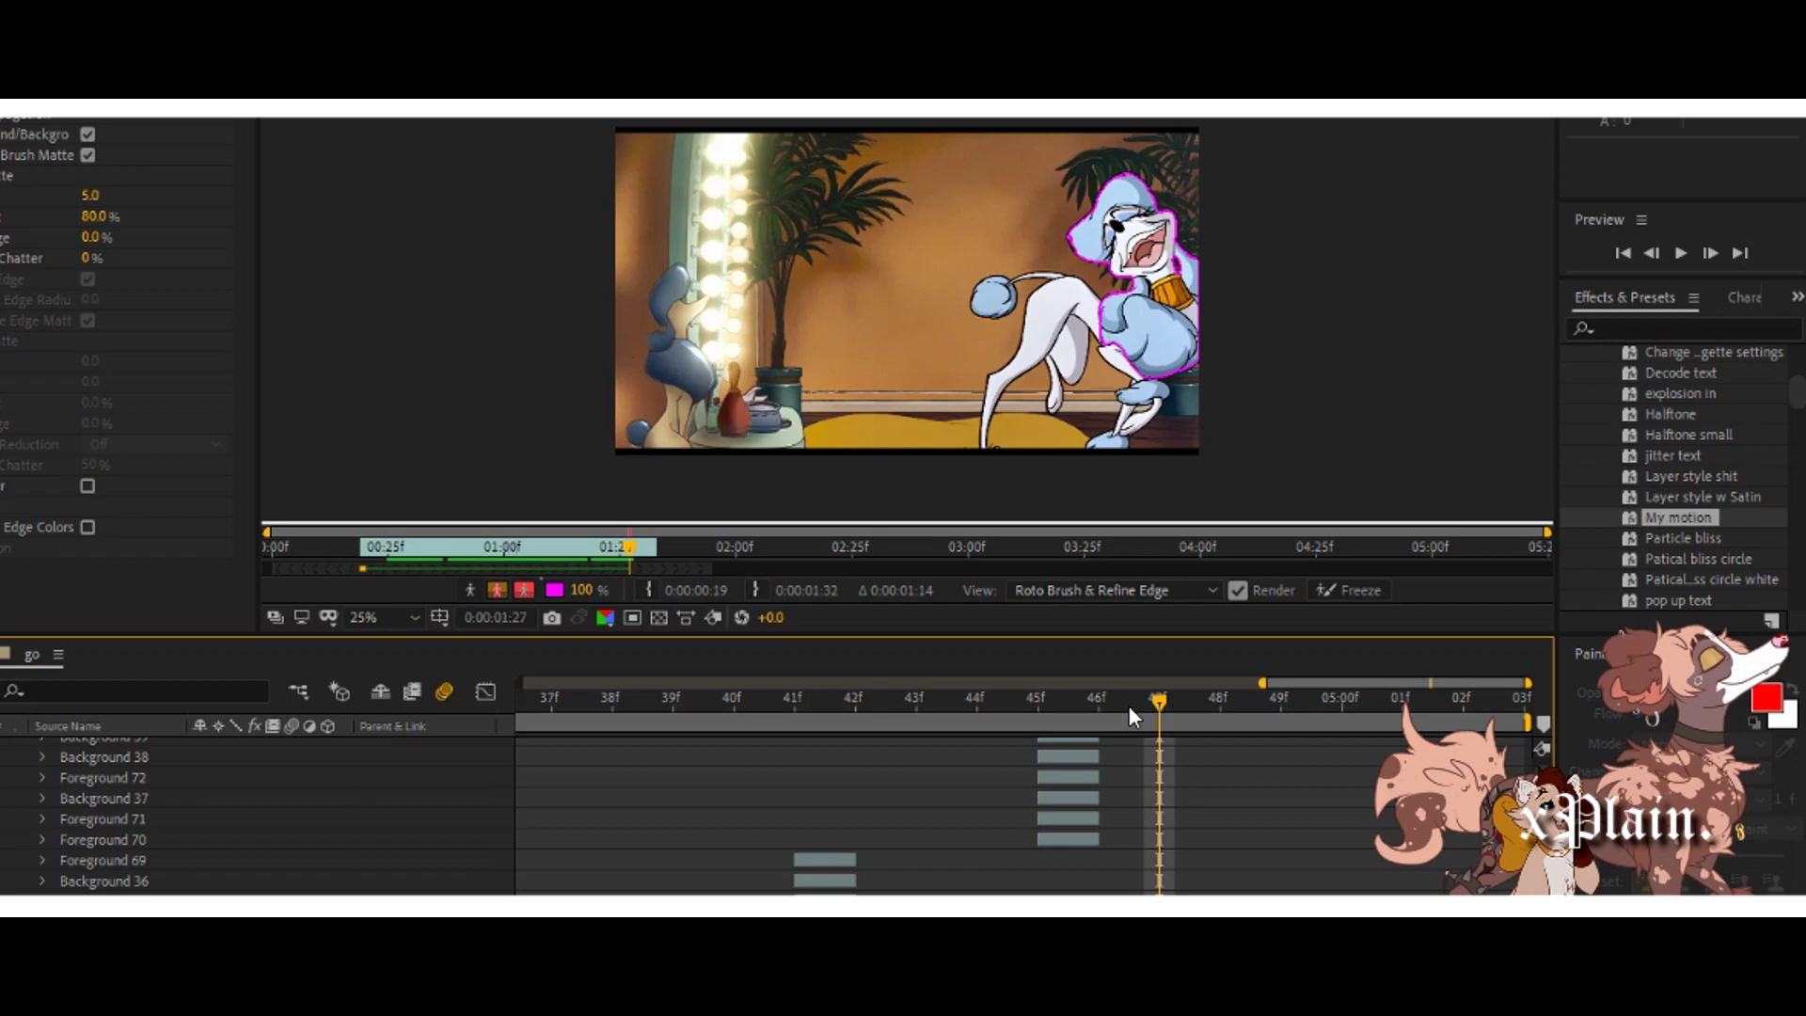
drag(1155, 697, 1401, 698)
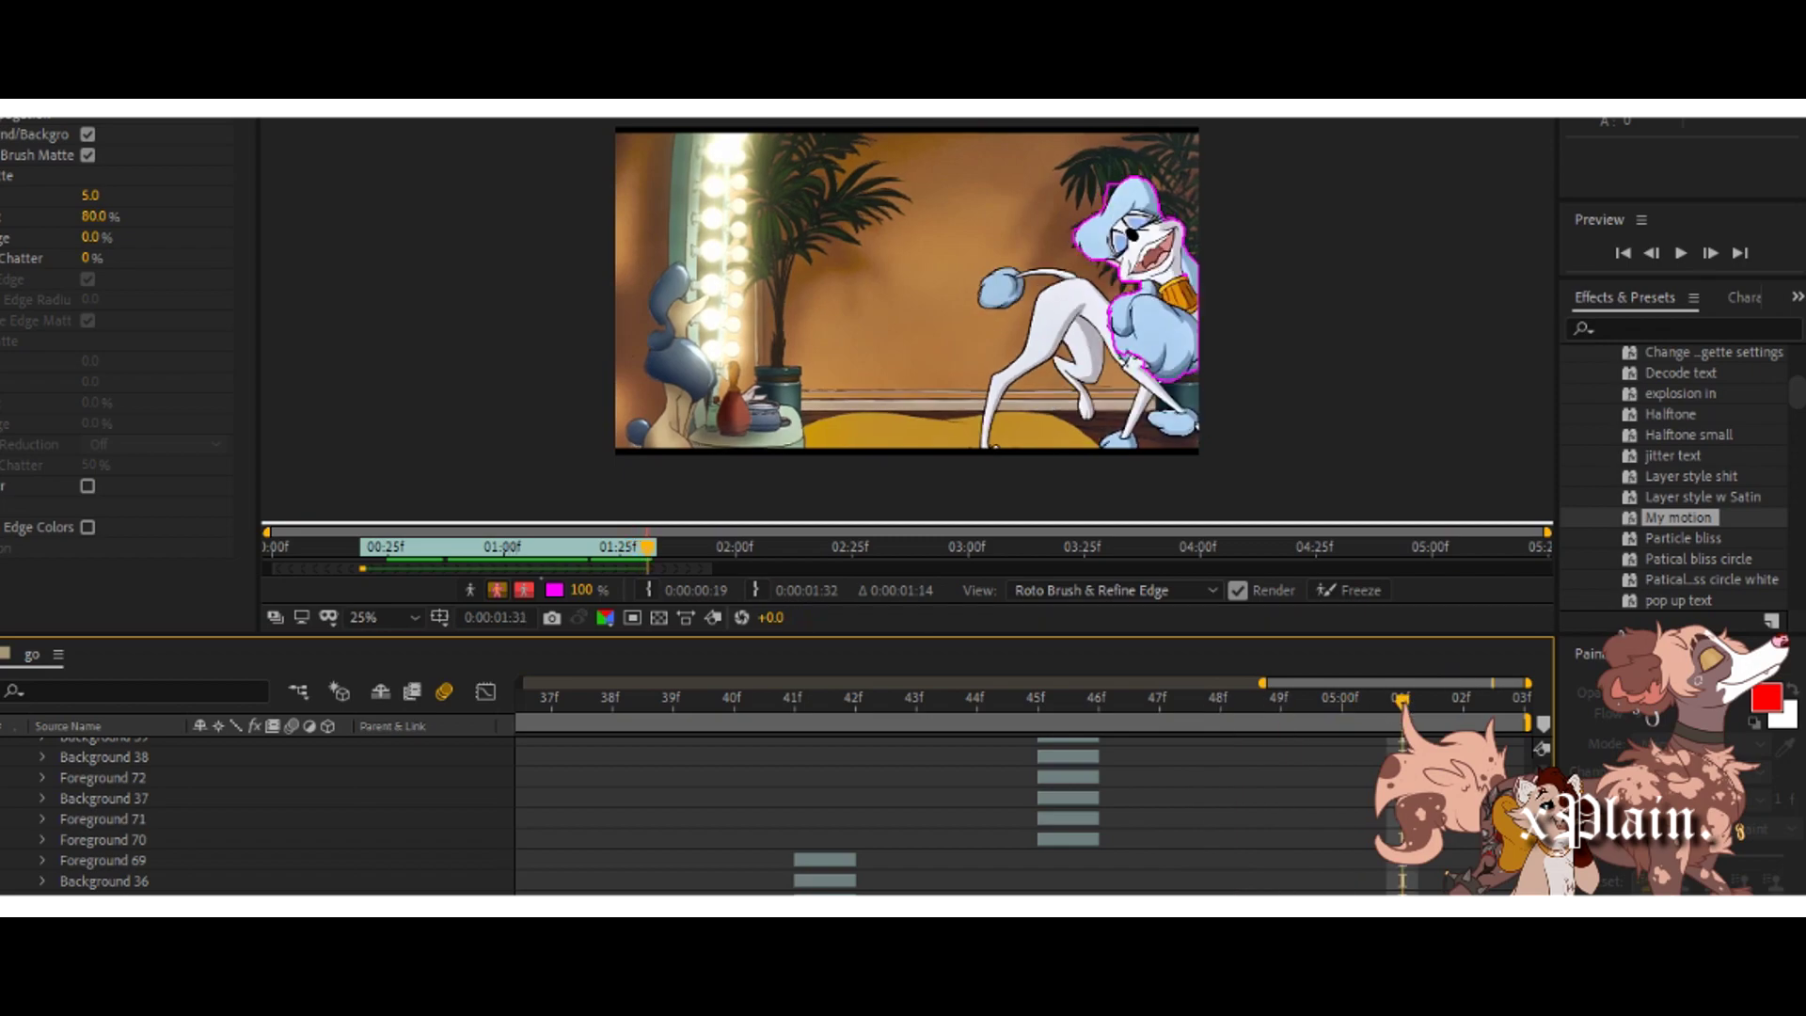
drag(1131, 341, 1126, 364)
drag(1171, 230, 1126, 355)
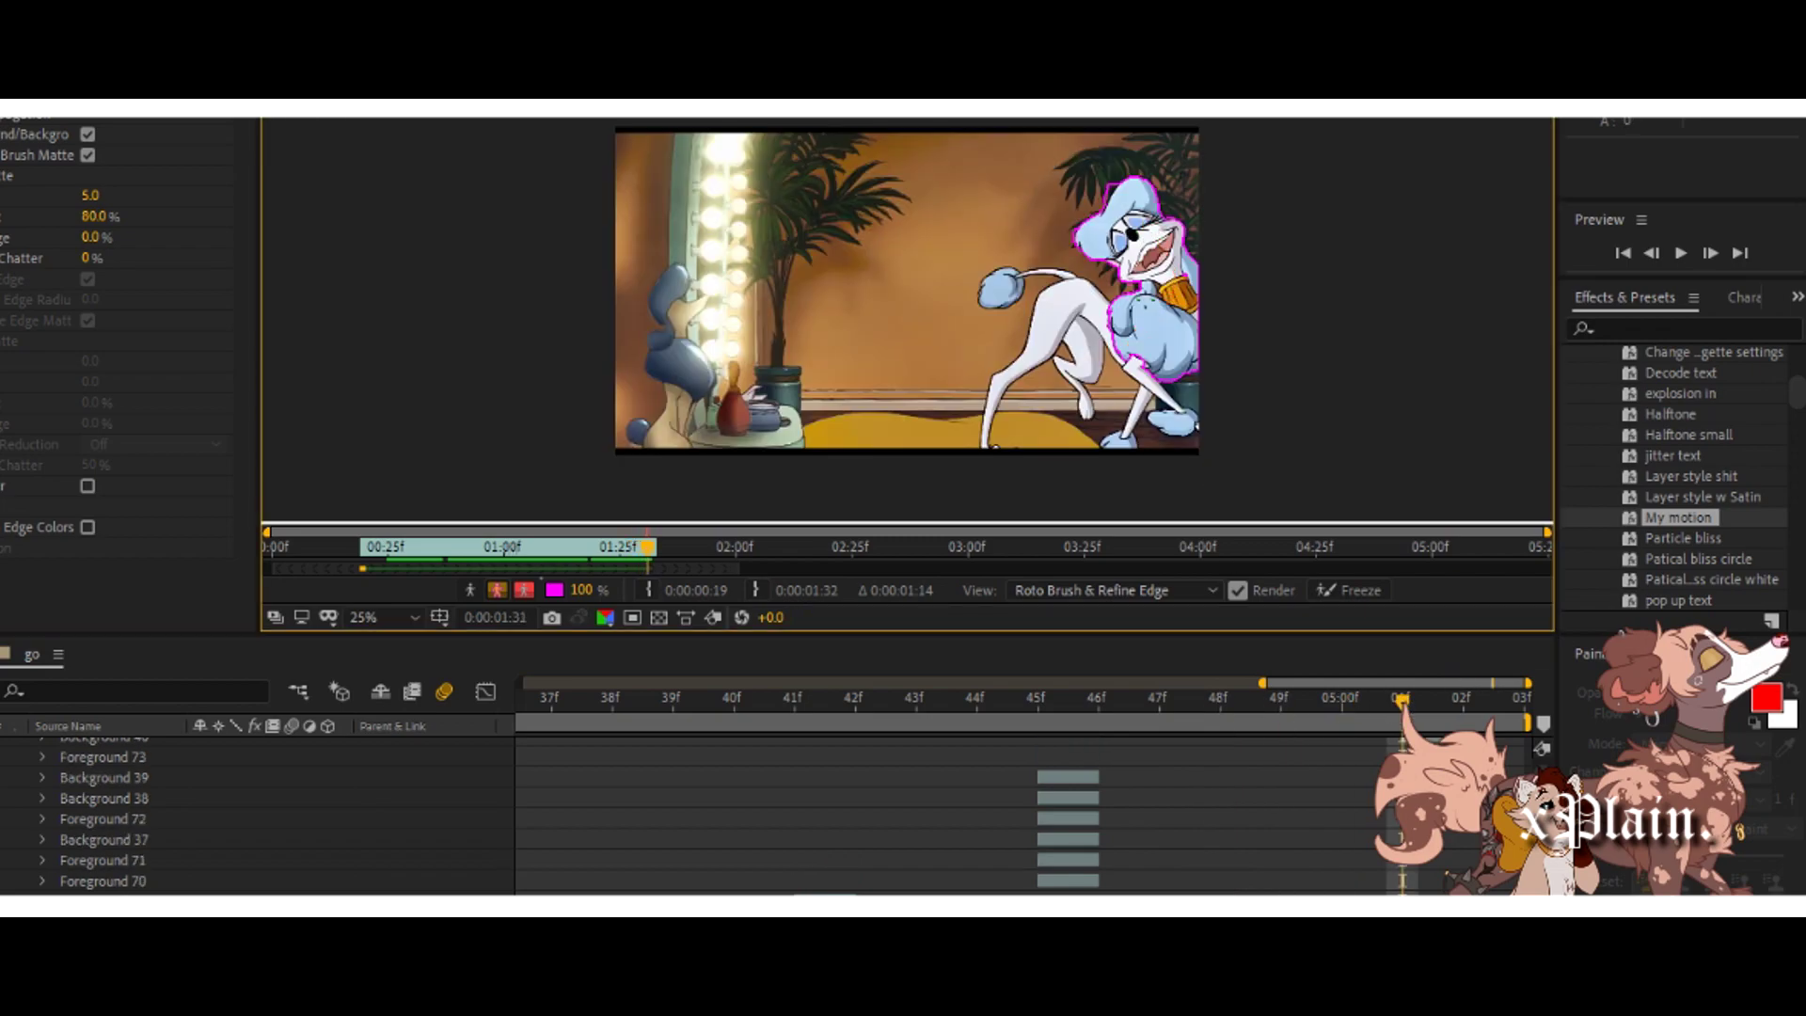
scroll(282, 818, up, 1)
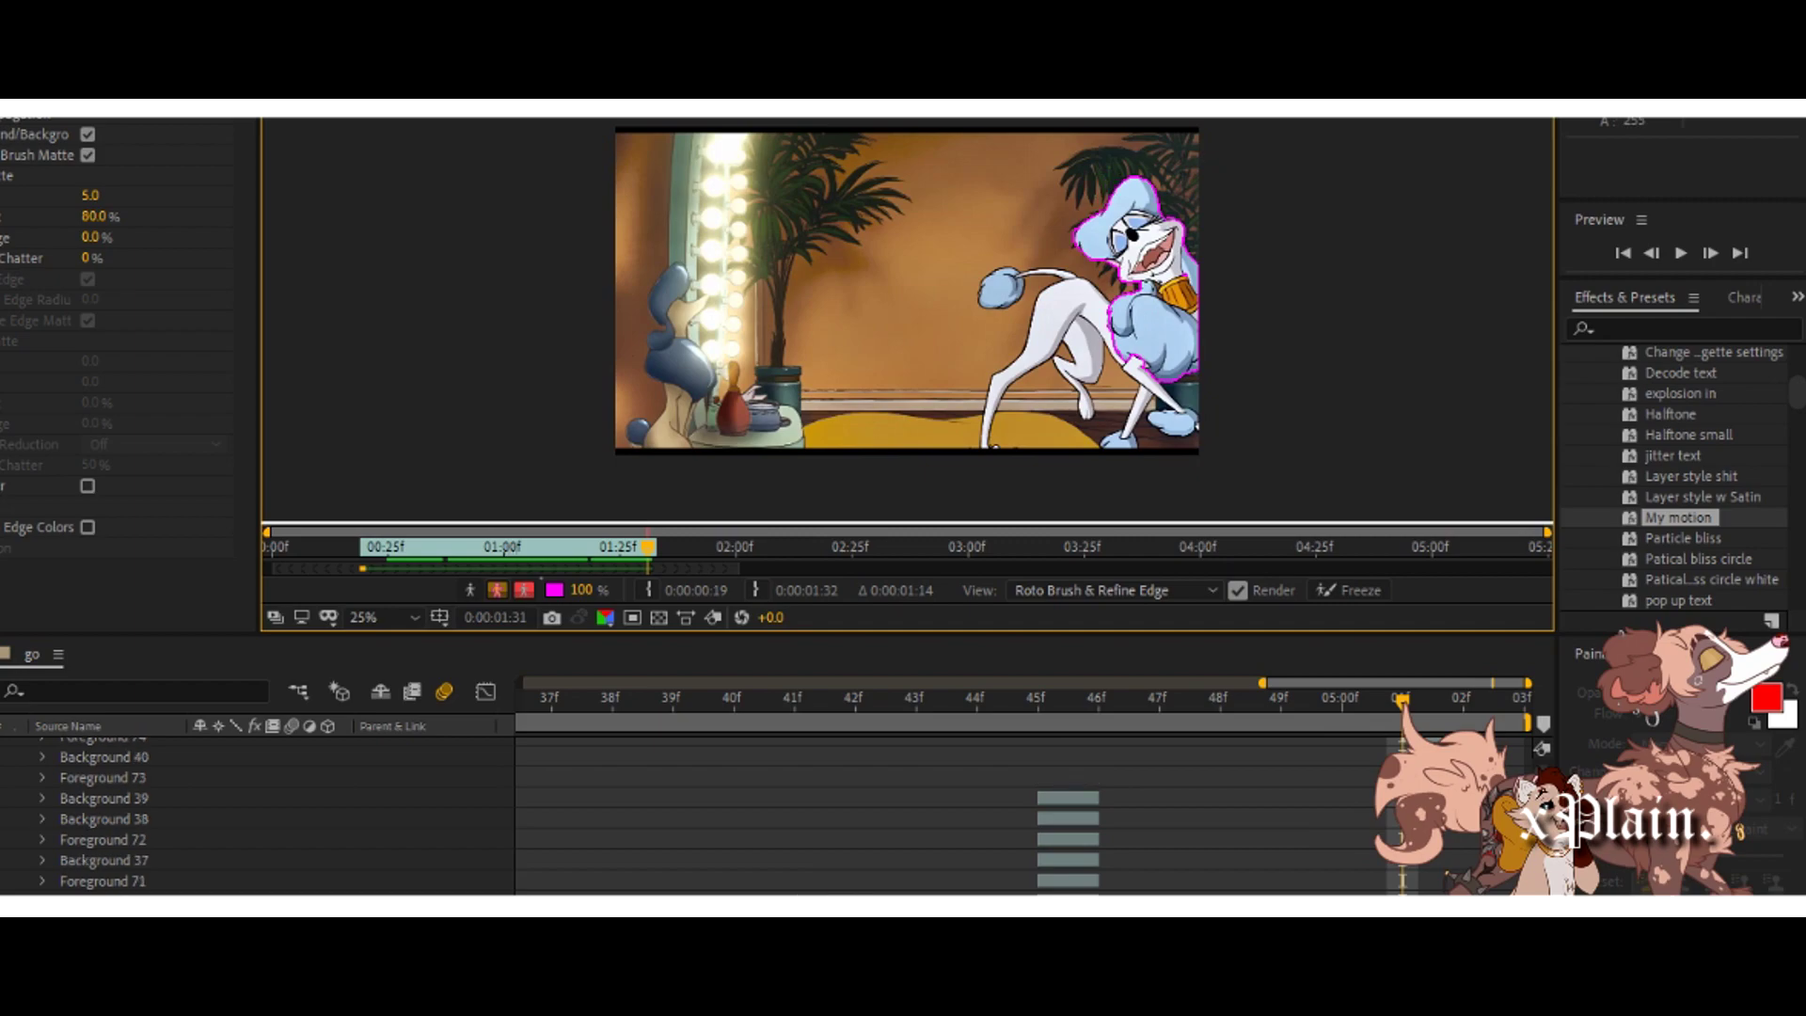
scroll(282, 818, up, 2)
scroll(283, 819, up, 1)
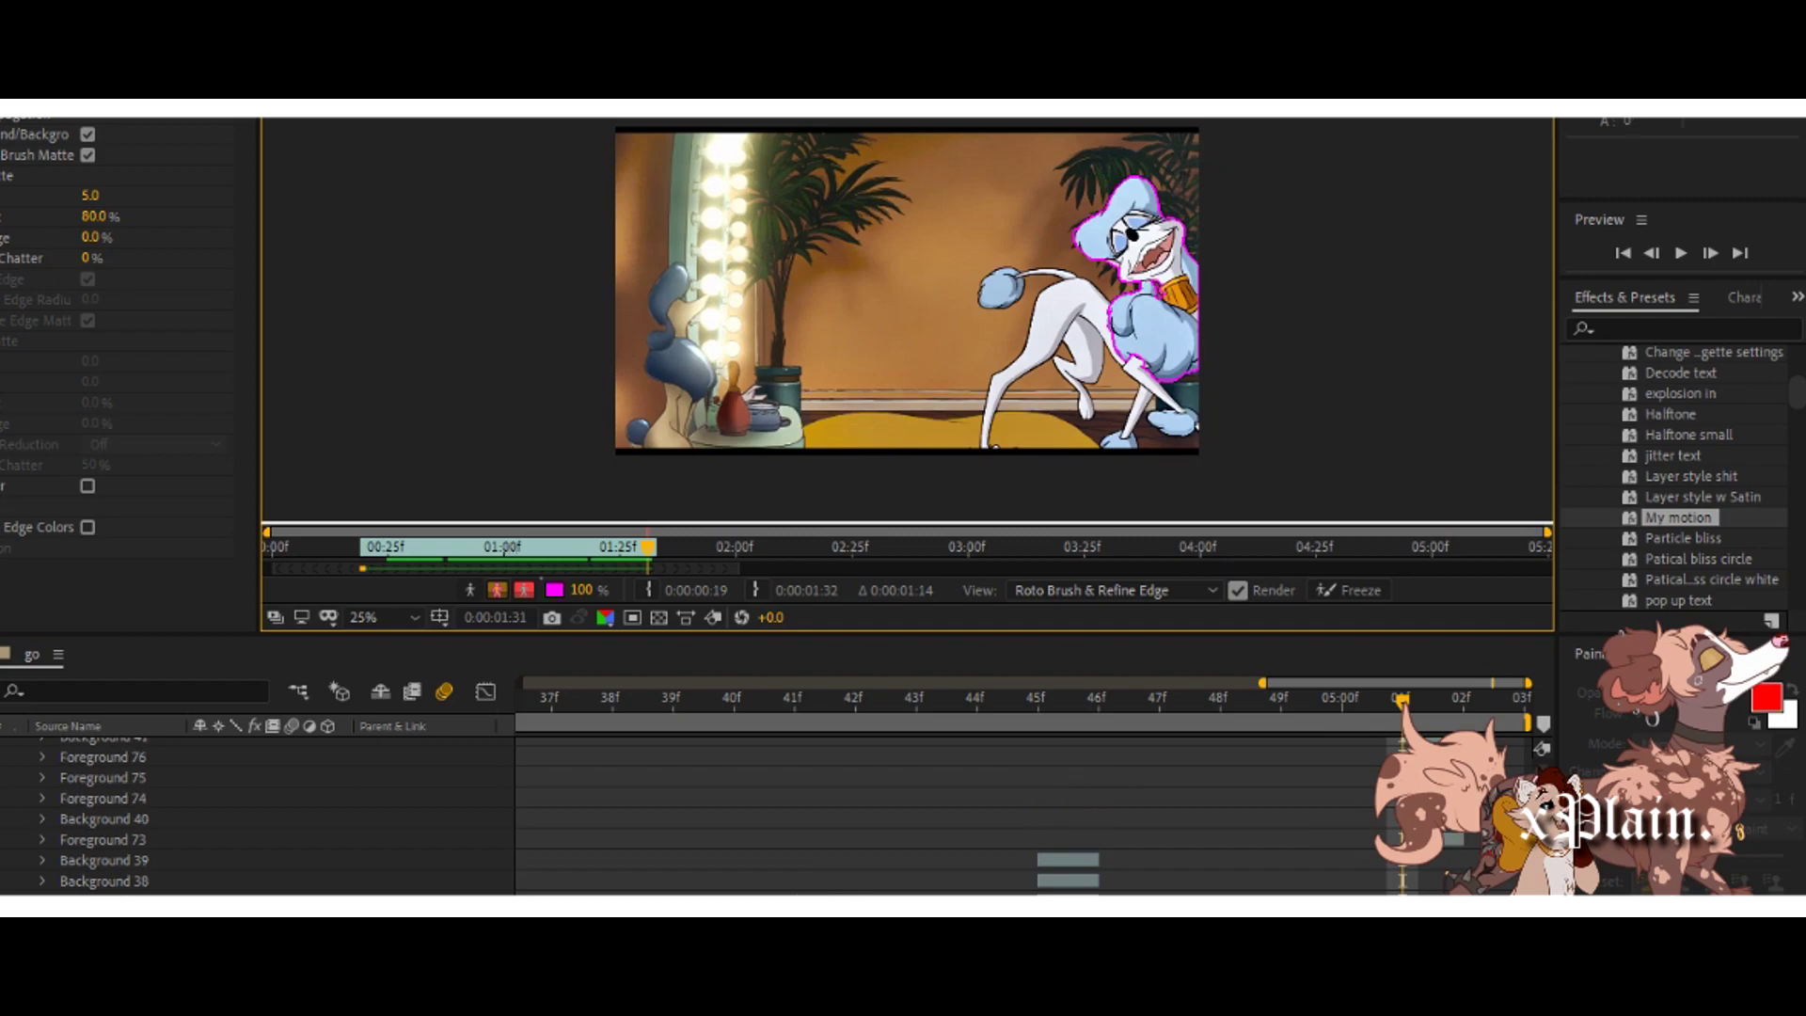
Return to the composition, extend the visible time range back to the start and collapse line 2.mp4 to its keyframed properties only.
click(451, 89)
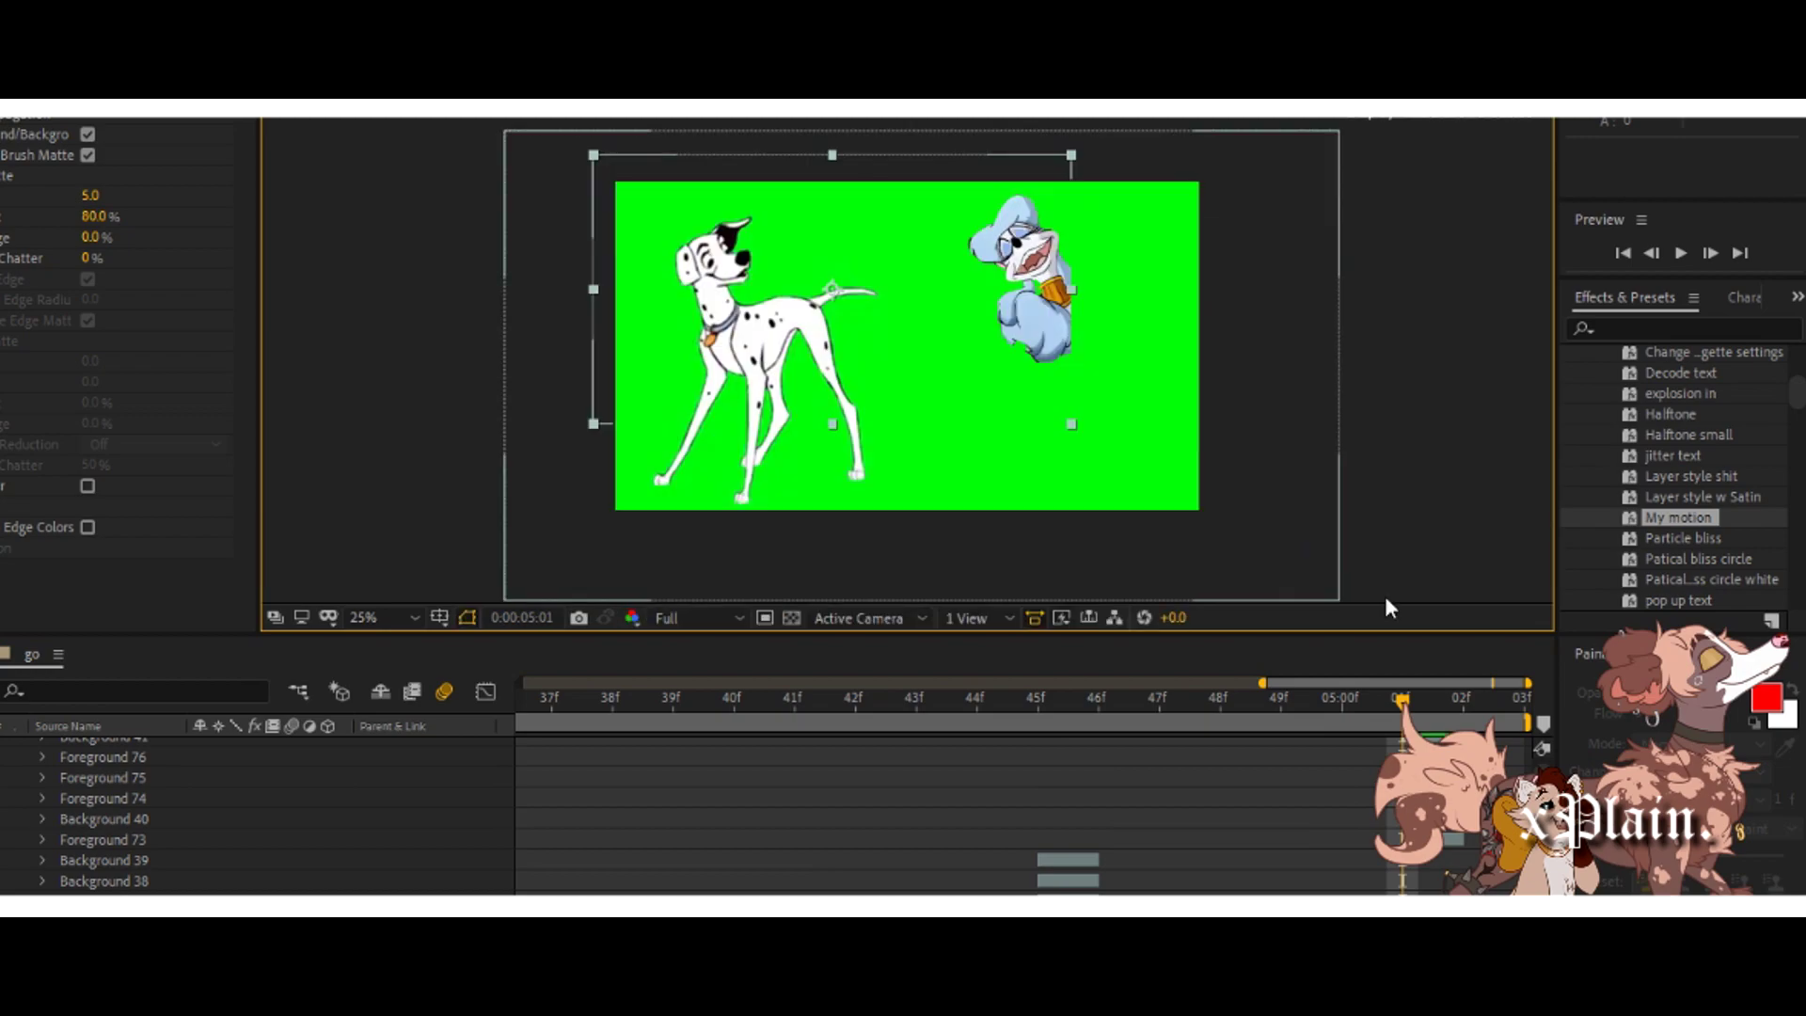
drag(1262, 683, 520, 683)
key(Home)
scroll(324, 749, up, 5)
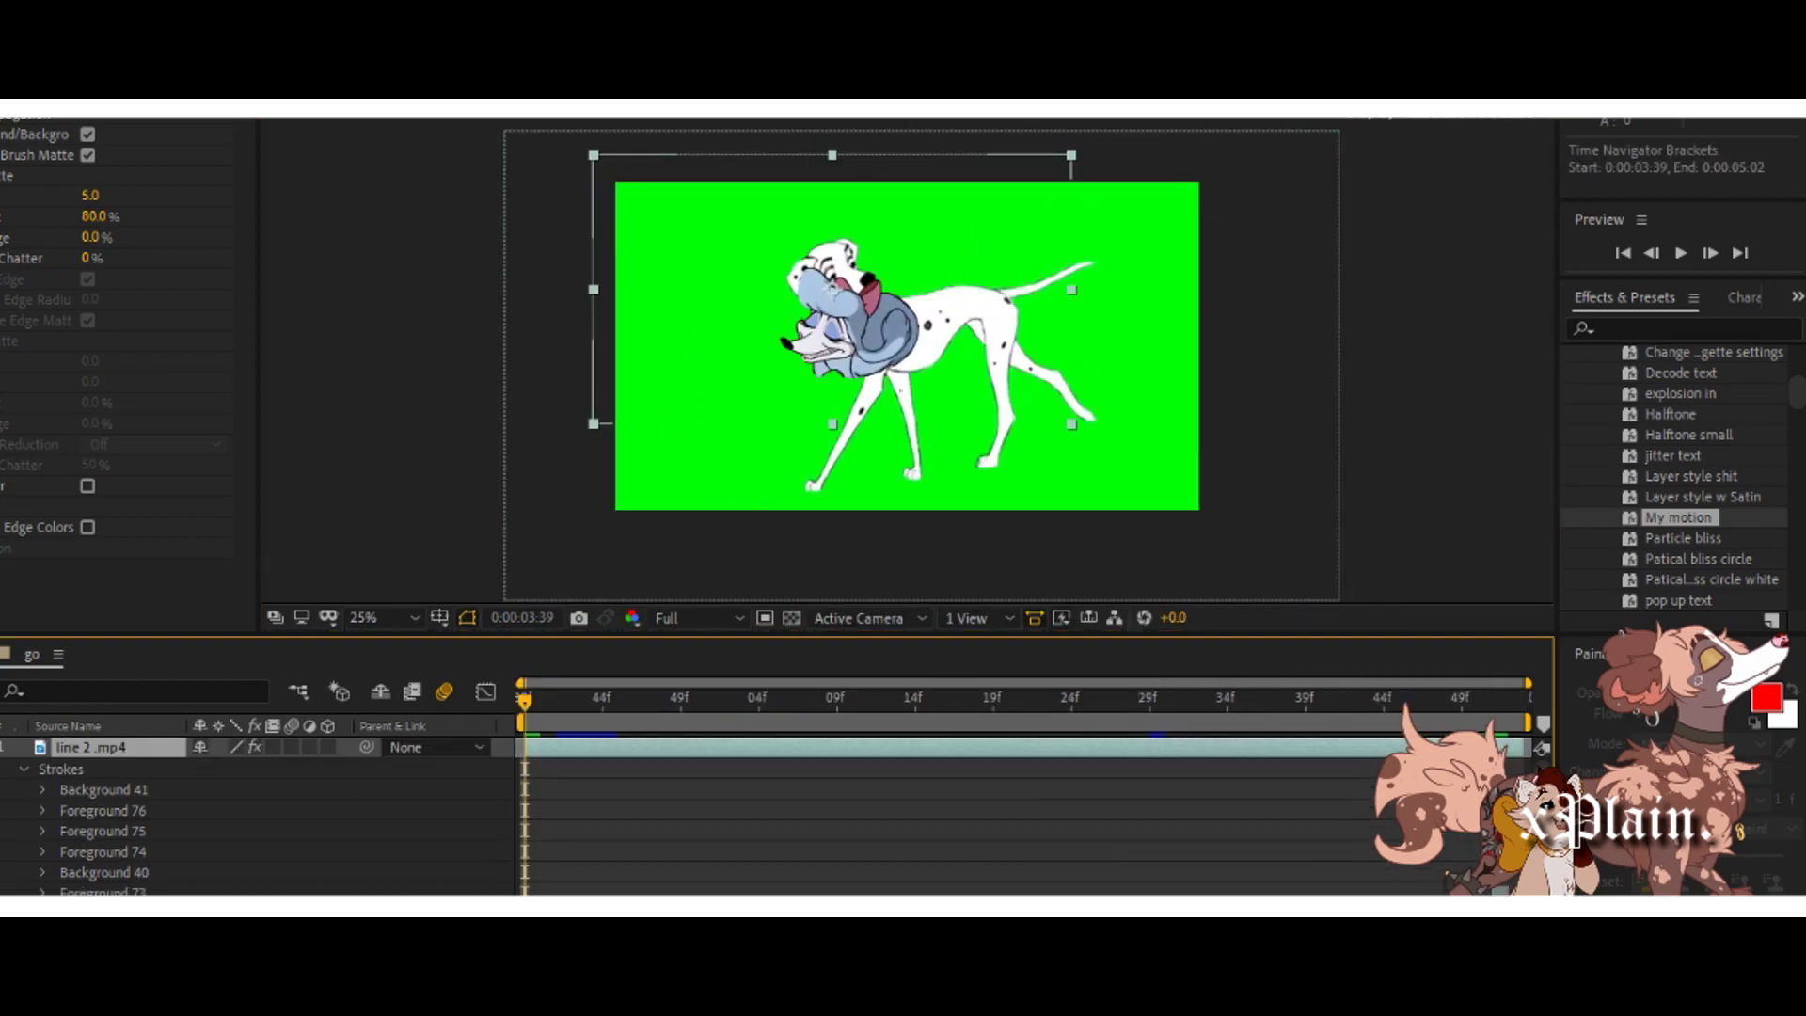
click(327, 767)
key(u)
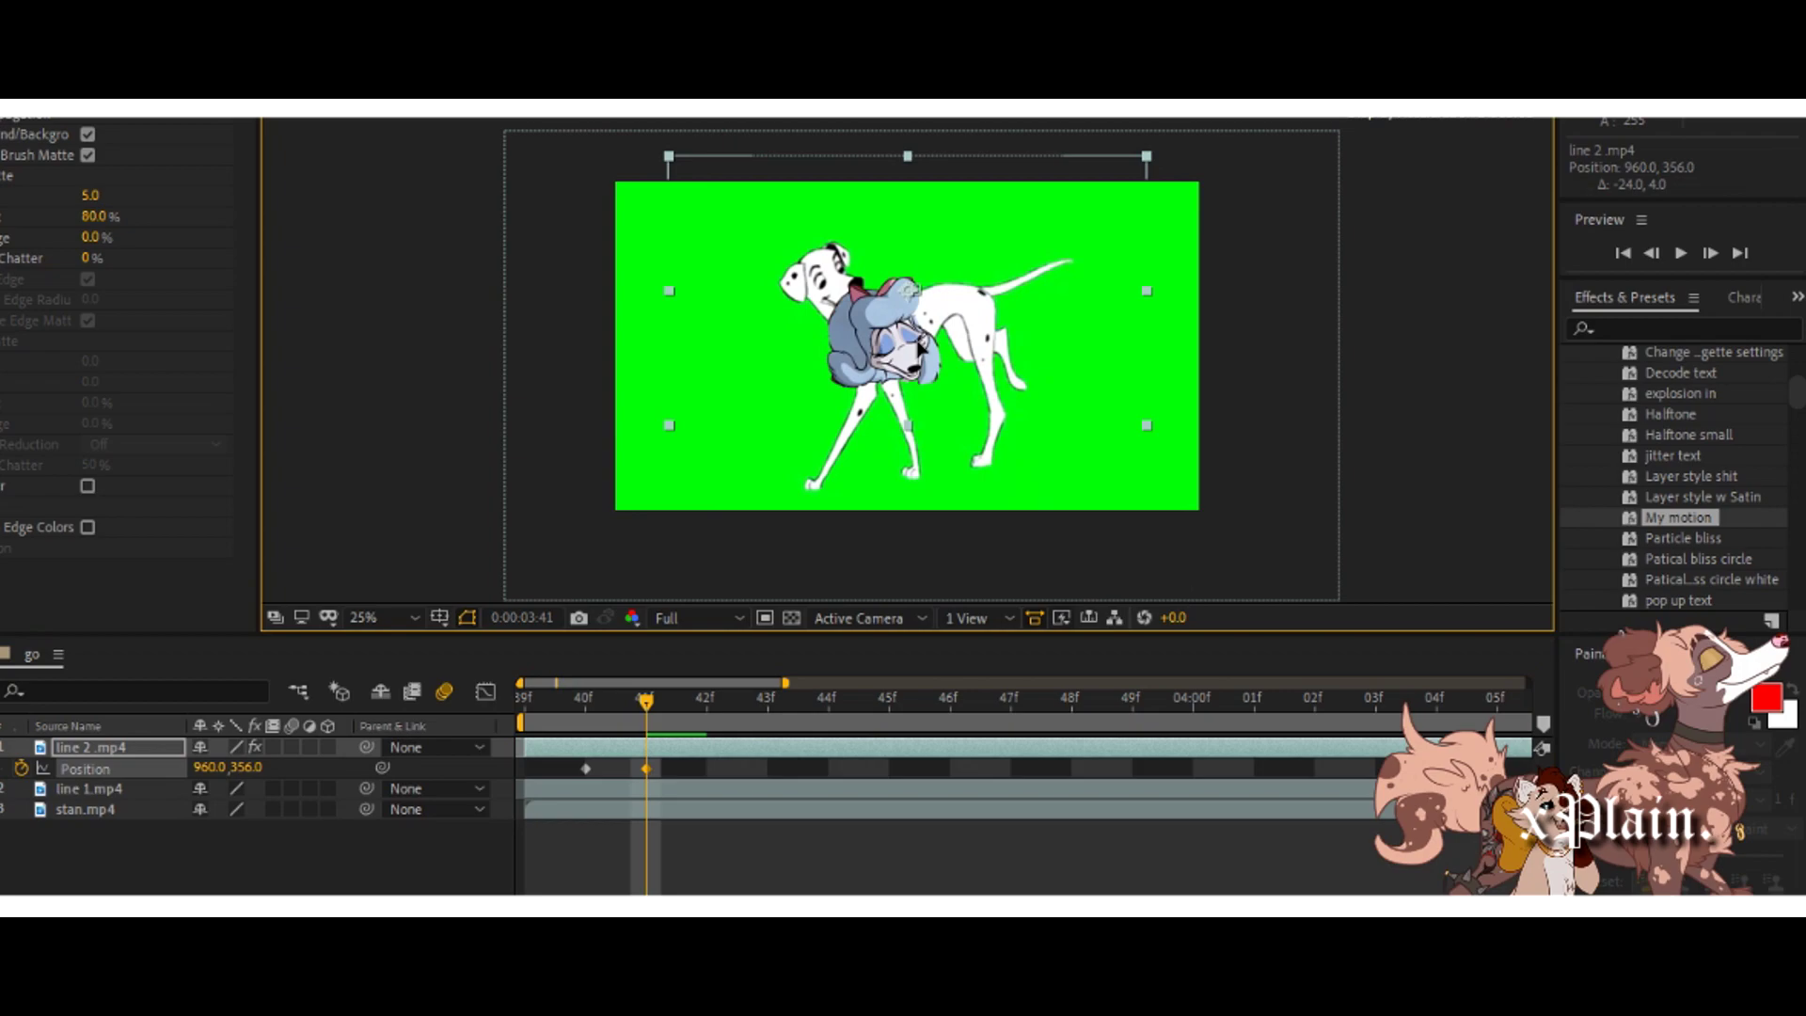
Keyframe line 2.mp4's Position and Rotation at 0:00:03:48 and set its Rotation to 12° at 0:00:03:49.
drag(707, 703, 825, 723)
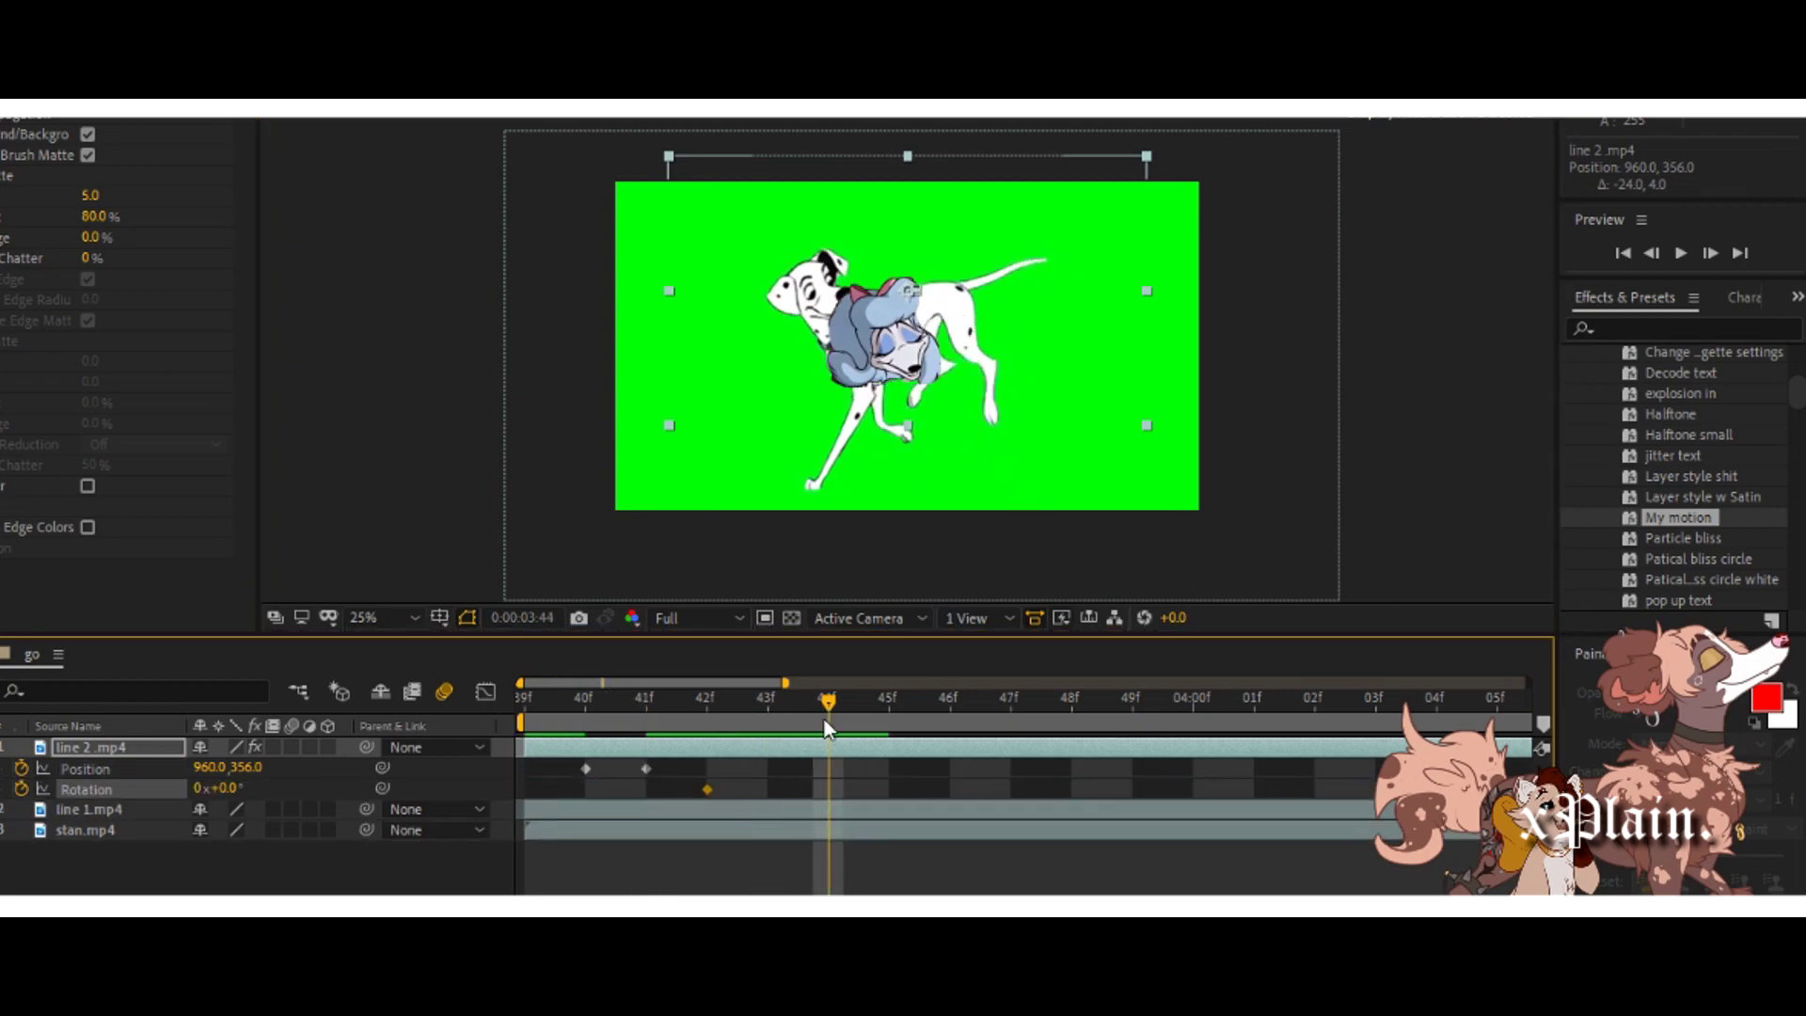
key(Page_Up)
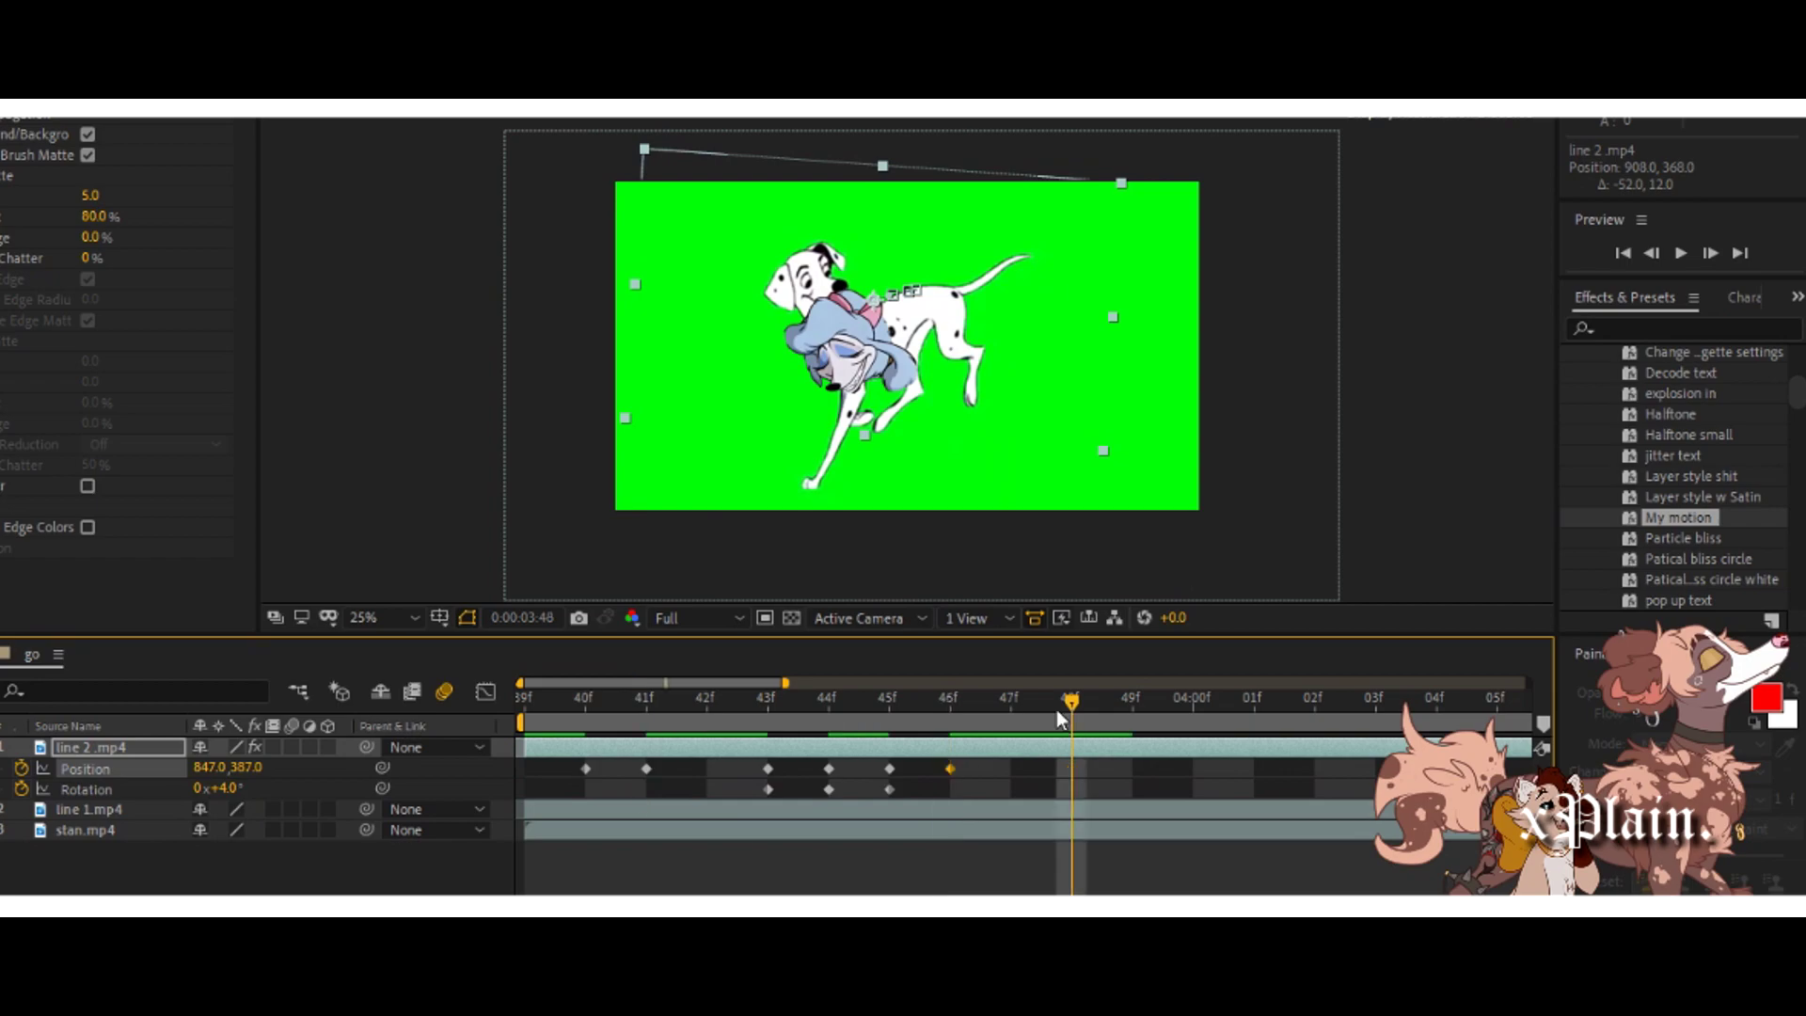
drag(1058, 709, 1116, 709)
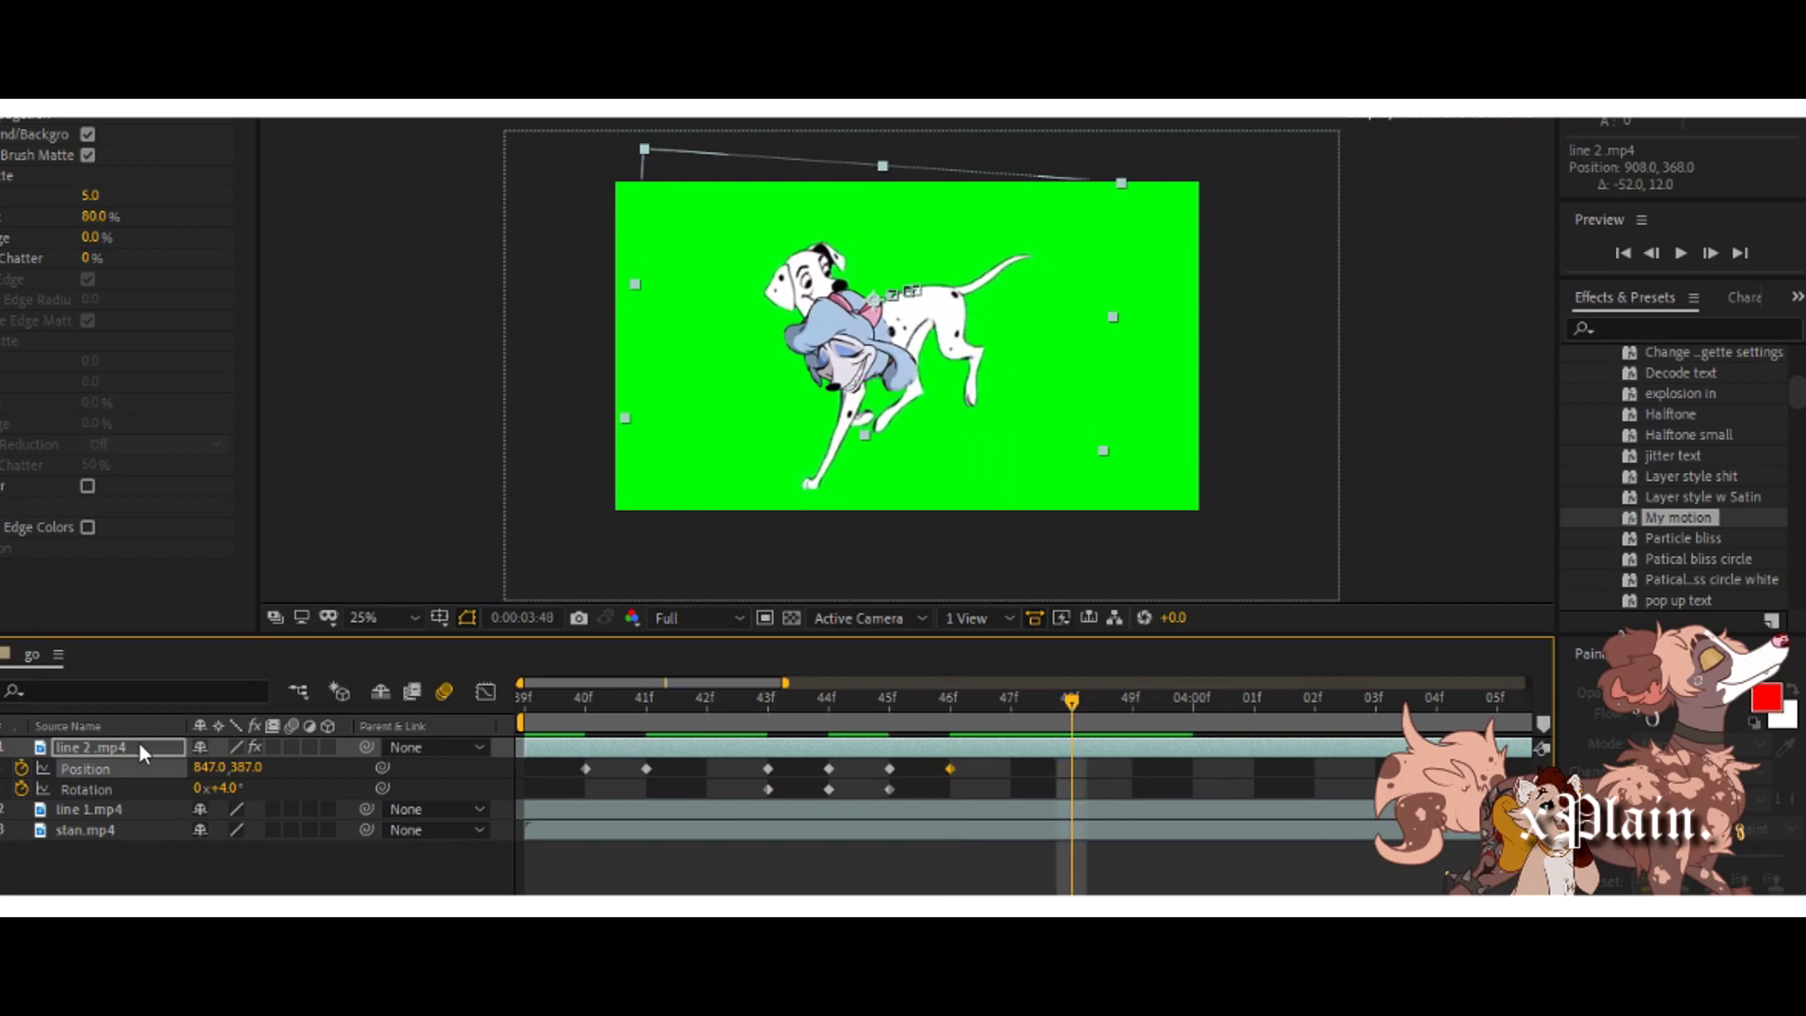
key(alt+shift+p)
key(alt+shift+r)
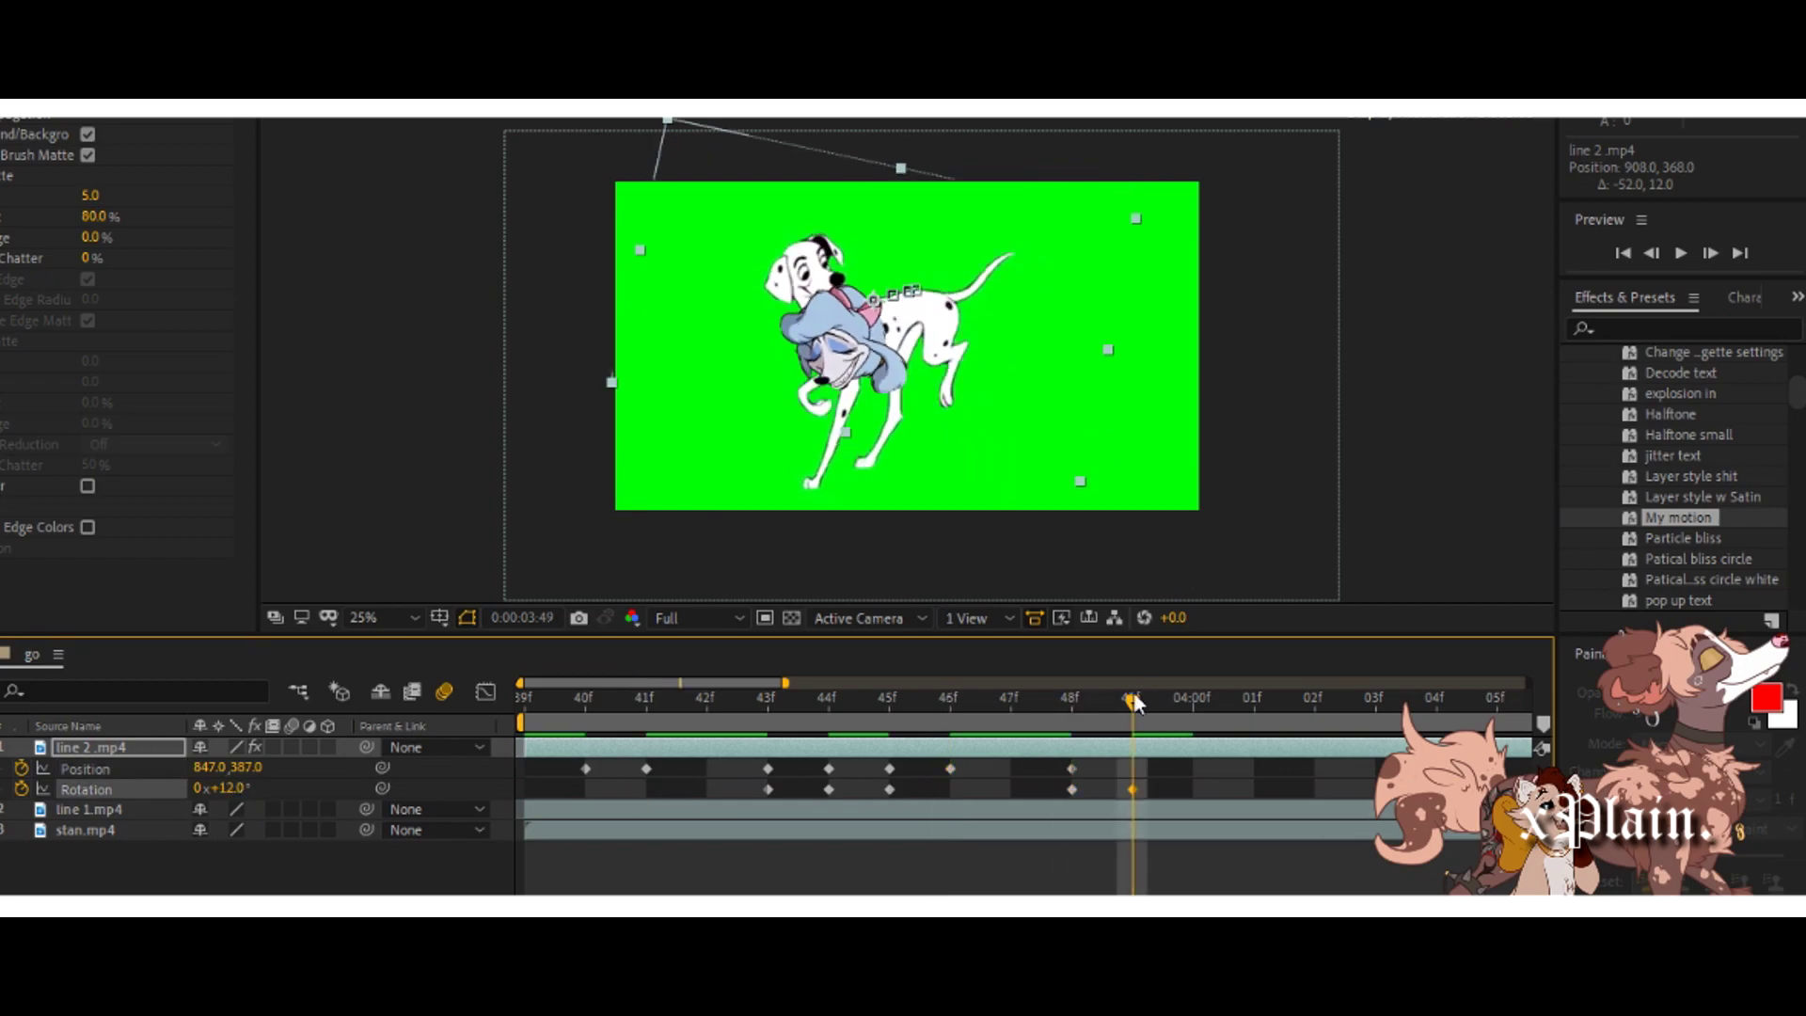
Hold line 2.mp4's pose at 0:00:04:00 and set its Position to 870, 402 and Rotation to 16° at 0:00:04:01.
drag(1136, 702, 1196, 698)
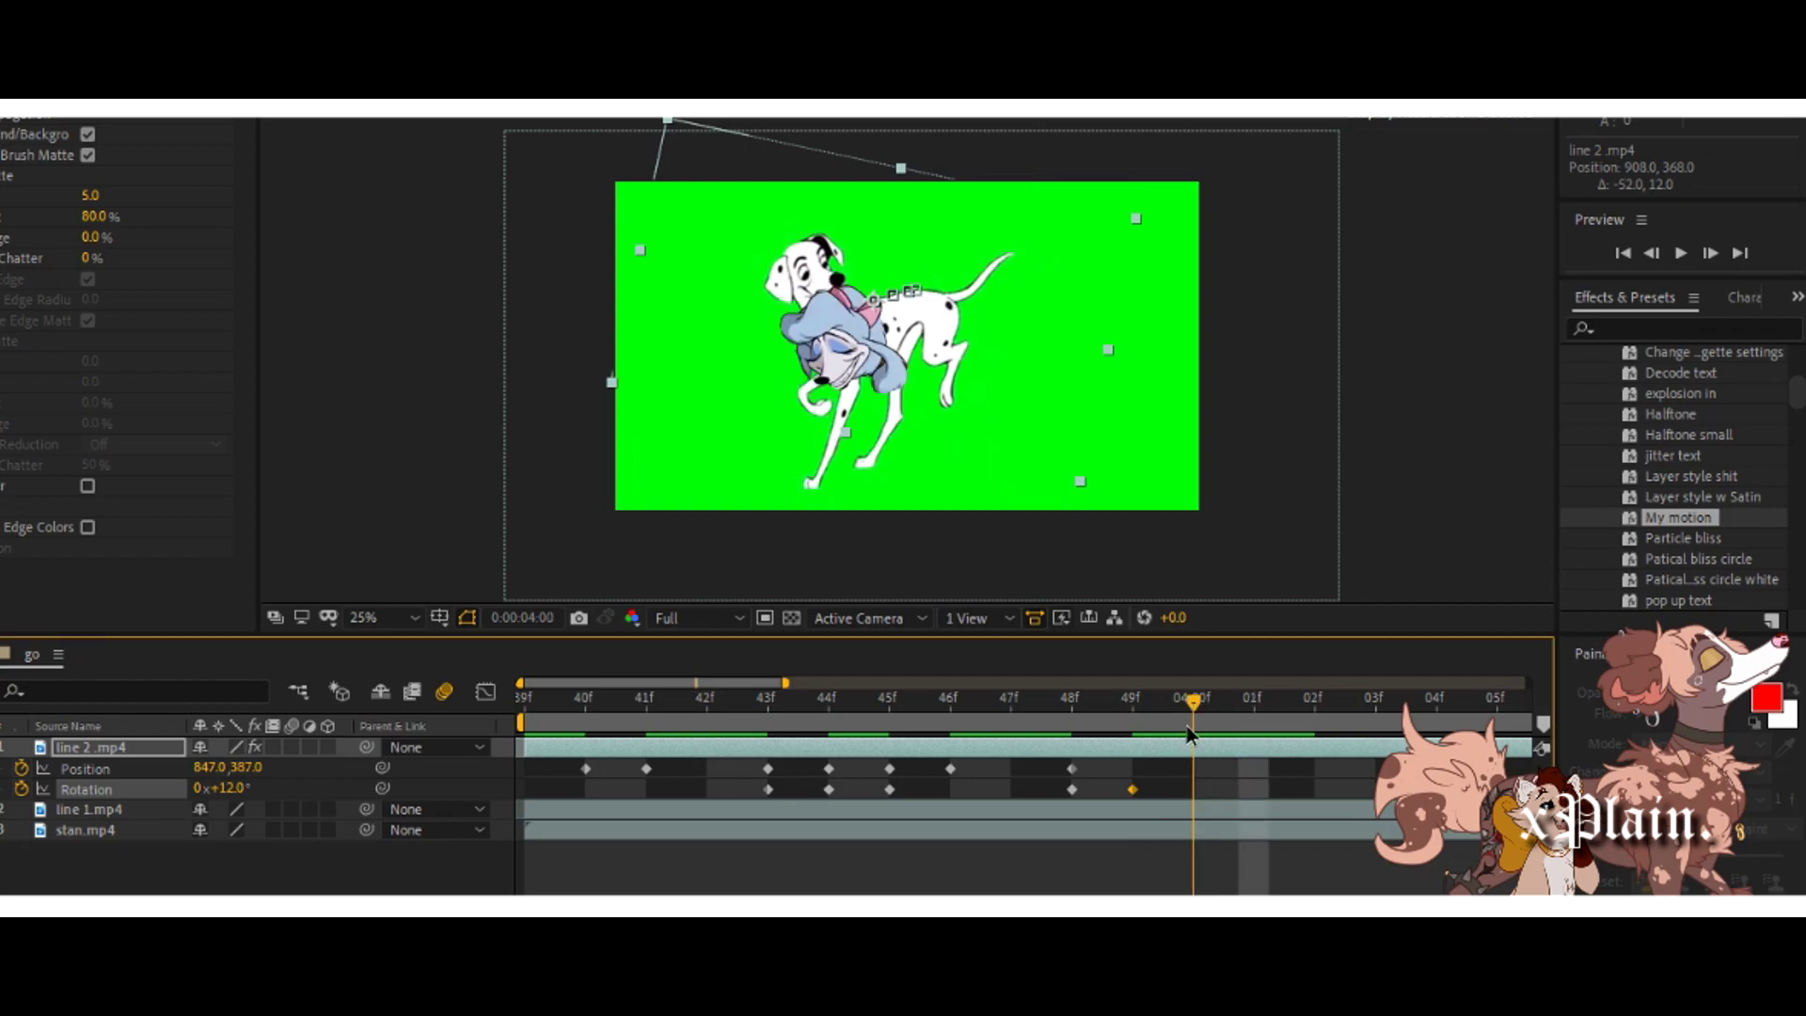
click(1248, 710)
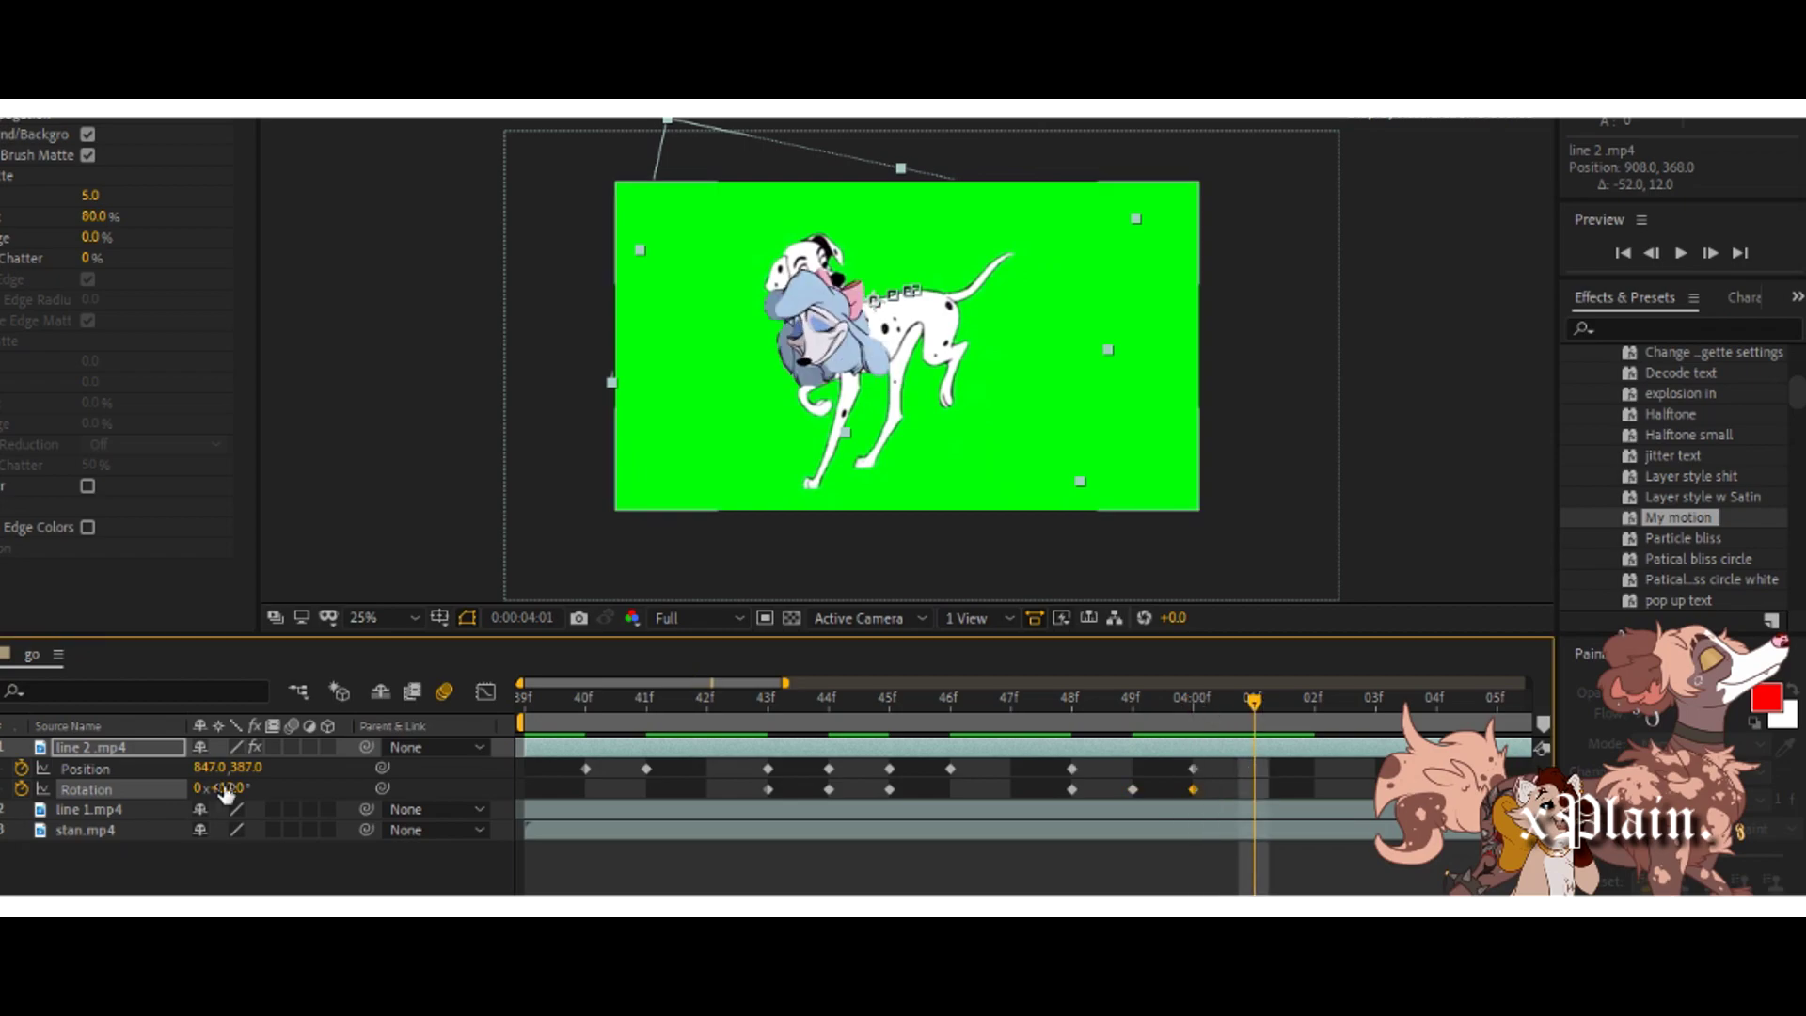
drag(226, 790, 232, 790)
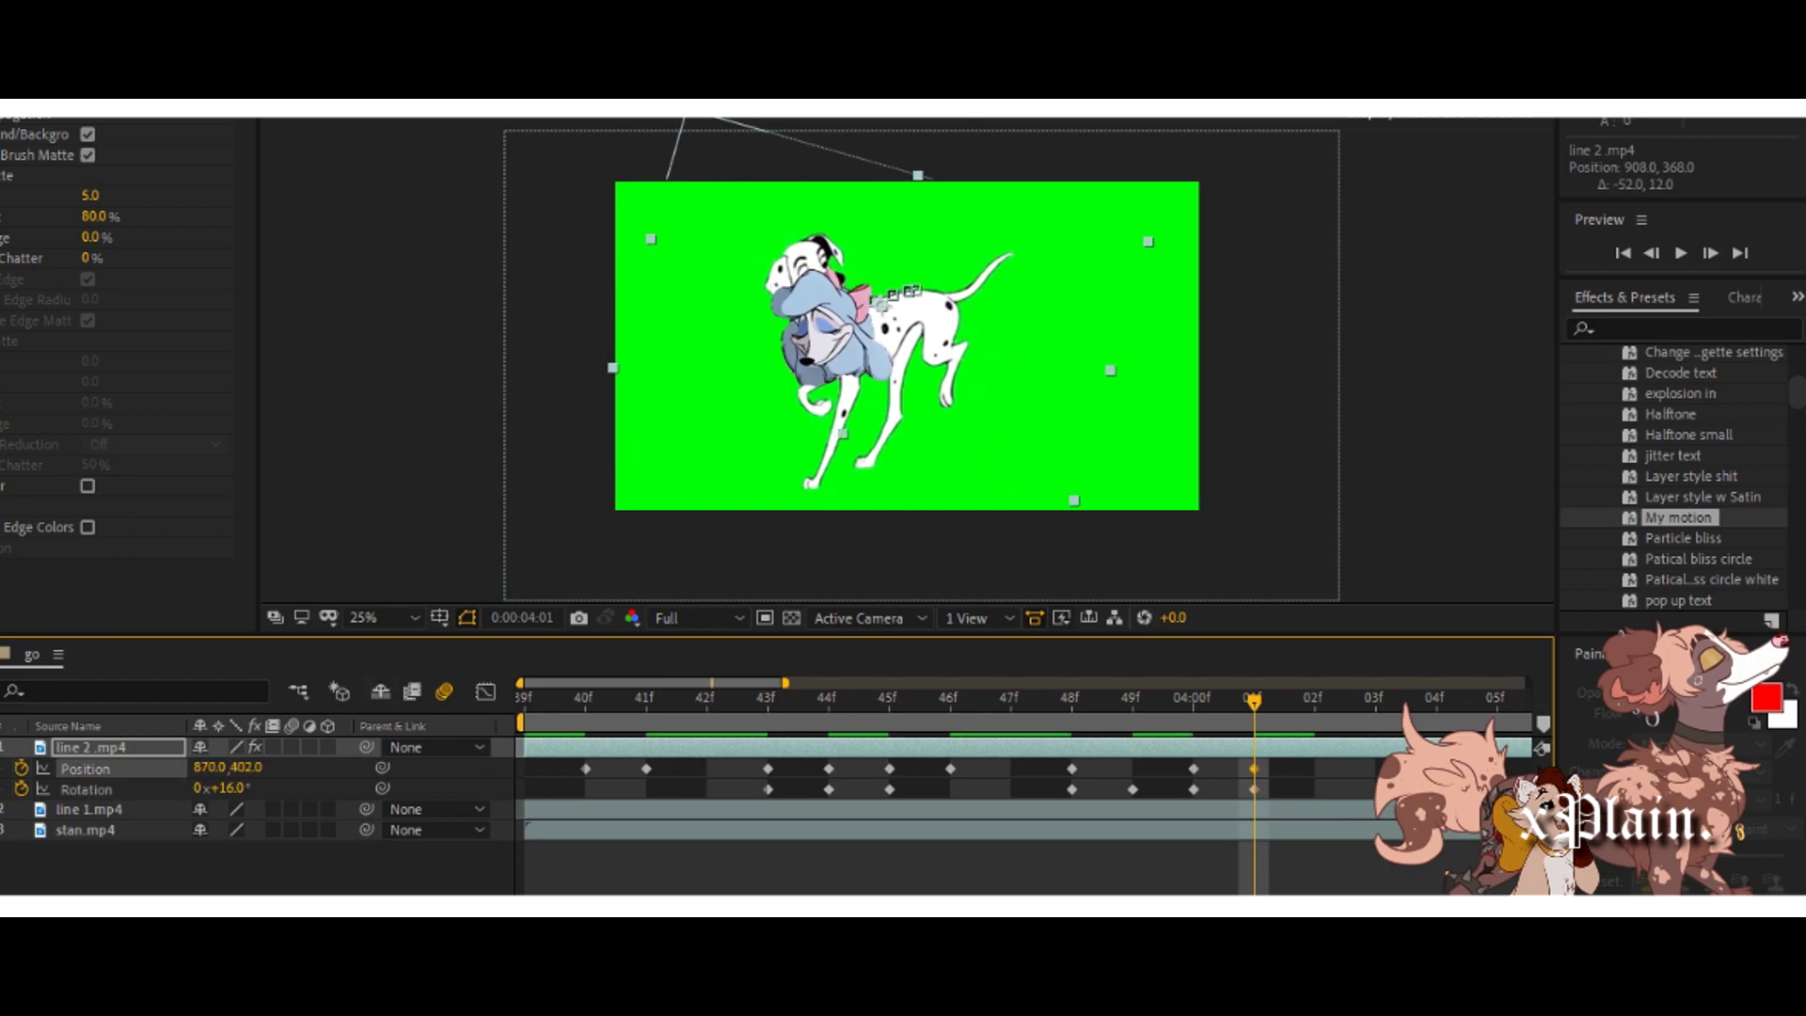
Set line 2.mp4's Rotation to 23° at 0:00:04:02 and hold the pose with Position and Rotation keyframes at 0:00:04:04.
drag(647, 683, 787, 684)
click(770, 707)
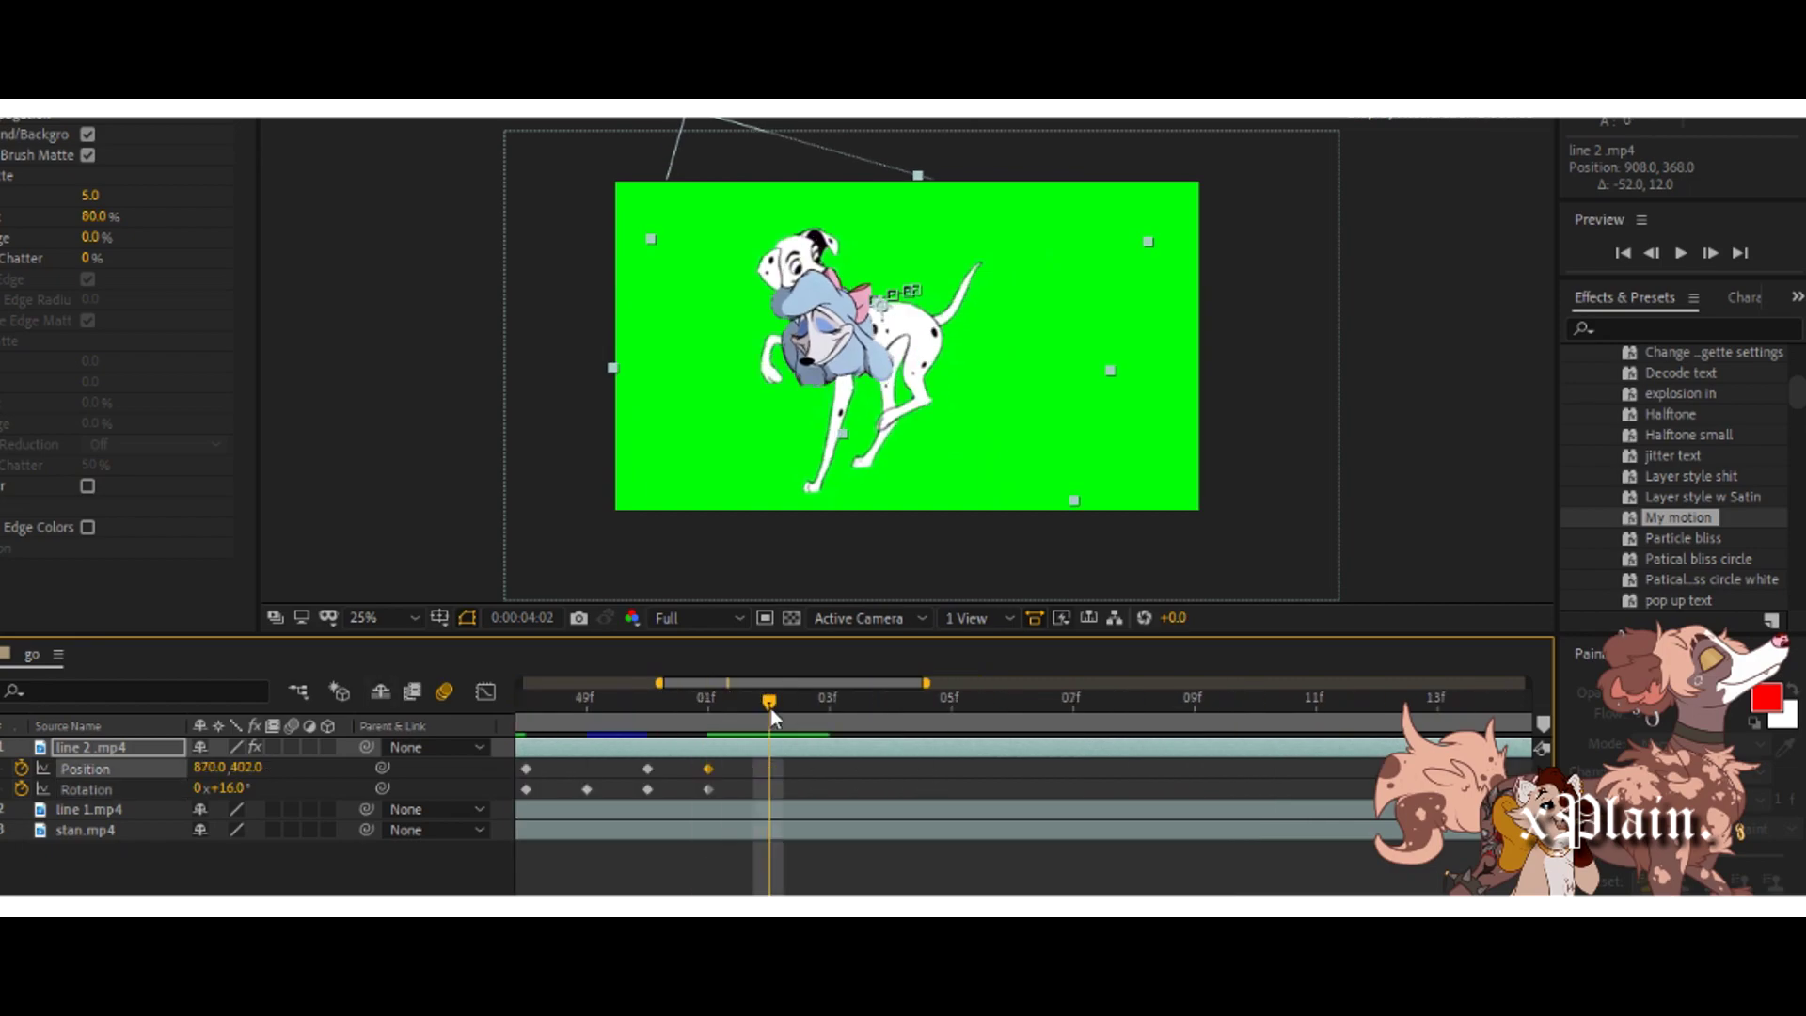
drag(230, 788, 240, 790)
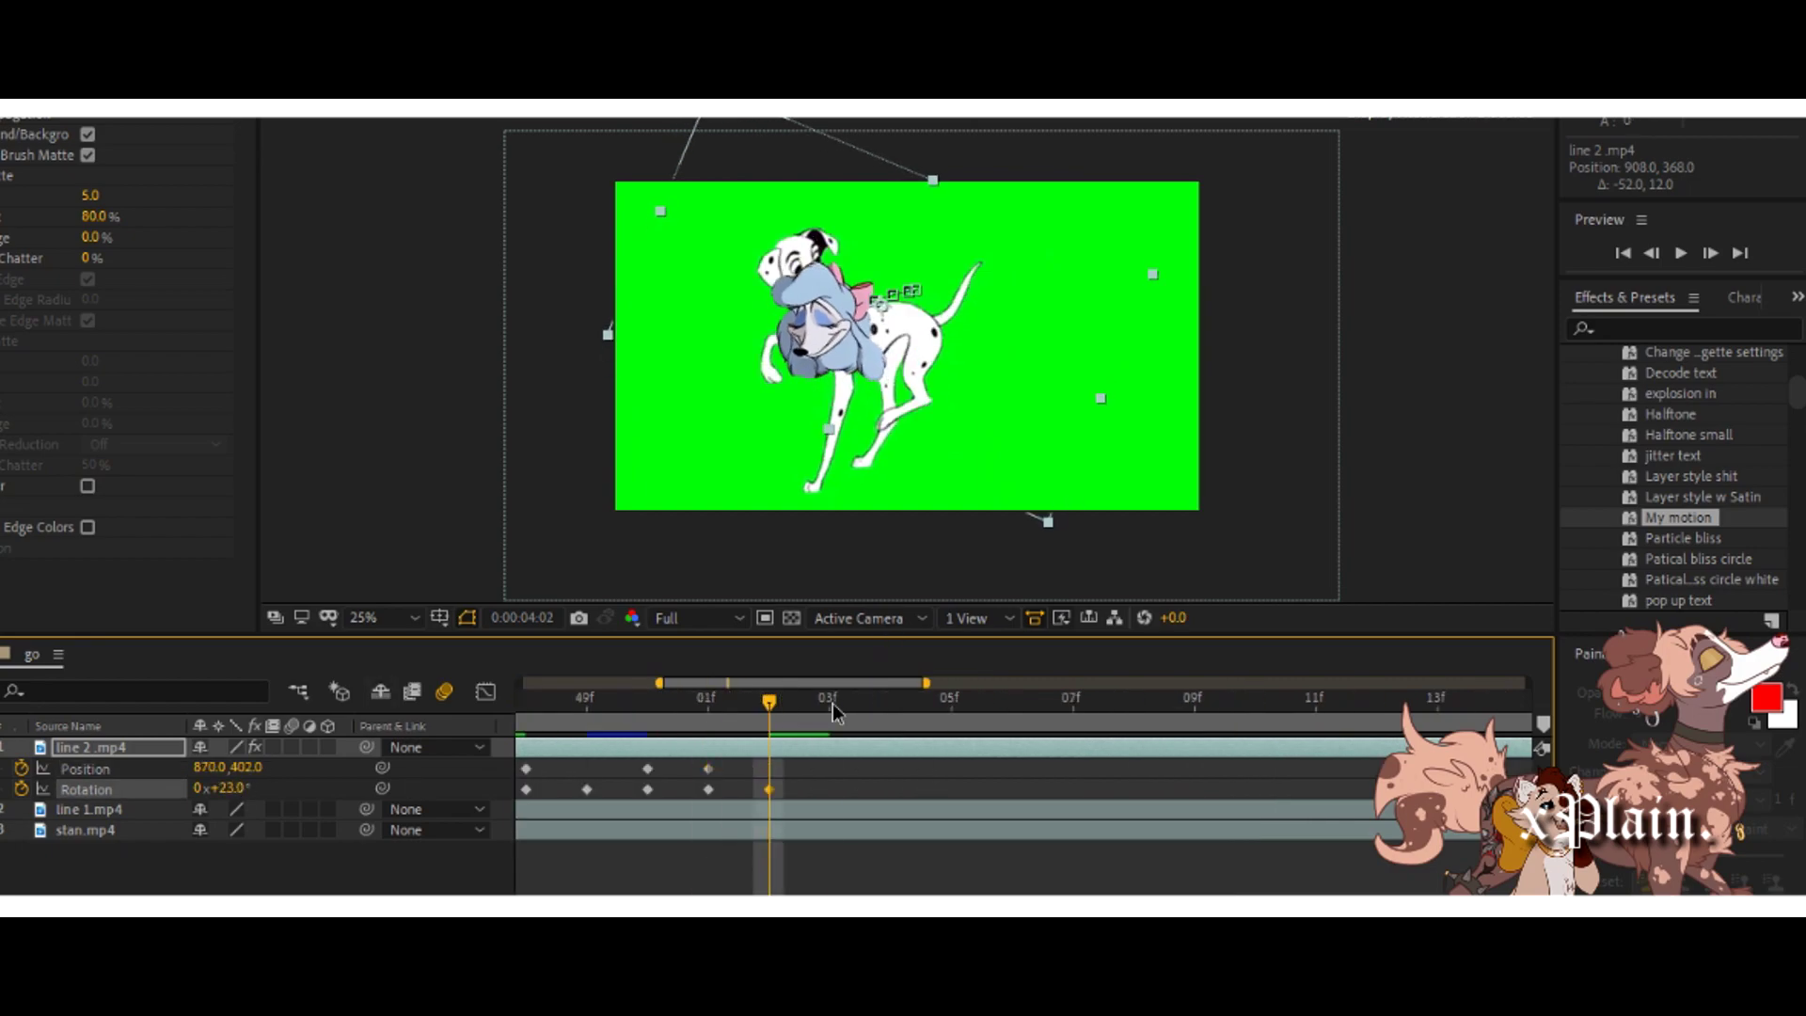
drag(832, 703, 890, 703)
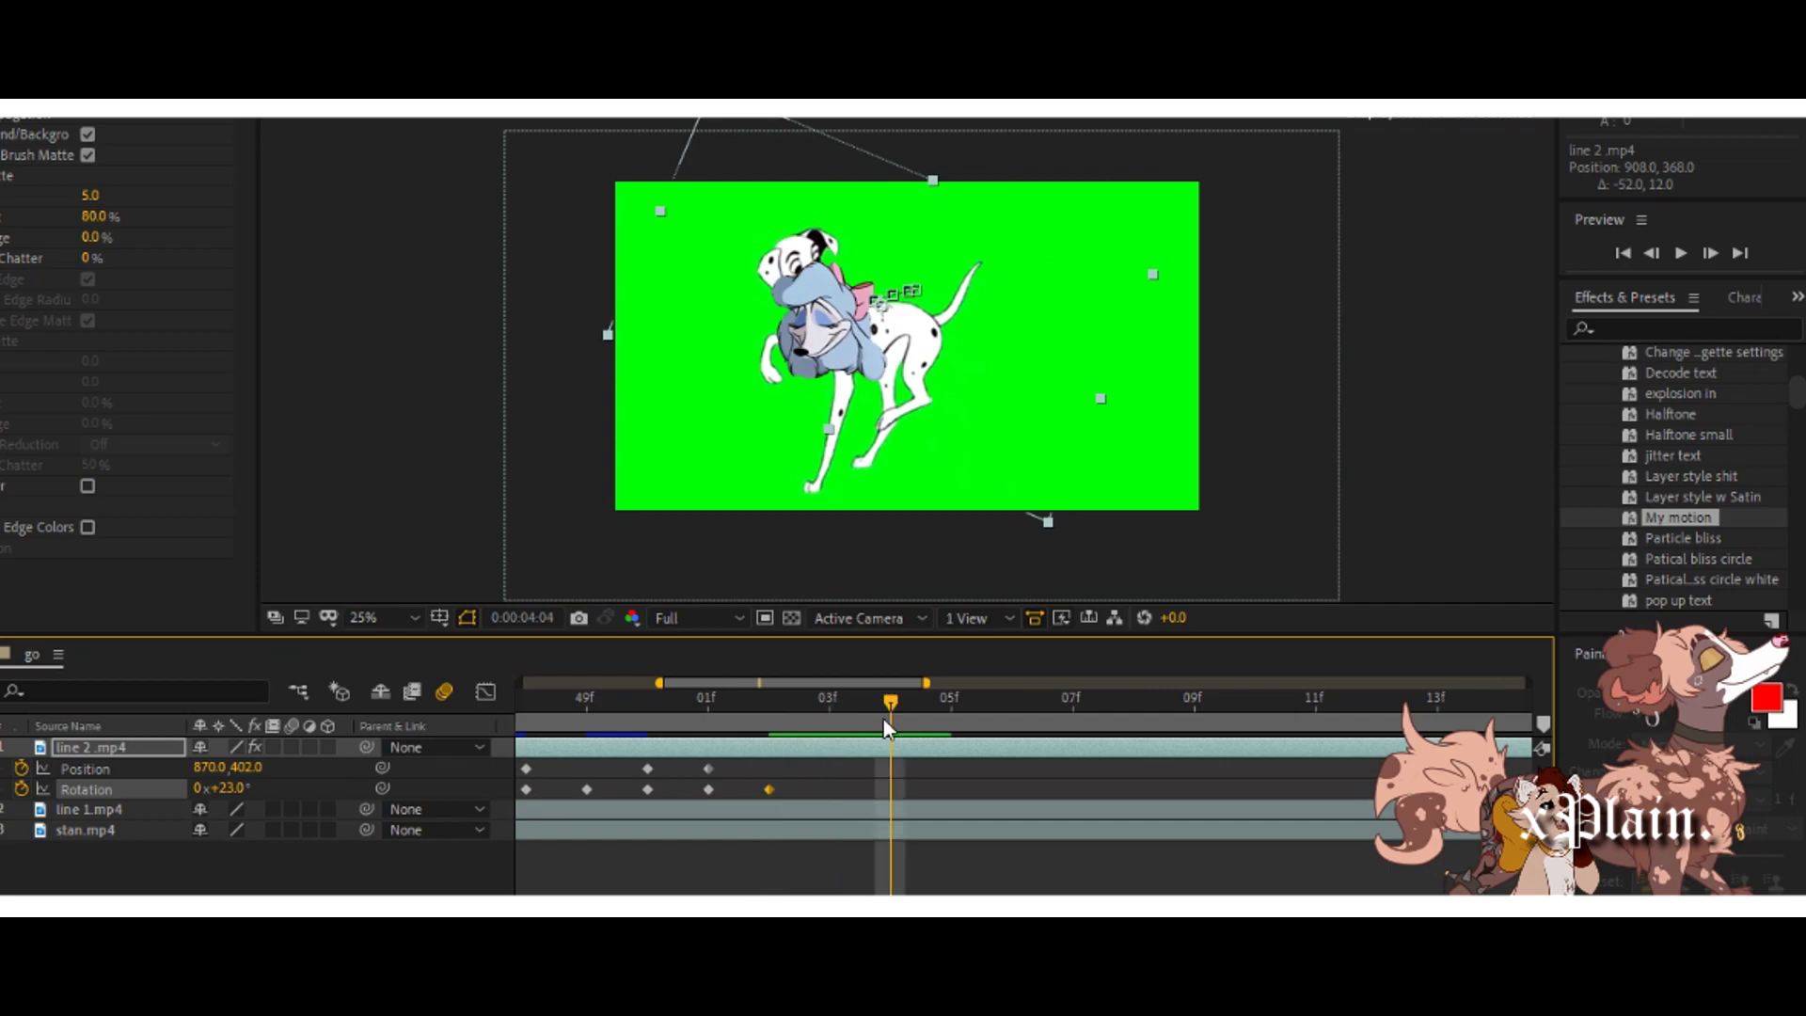
click(2, 789)
click(1, 769)
Move line 2.mp4 to Position 918, 442 at 0:00:04:05 and hold Position and Rotation with keyframes at 0:00:04:06.
click(951, 703)
drag(816, 325, 831, 337)
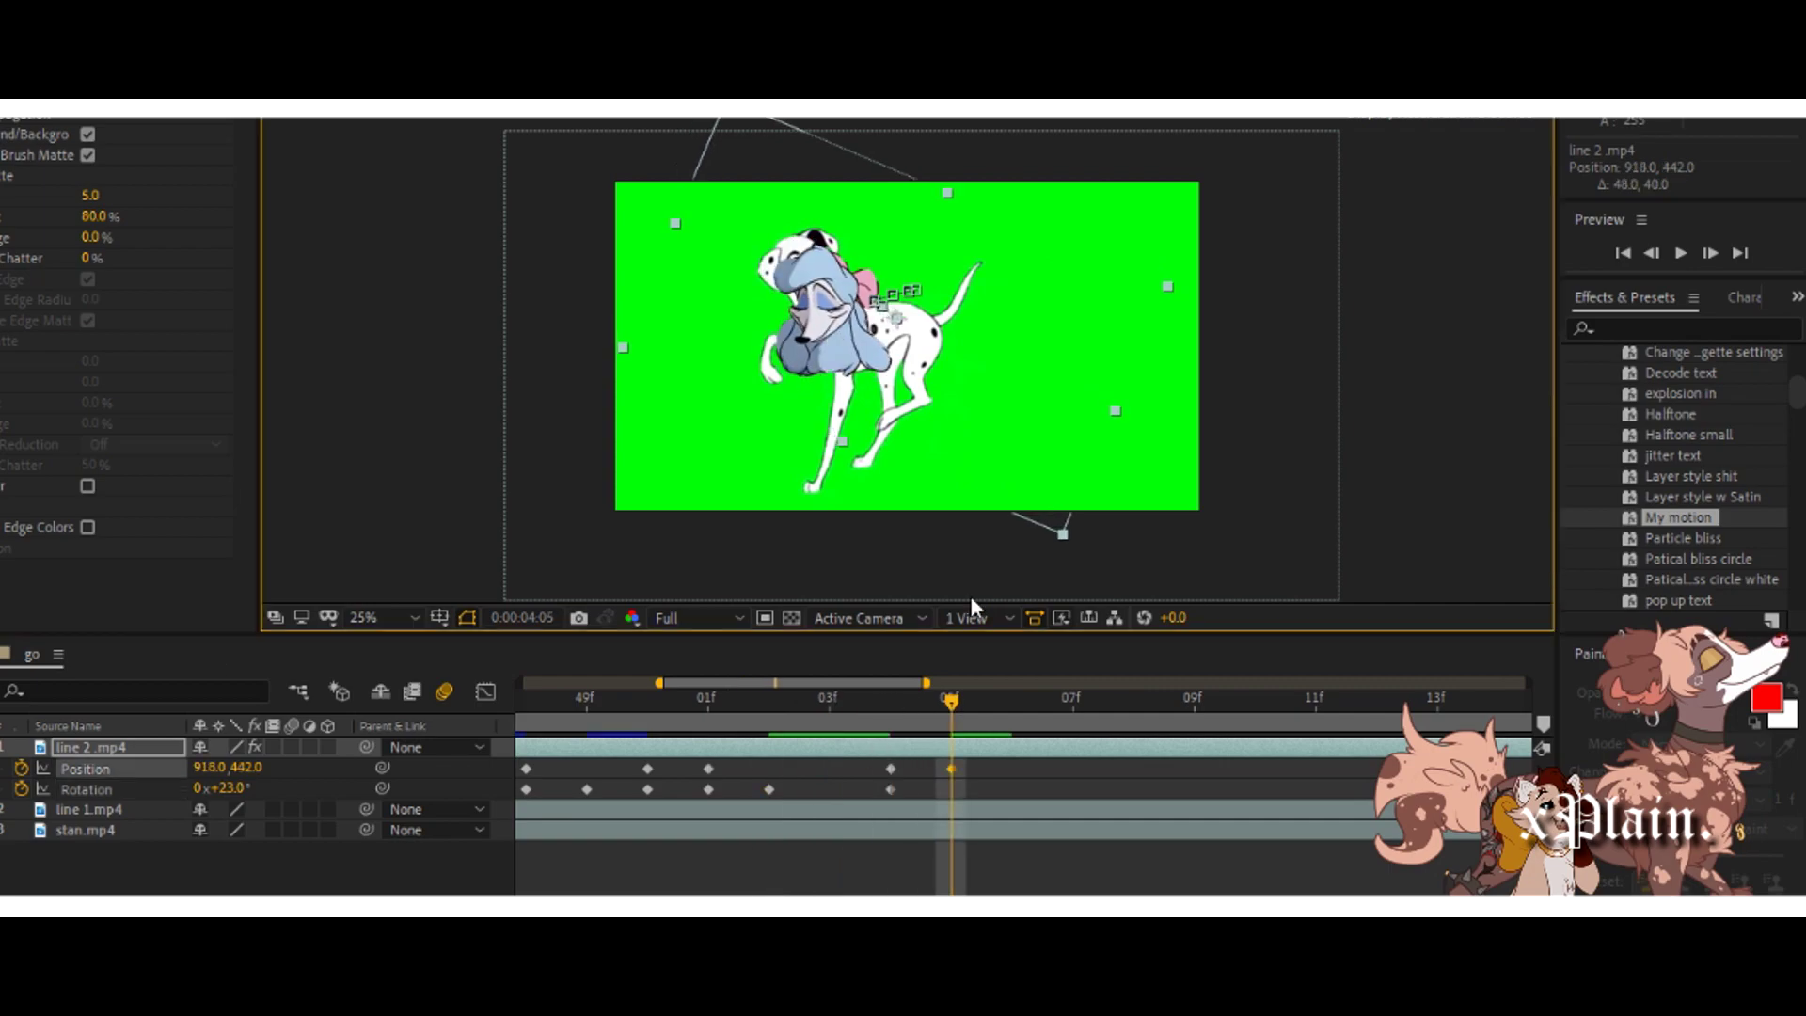
drag(951, 704, 992, 712)
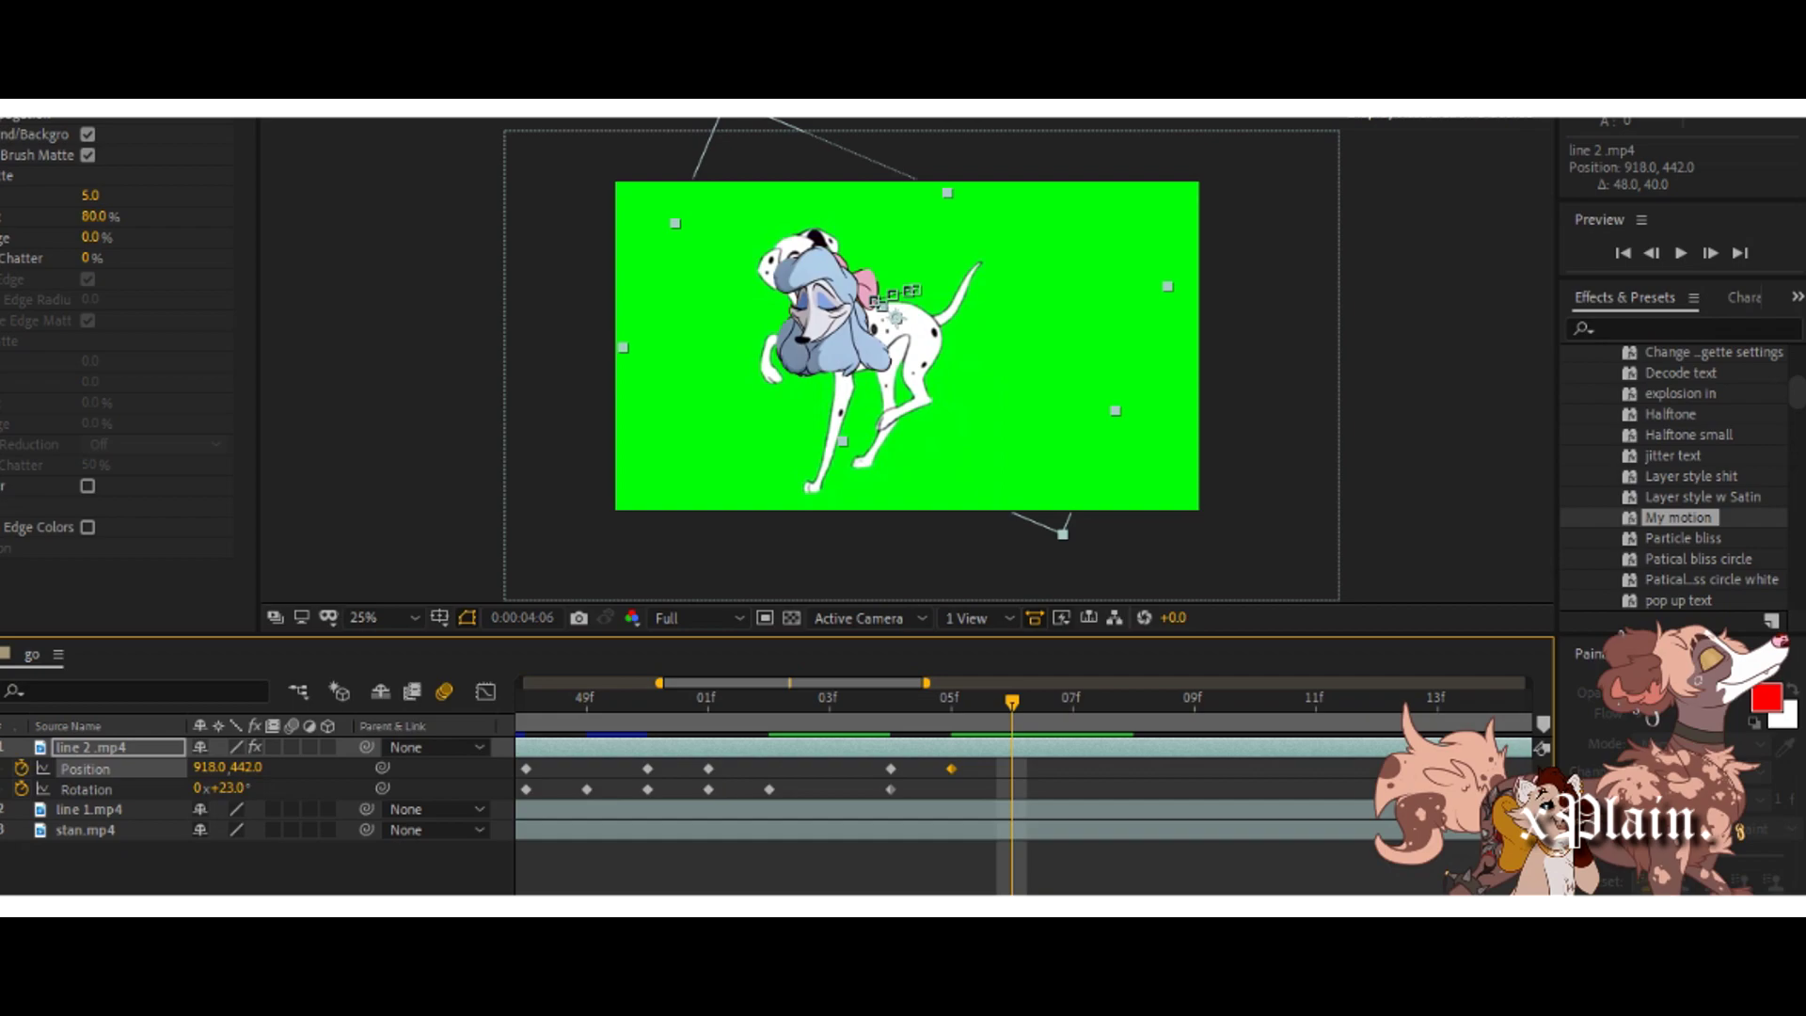
click(1, 769)
click(2, 789)
Set line 2.mp4's Rotation to 29° and Position to 890, 422 at 0:00:04:07, holding both with keyframes at 0:00:04:08.
key(Page_Down)
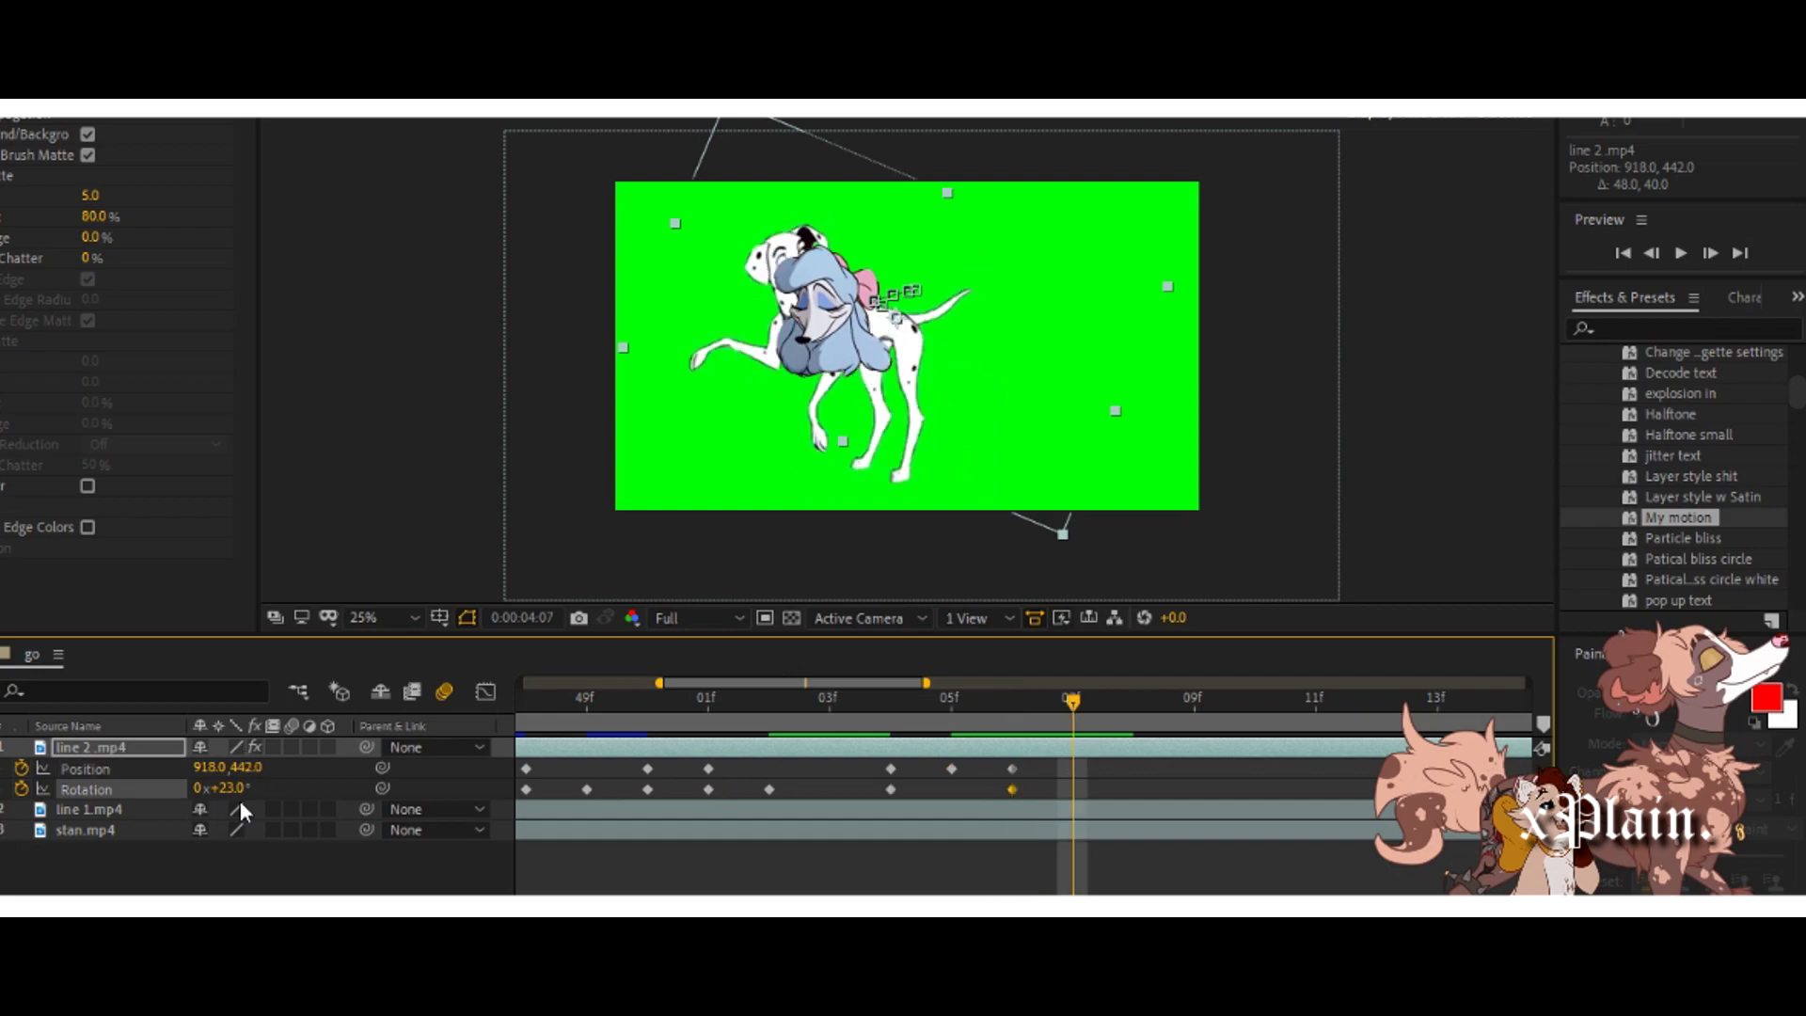
drag(230, 789, 238, 789)
drag(820, 326, 812, 319)
click(1131, 706)
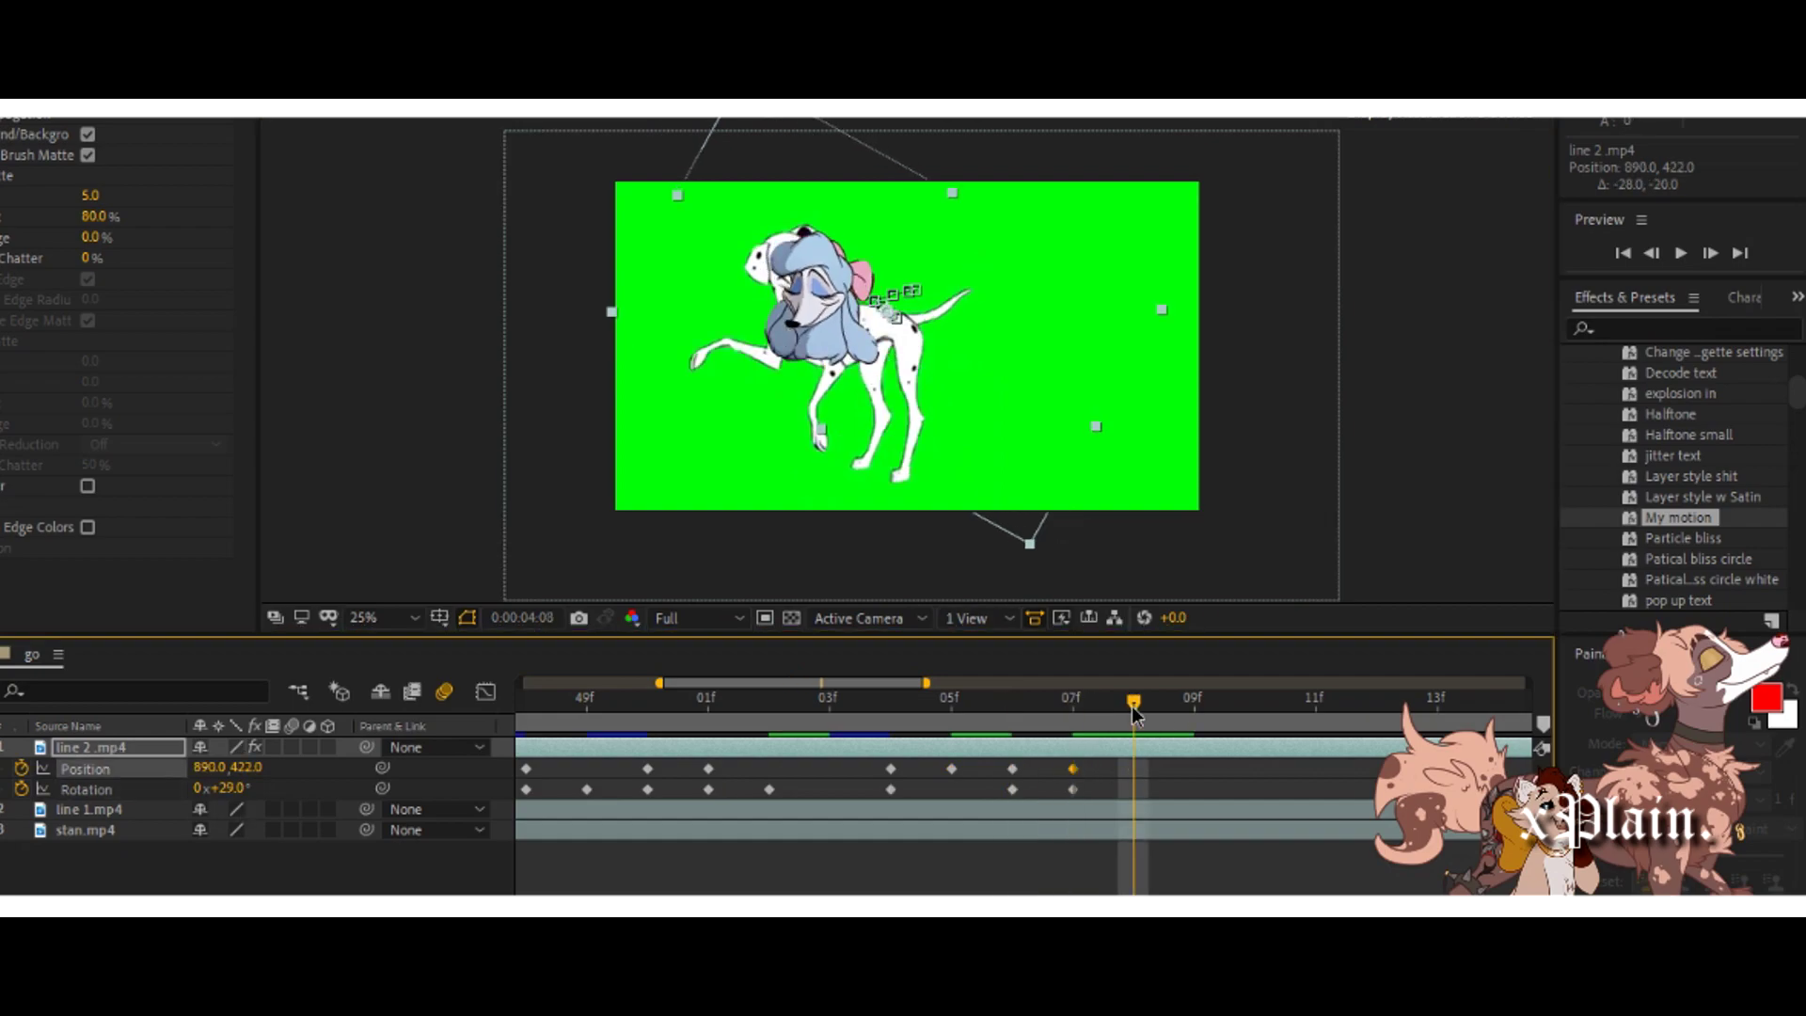
drag(1131, 705, 1050, 719)
key(alt+shift+p)
key(alt+shift+r)
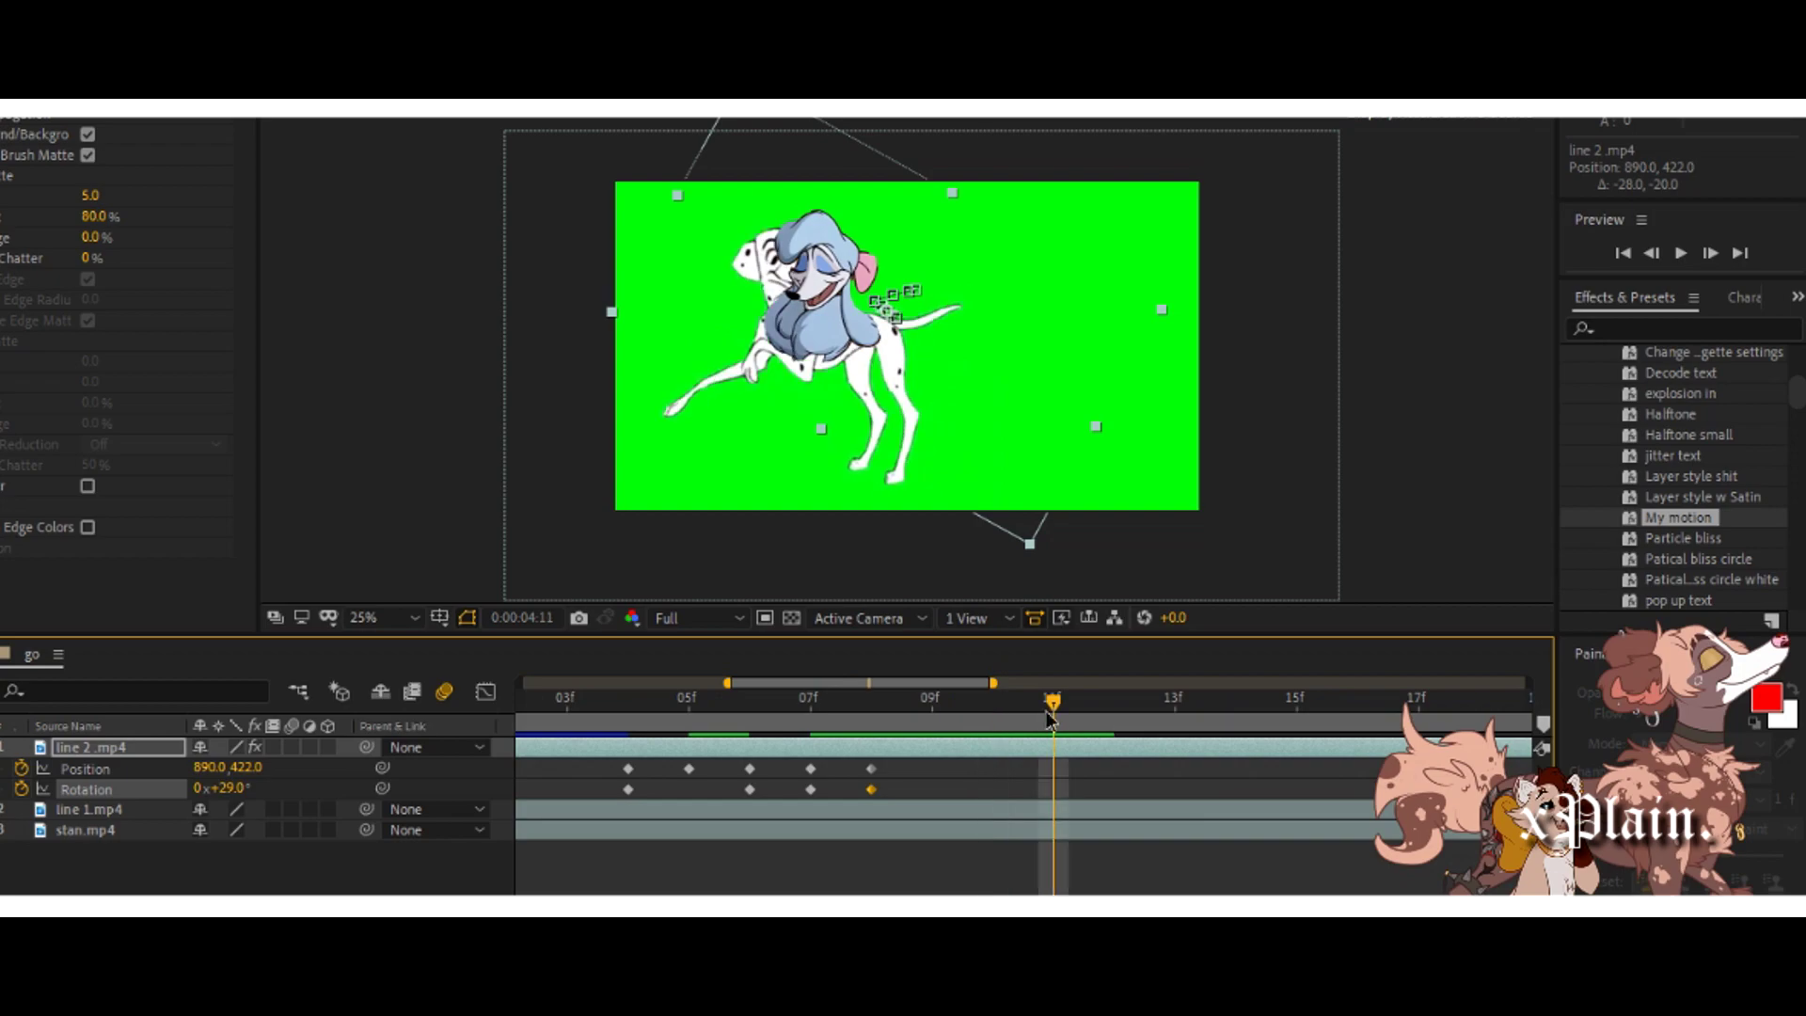
Hold line 2.mp4's pose at 0:00:04:10, move it to Position 838, 430 at 0:00:04:11 and hold that pose at 0:00:04:12.
click(999, 723)
key(alt+shift+p)
key(alt+shift+r)
click(1050, 722)
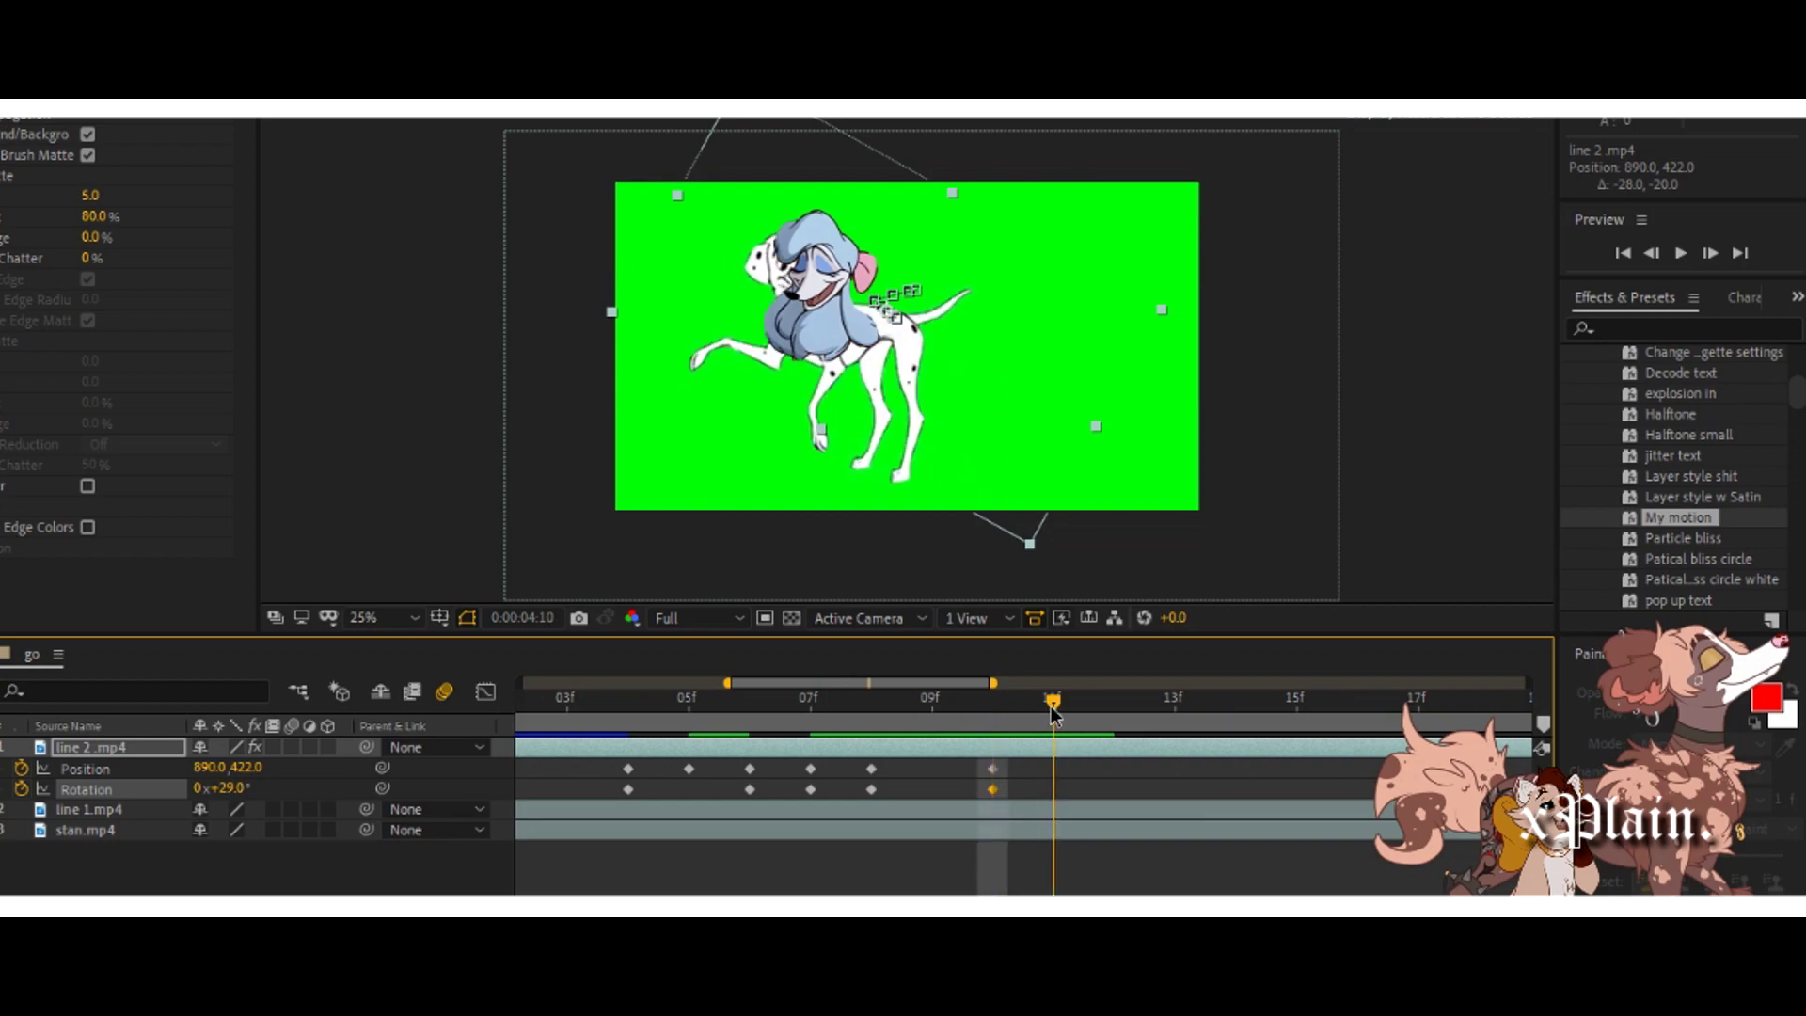
drag(827, 346, 811, 353)
drag(1056, 708, 1136, 719)
key(Page_Up)
key(ctrl+v)
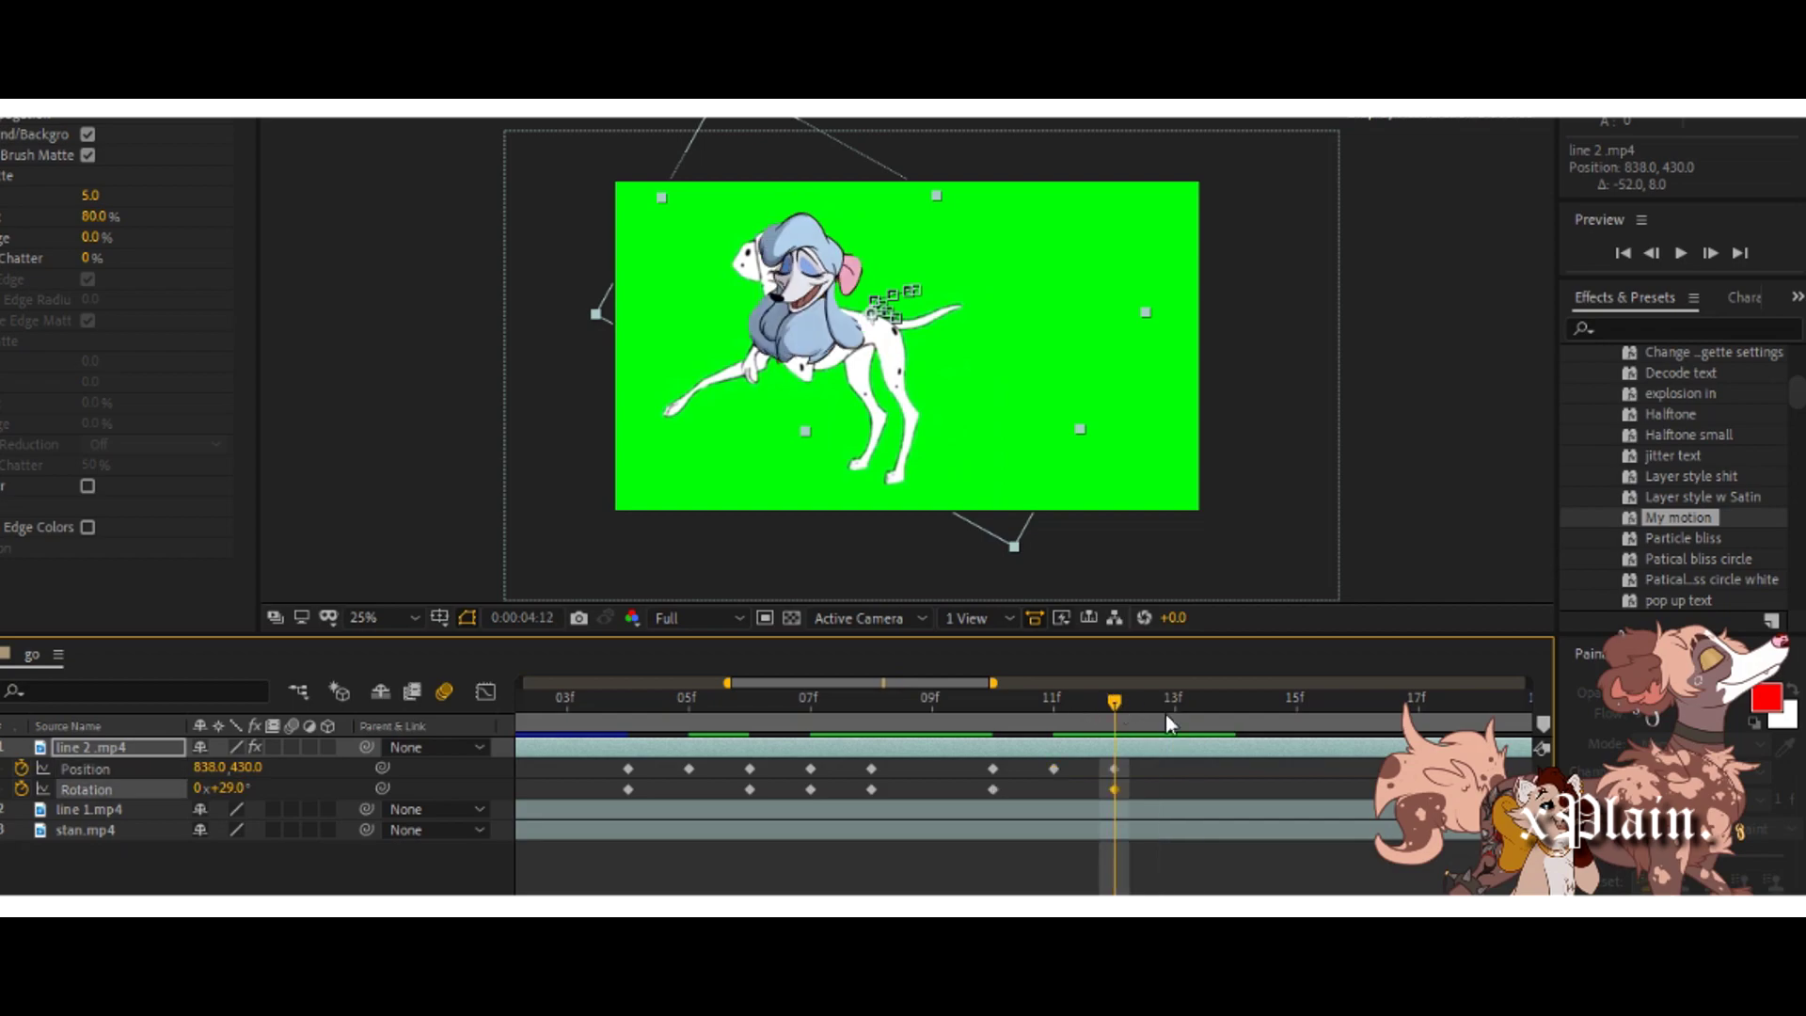
Nudge line 2.mp4 down to a vertical Position of 445 at 0:00:04:13 and keyframe Position and Rotation at 0:00:04:15.
key(Page_Down)
drag(774, 322, 776, 327)
click(1239, 712)
drag(1238, 710, 1303, 710)
key(alt+shift+p)
key(alt+shift+r)
Shift line 2.mp4 horizontally with Position keyframes at 0:00:04:16 and 0:00:04:17, ending at 803, 445.
key(Page_Down)
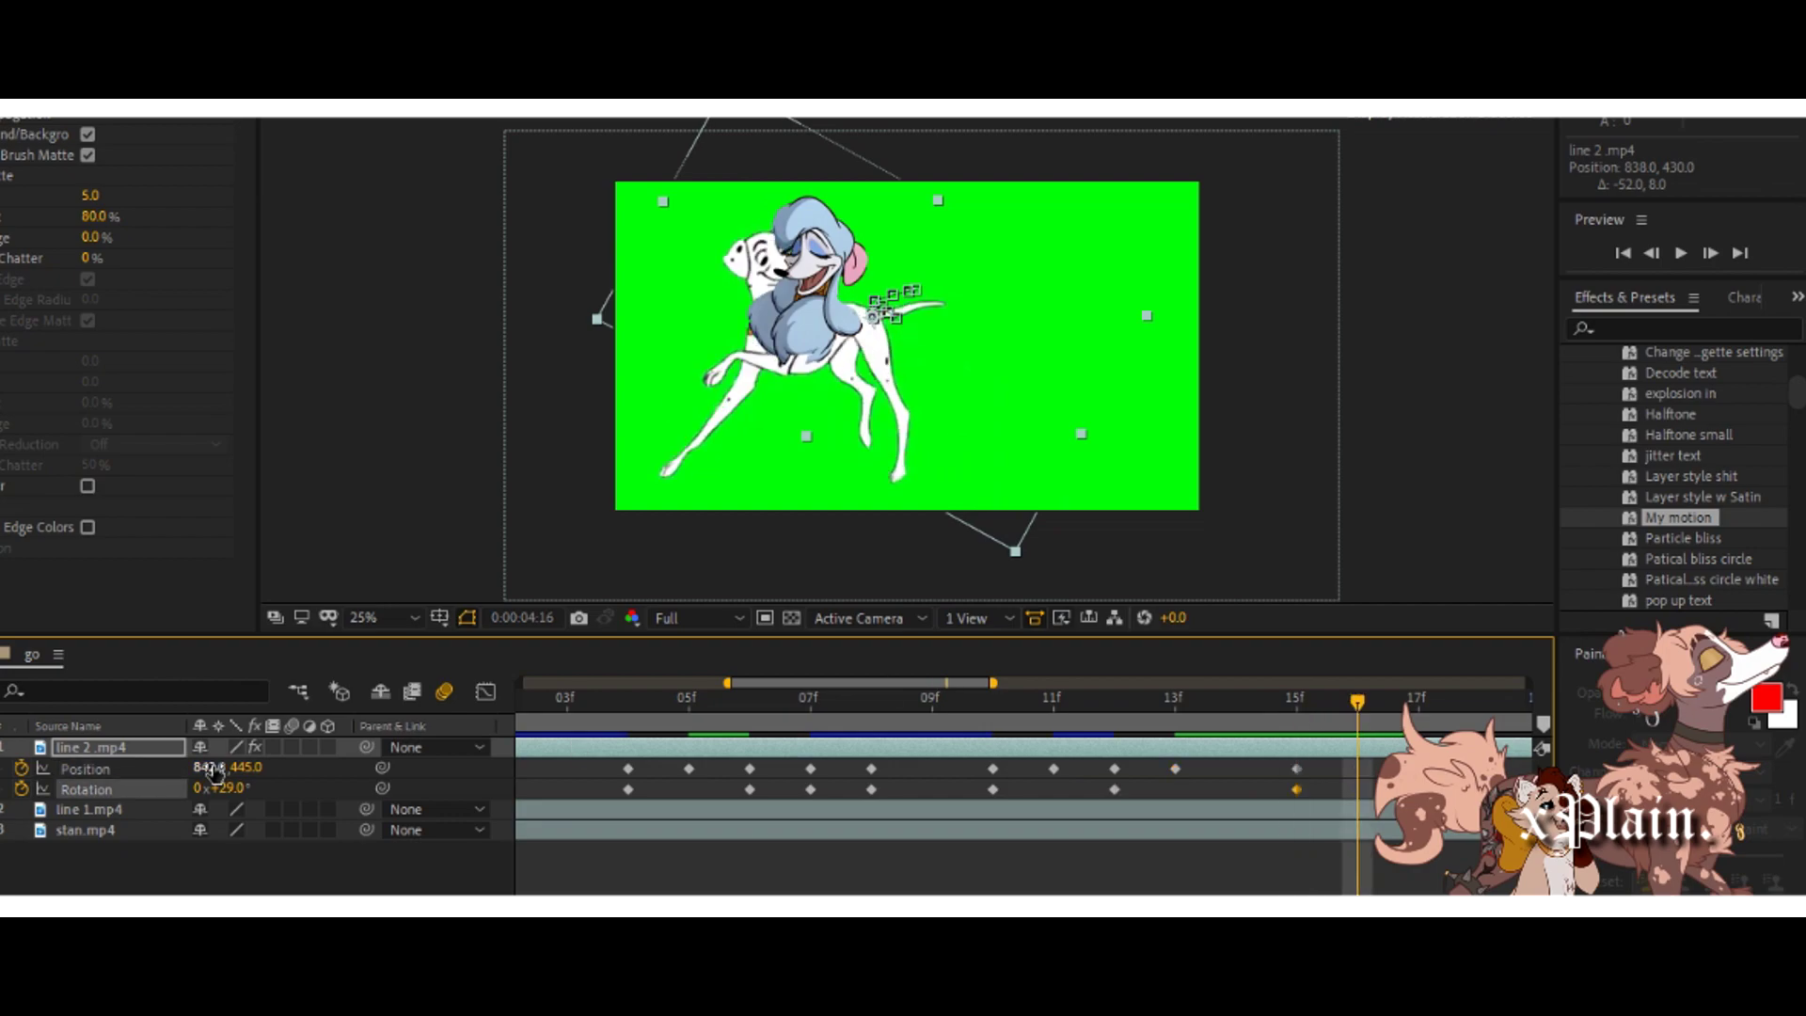
scroll(649, 710, right, 5)
mouse_move(213, 767)
mouse_down()
mouse_move(168, 778)
mouse_move(219, 777)
mouse_up()
click(706, 712)
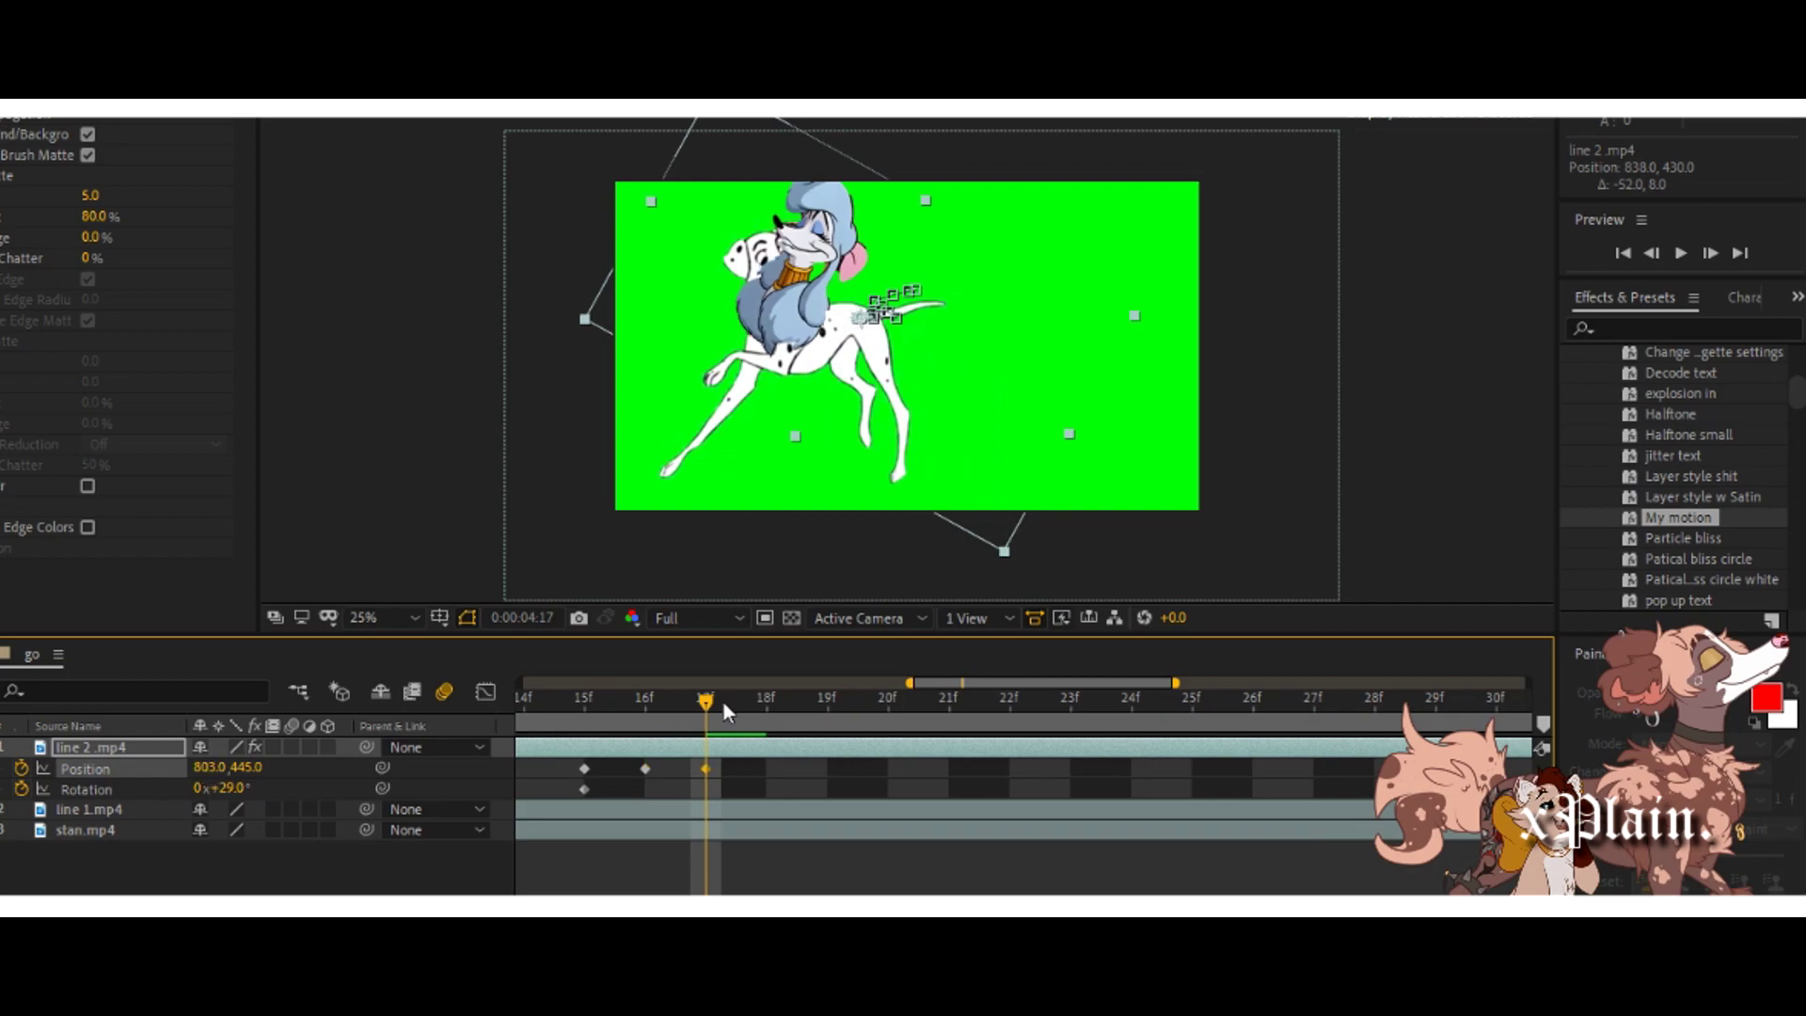
Hold line 2.mp4's pose with Position and Rotation keyframes at 0:00:04:18.
click(763, 707)
click(2, 768)
click(2, 789)
click(818, 709)
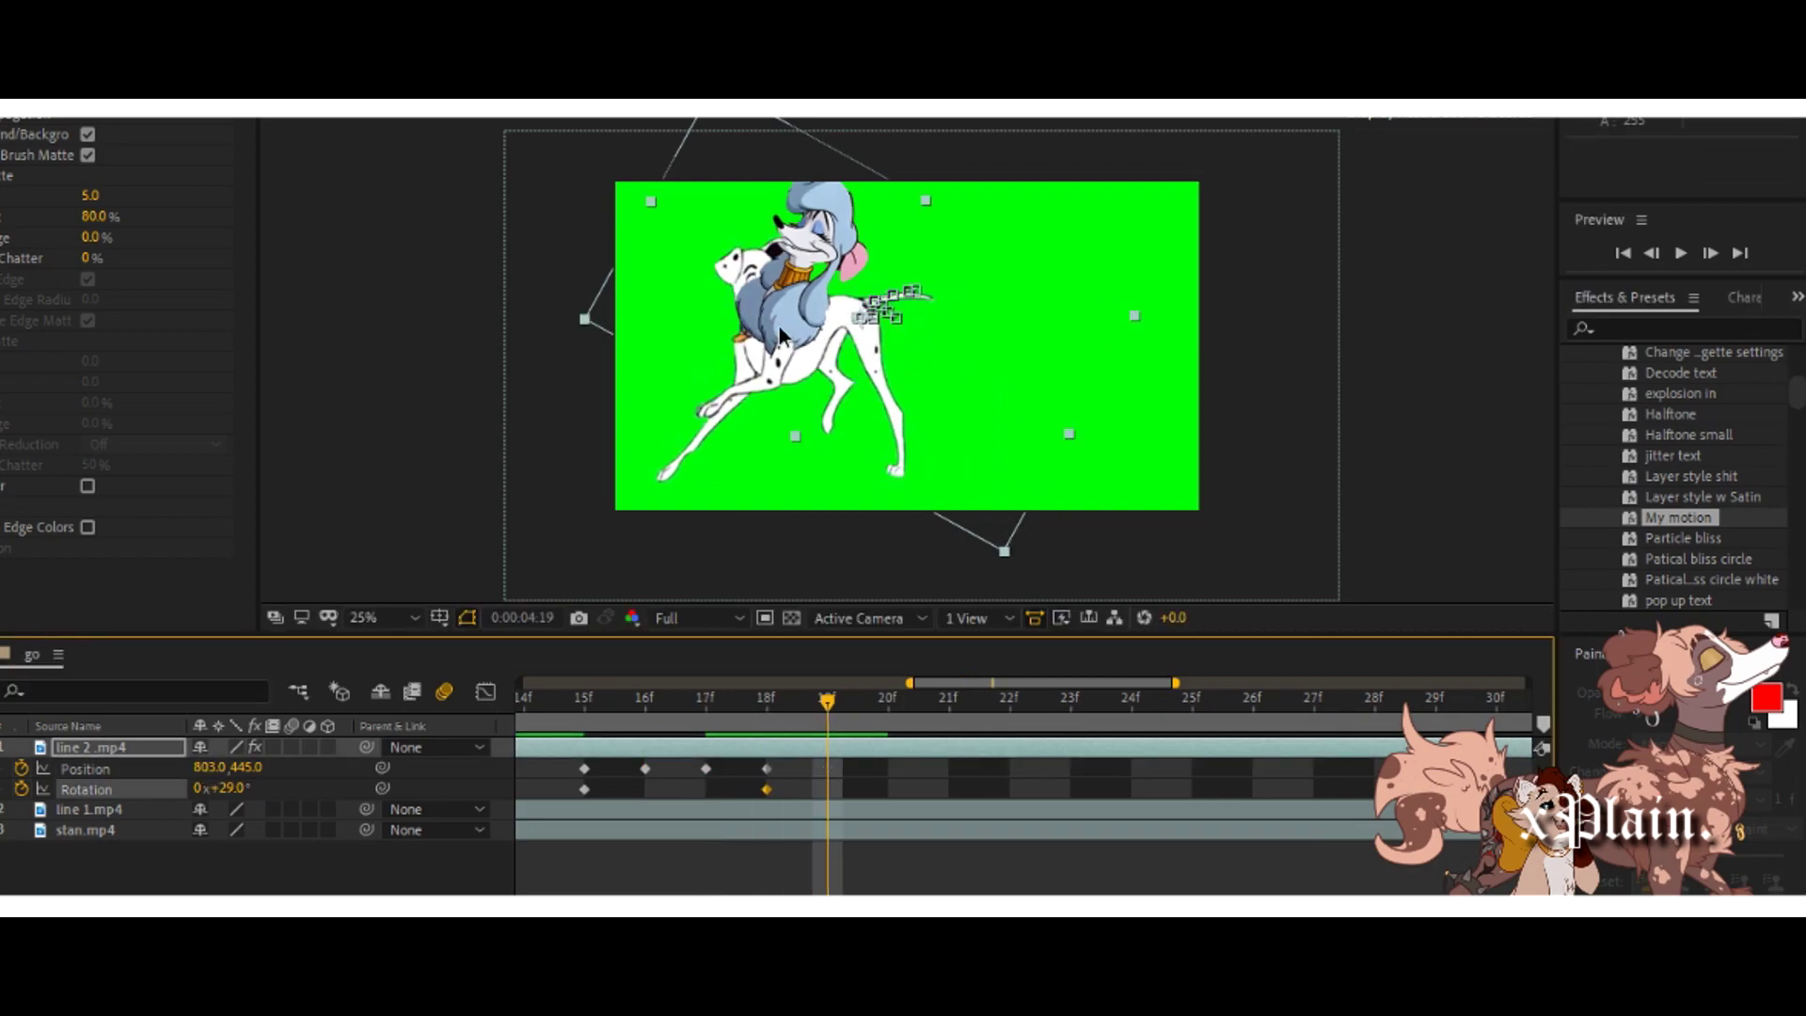
drag(823, 707, 889, 715)
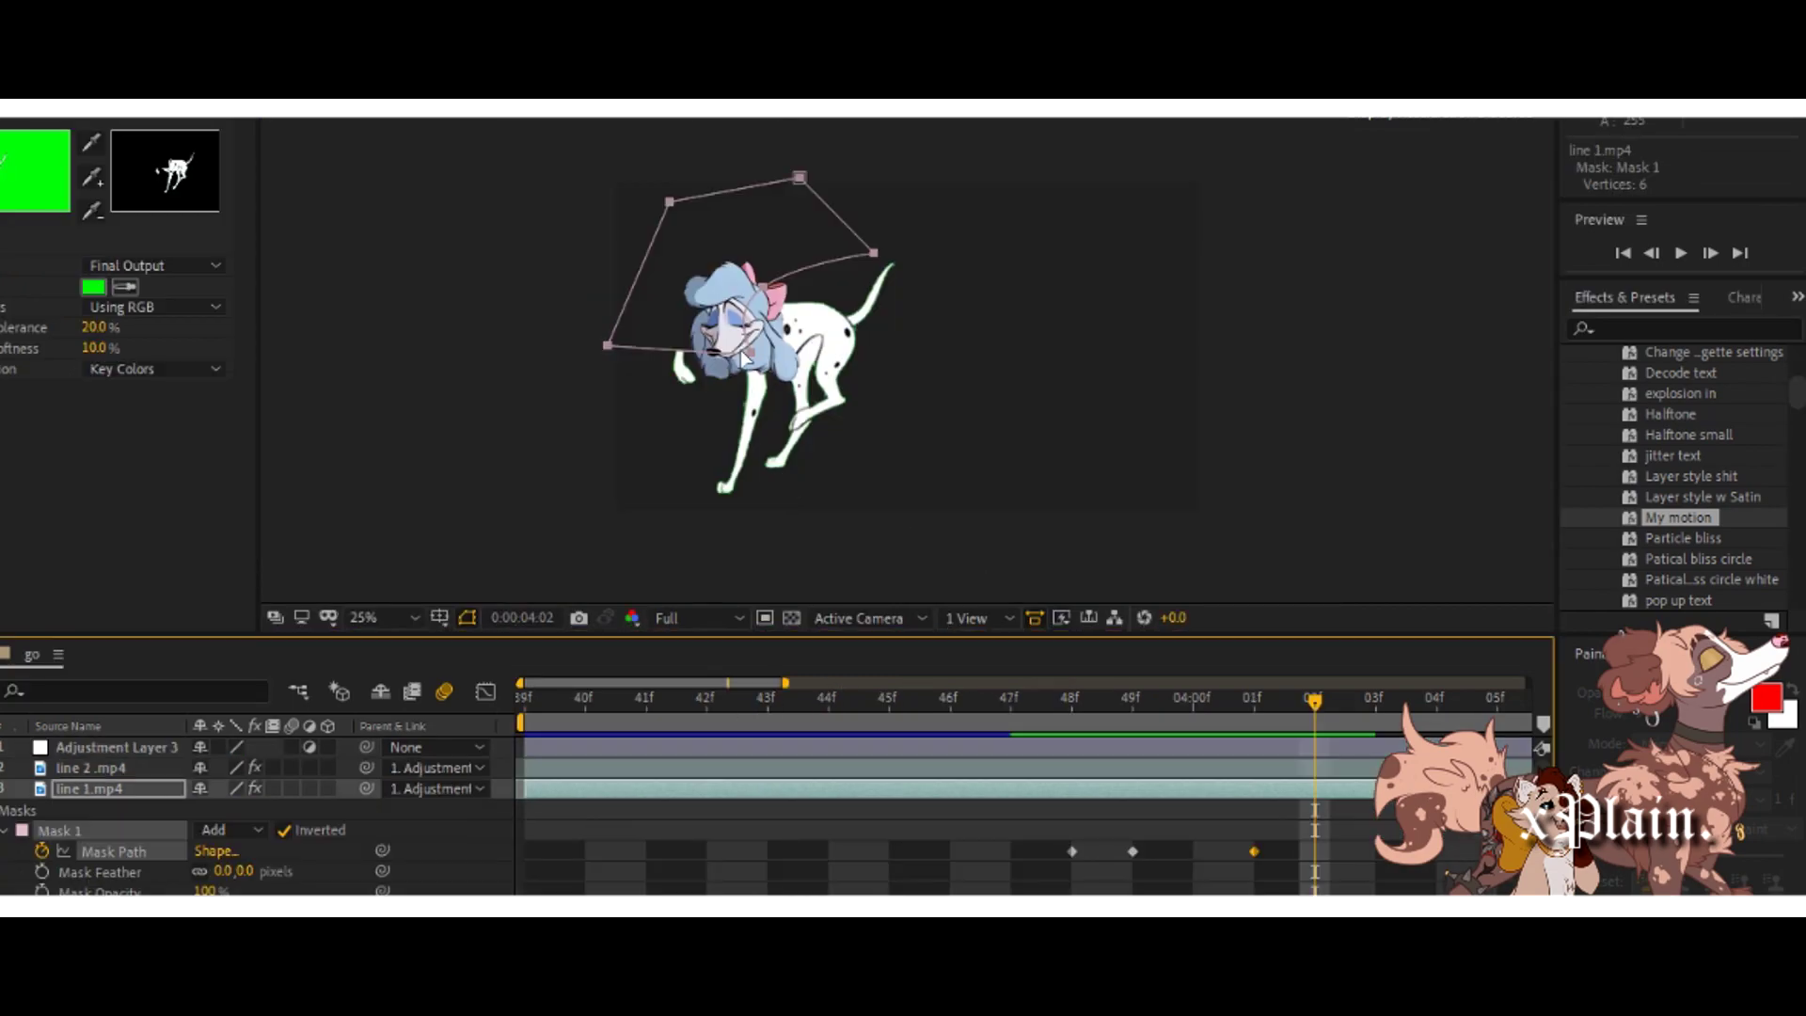
Shift line 1.mp4's head mask upward at 0:00:04:02 and adjust its Mask Path with a keyframe at 0:00:04:05.
drag(741, 351, 741, 328)
click(414, 348)
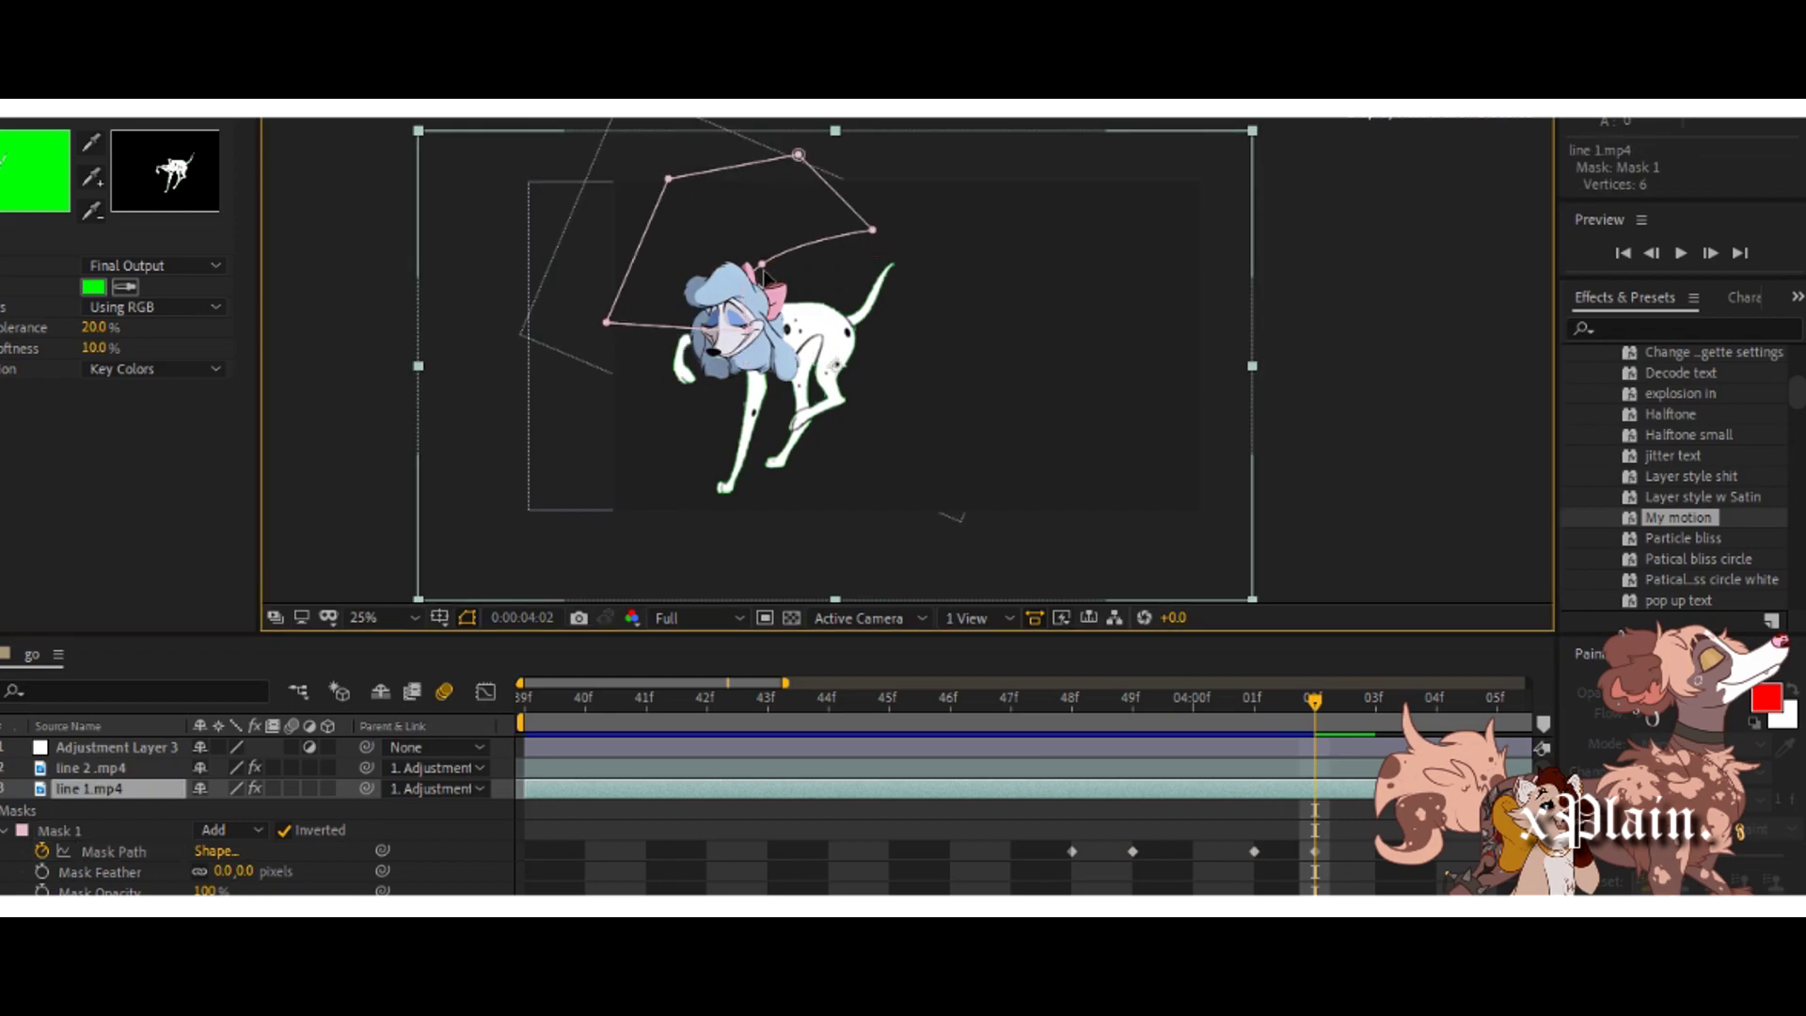
drag(1314, 700, 1500, 710)
drag(1294, 790, 609, 780)
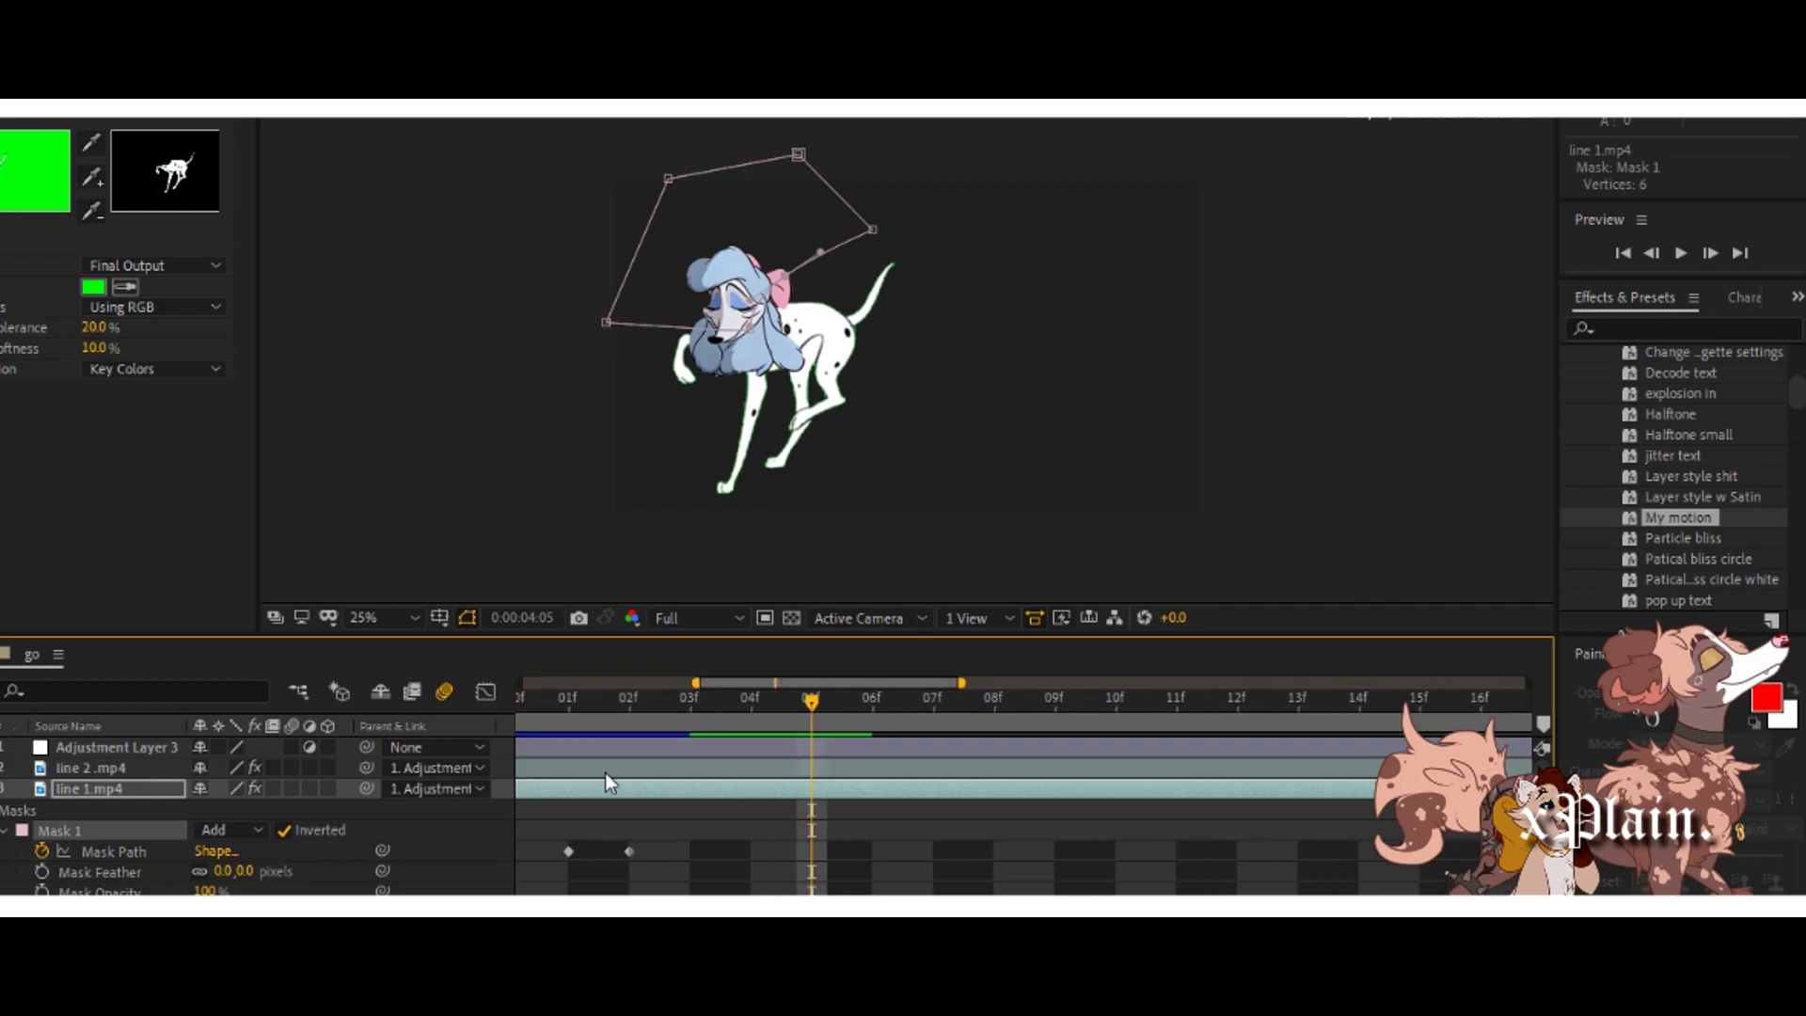
key(alt+shift+m)
Set Mask Path keyframes for line 1.mp4 at 0:00:04:10, 0:00:04:11, 0:00:04:15 and 0:00:04:16.
drag(811, 717, 1114, 714)
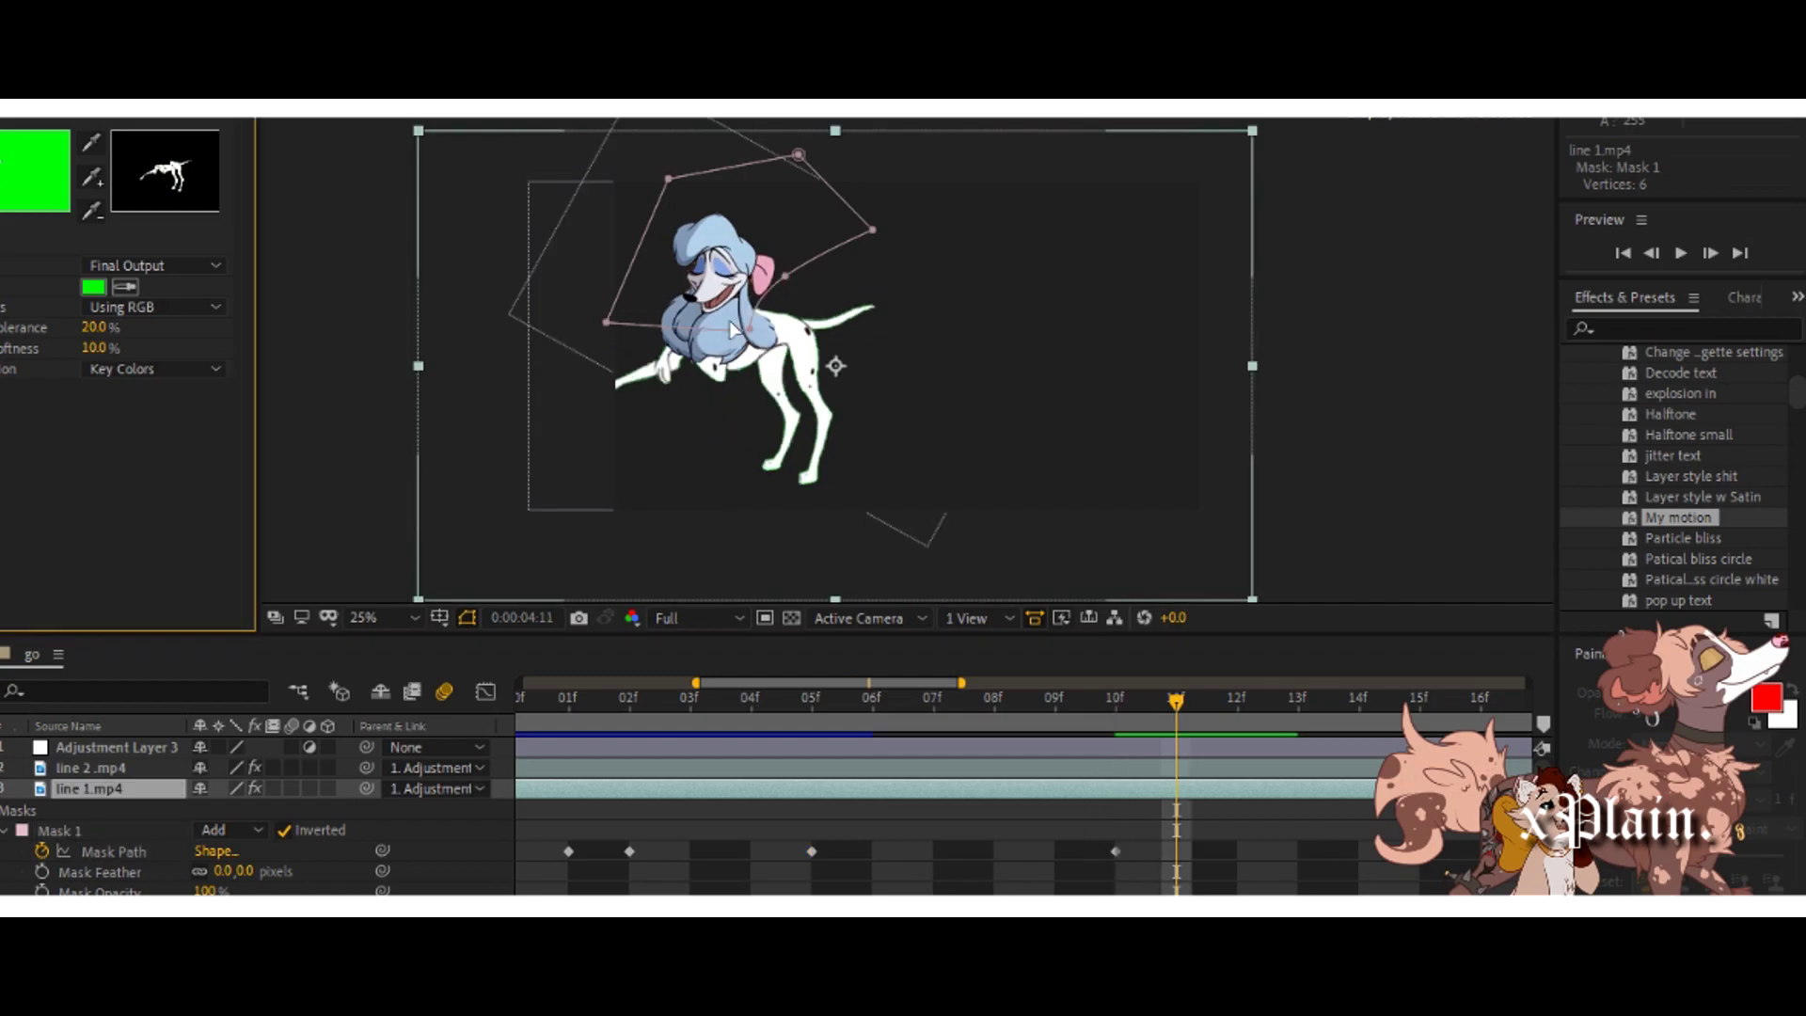
drag(1300, 717, 1474, 724)
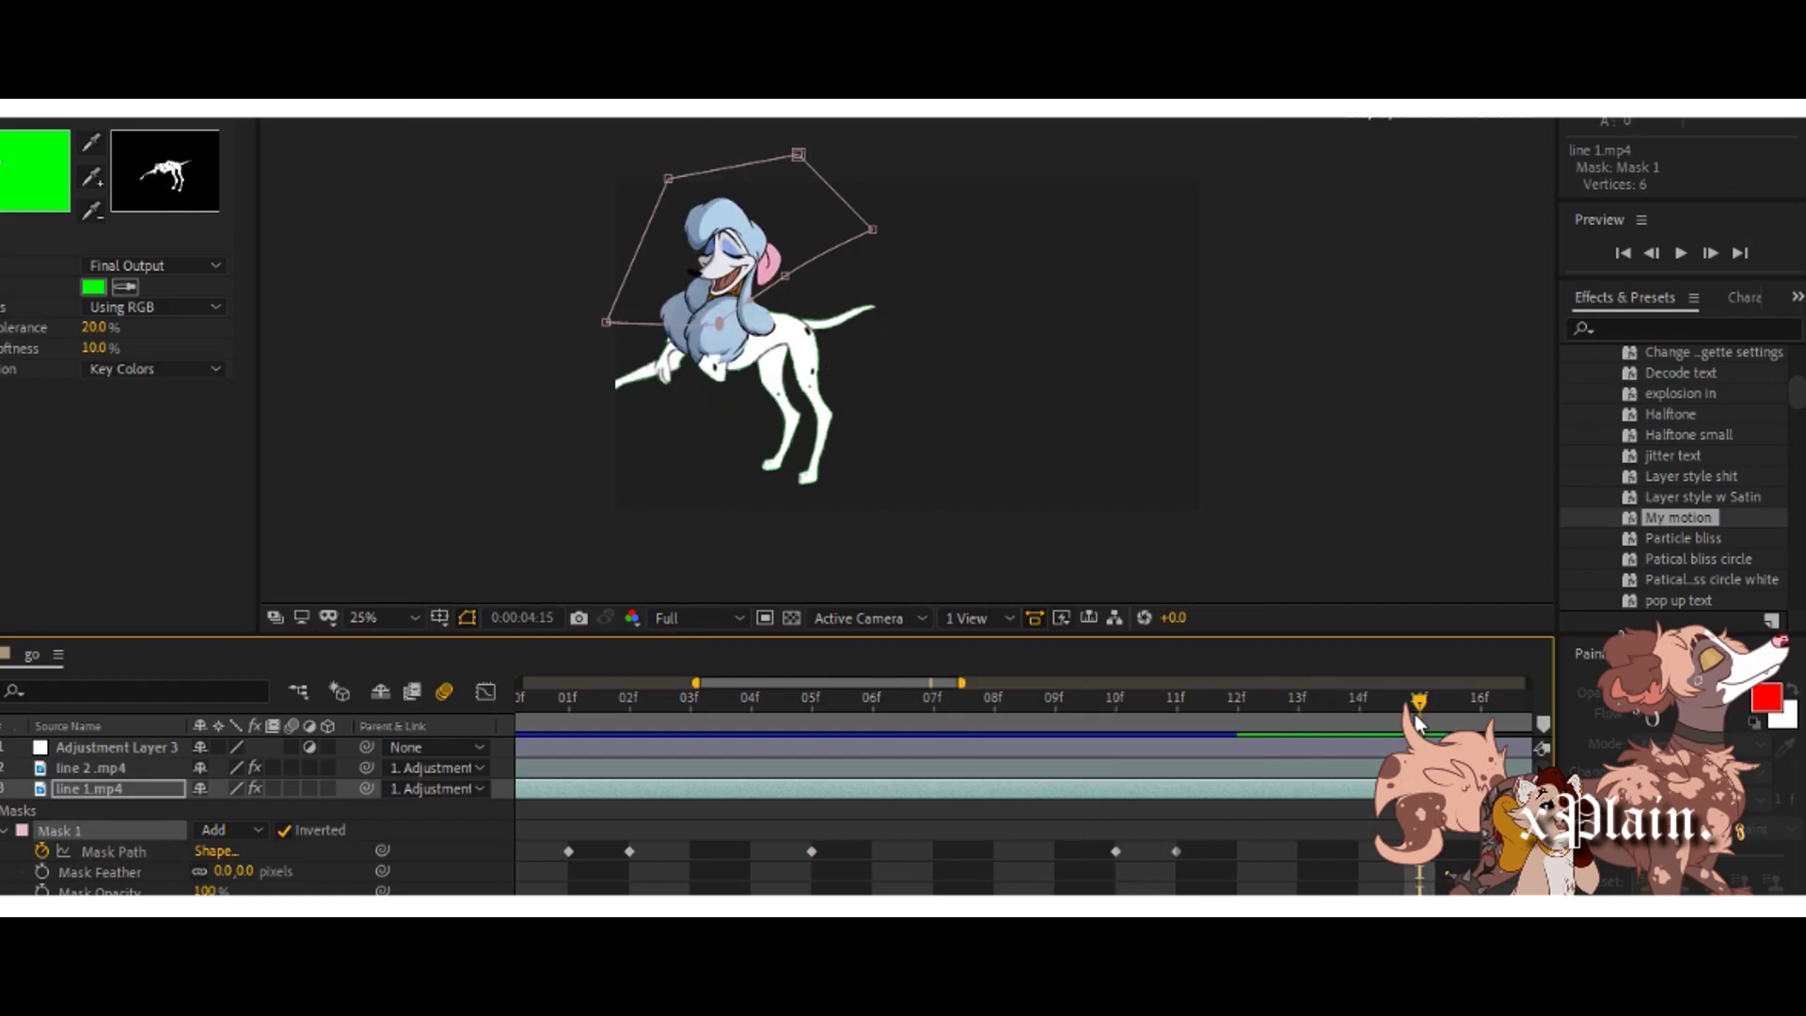
key(Page_Up)
key(alt+shift+m)
key(Page_Down)
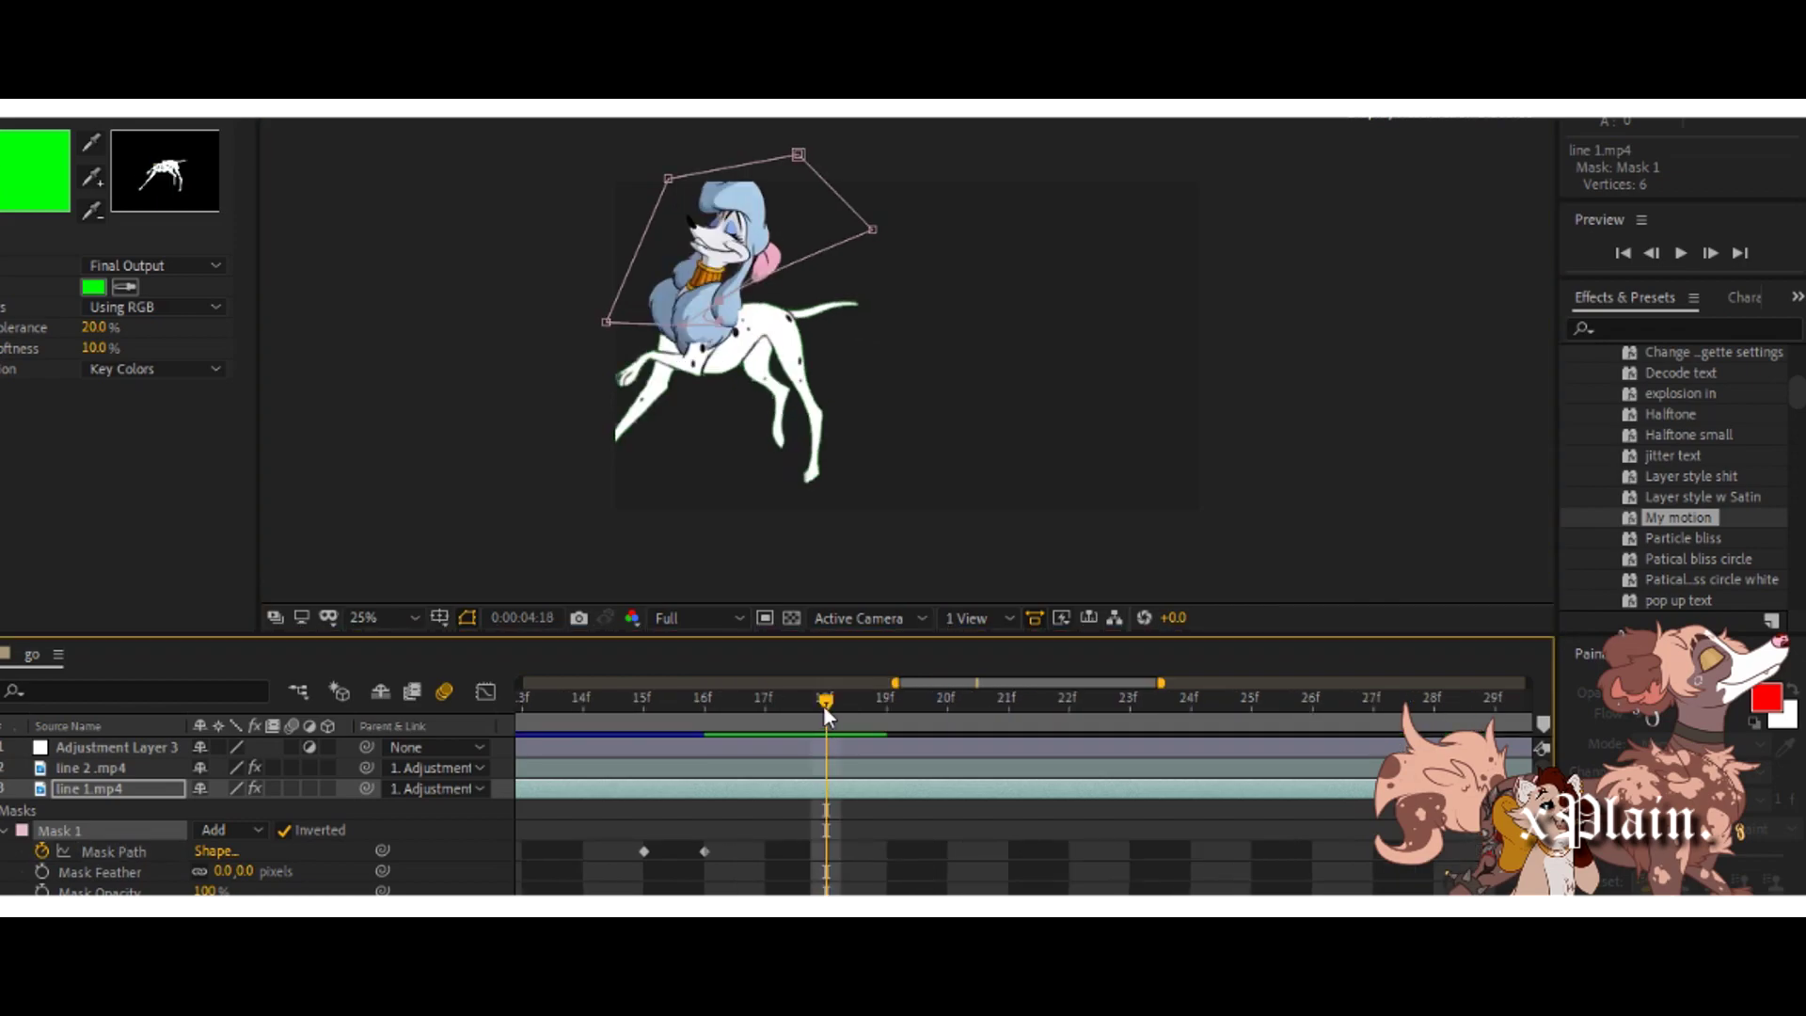
Keyframe line 1.mp4's Mask Path at 0:00:04:18 and pull the mask's two left vertices outward at 0:00:04:19.
drag(822, 705, 868, 802)
click(867, 811)
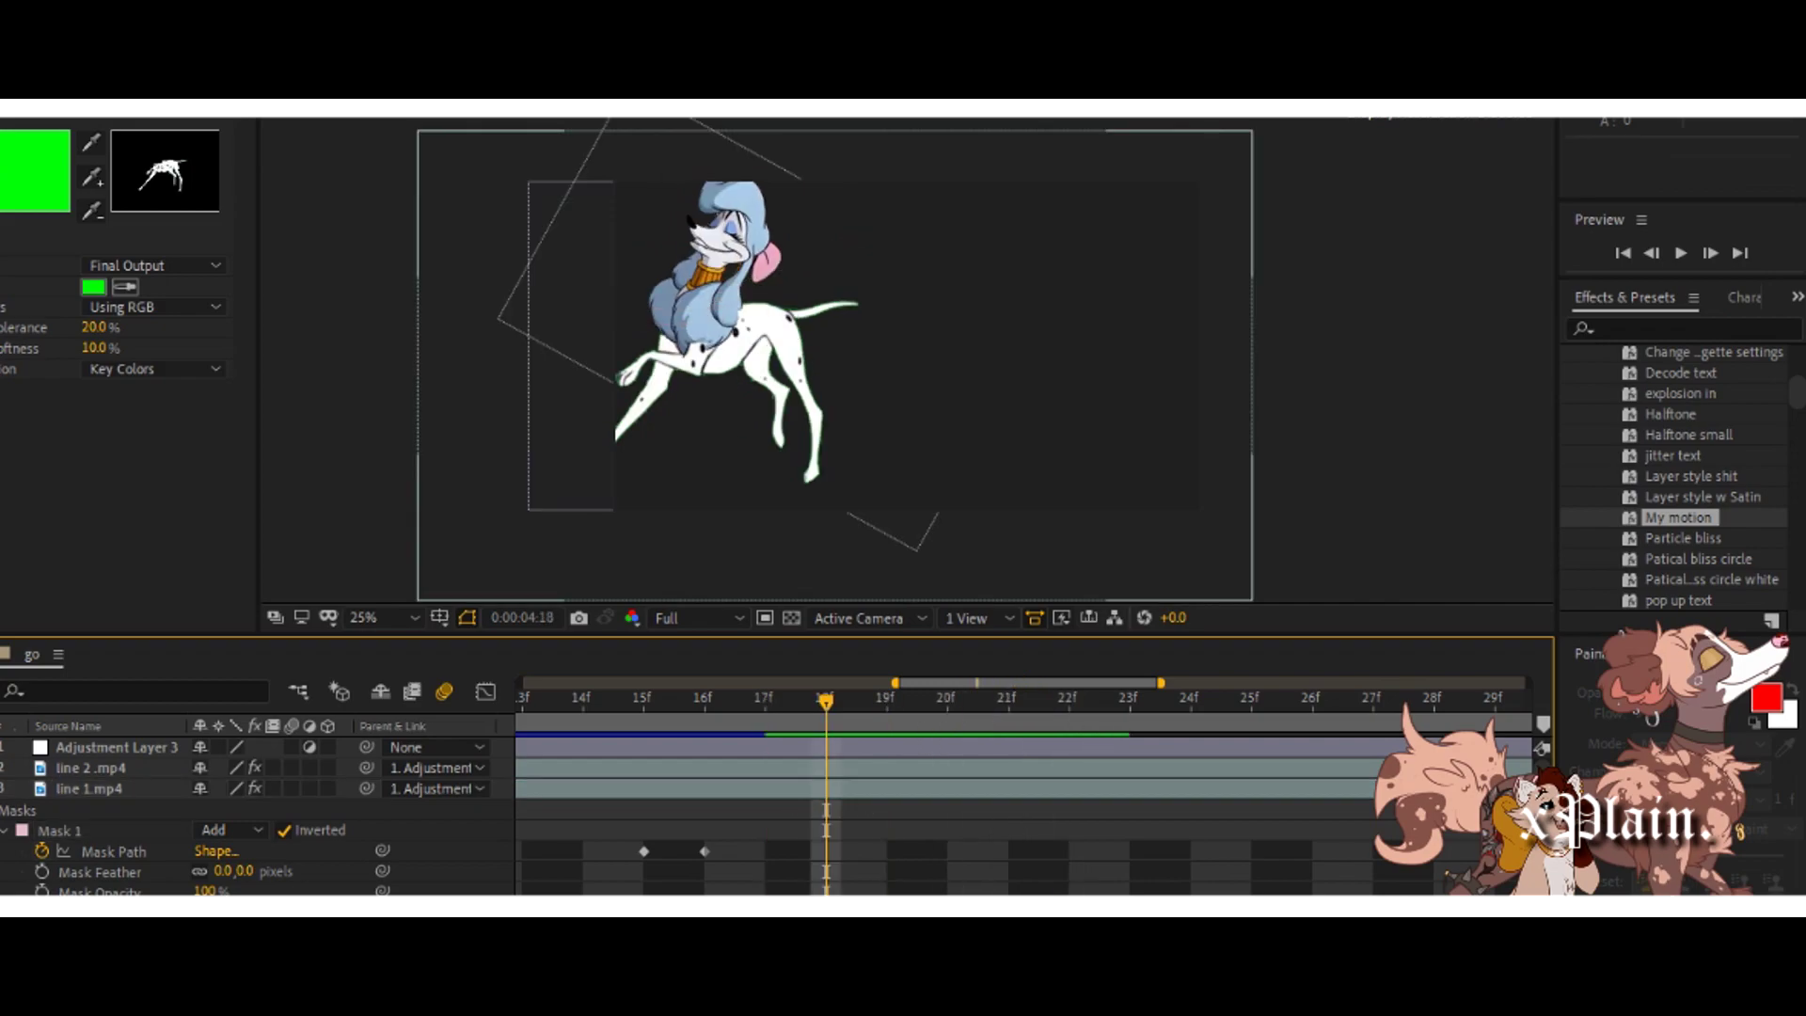
click(669, 182)
key(Page_Down)
drag(668, 178, 569, 180)
drag(607, 323, 545, 336)
Keyframe the mask at 0:00:04:20 and 0:00:04:21, moving its lower vertex left, and adjust it at 0:00:04:23 and 0:00:04:24.
click(947, 708)
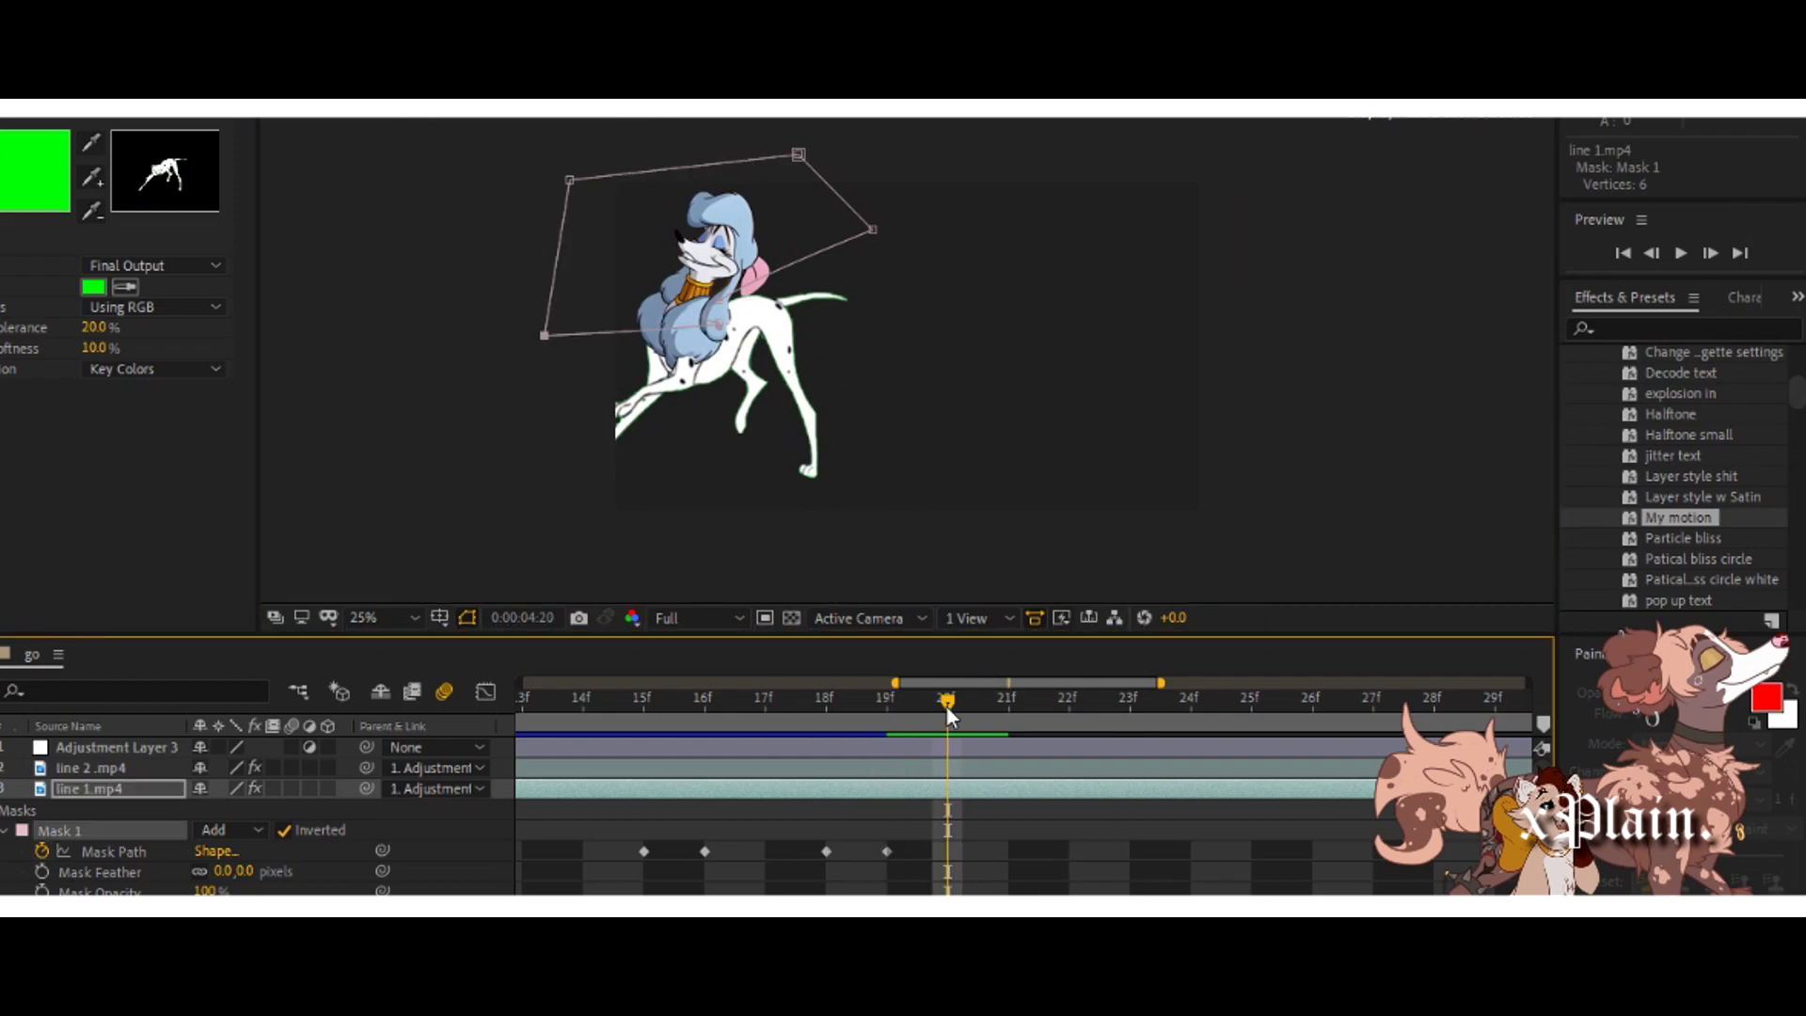
drag(947, 708, 1011, 728)
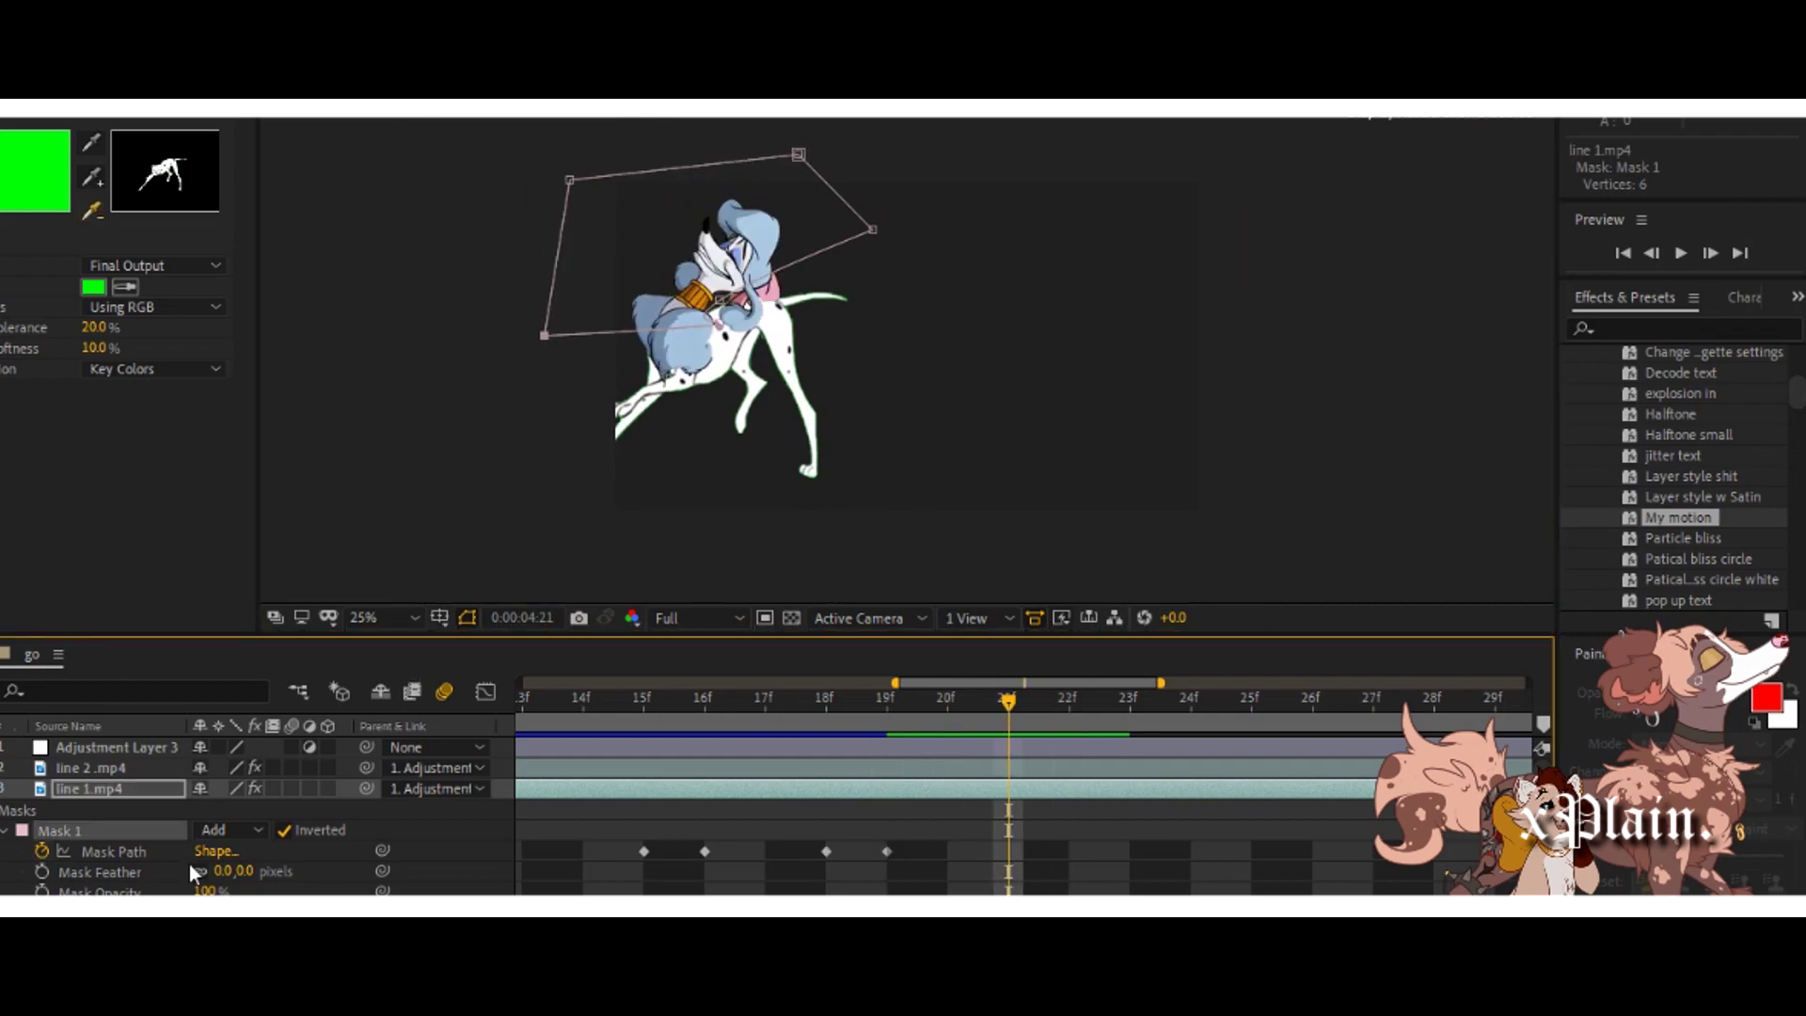
click(2, 851)
click(722, 329)
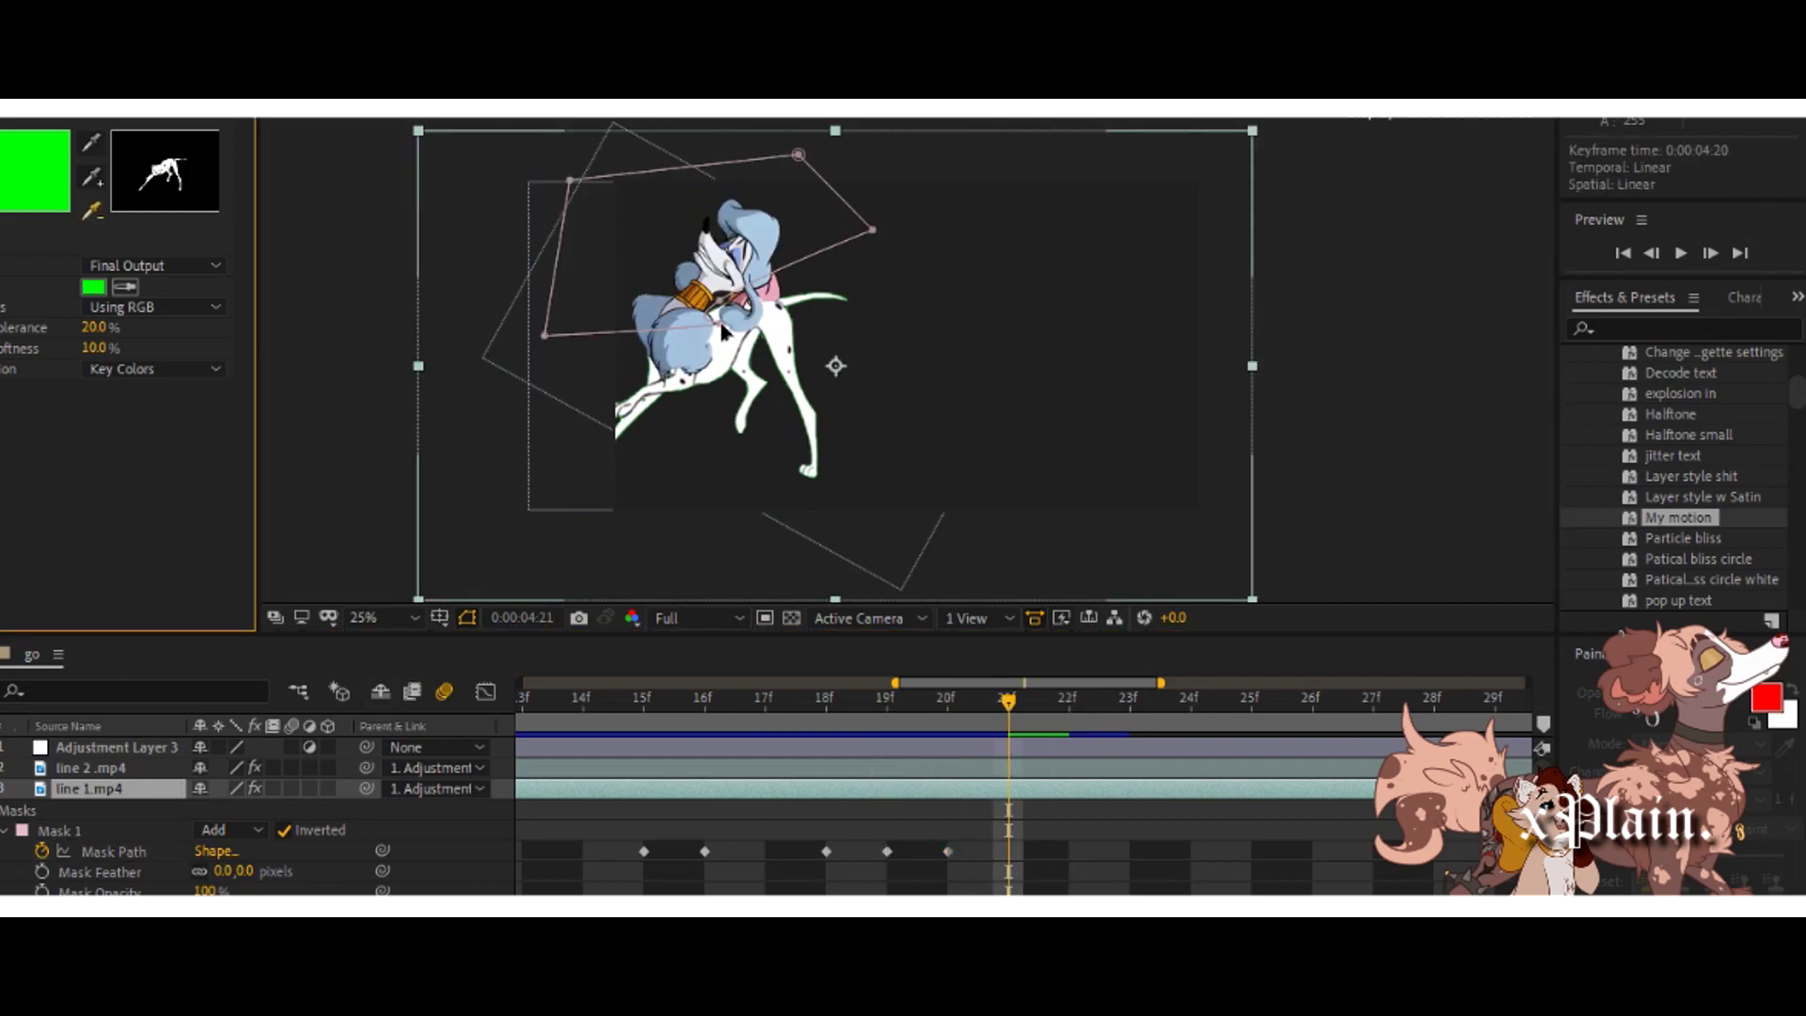
drag(721, 325, 675, 335)
drag(1009, 705, 1133, 709)
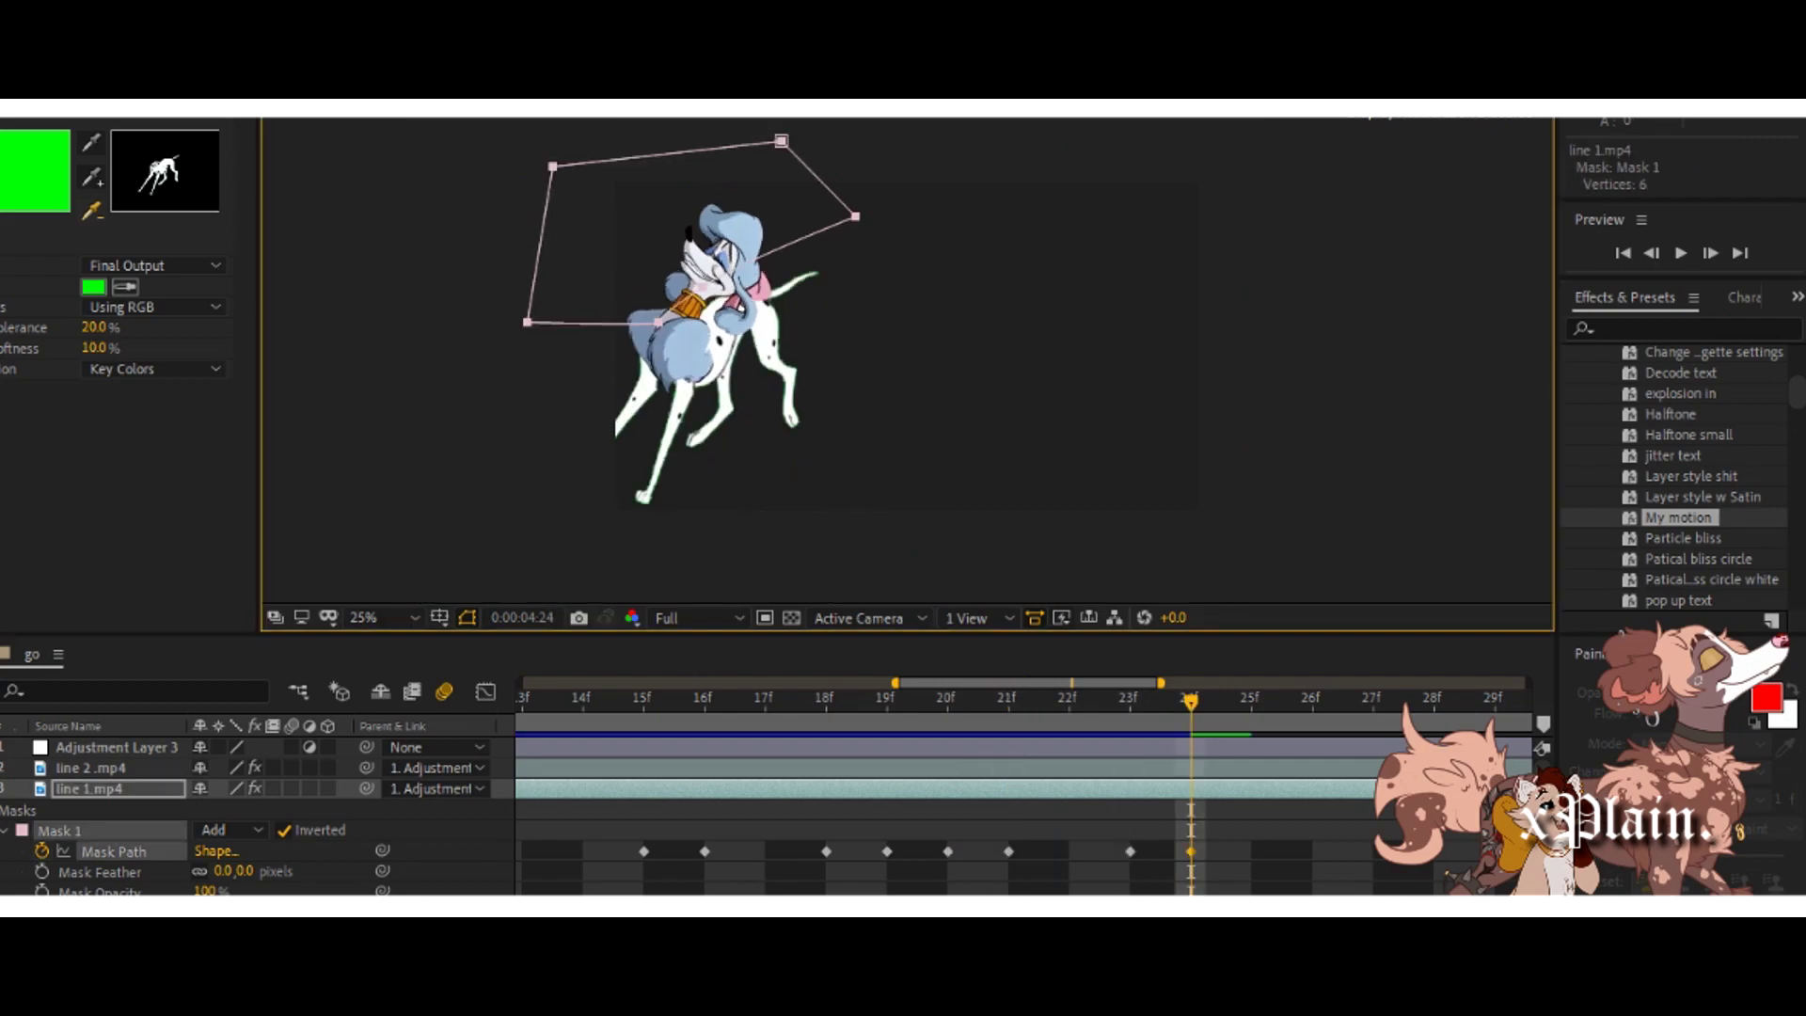
Refine line 1.mp4's mask around the neck with Mask Path keyframes at 0:00:04:40 and 0:00:04:41.
drag(1035, 683, 1173, 683)
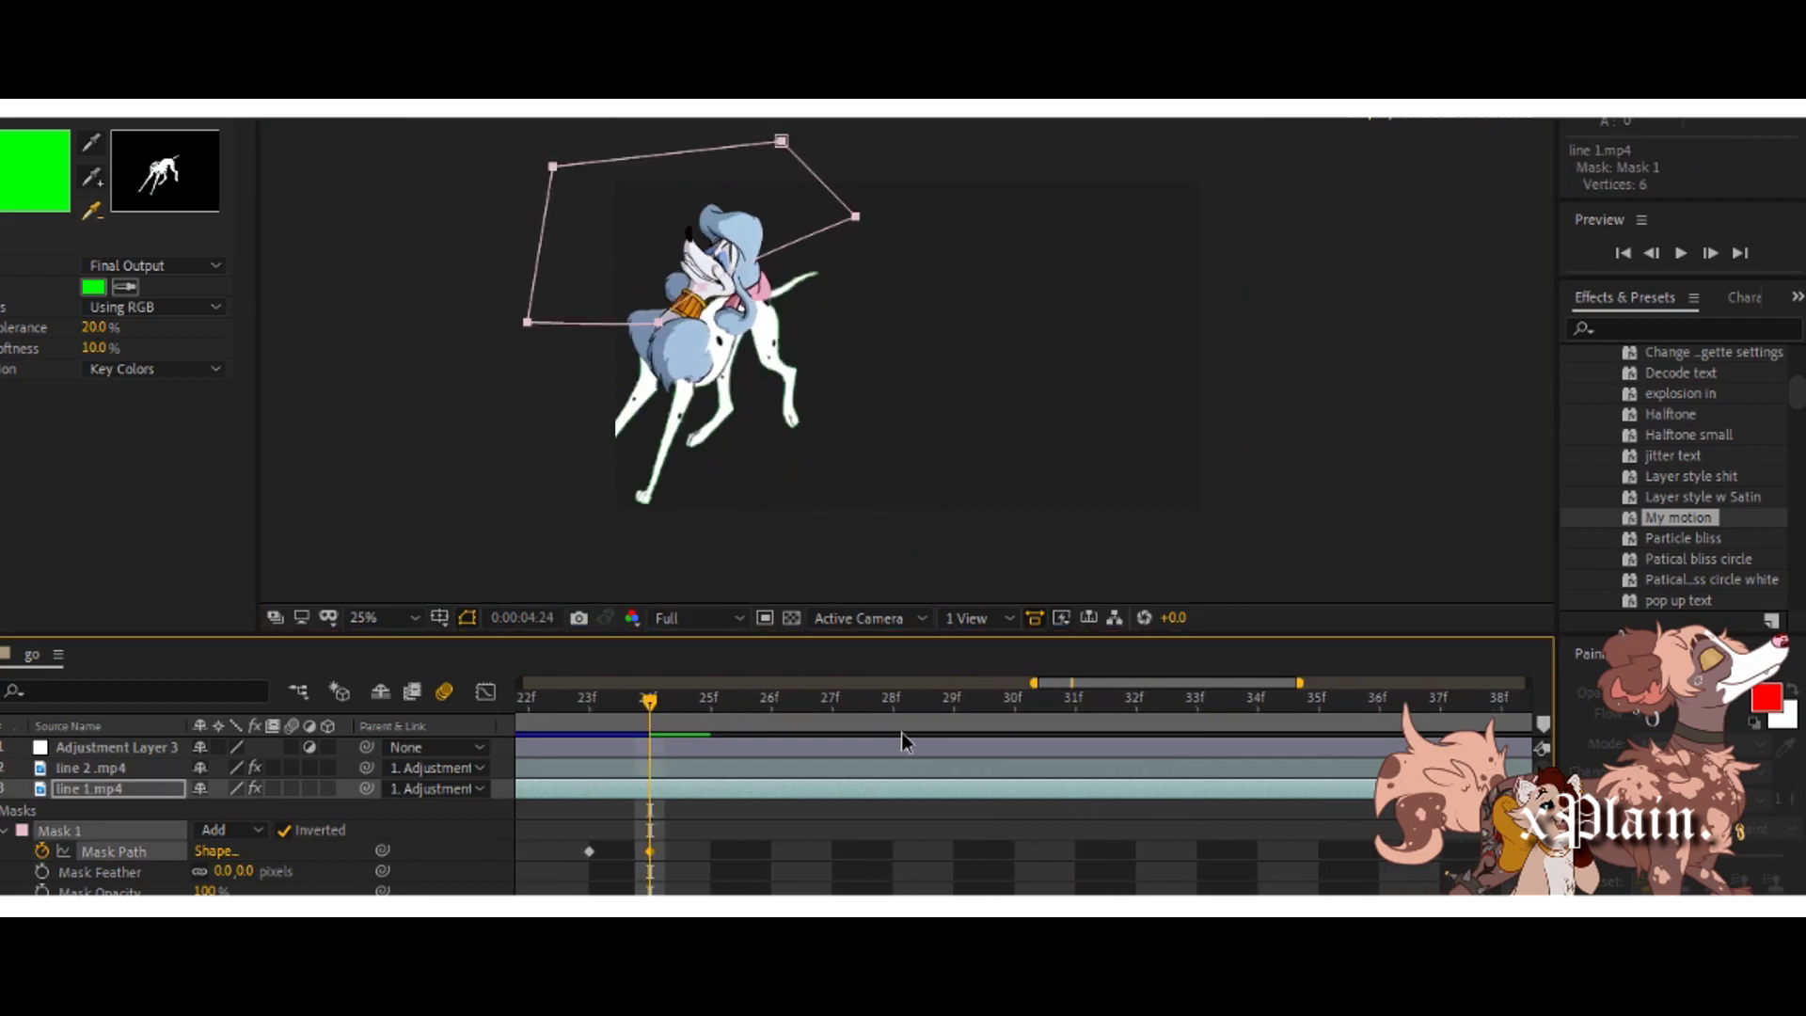
drag(901, 706, 1197, 706)
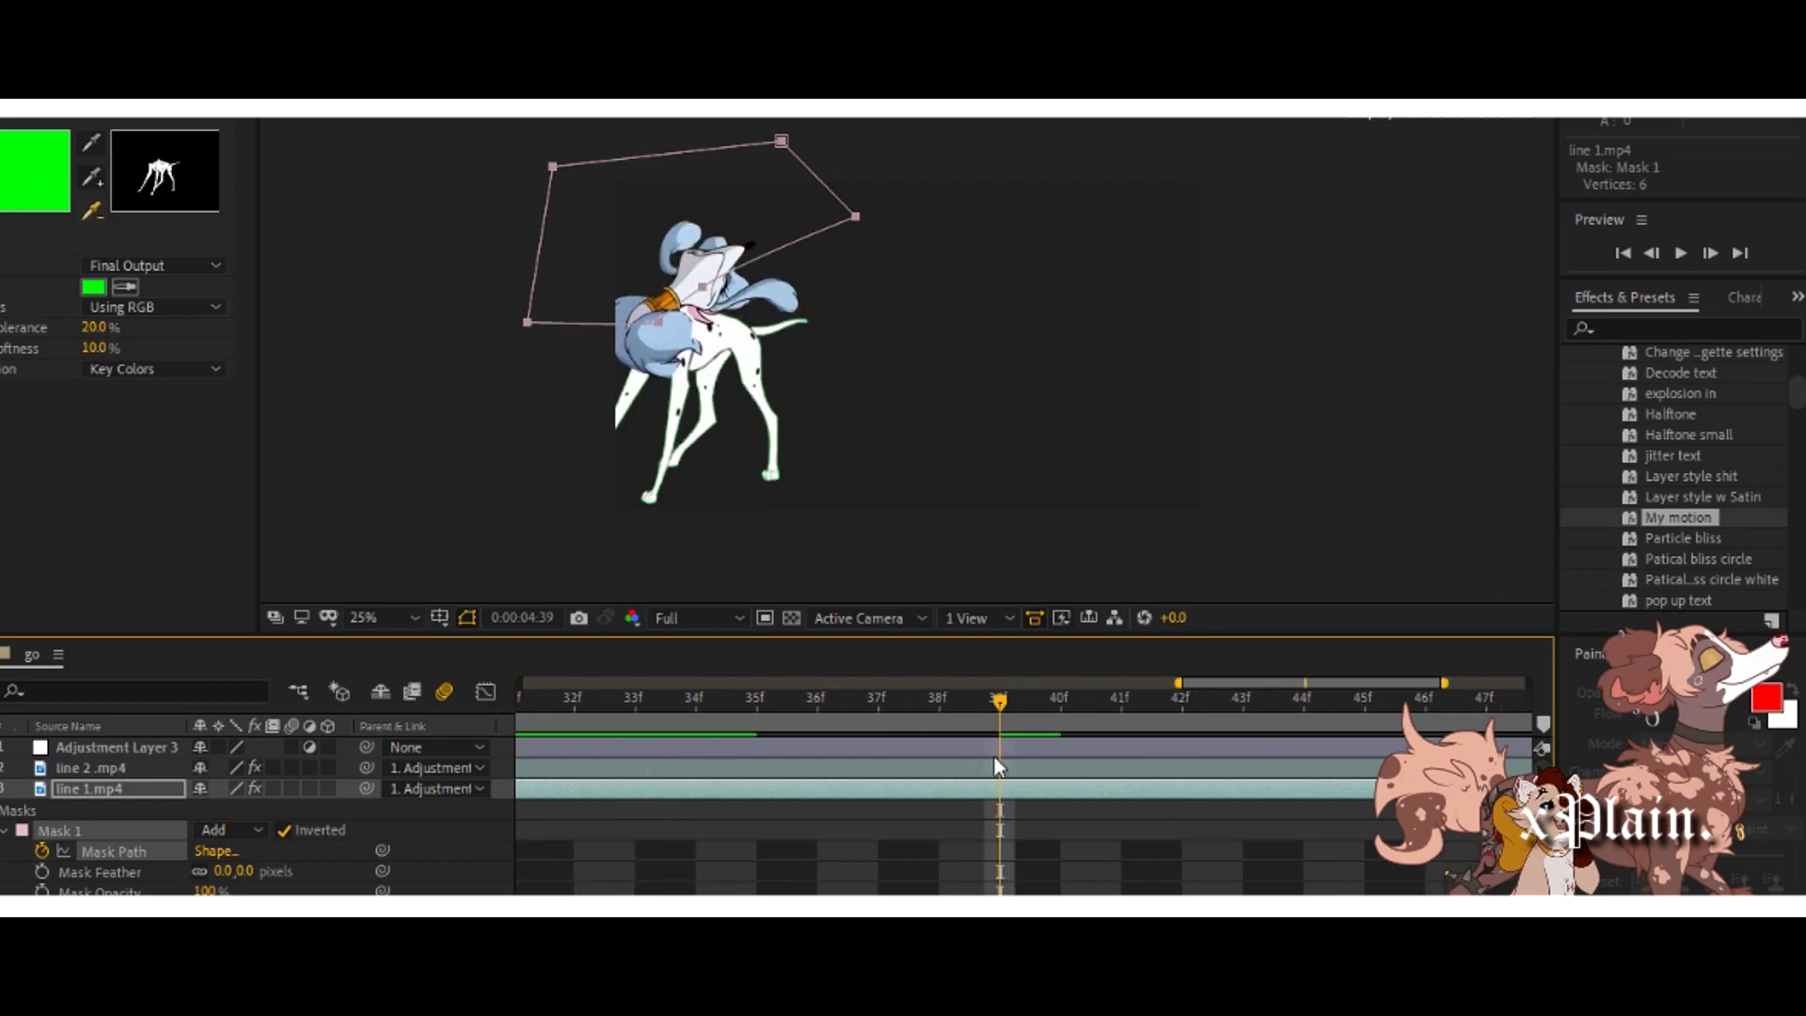
drag(996, 758, 938, 698)
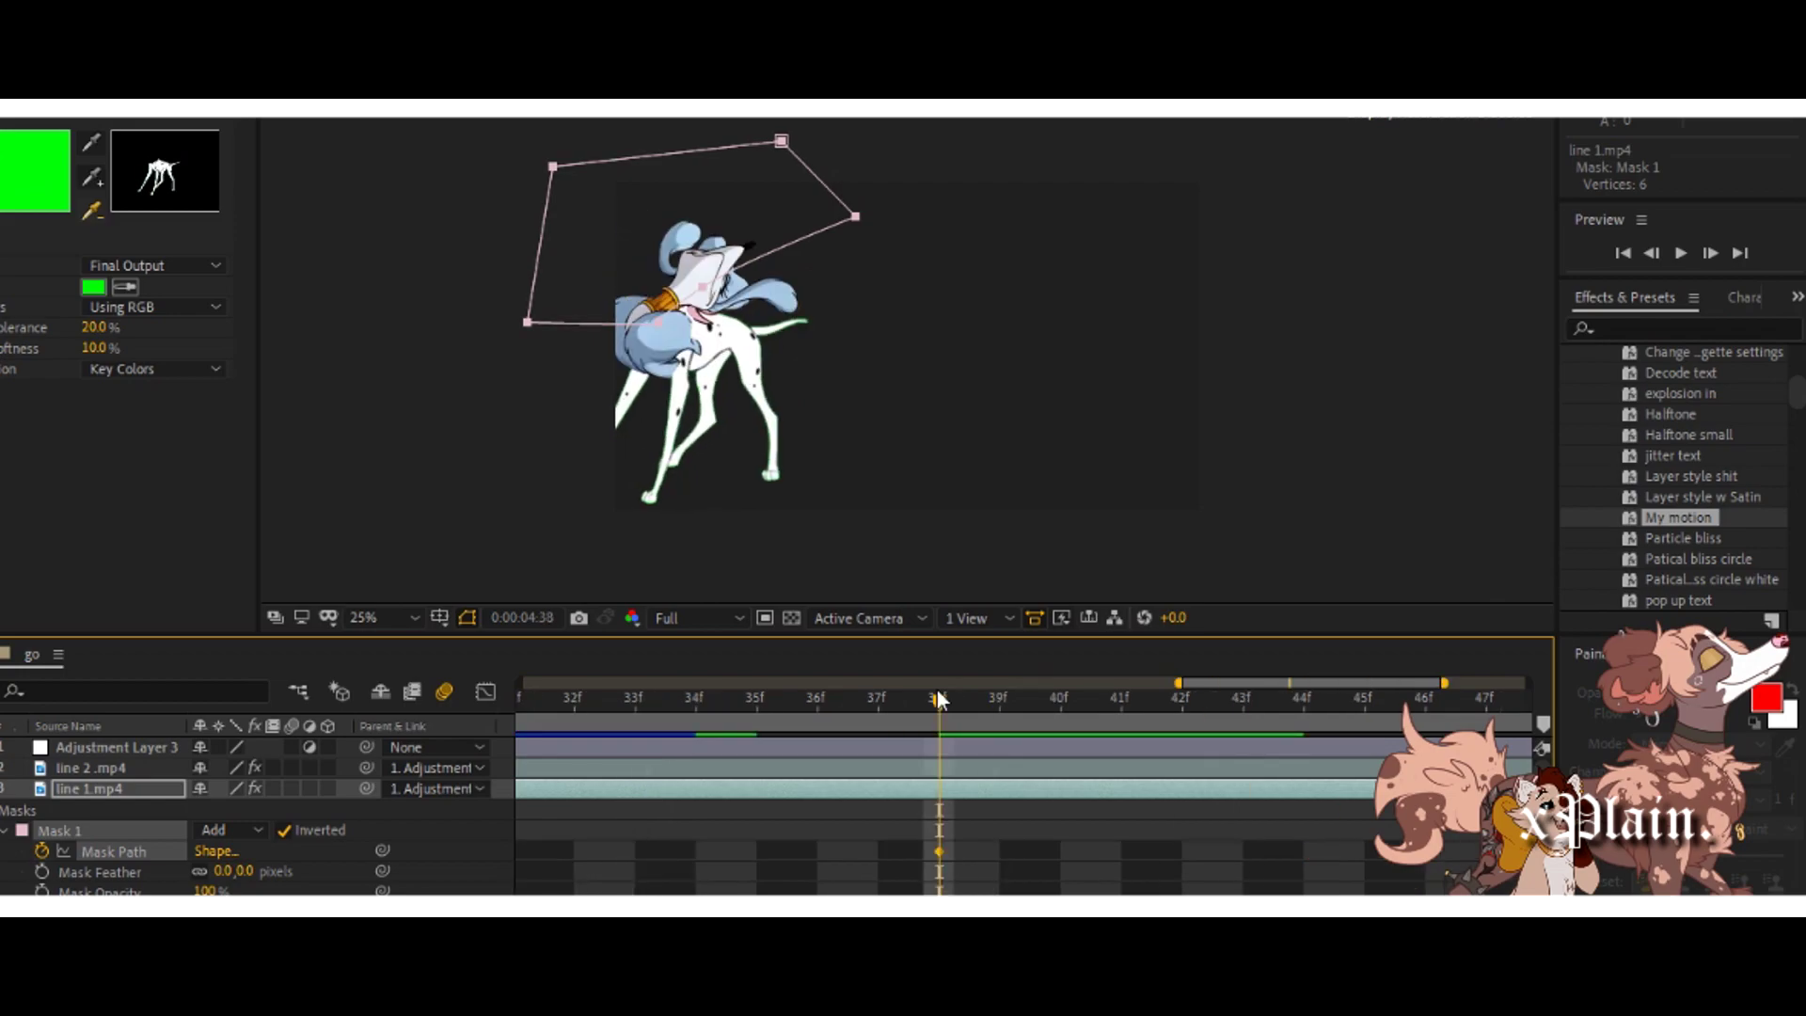
key(Page_Down)
key(Page_Down)
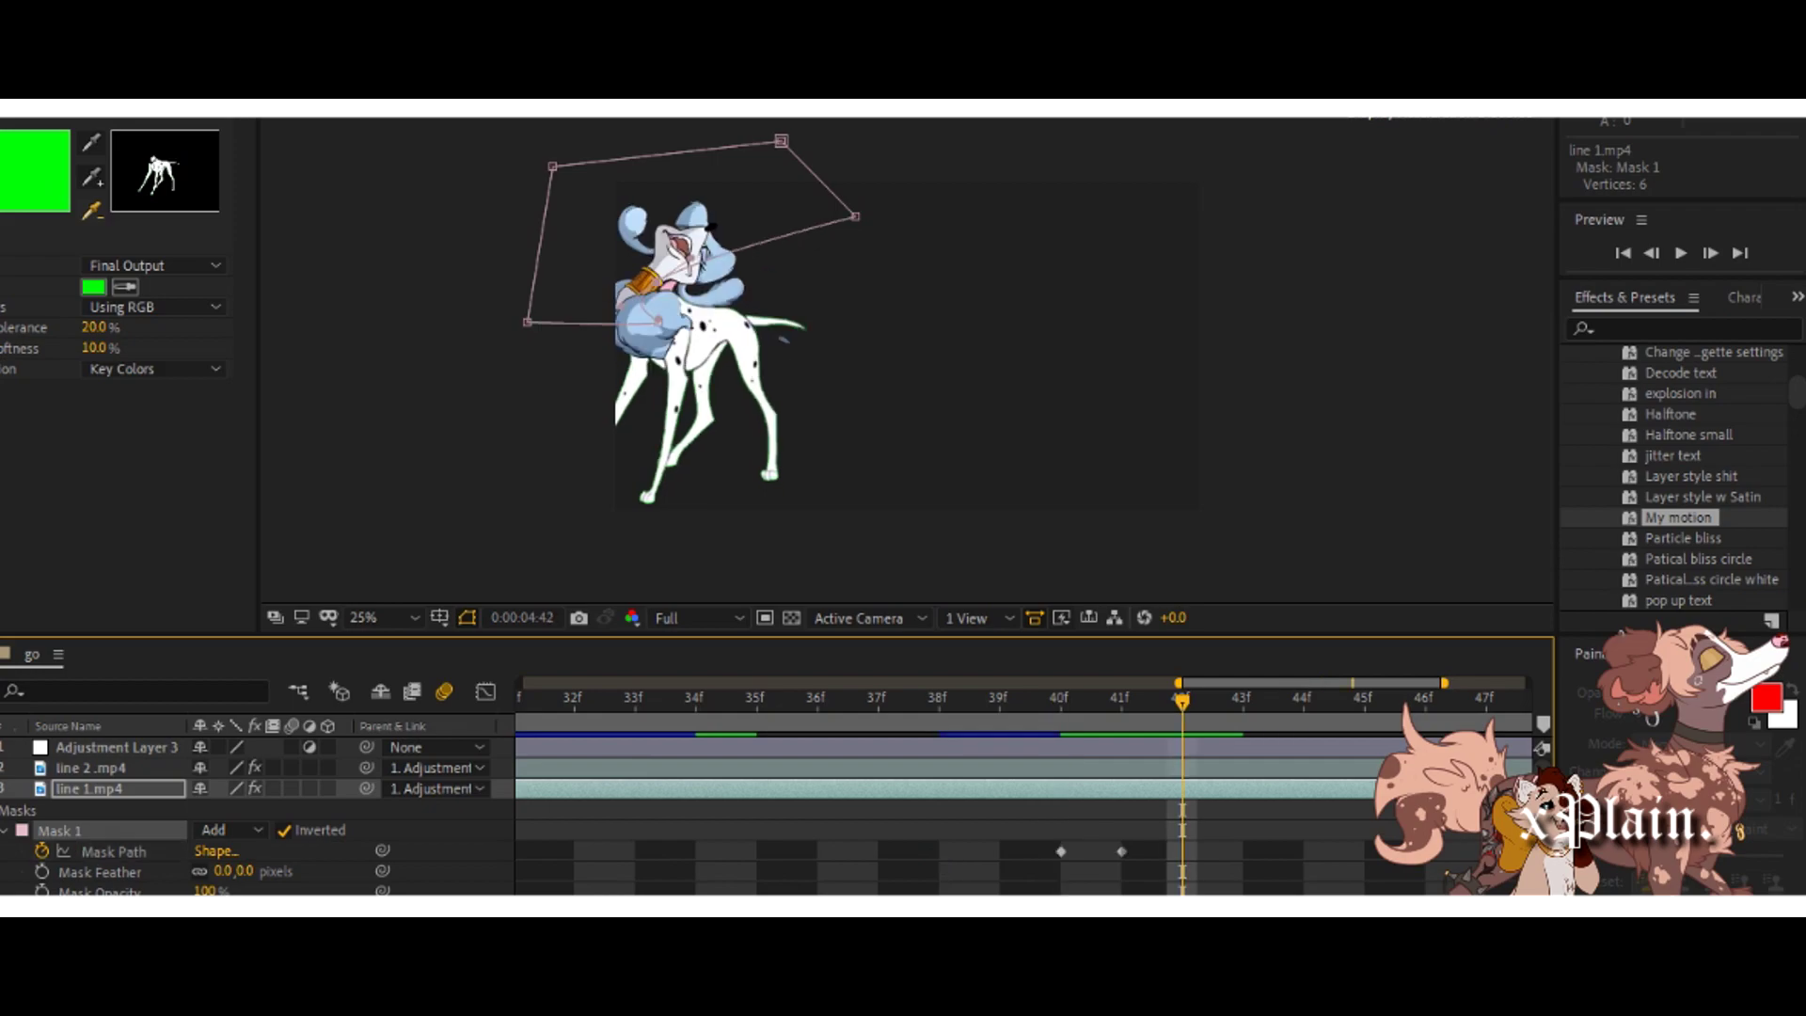
Save the project, collapse line 1.mp4's properties and duplicate the layer.
key(space)
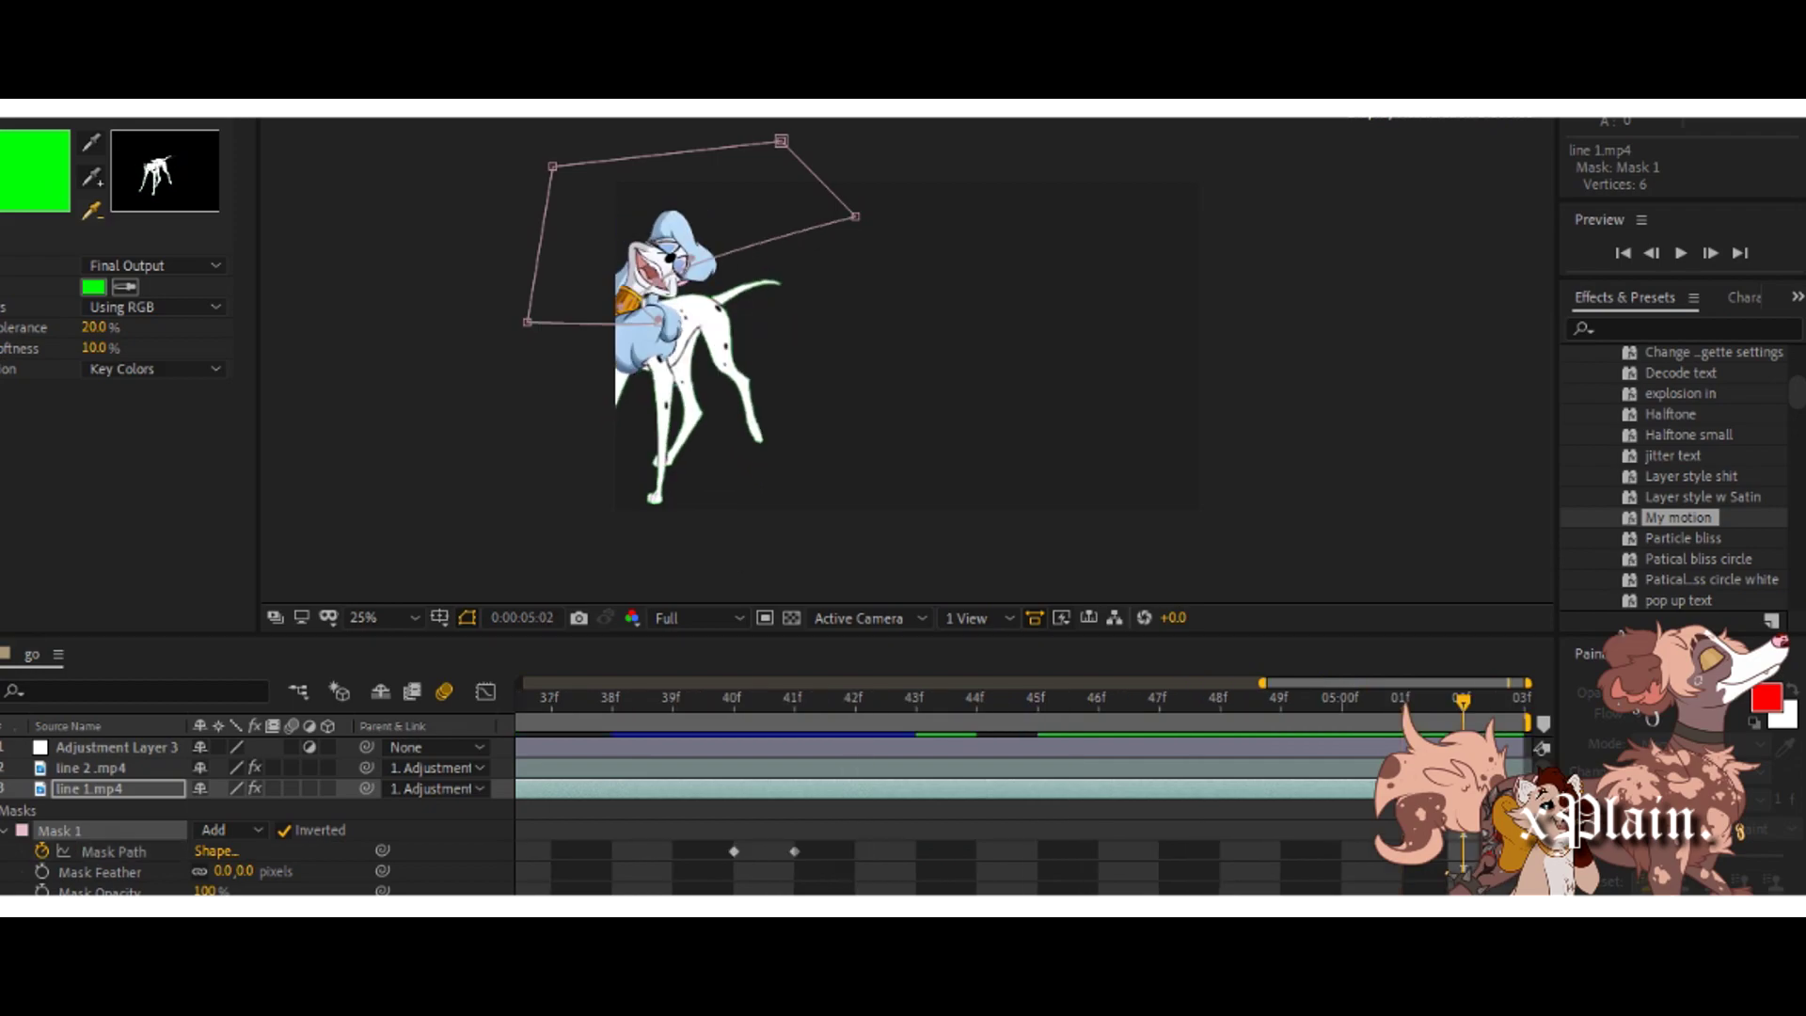
key(ctrl+s)
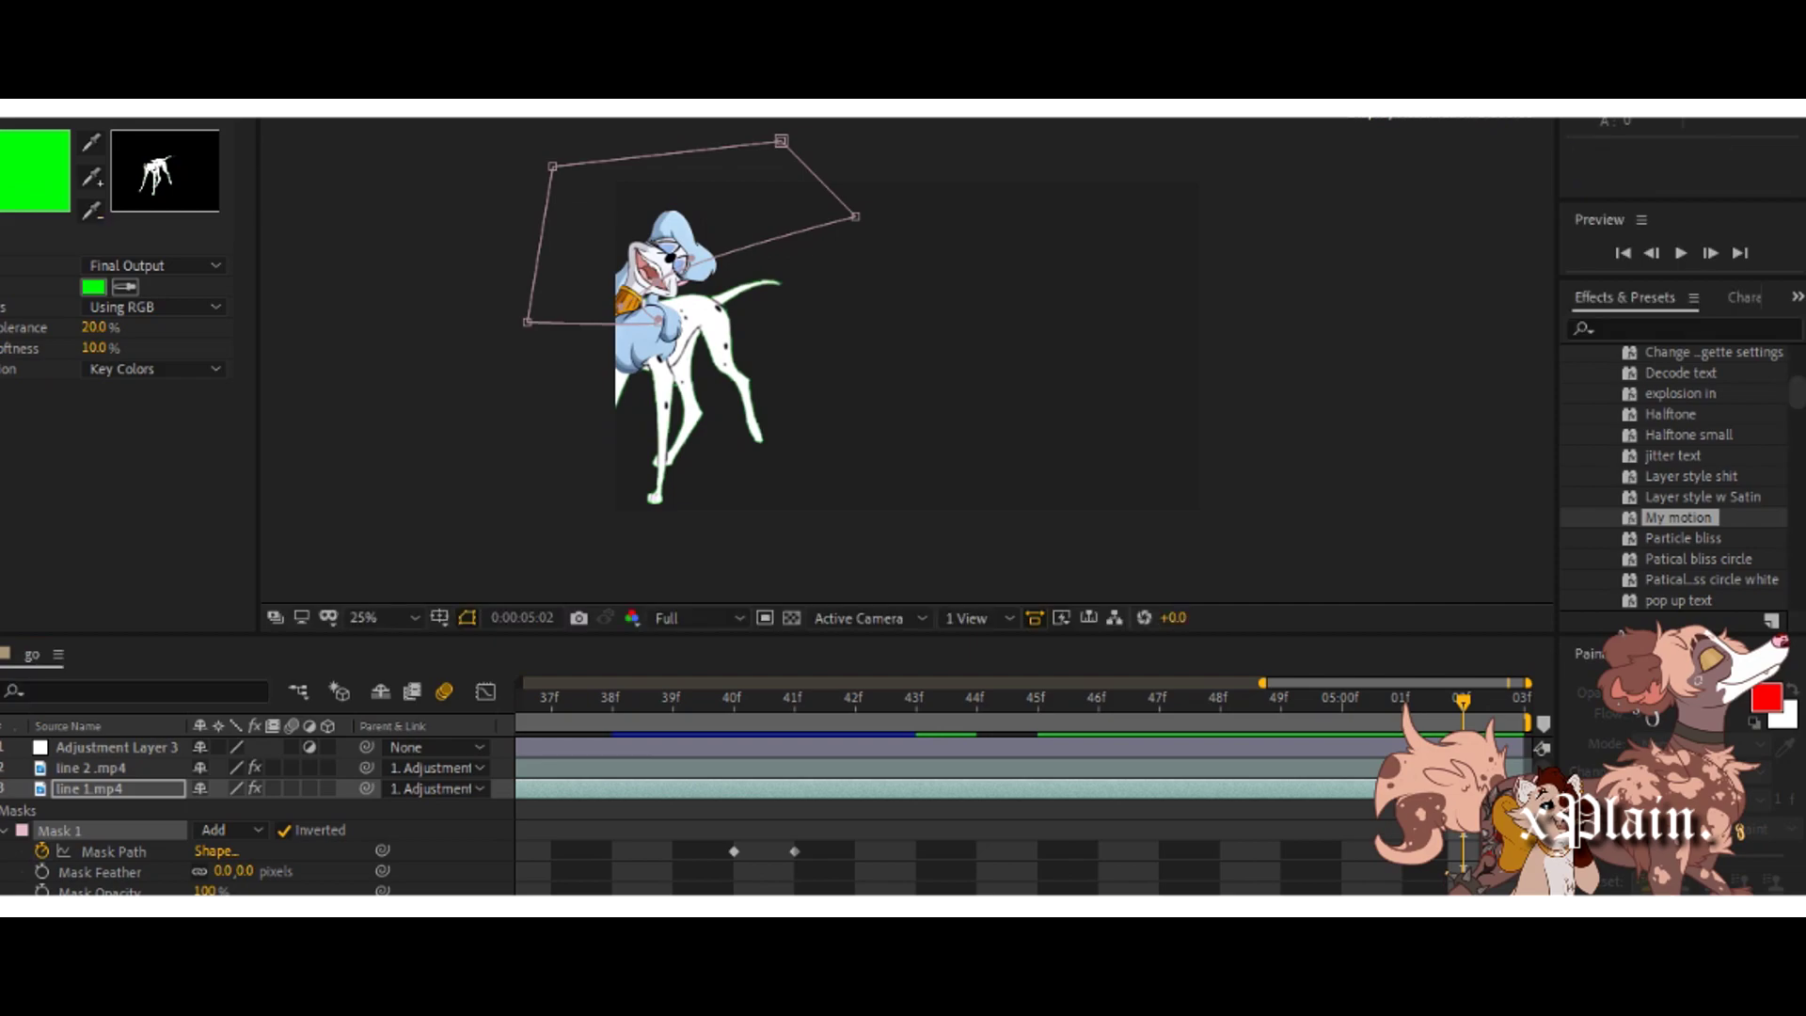
key(u)
key(ctrl+0)
click(90, 789)
key(ctrl+d)
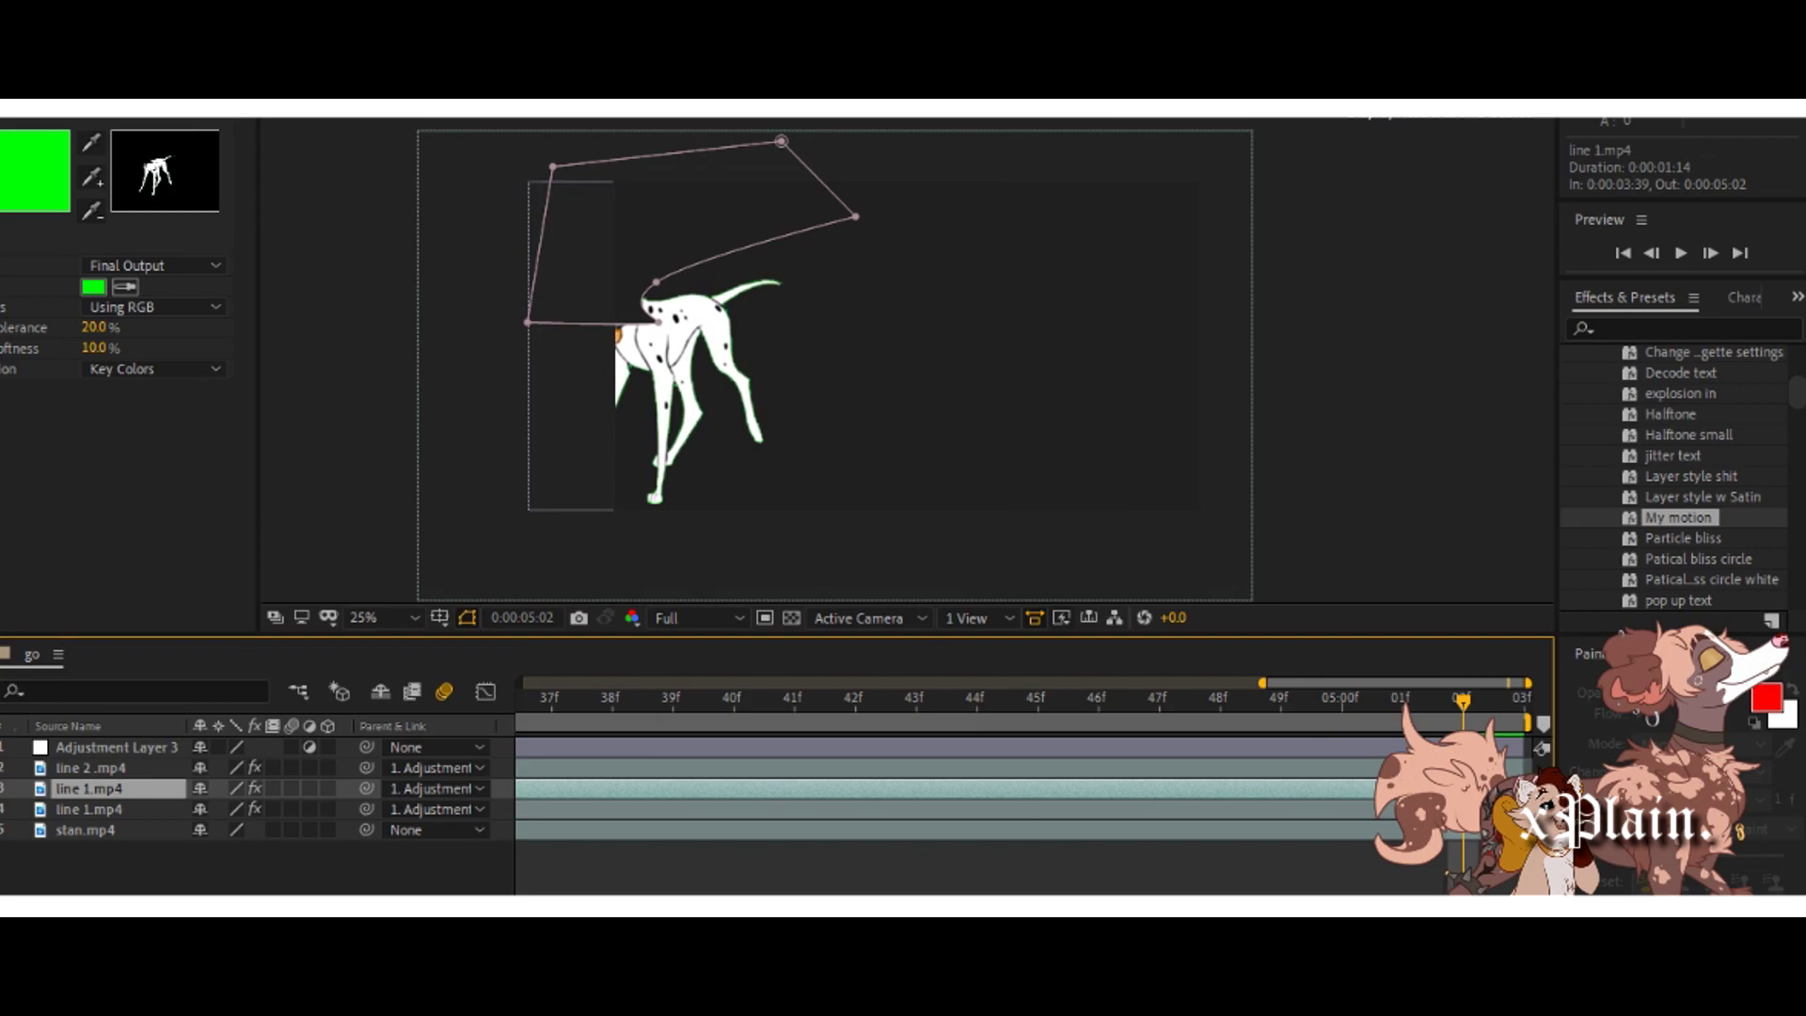
Find the Change to Color effect and apply it to the lower line 1.mp4 copy.
click(1026, 813)
click(1684, 328)
text(change to)
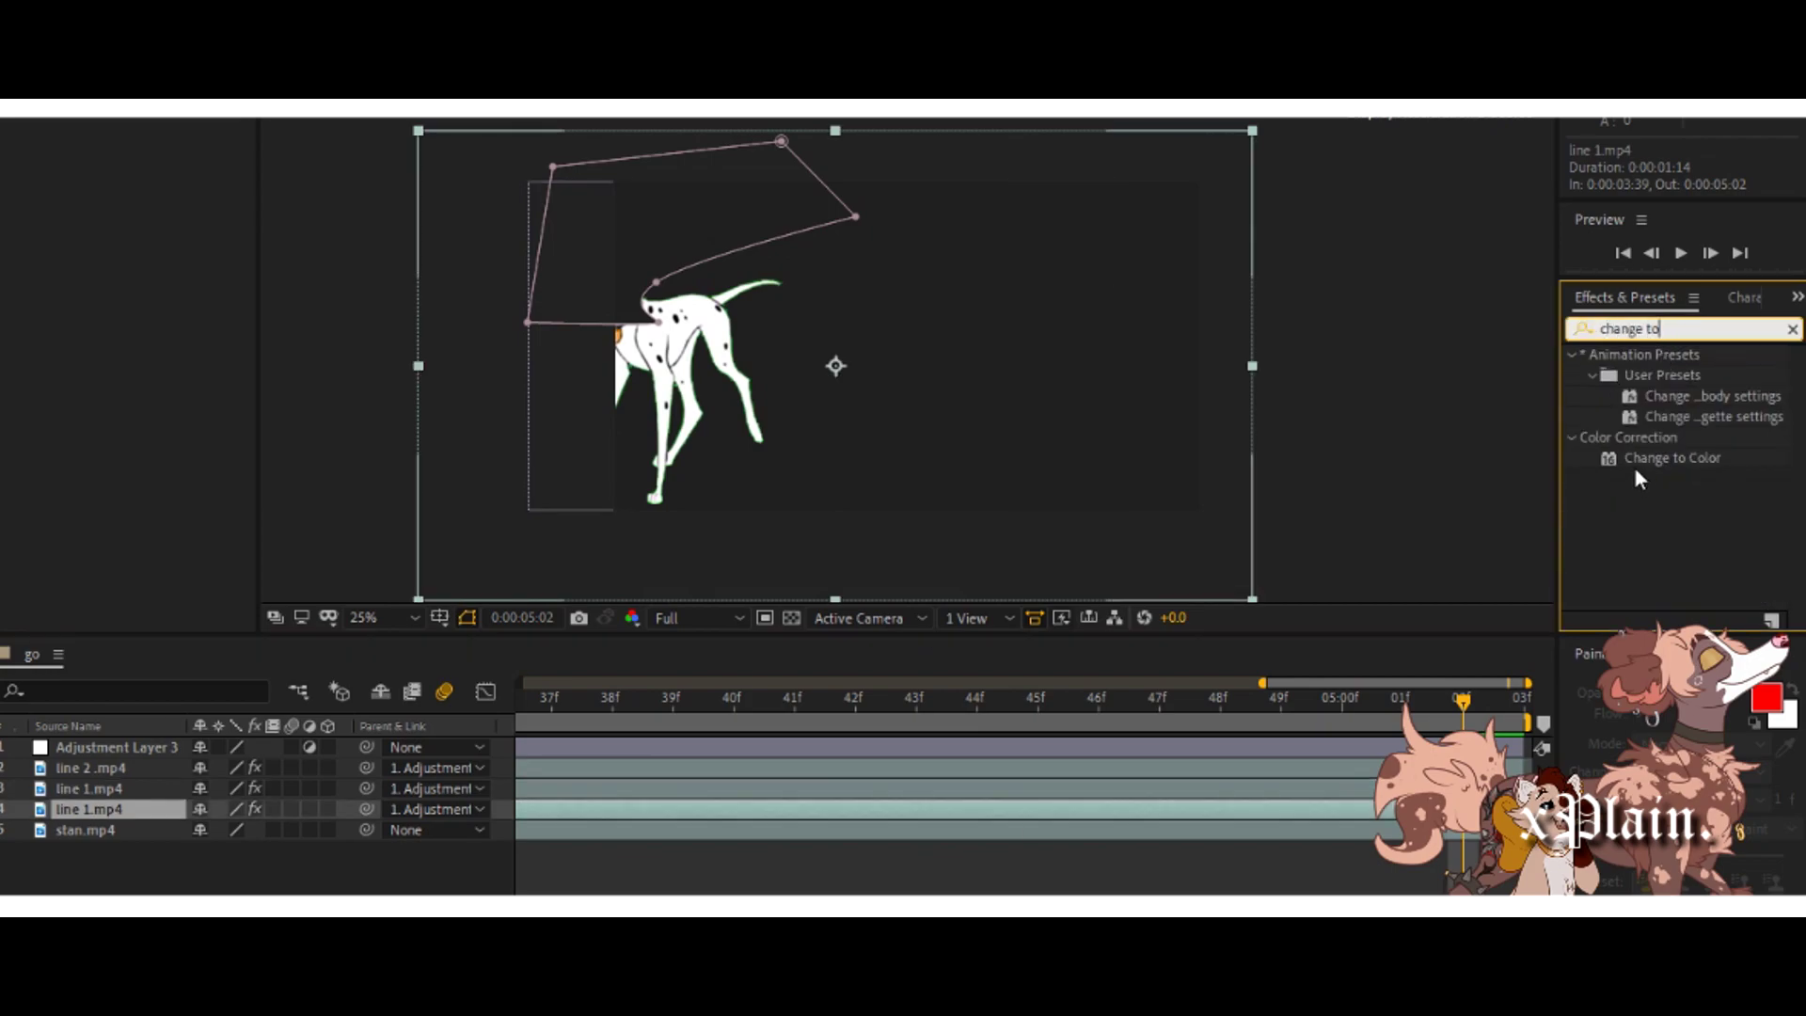
drag(1673, 458, 1330, 805)
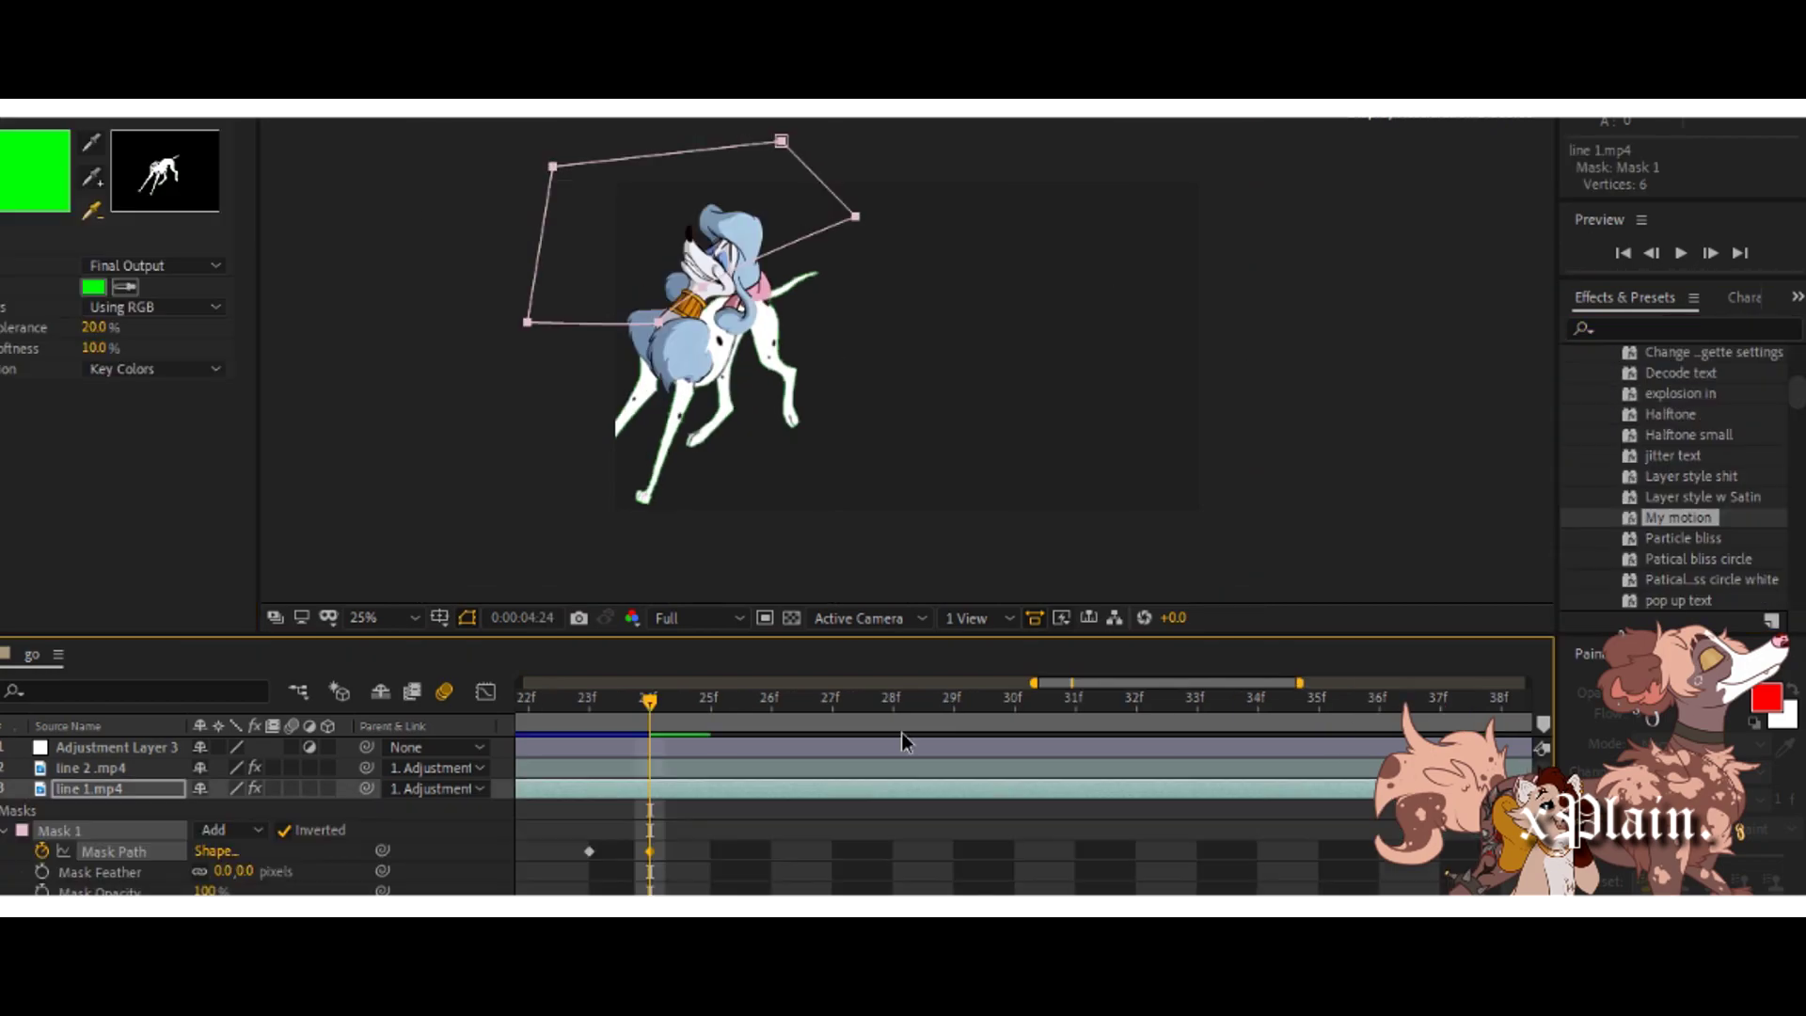
Set Mask Path keyframes for line 1.mp4 at 0:00:04:40 and 0:00:04:41.
drag(900, 704, 1197, 704)
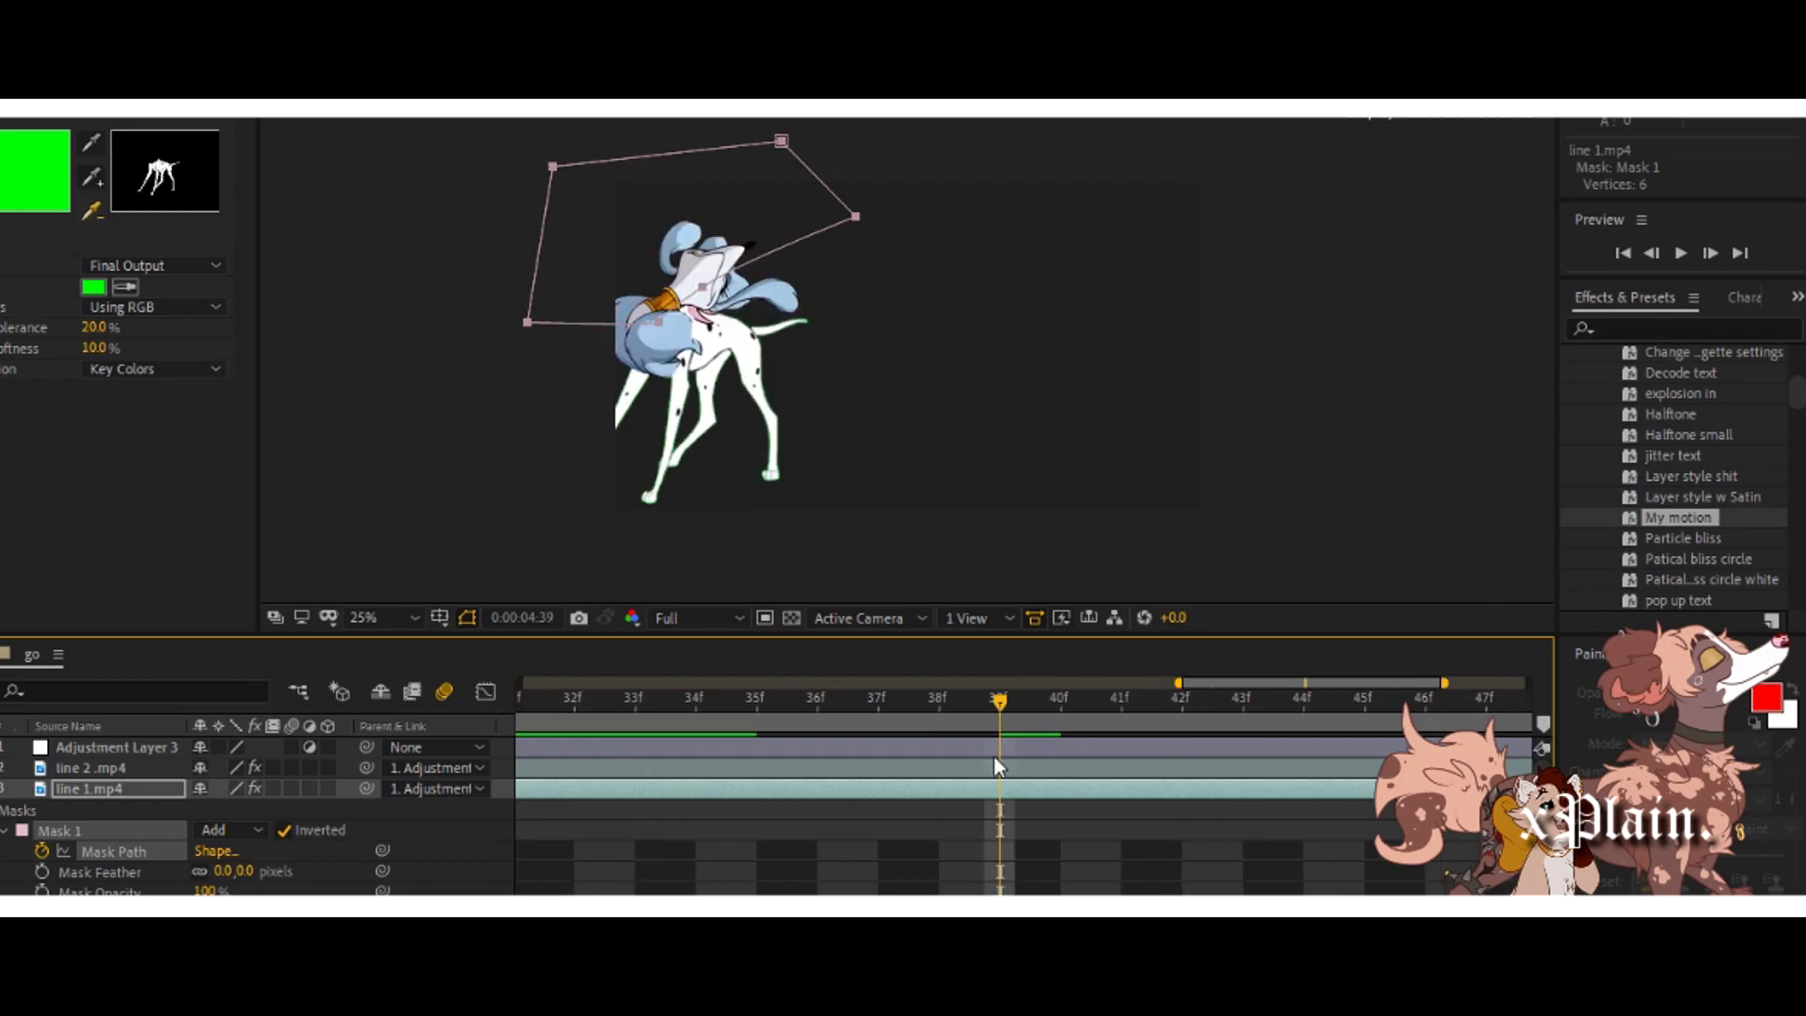
click(938, 697)
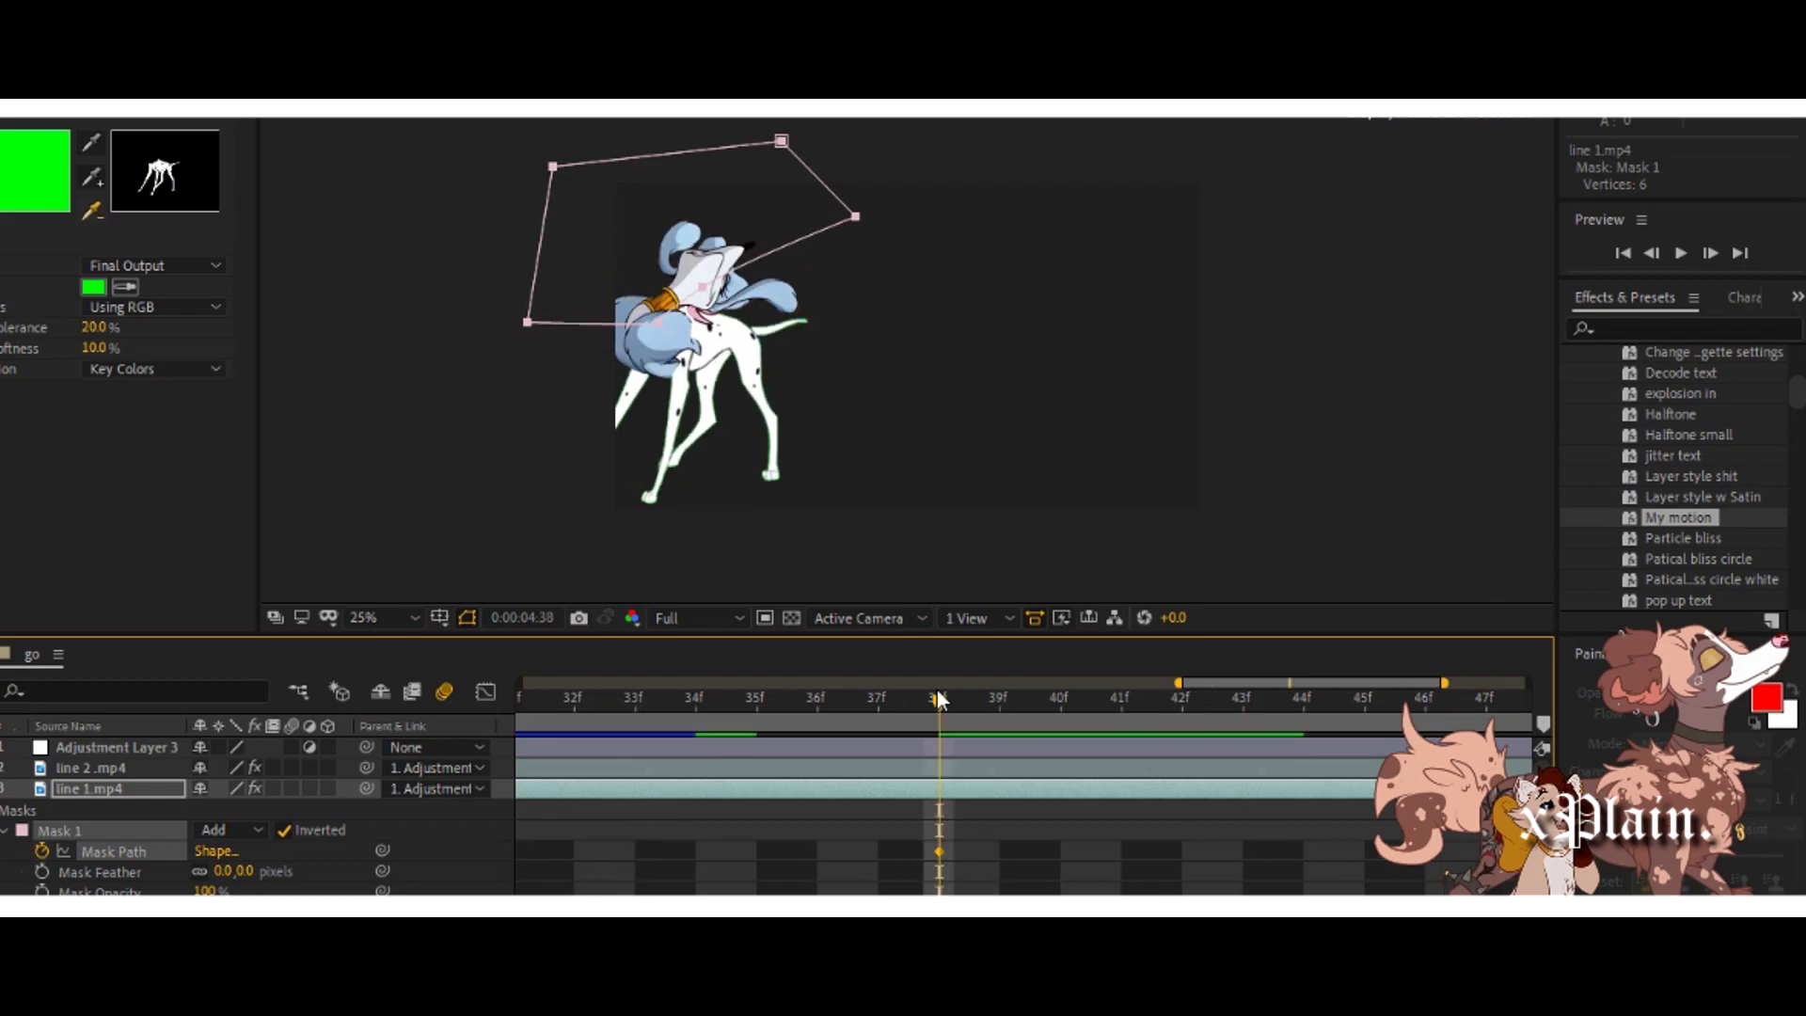
key(Page_Down)
key(Page_Down)
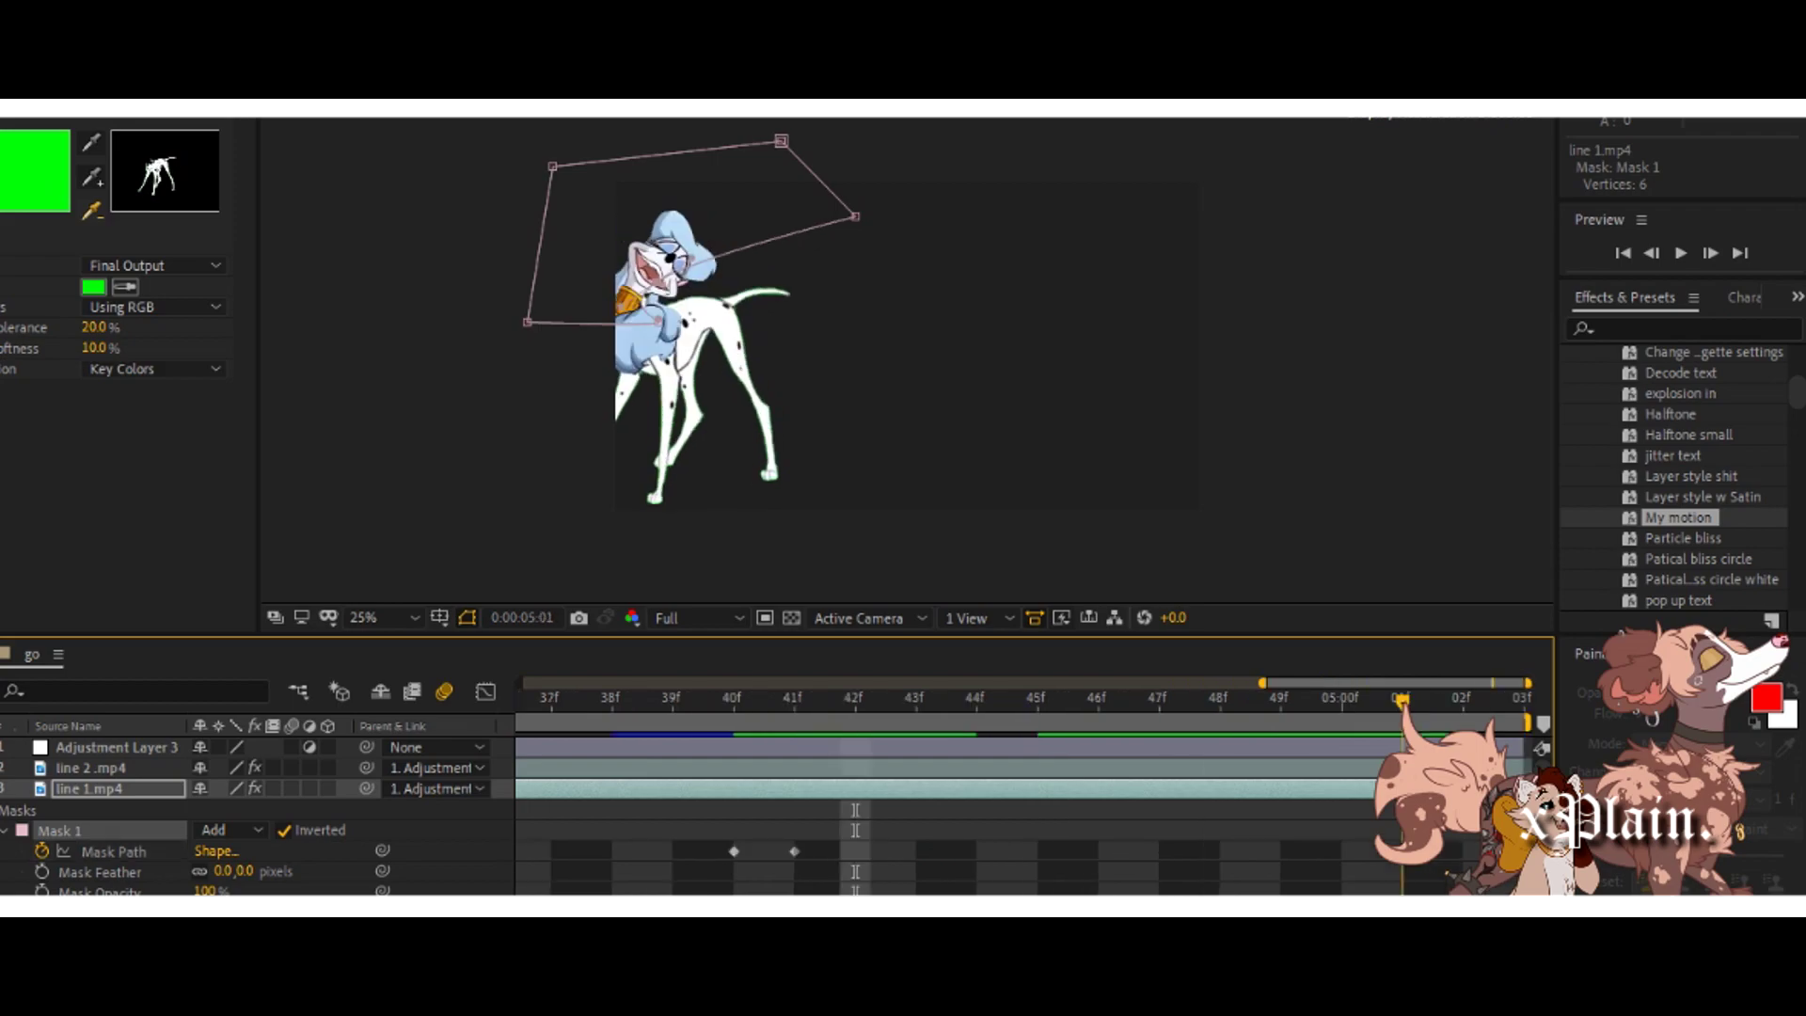
Save the project and duplicate the line 1.mp4 layer with its properties collapsed.
key(ctrl+s)
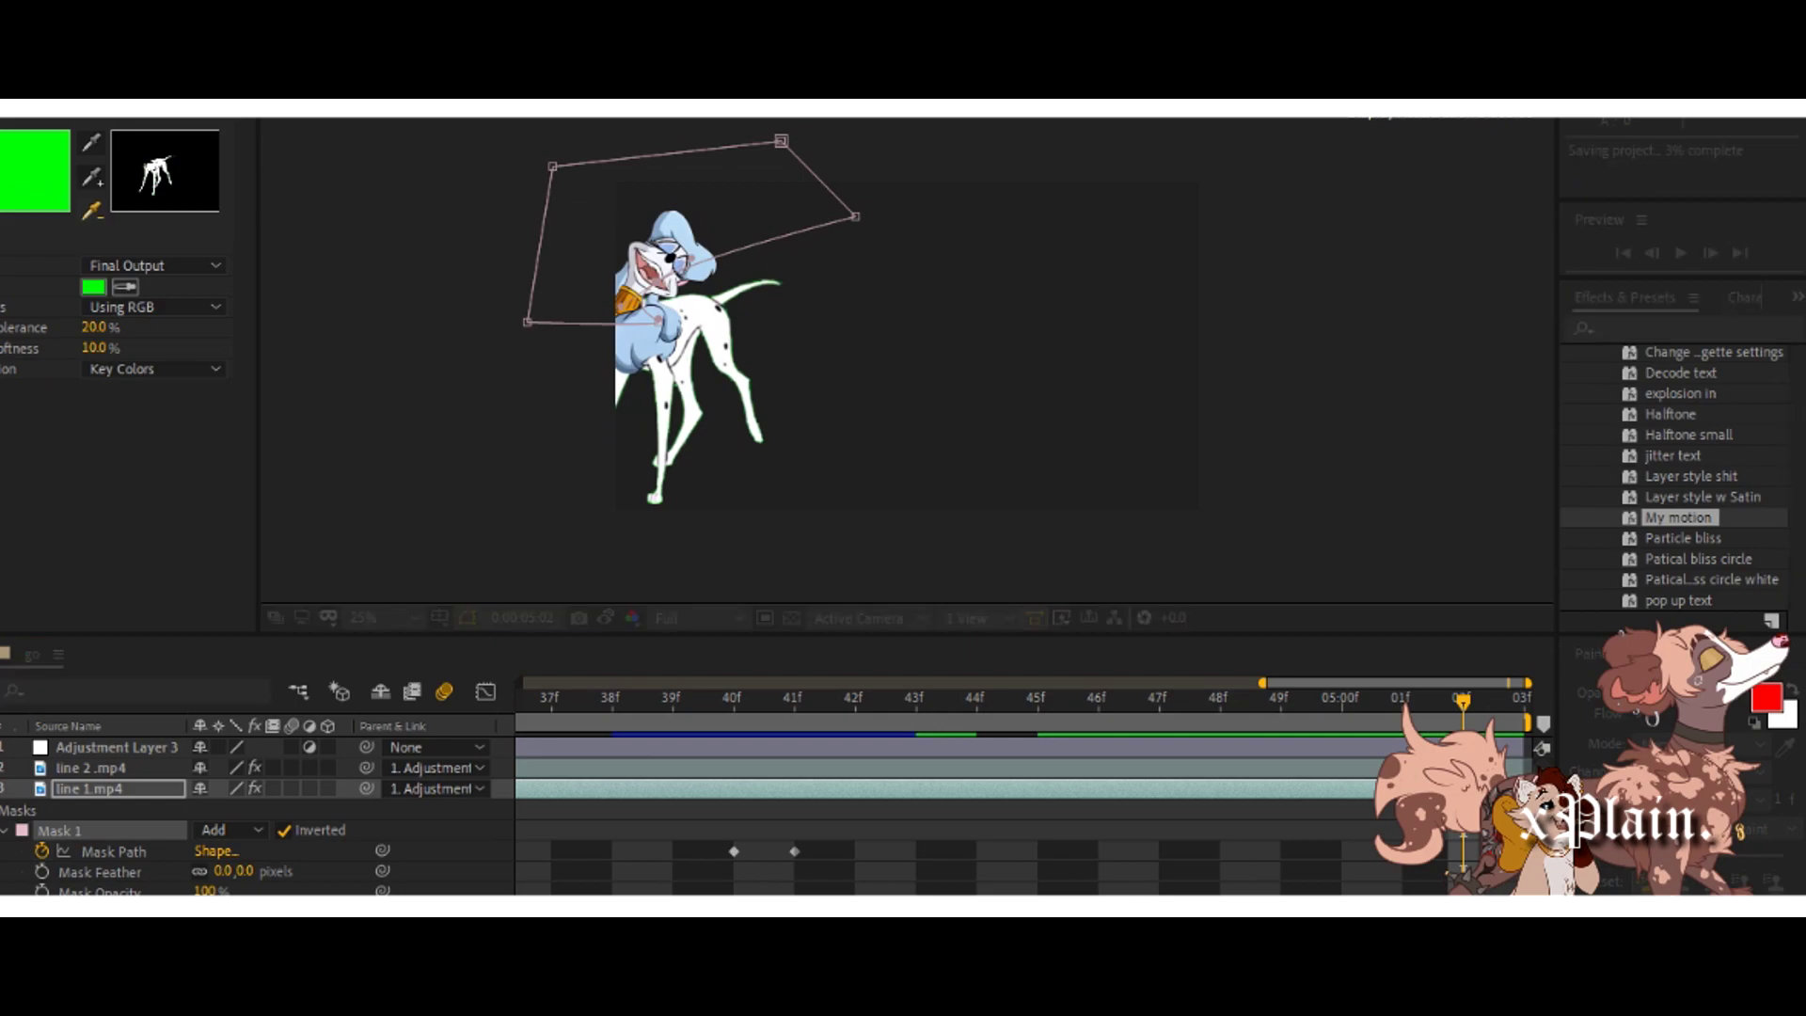
key(u)
key(ctrl+0)
click(90, 789)
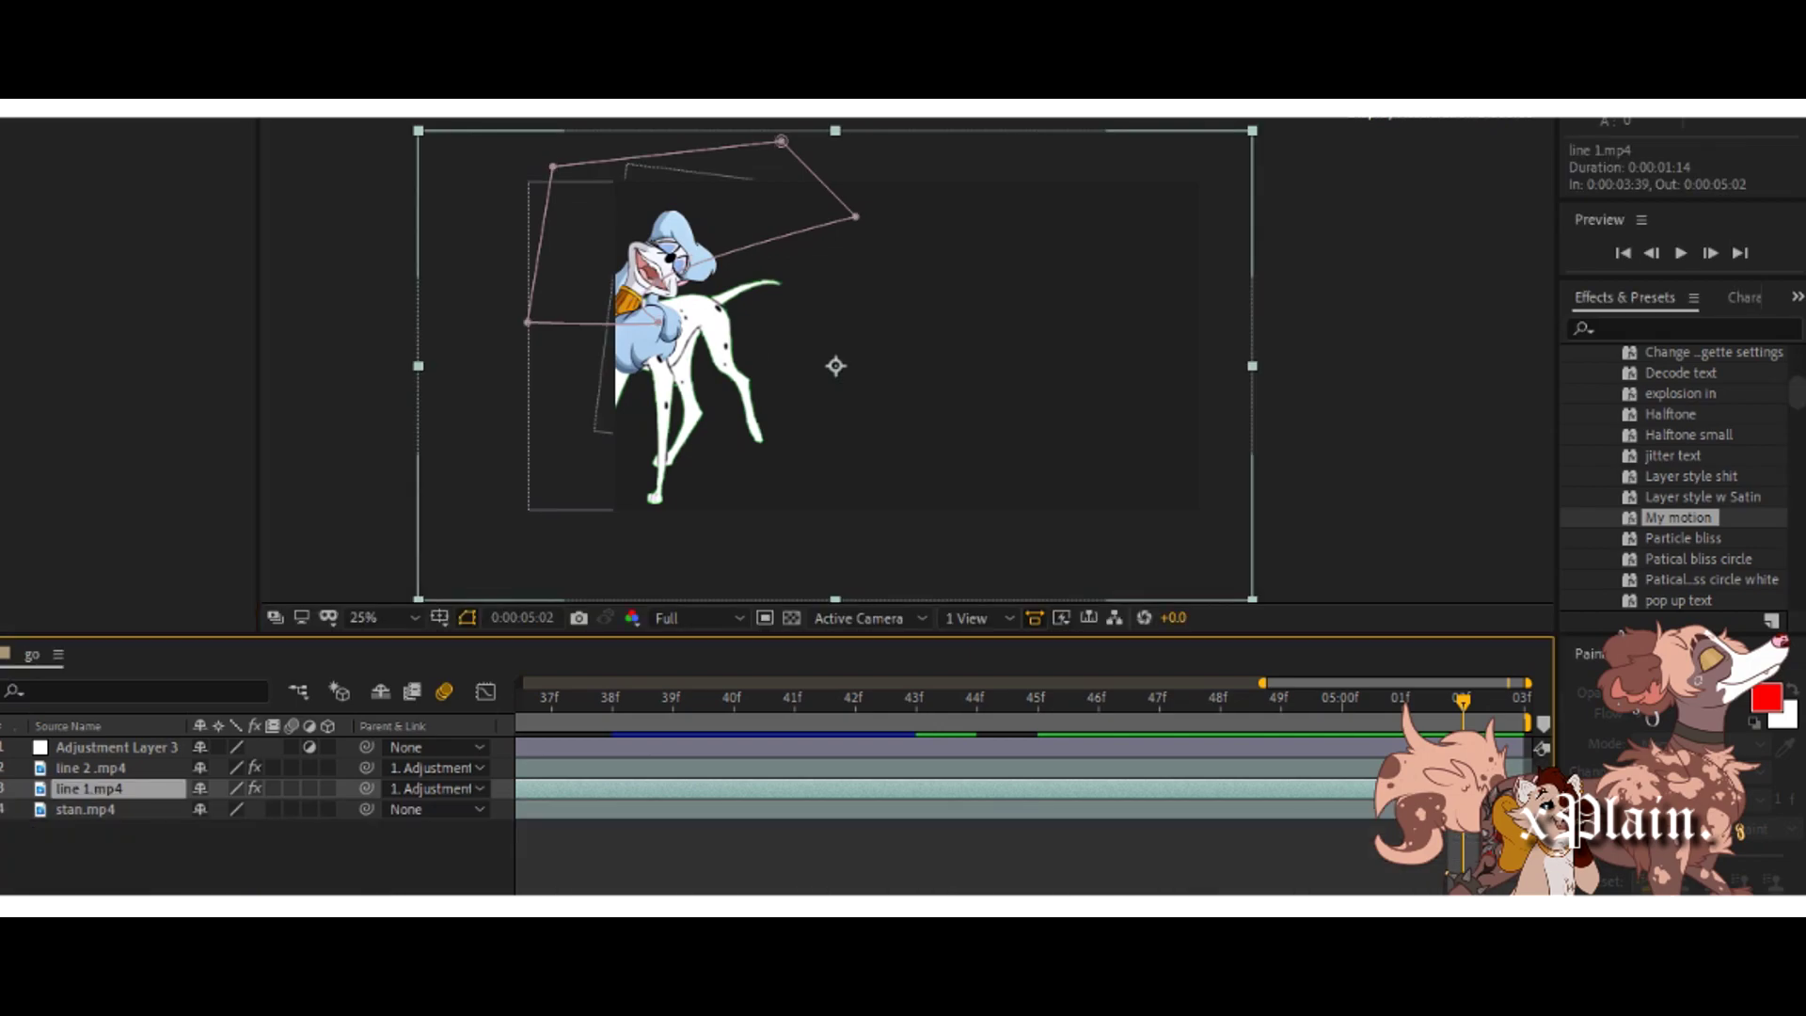
key(ctrl+d)
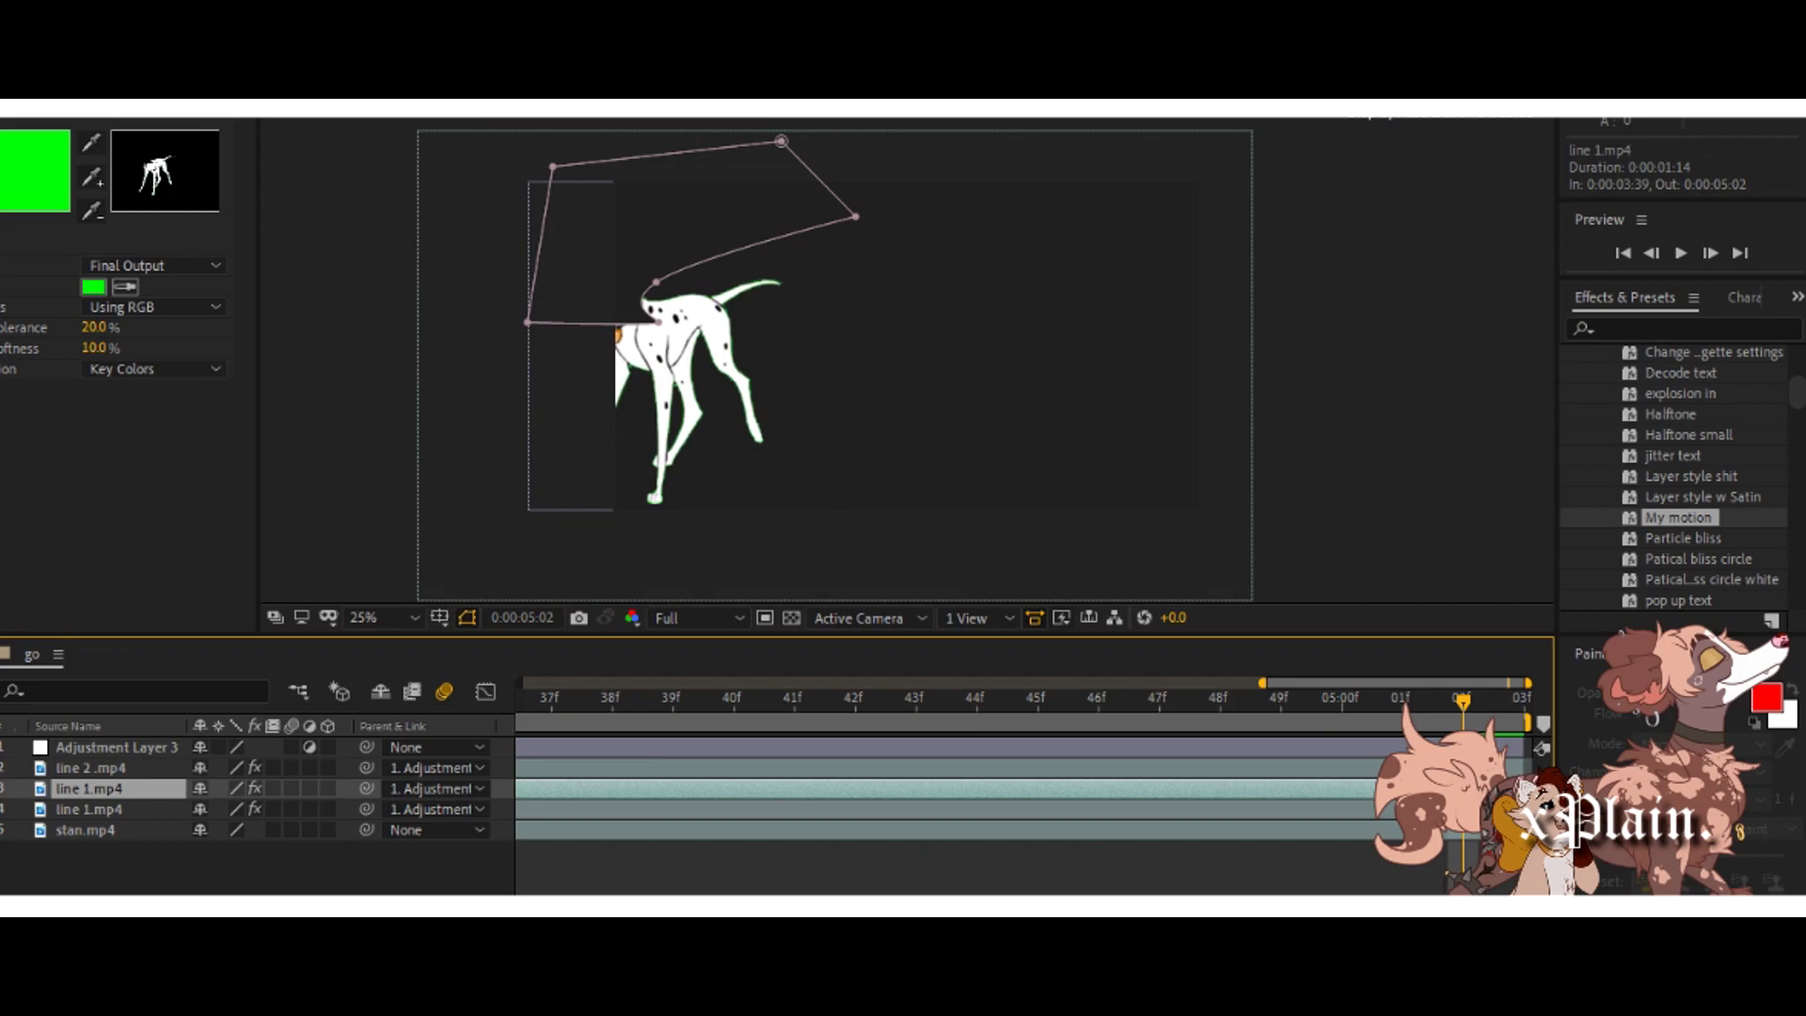
Recolour the lower line 1.mp4 copy with Change to Color, using the saved user preset ending in "gette settings".
key(ctrl+Down)
click(1669, 329)
text(change to)
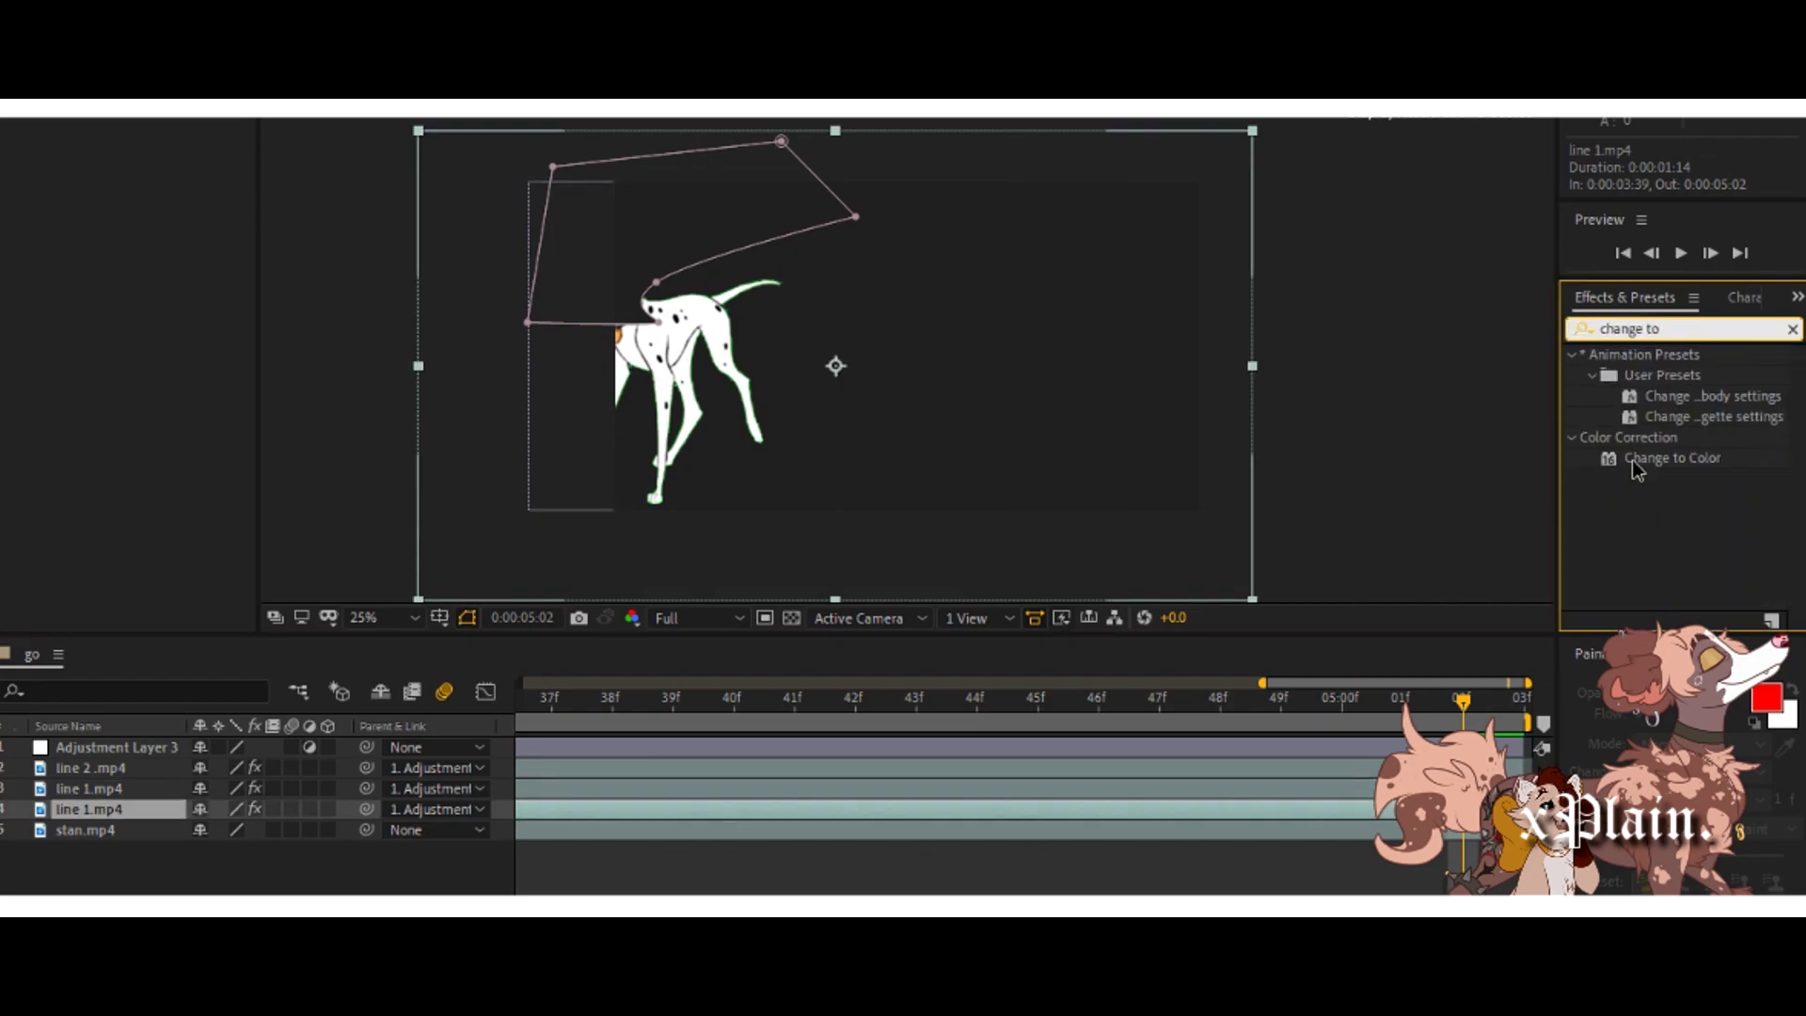
drag(1672, 458, 1325, 803)
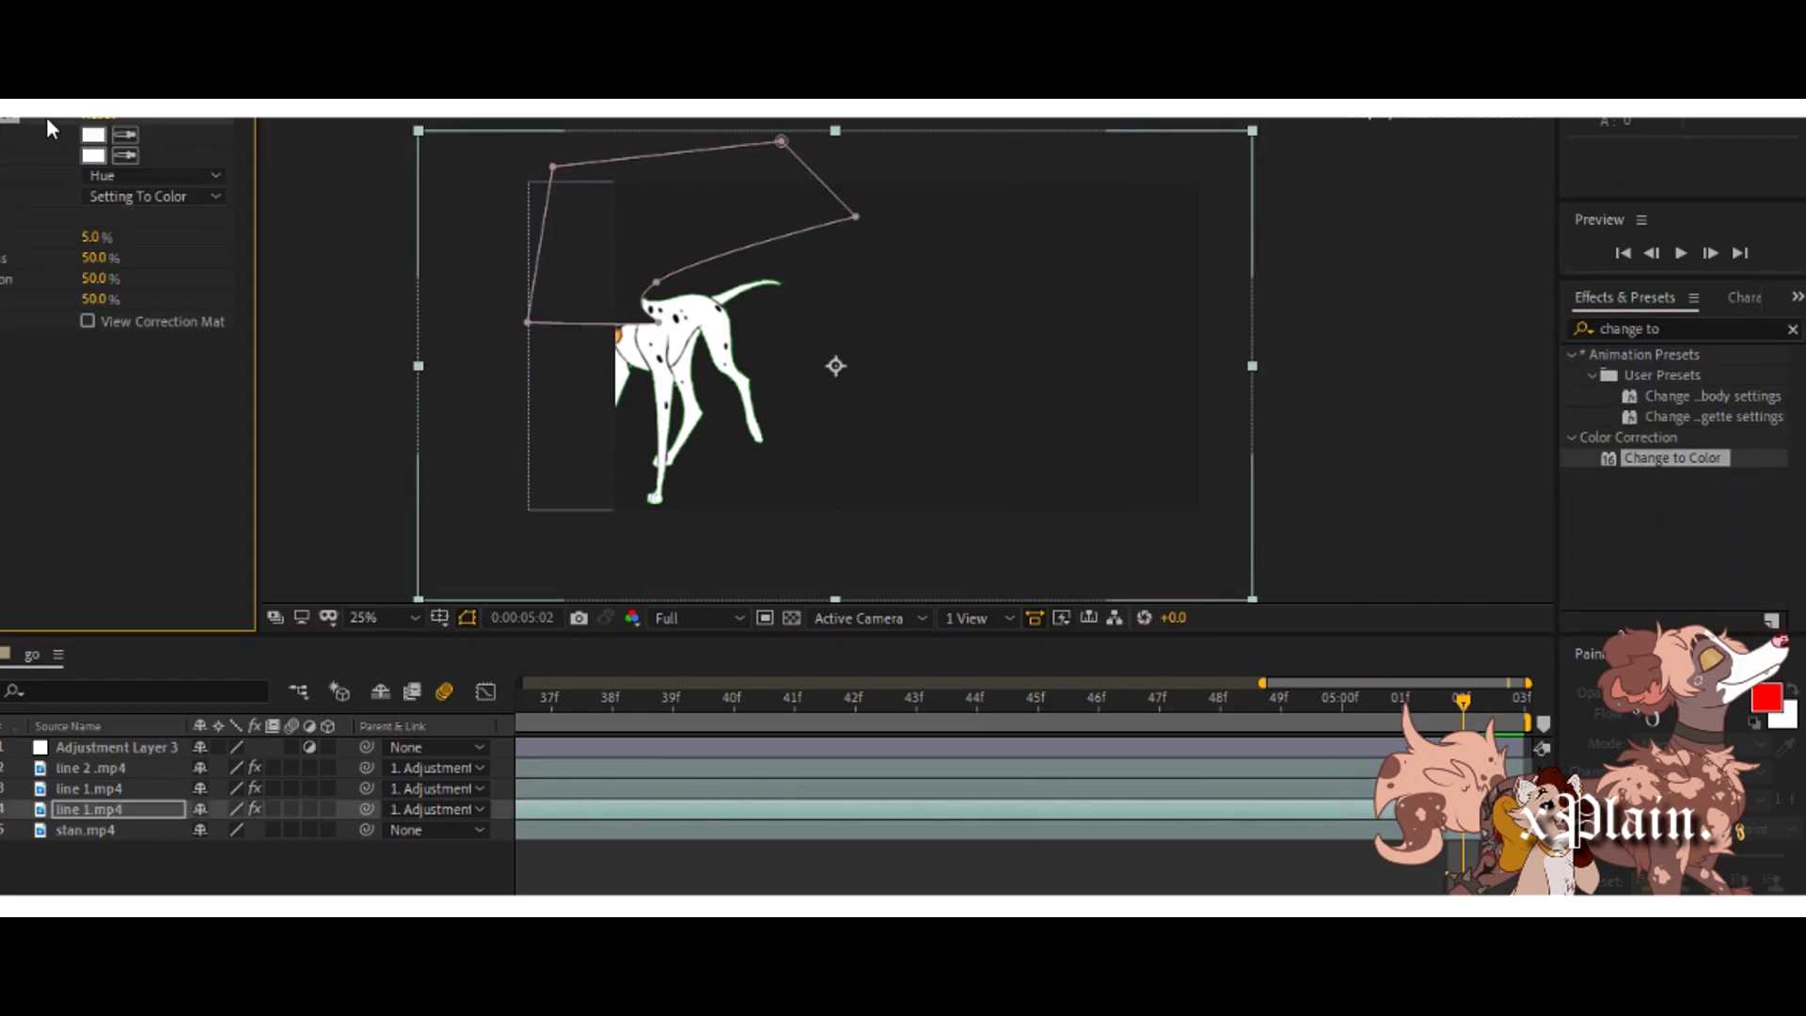
click(1731, 421)
double_click(1731, 421)
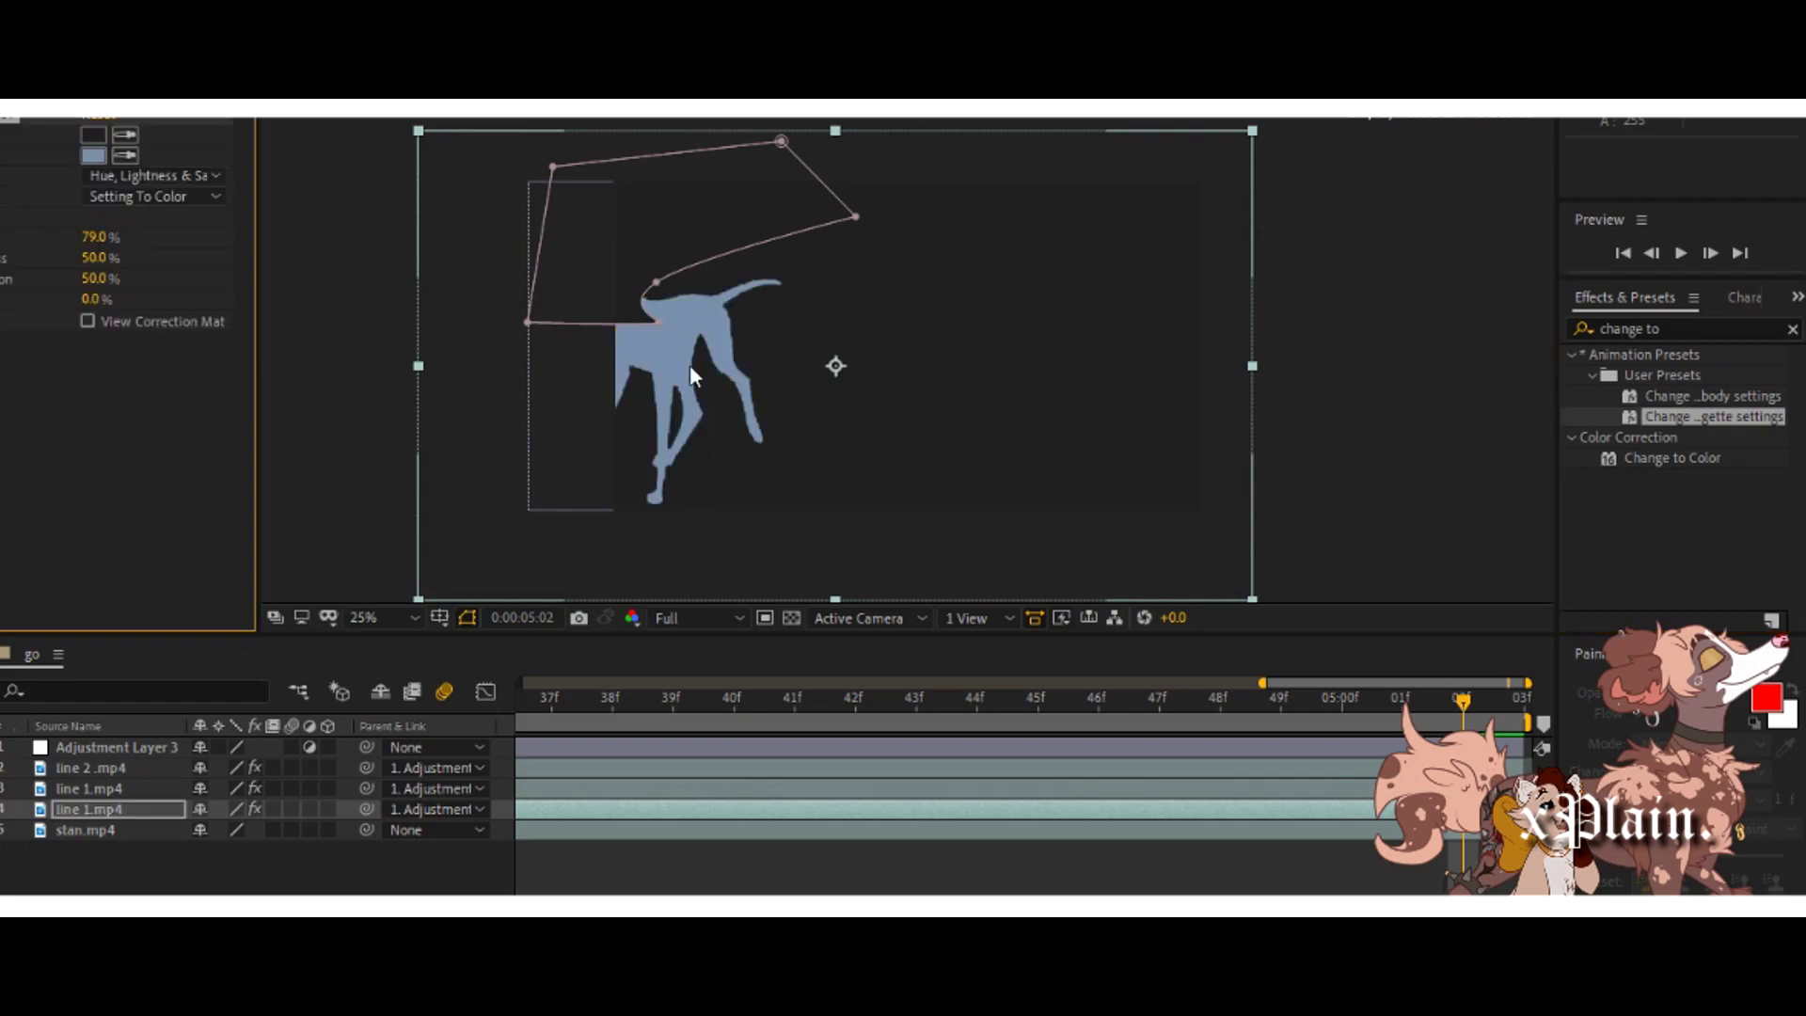
Show line 2.mp4 and sample the white of the poodle's face as the Change to Color target colour.
click(0, 768)
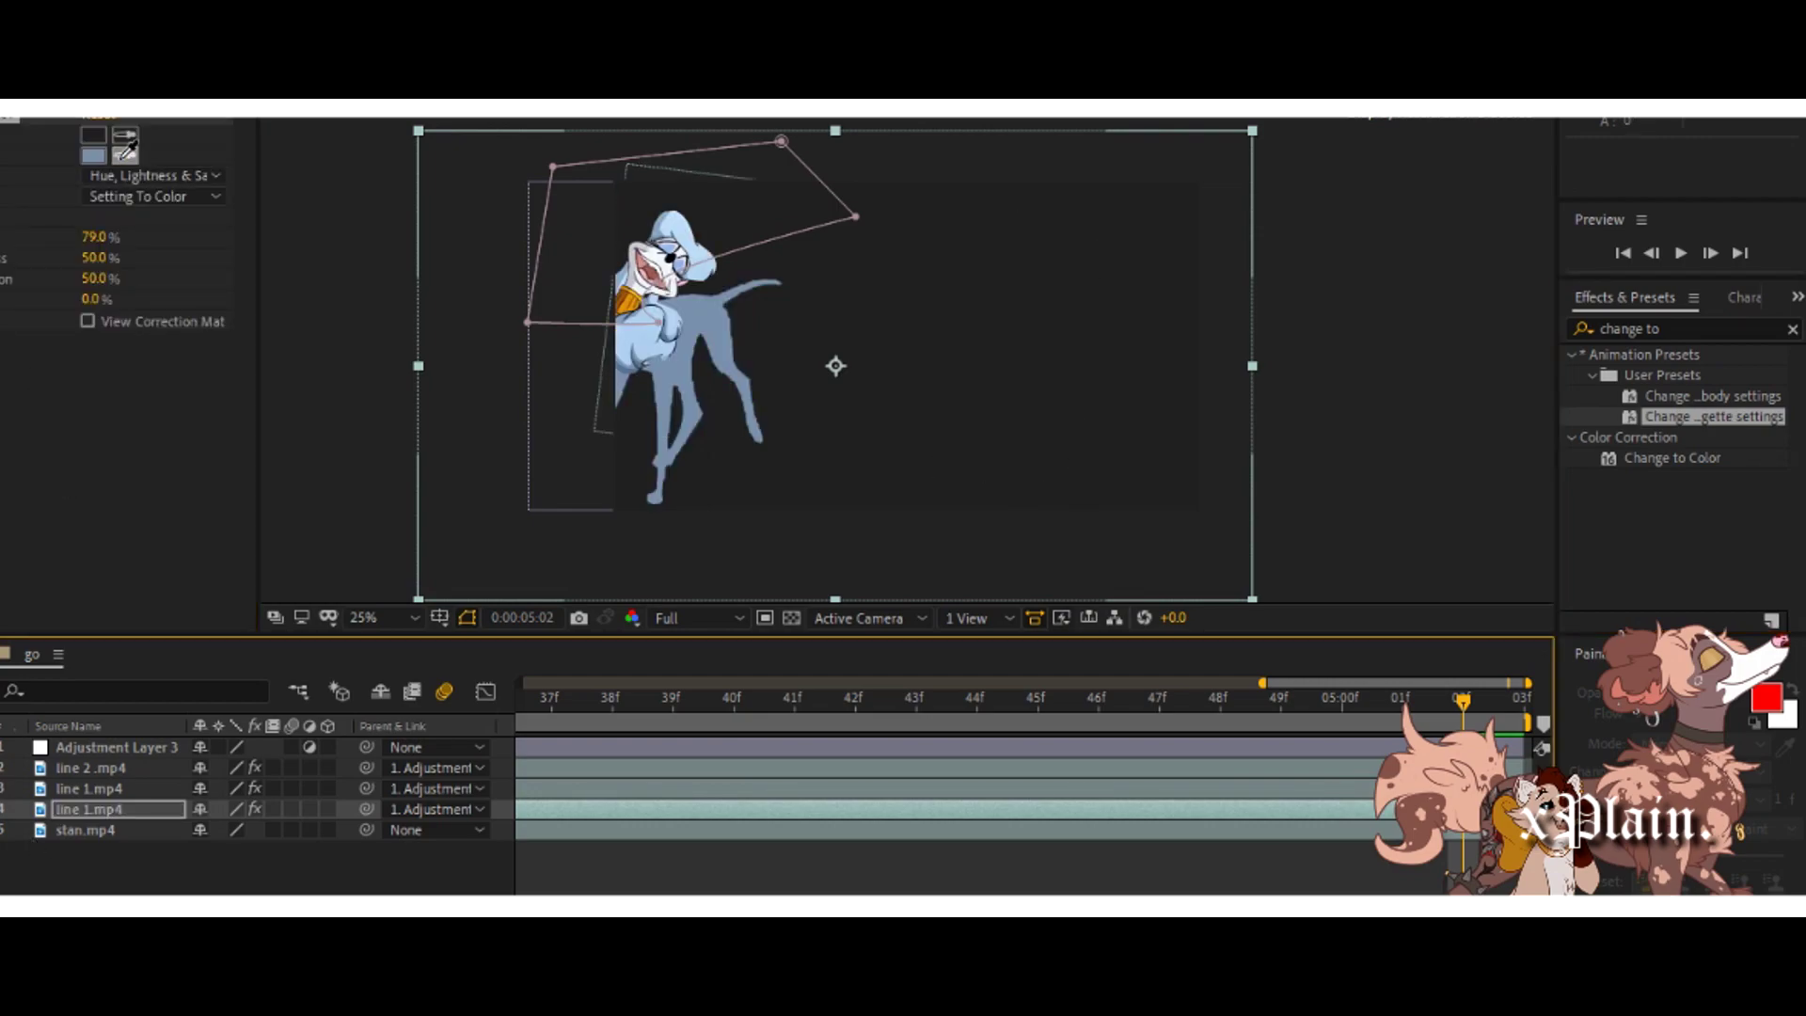
click(125, 155)
click(664, 272)
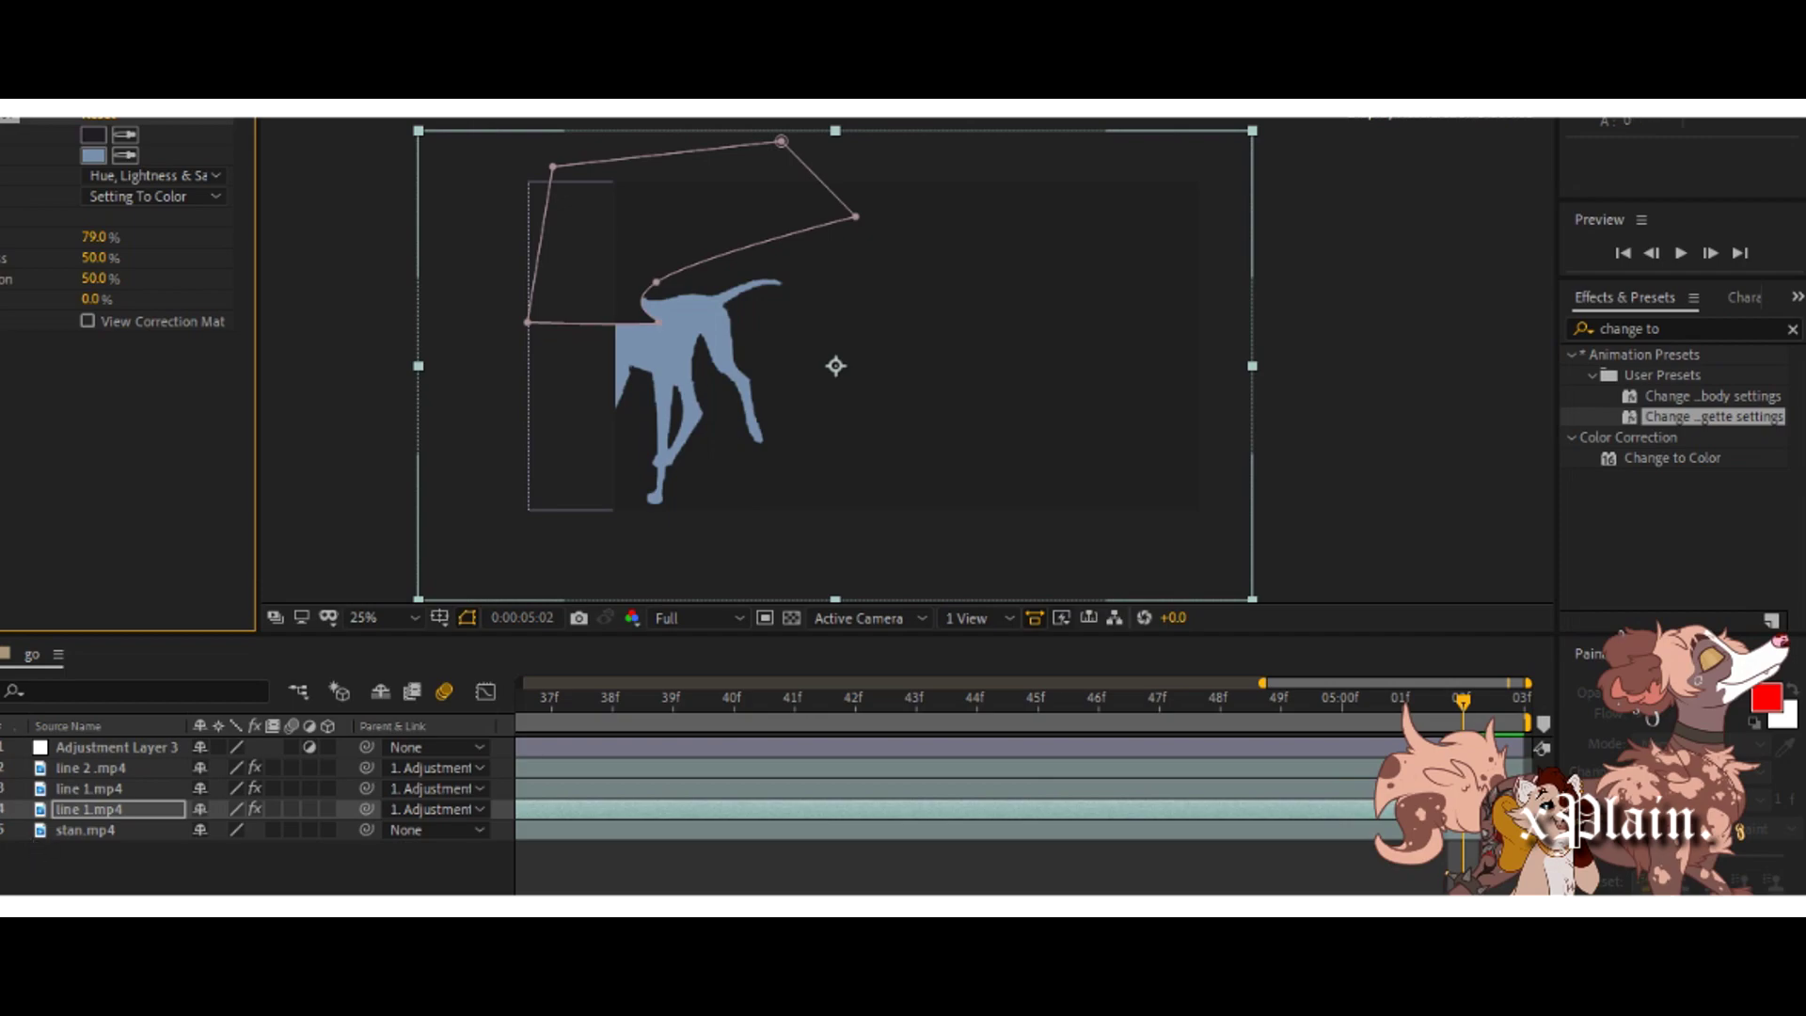
click(1, 767)
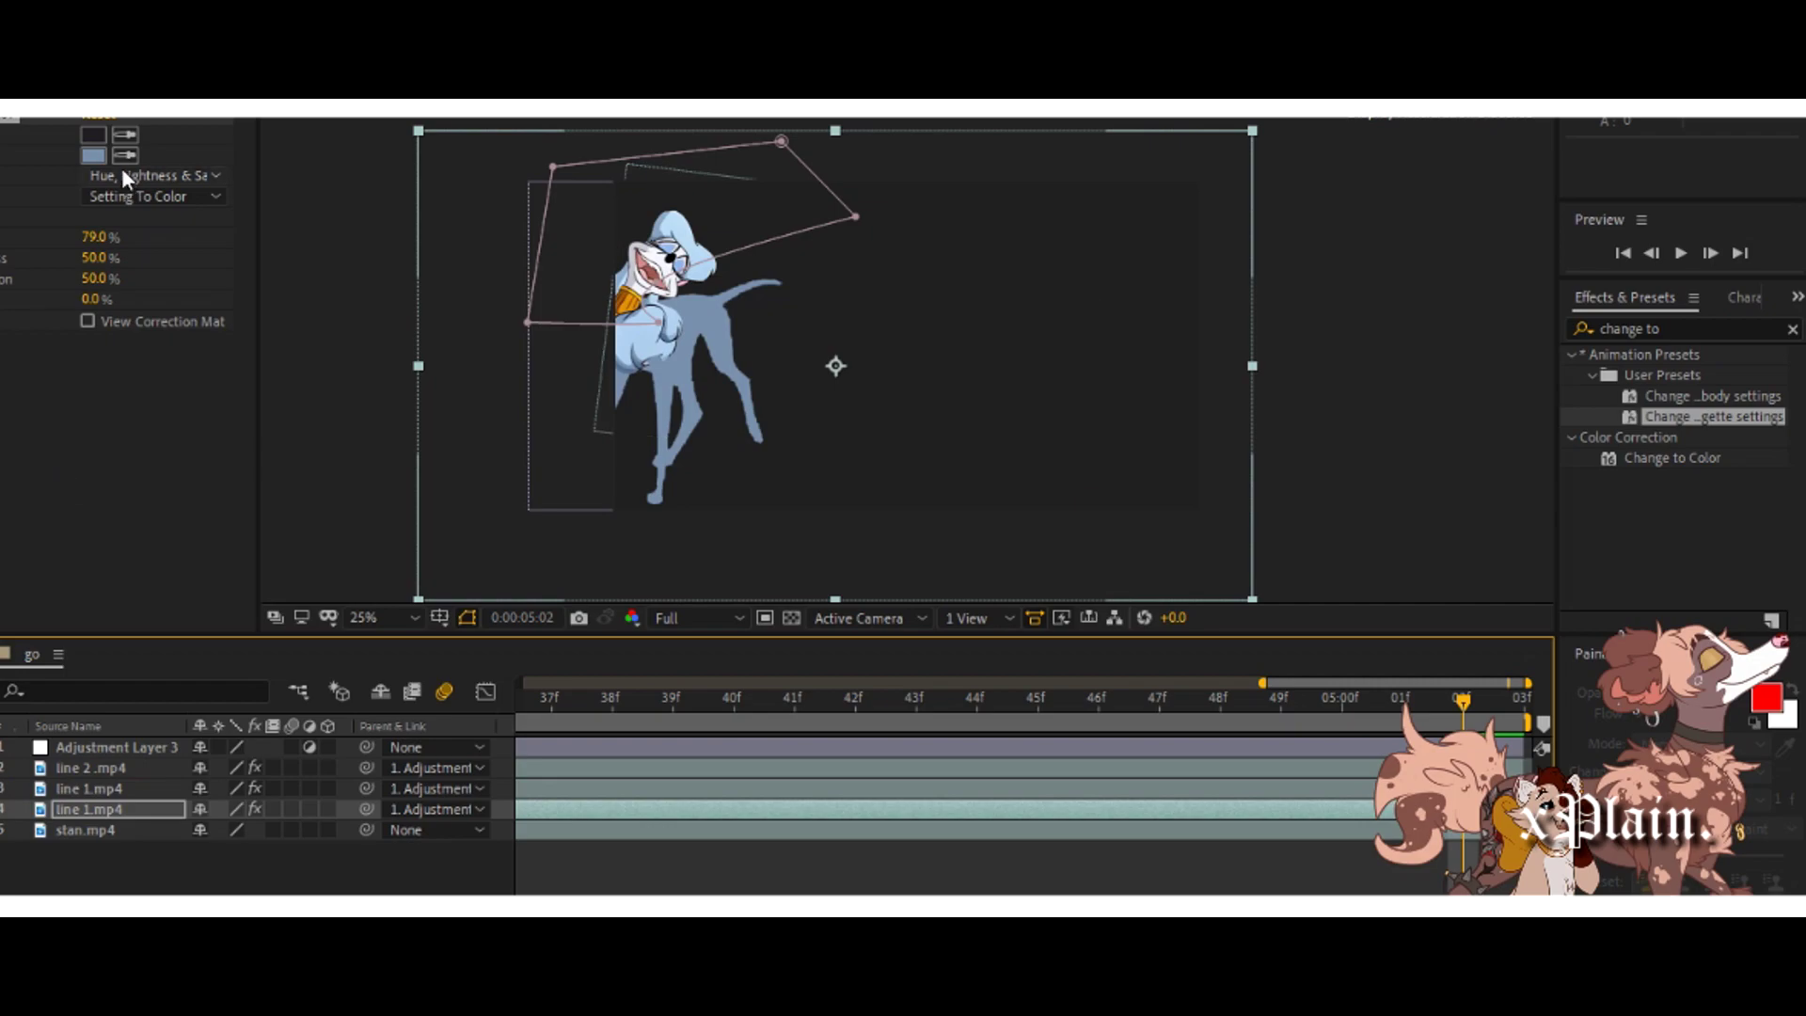
click(124, 155)
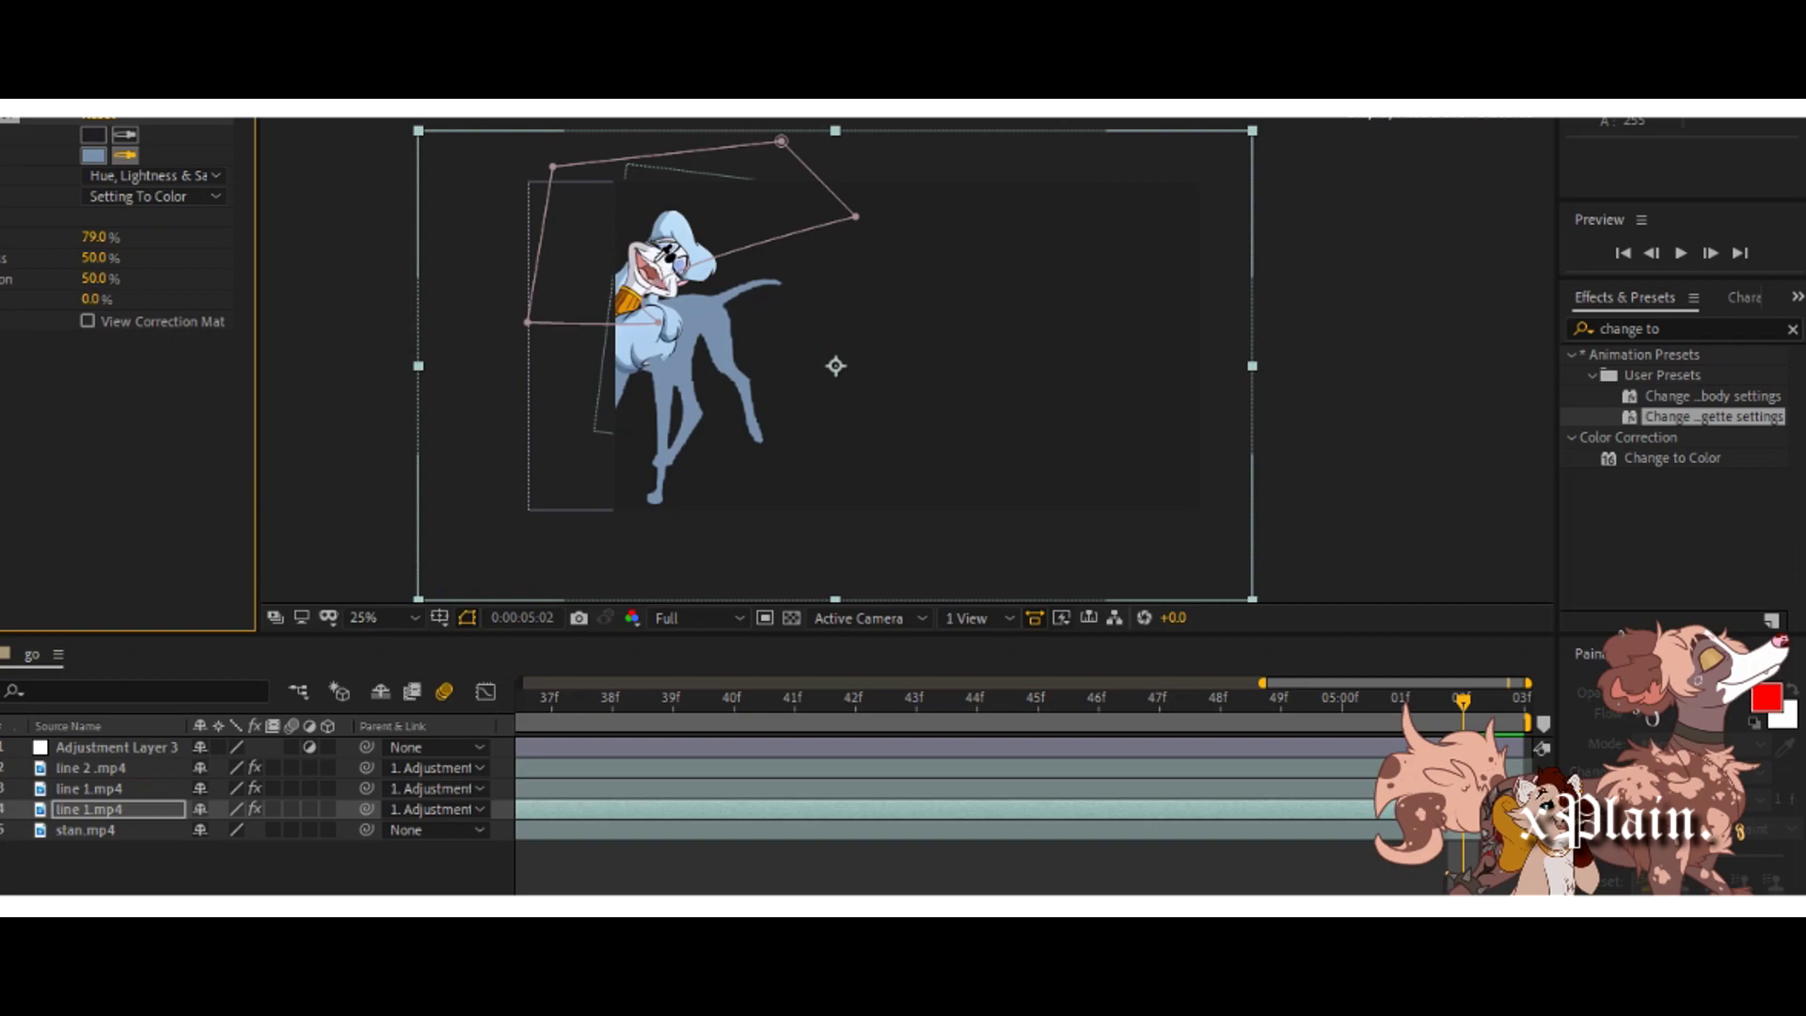
click(663, 263)
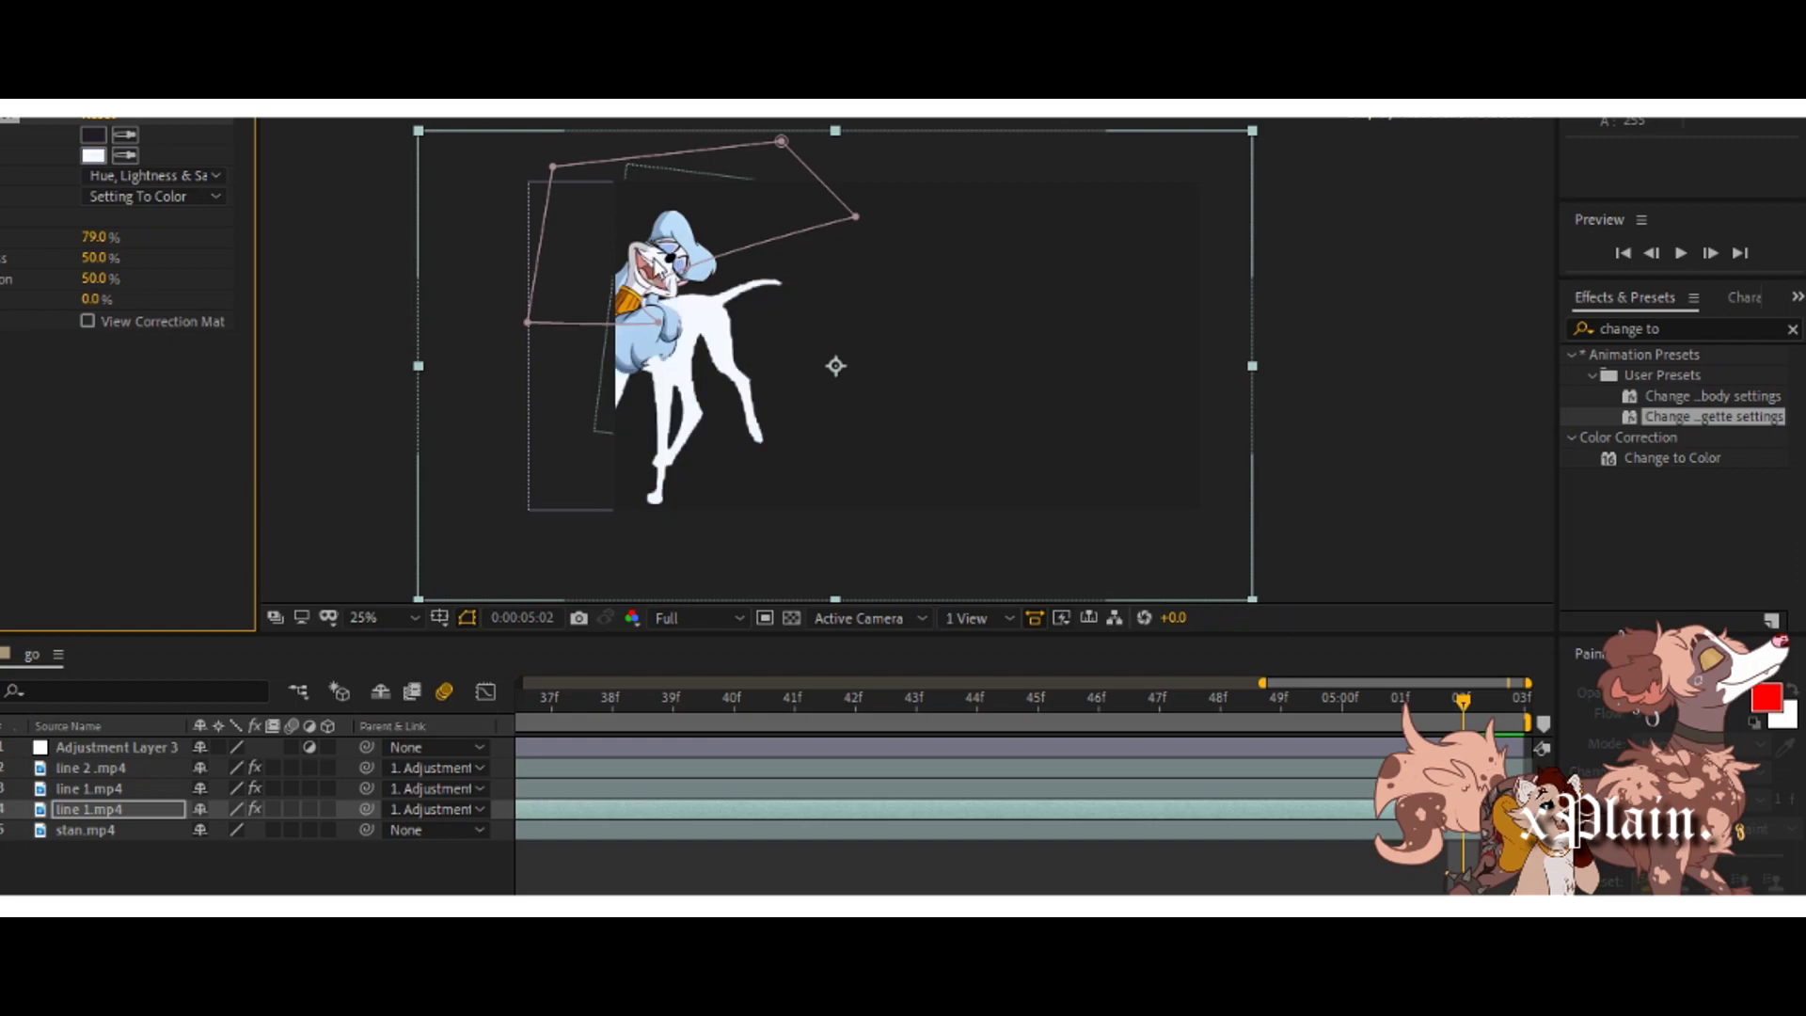
Show the full timeline from 0:00:03:39 to 0:00:05:02 and preview the recoloured animation.
drag(1264, 684, 297, 886)
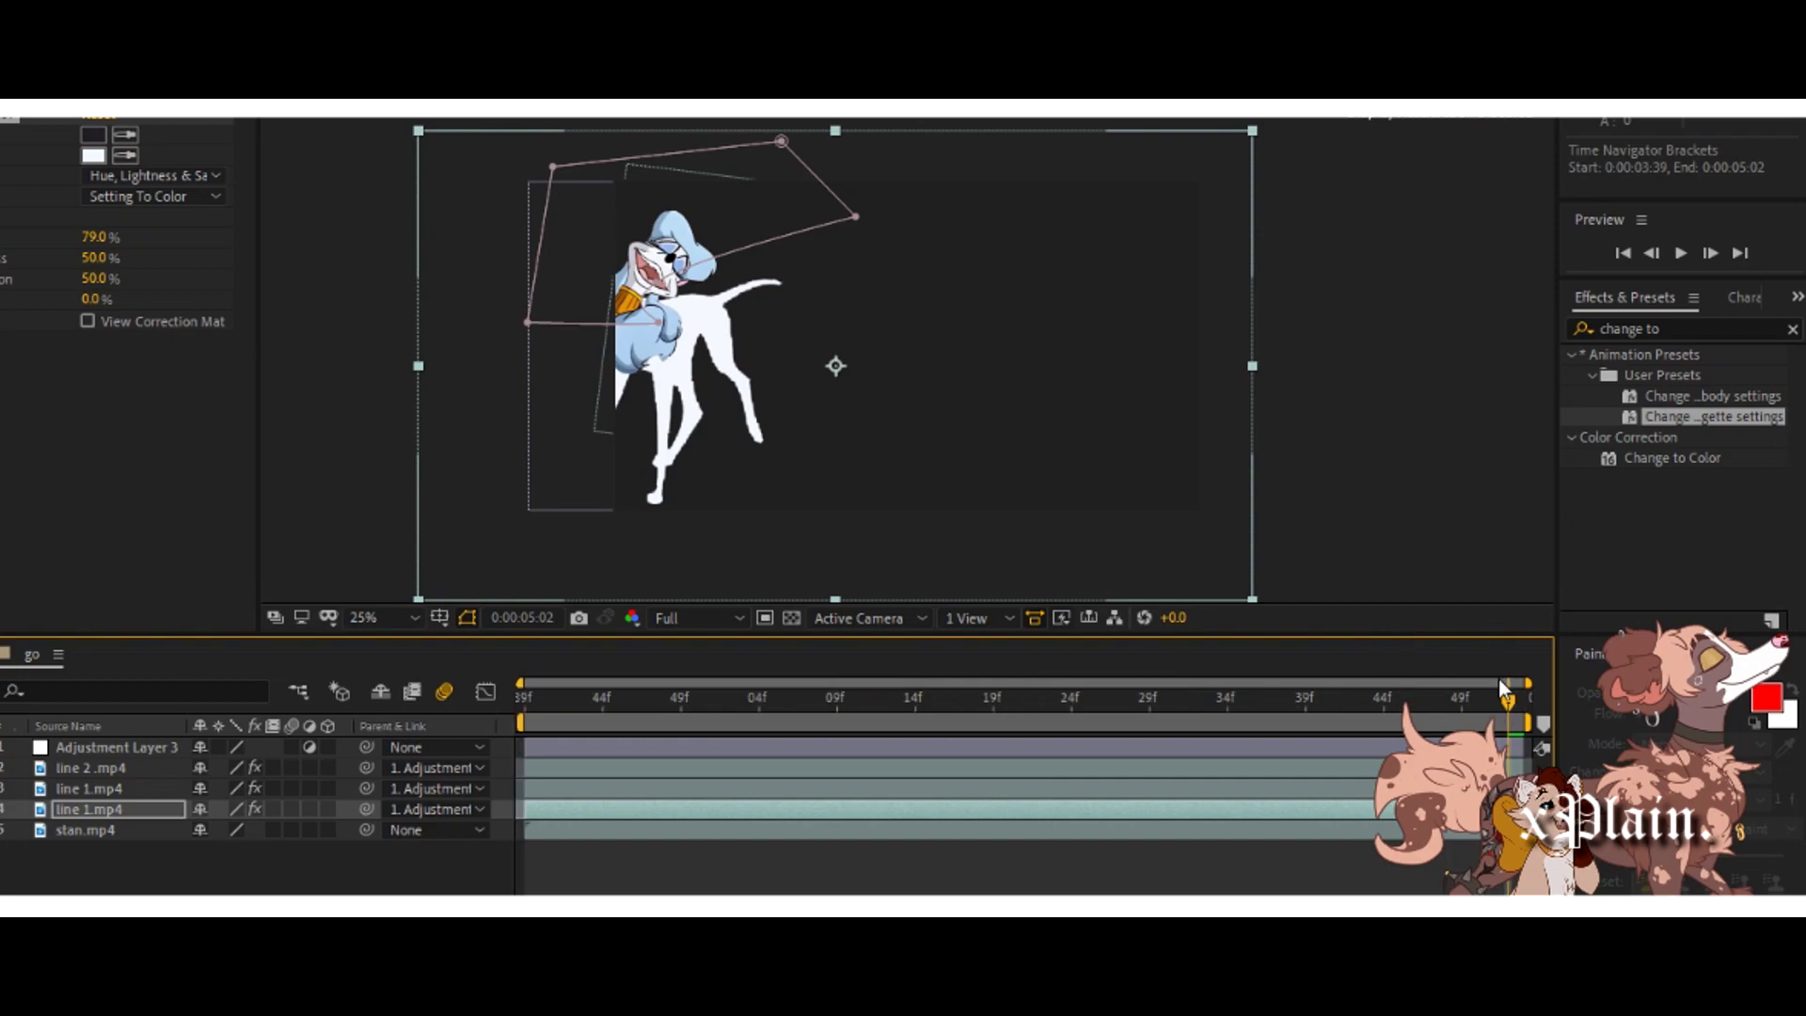
key(space)
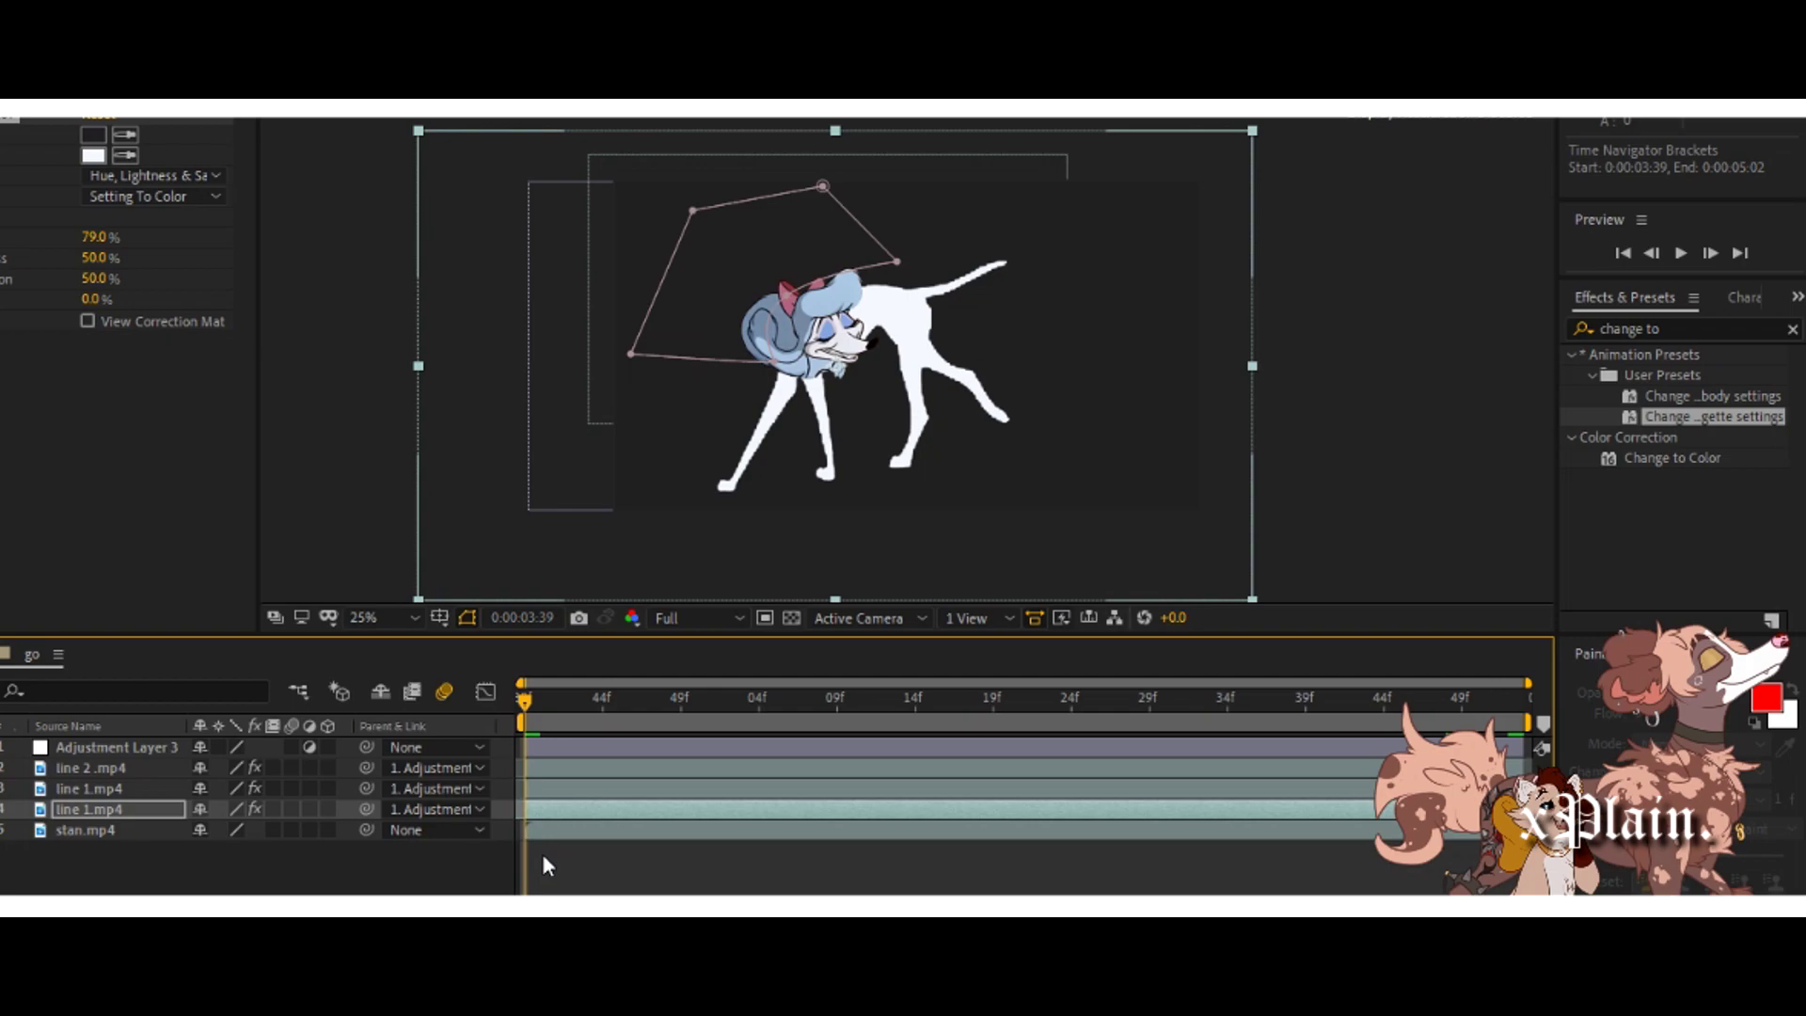
Preview the recoloured animation and duplicate the upper line 1.mp4 layer, placing a copy below stan.mp4.
key(space)
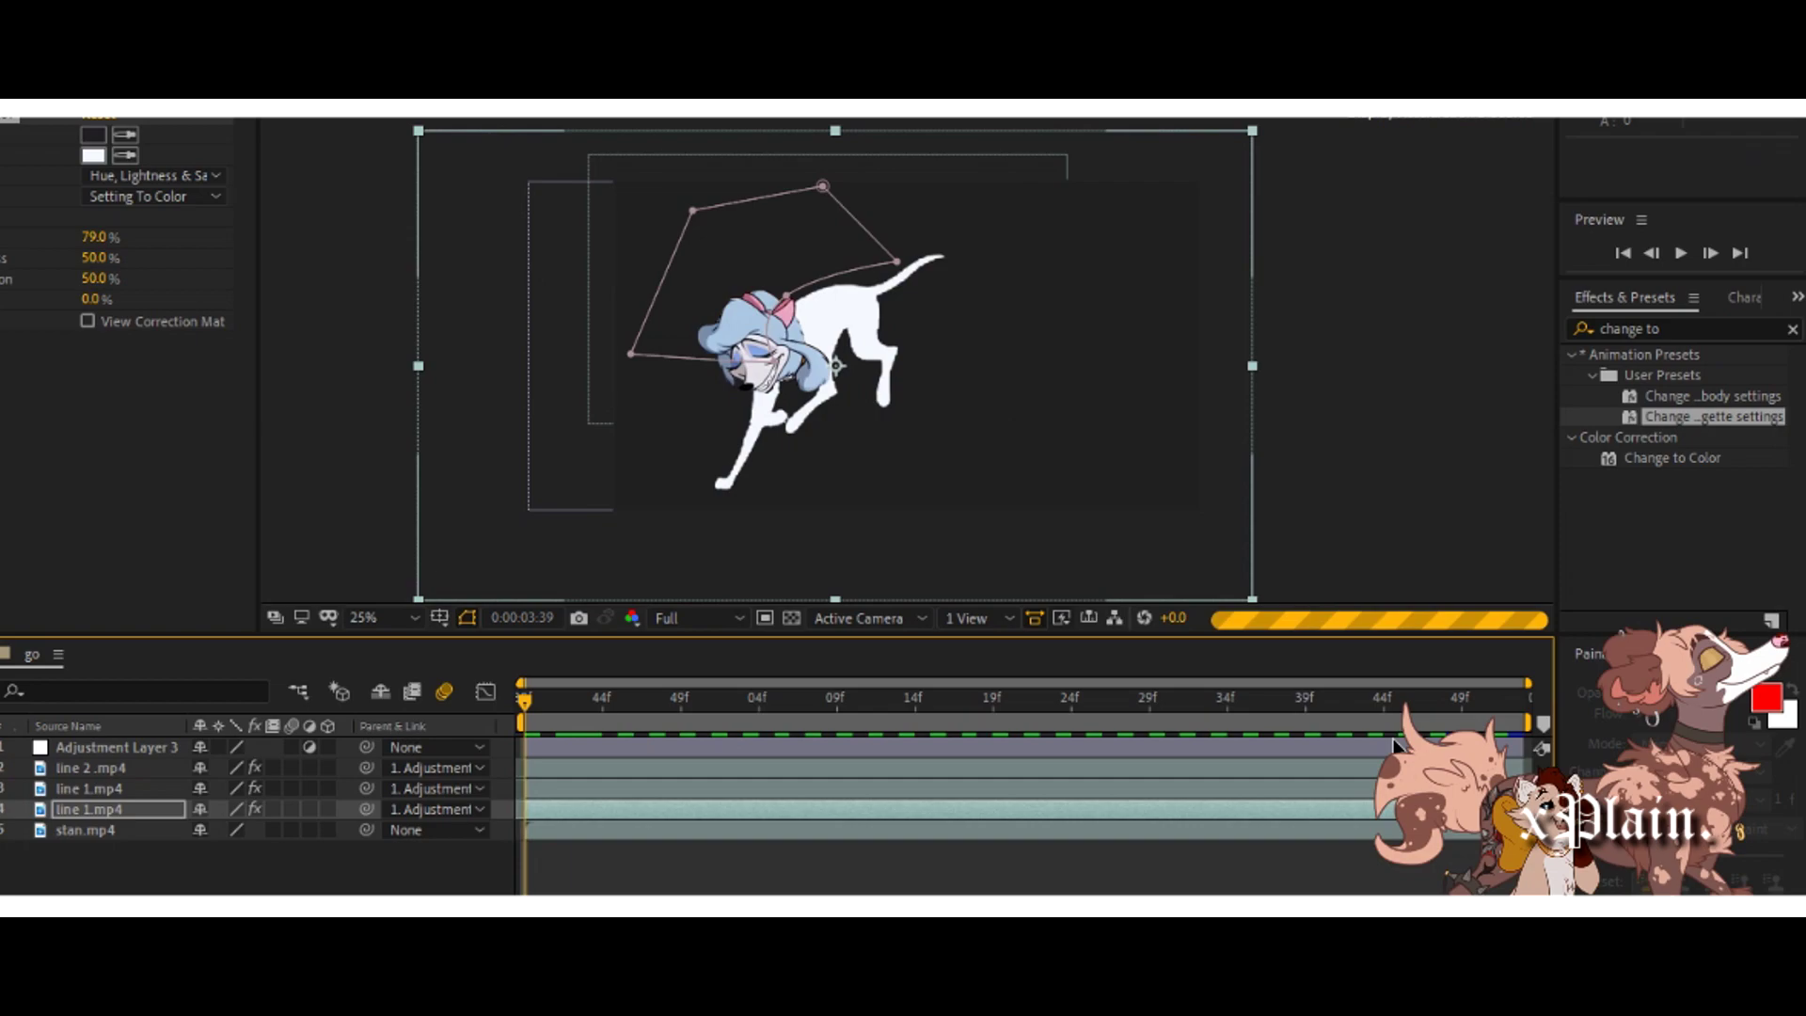
click(71, 790)
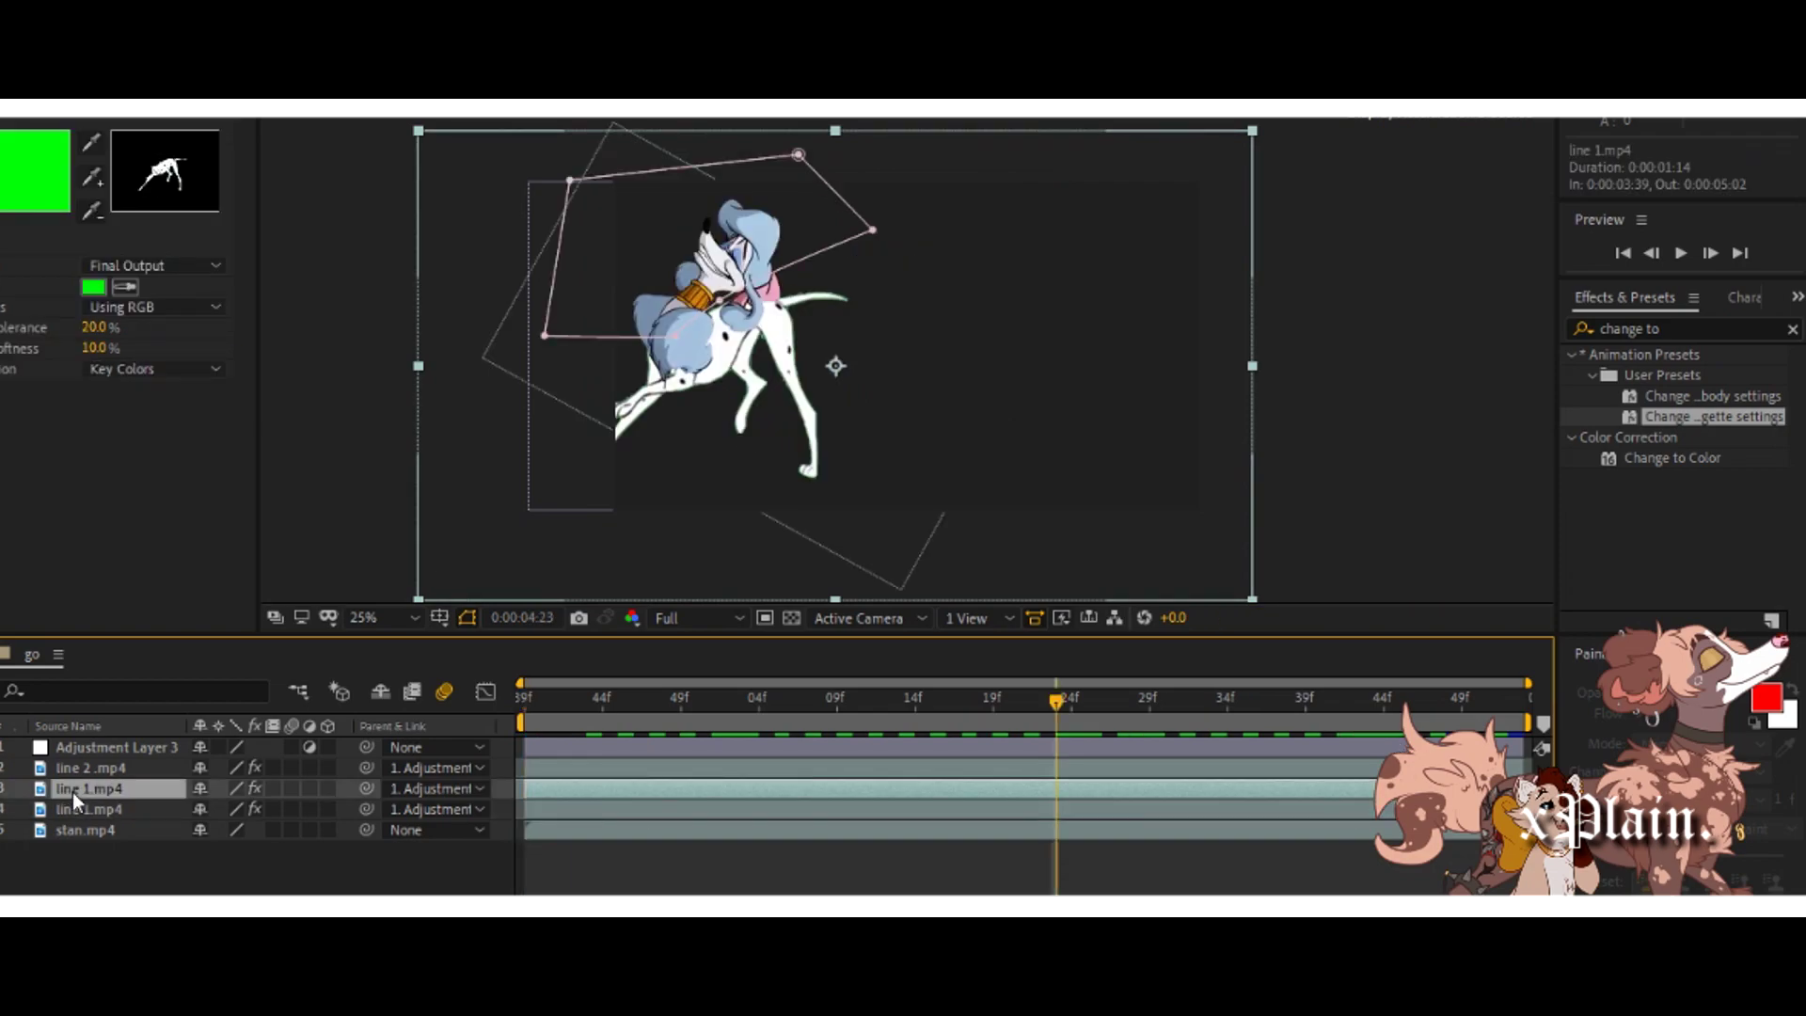
key(ctrl+d)
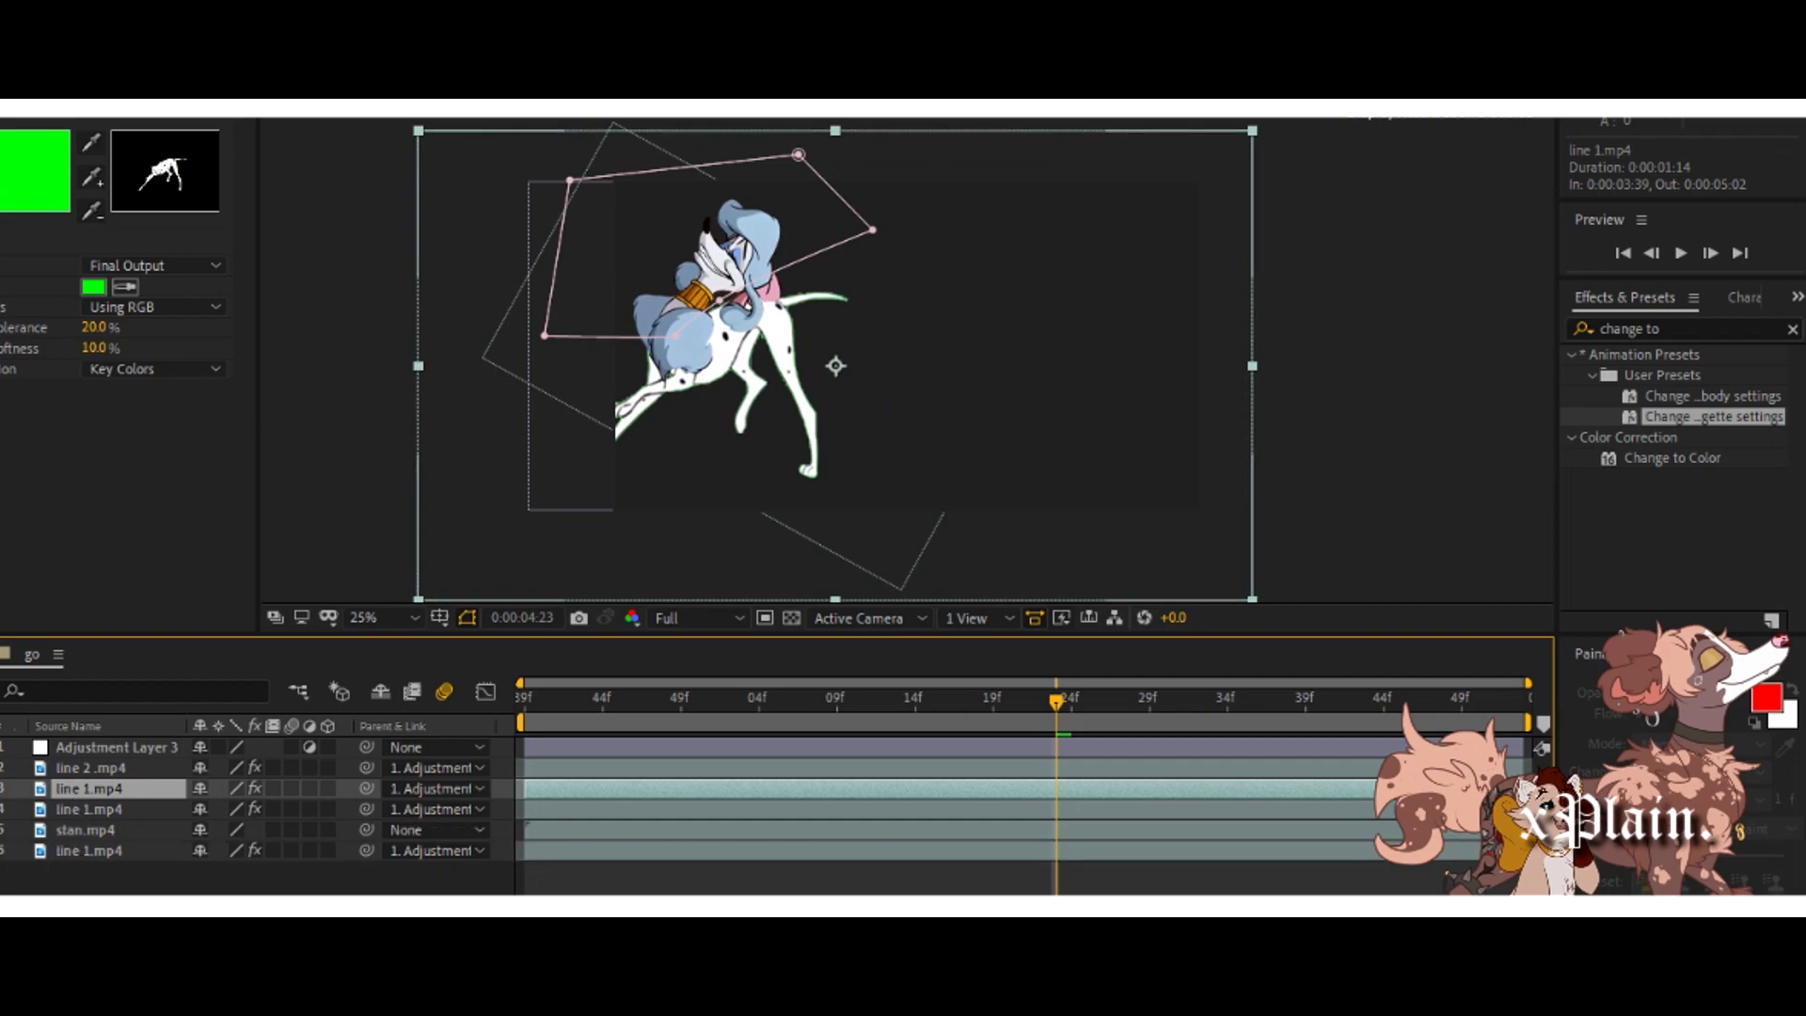
Duplicate the Linear Color Key effect on the upper line 1.mp4 layer and sample the body's white as its key colour.
key(Delete)
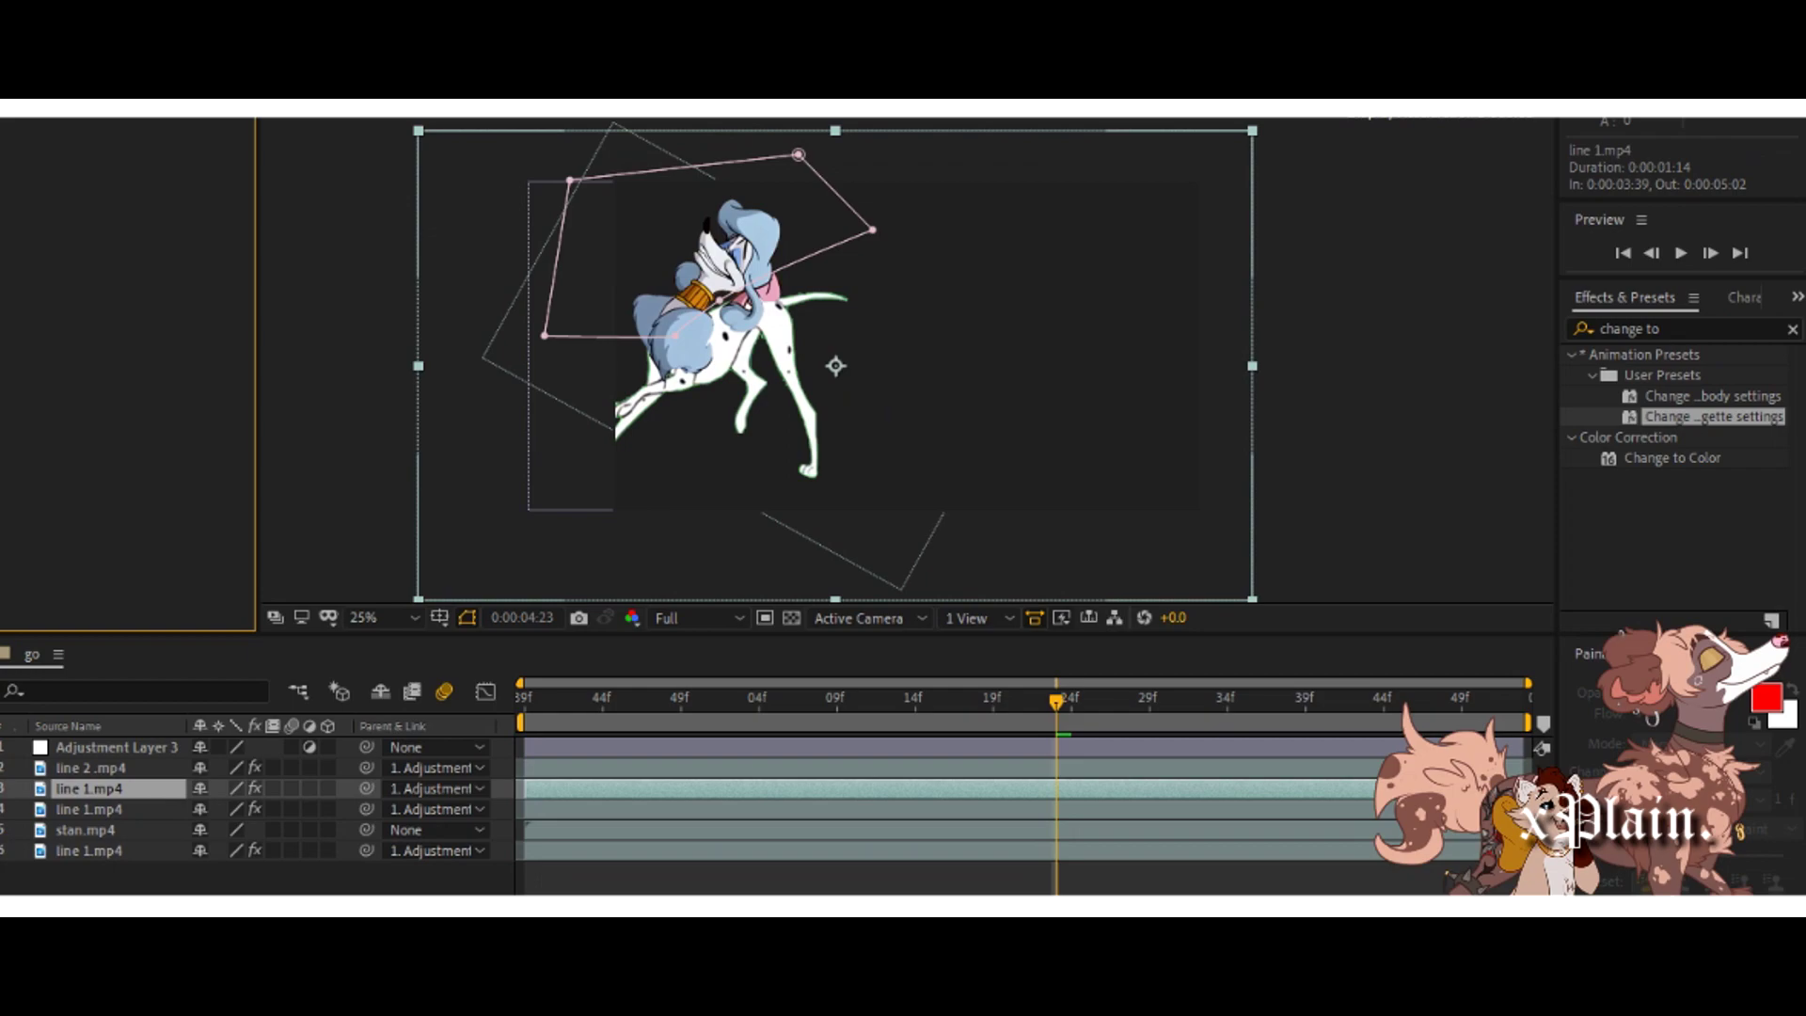
key(Return)
key(ctrl+d)
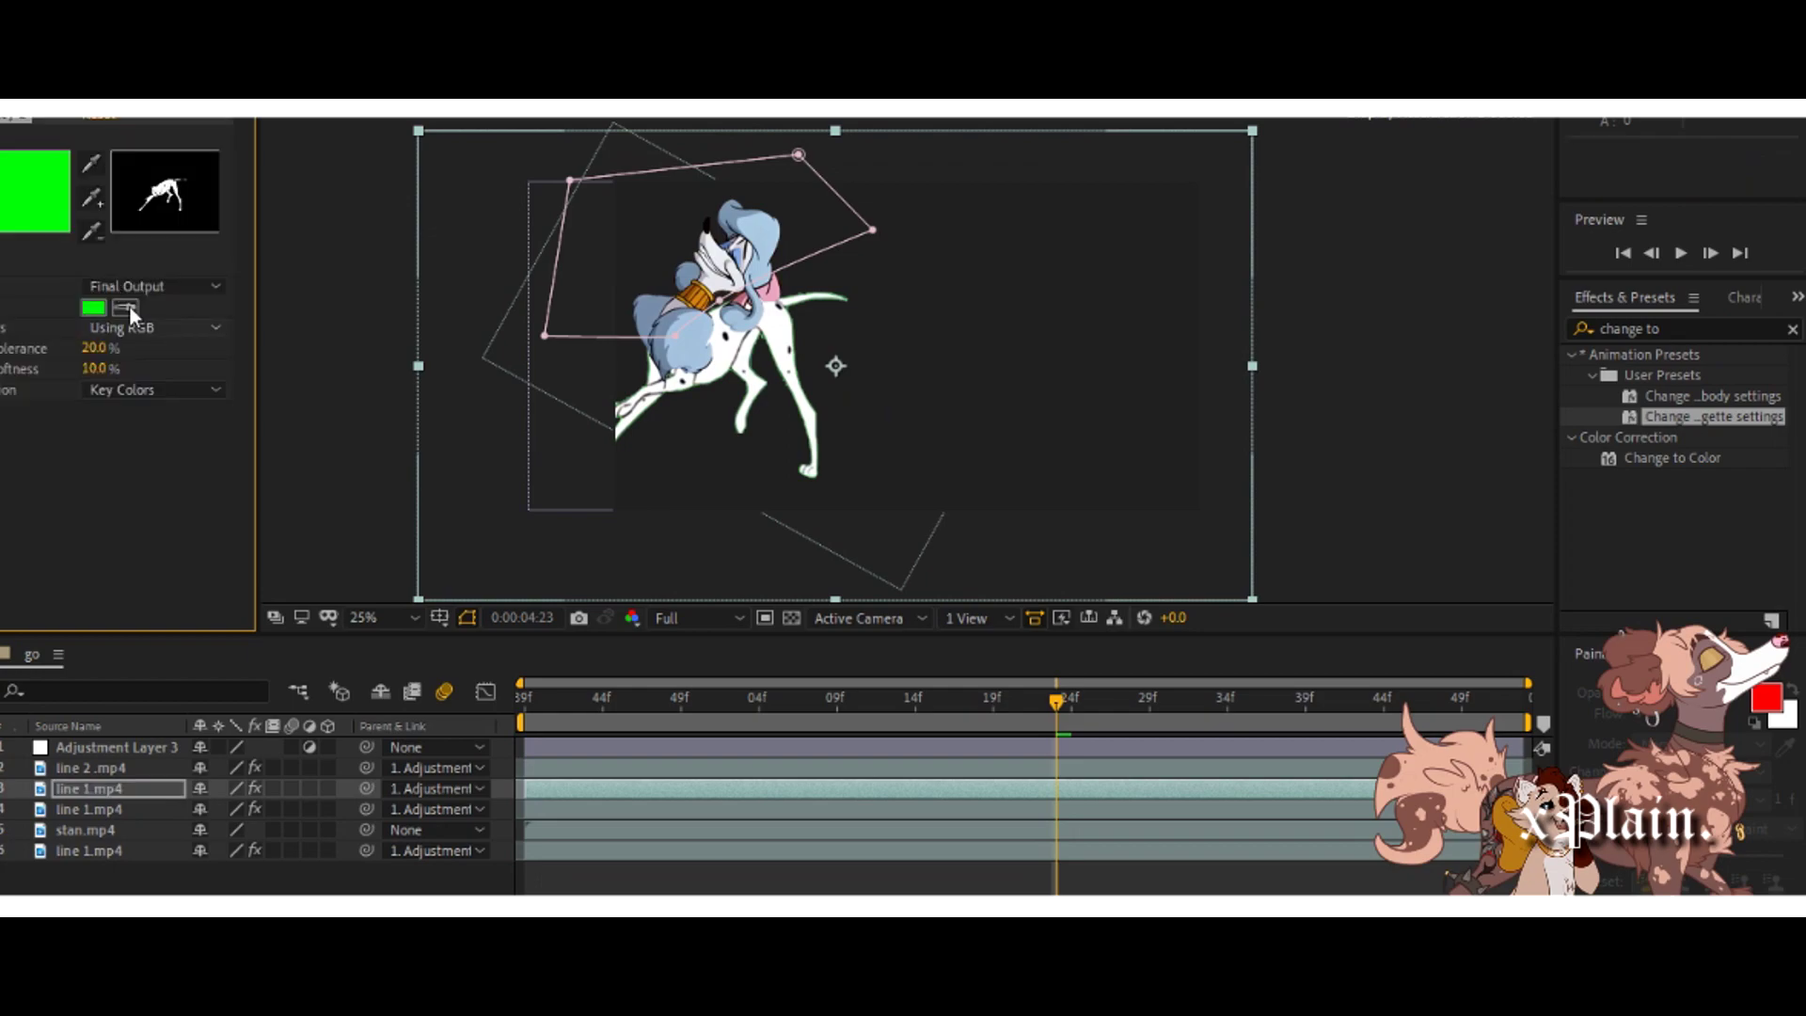
click(127, 308)
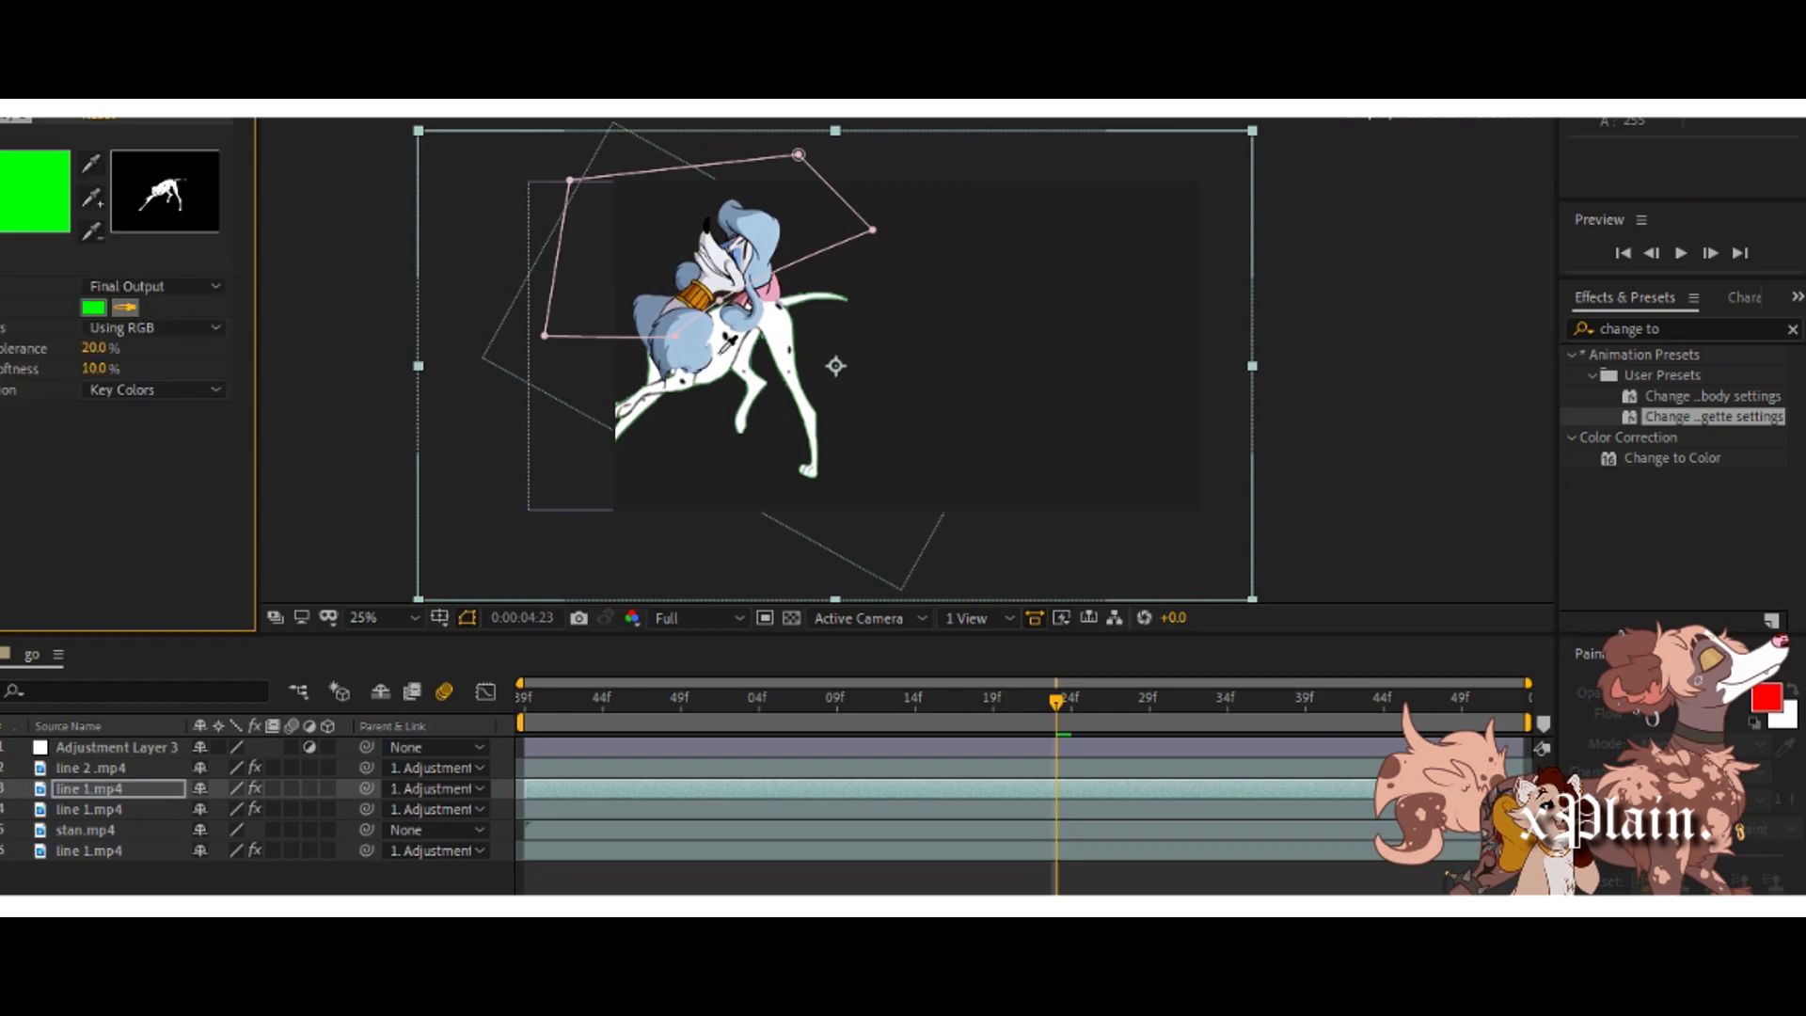
click(725, 350)
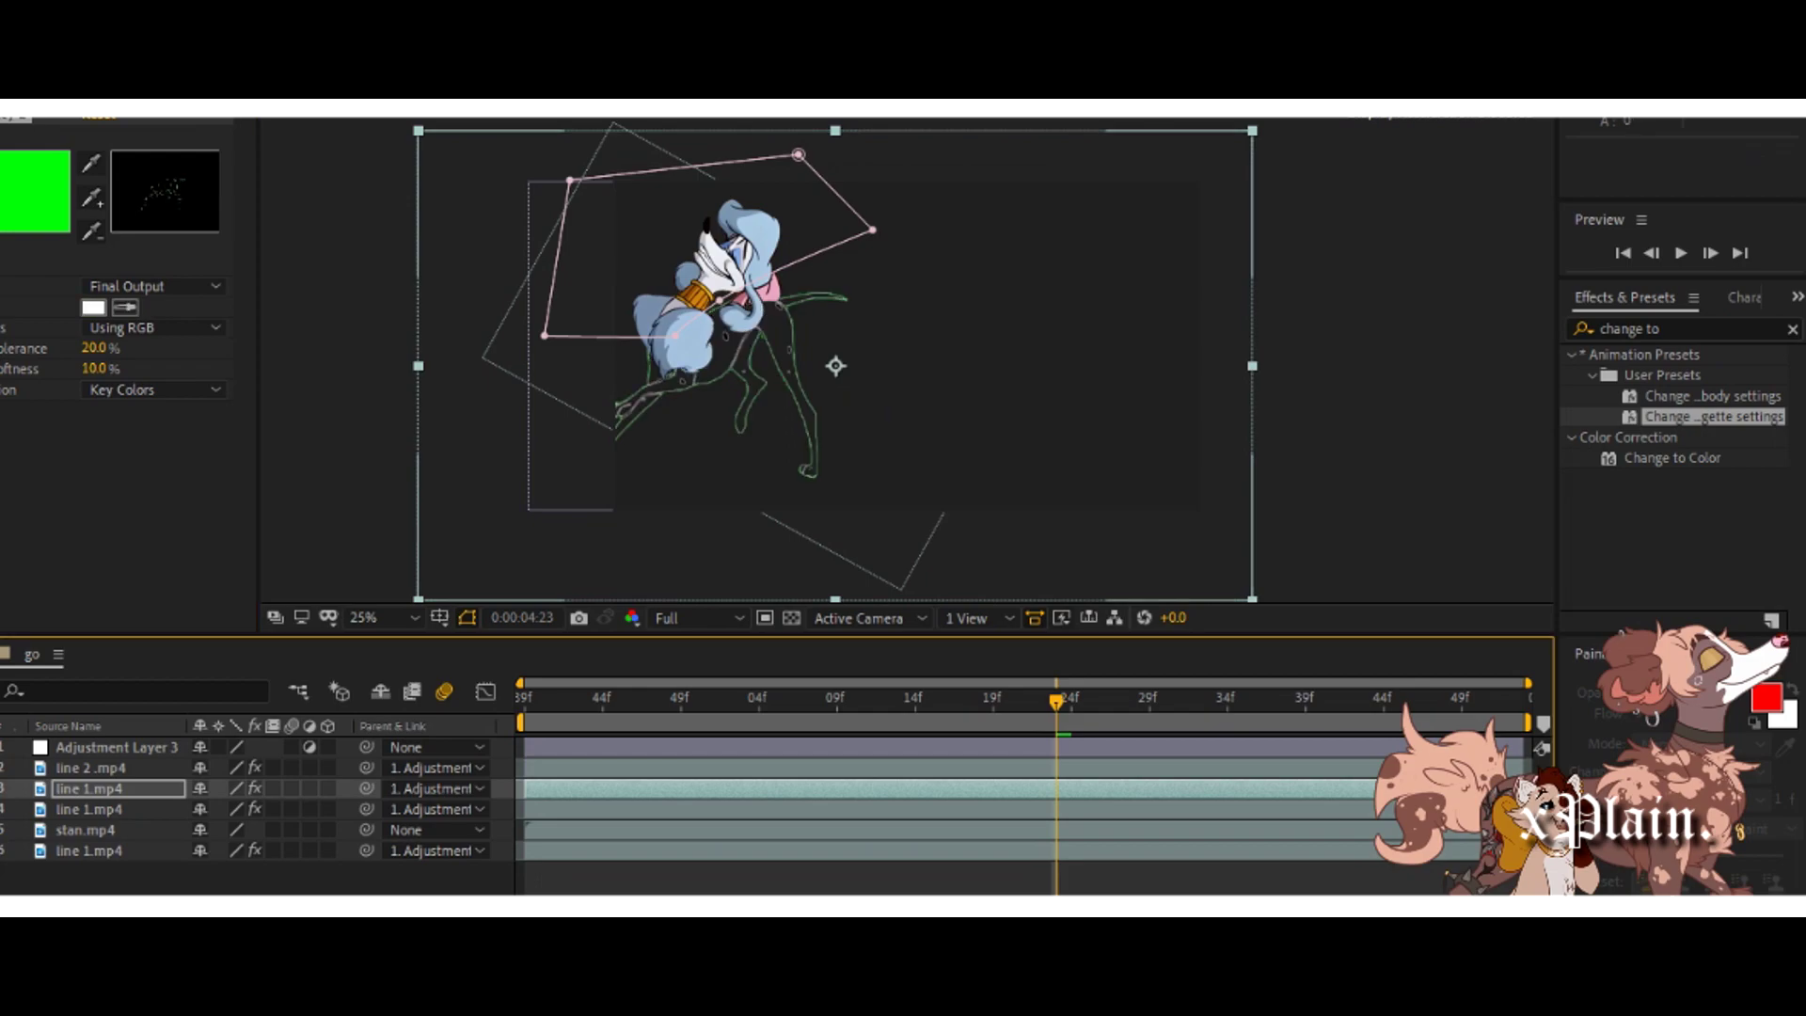
Set the white colour key's matching tolerance to 45% and its matching softness to 5%.
drag(98, 347, 109, 347)
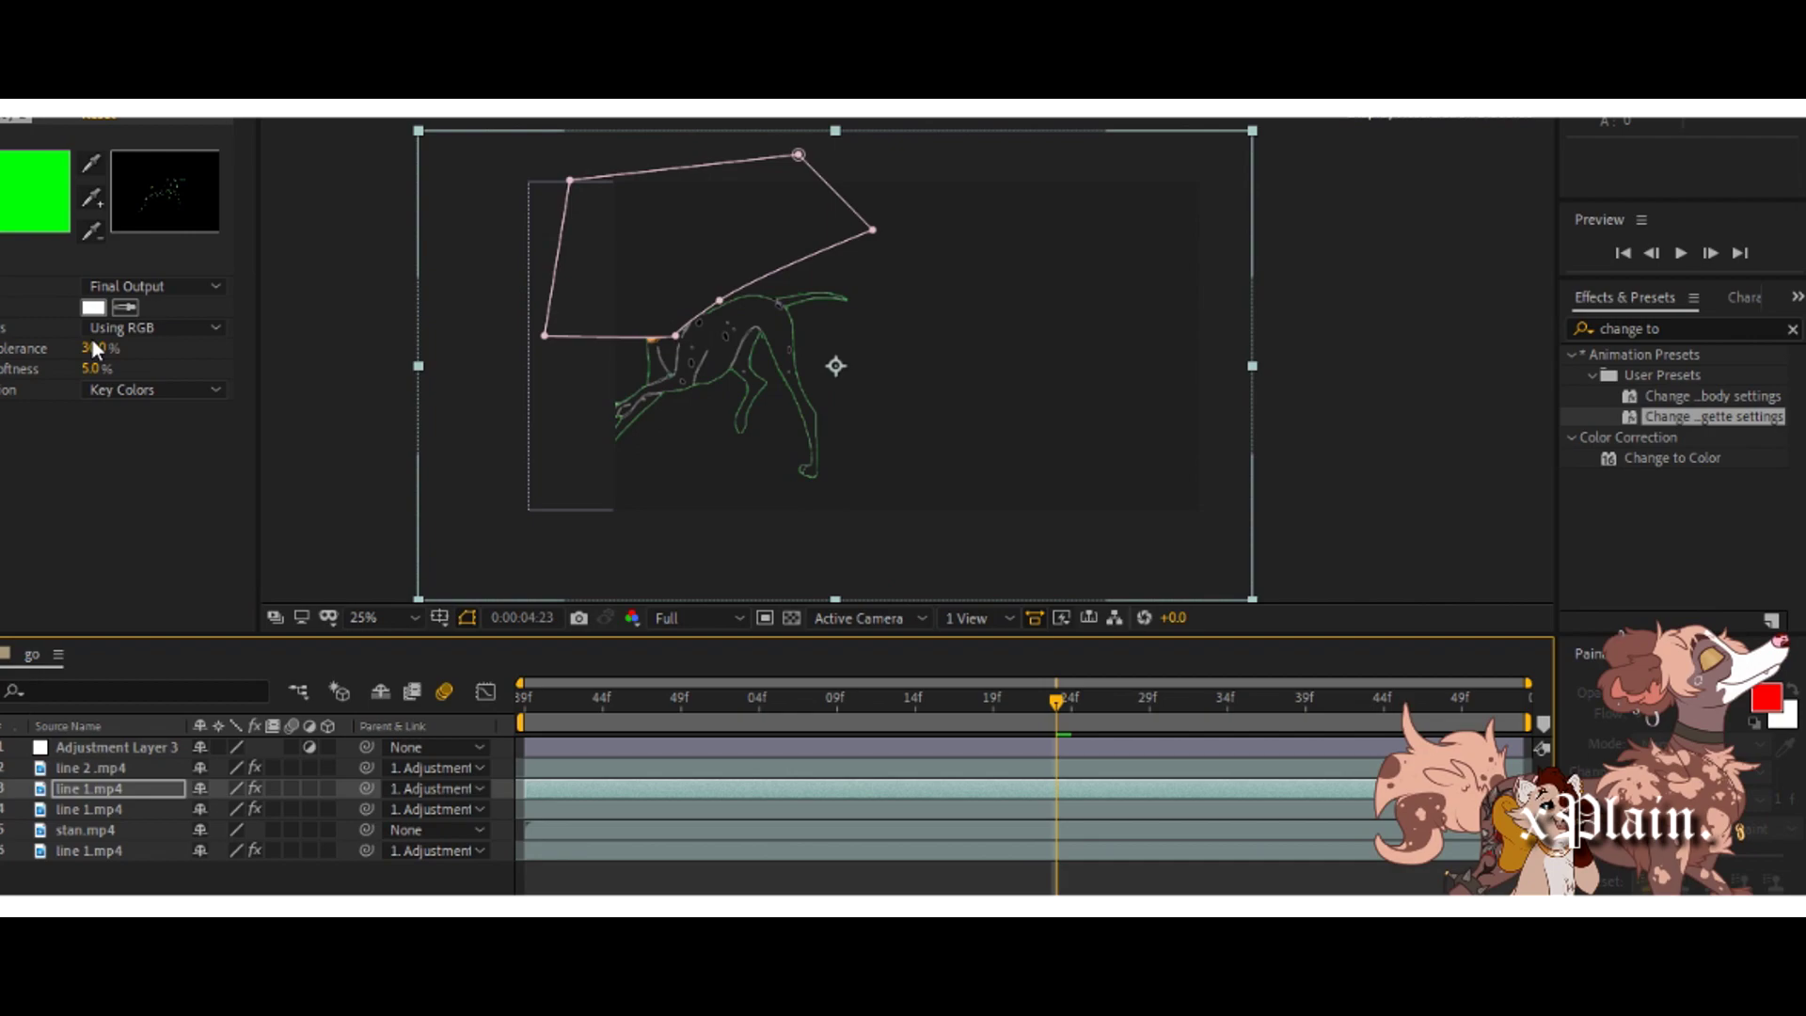
drag(92, 346, 106, 352)
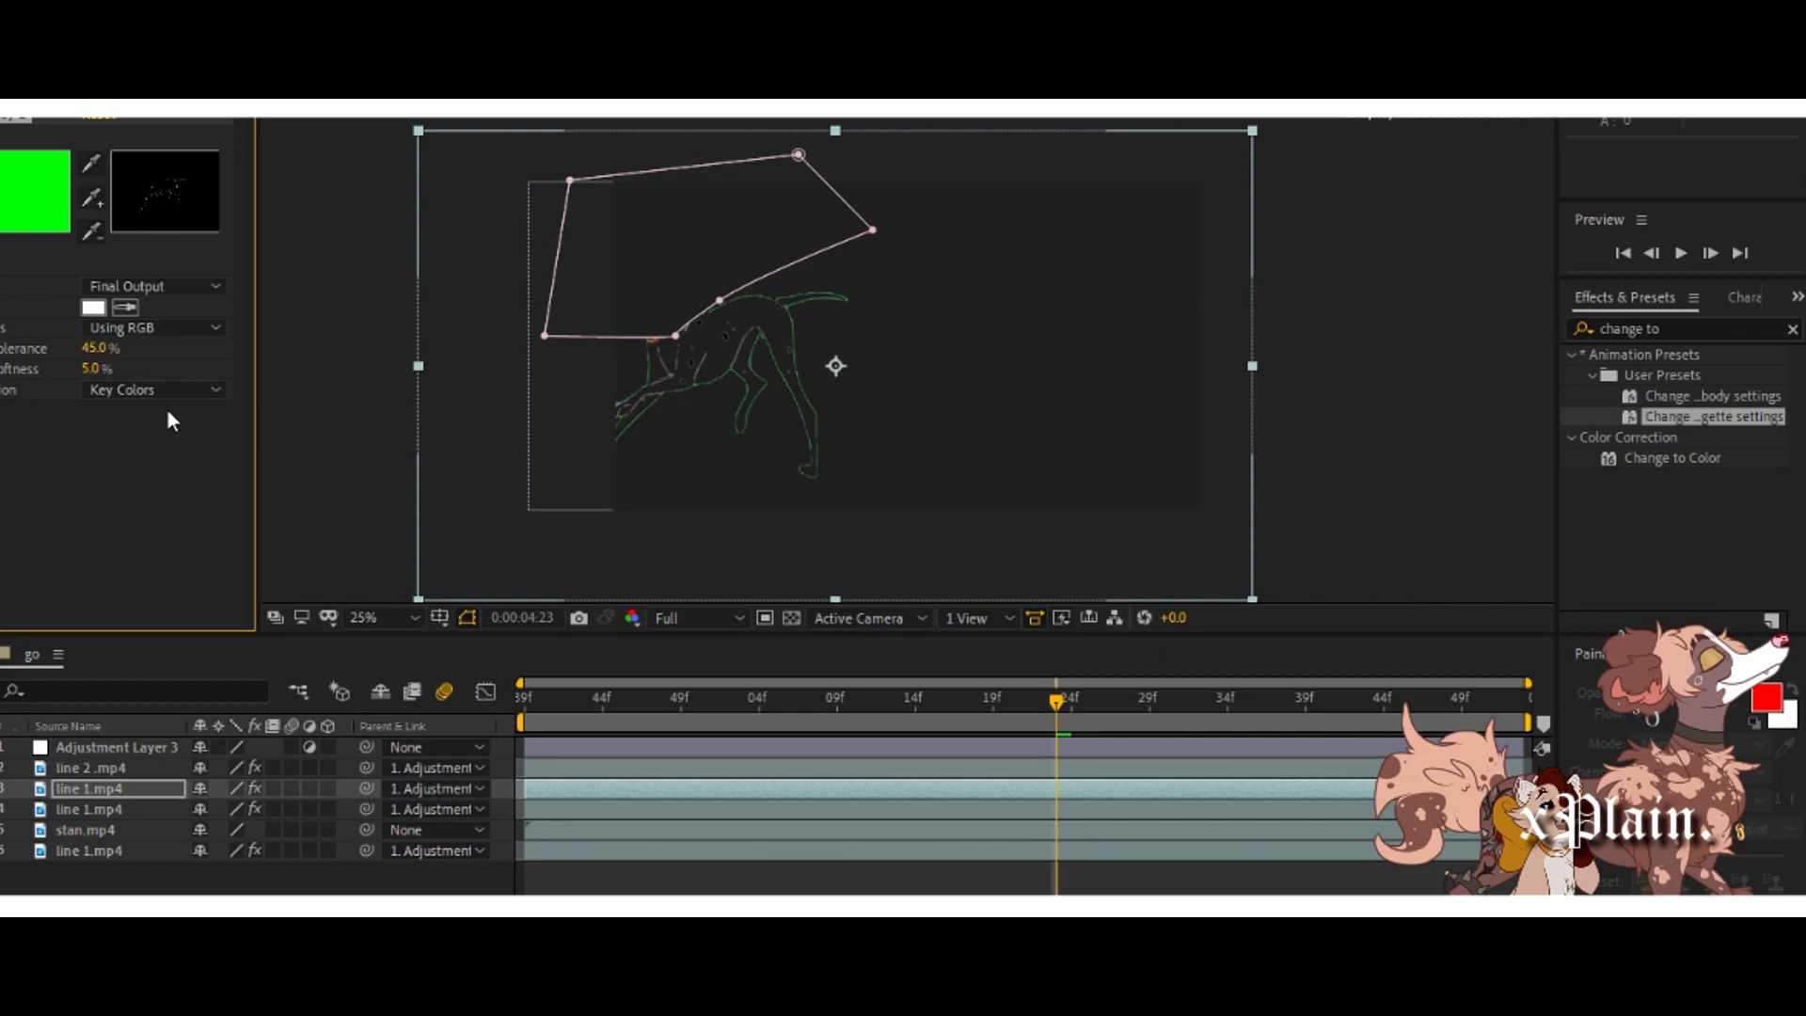
click(94, 348)
key(ctrl+z)
key(ctrl+z)
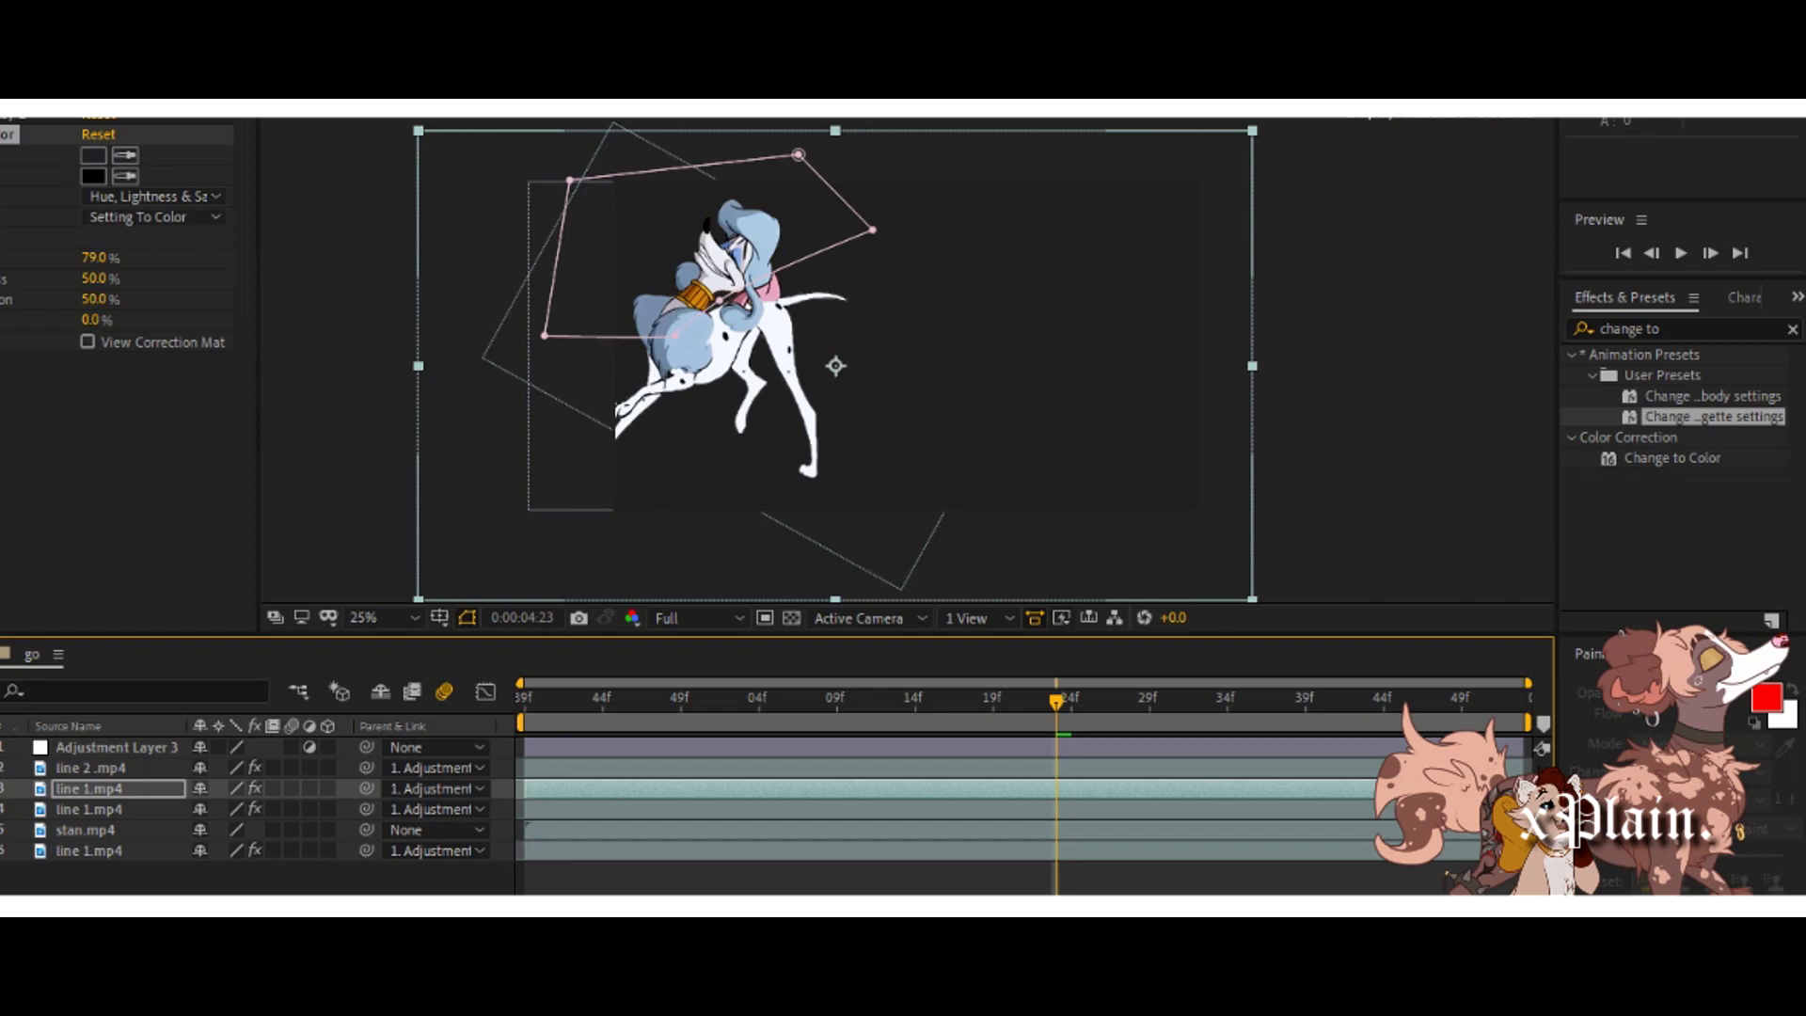
Duplicate the white colour key on the upper line 1.mp4 layer and sample a black spot on the body as the key colour.
click(1, 135)
click(7, 119)
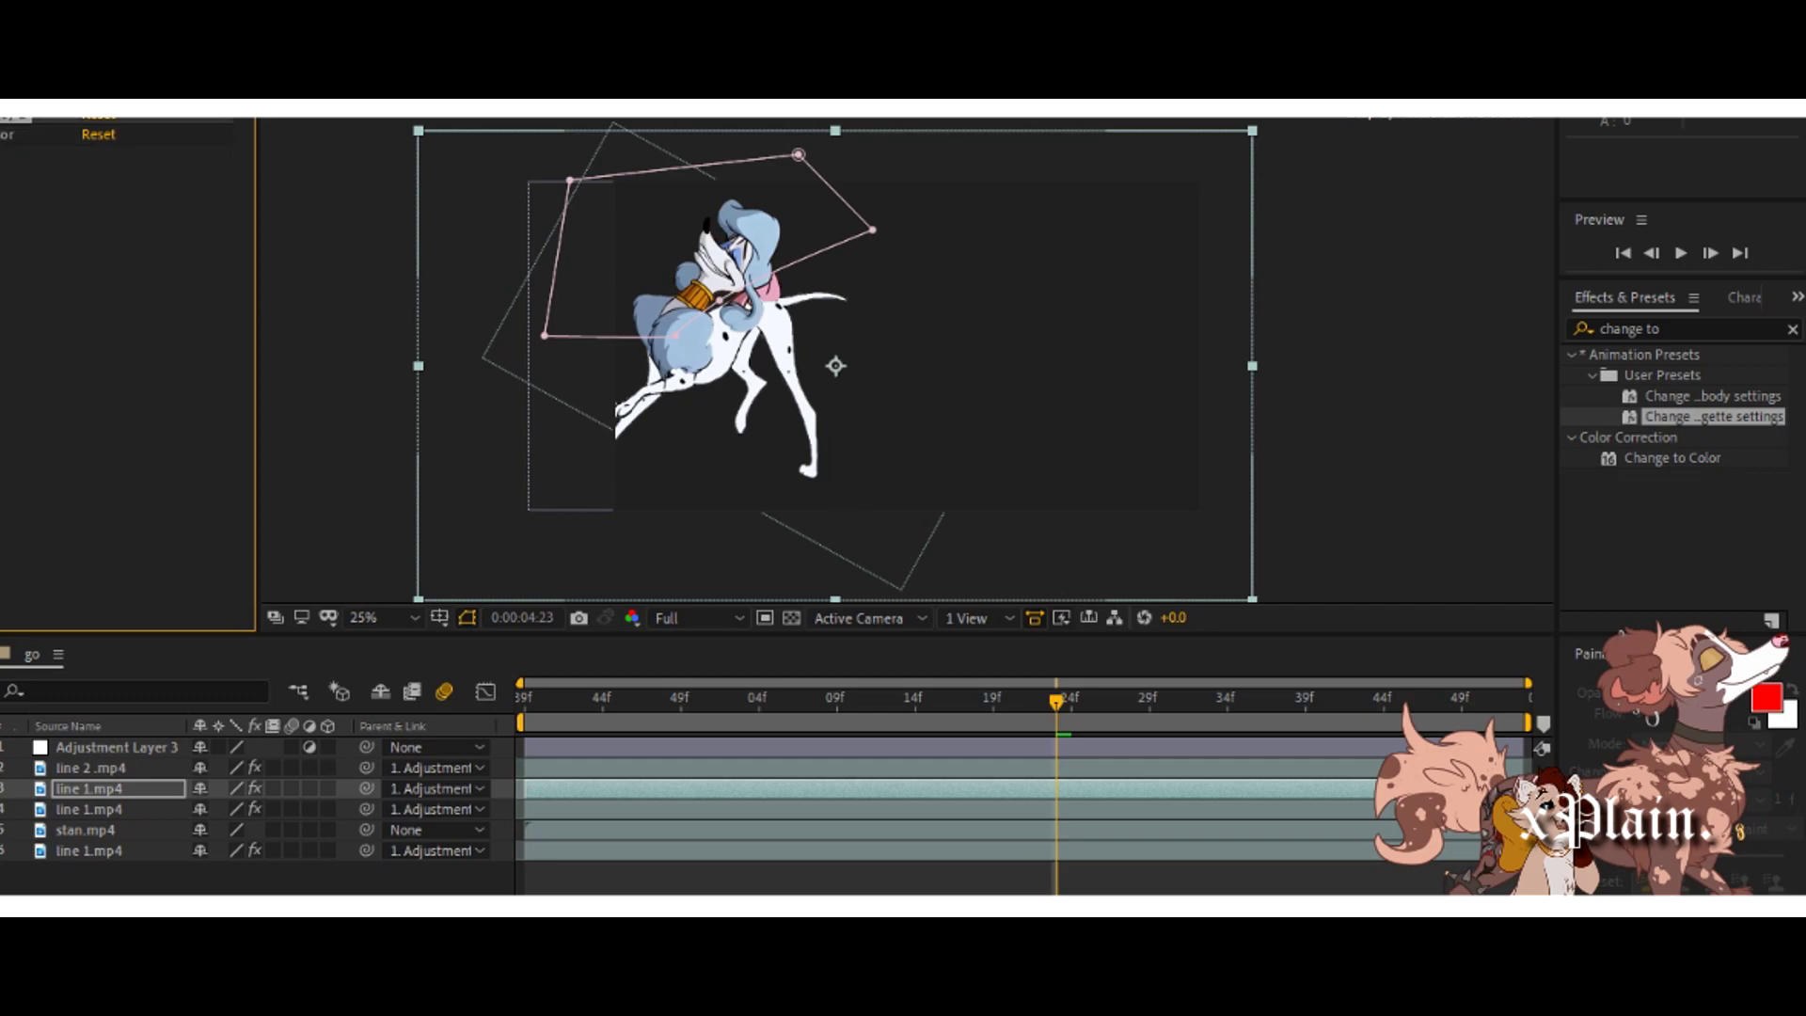
key(ctrl+d)
click(126, 328)
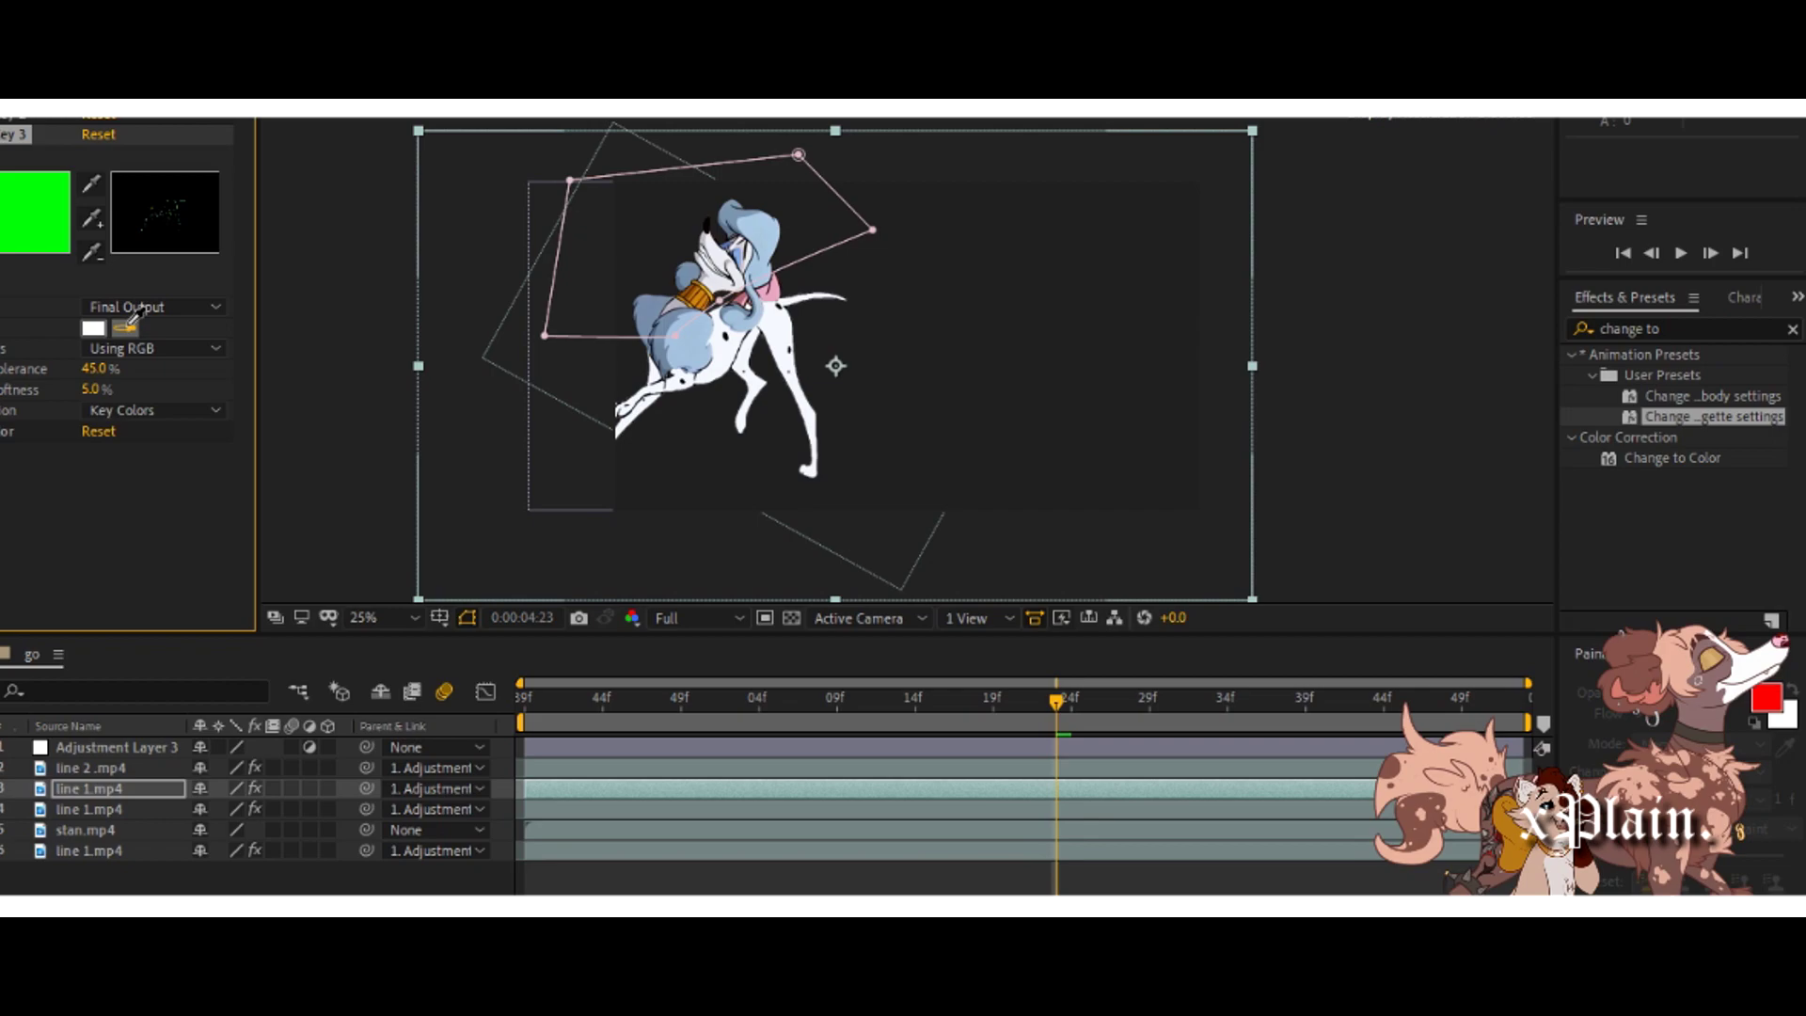
click(125, 327)
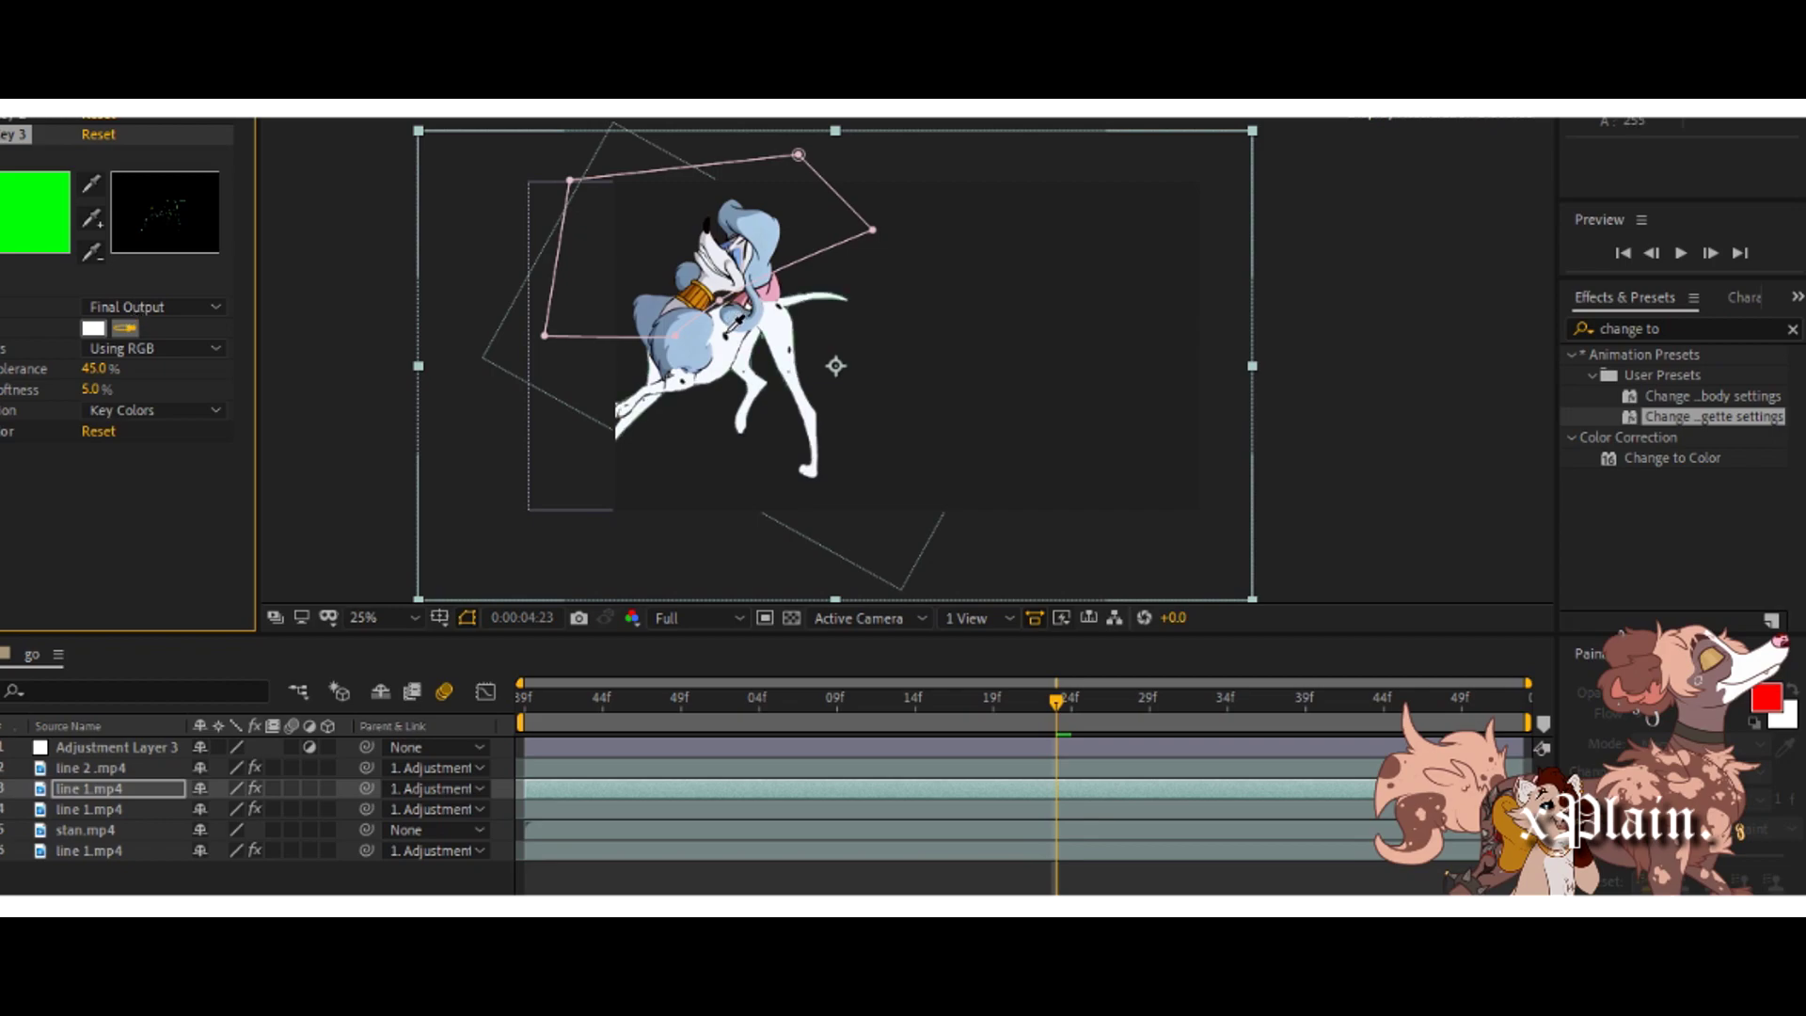
click(730, 329)
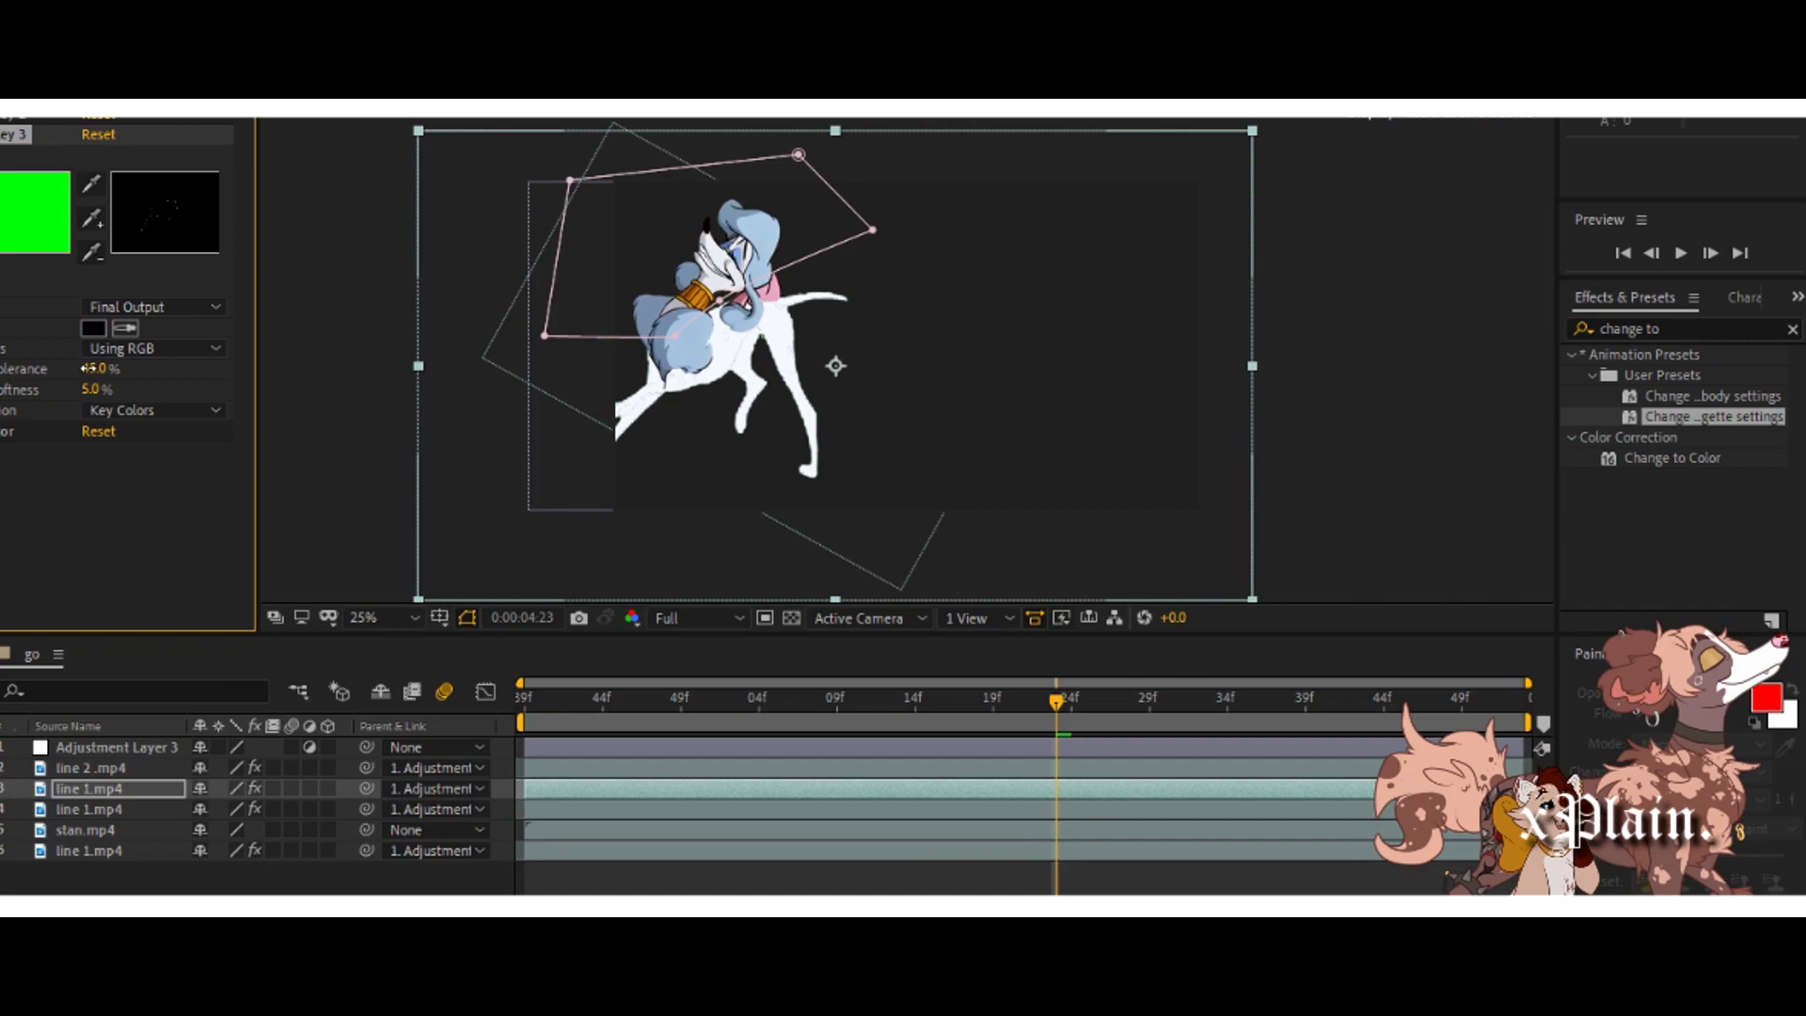
Set the black colour key to match using hue with 55% tolerance and 0% softness, and preview from 0:00:03:39.
drag(86, 368, 102, 373)
click(108, 349)
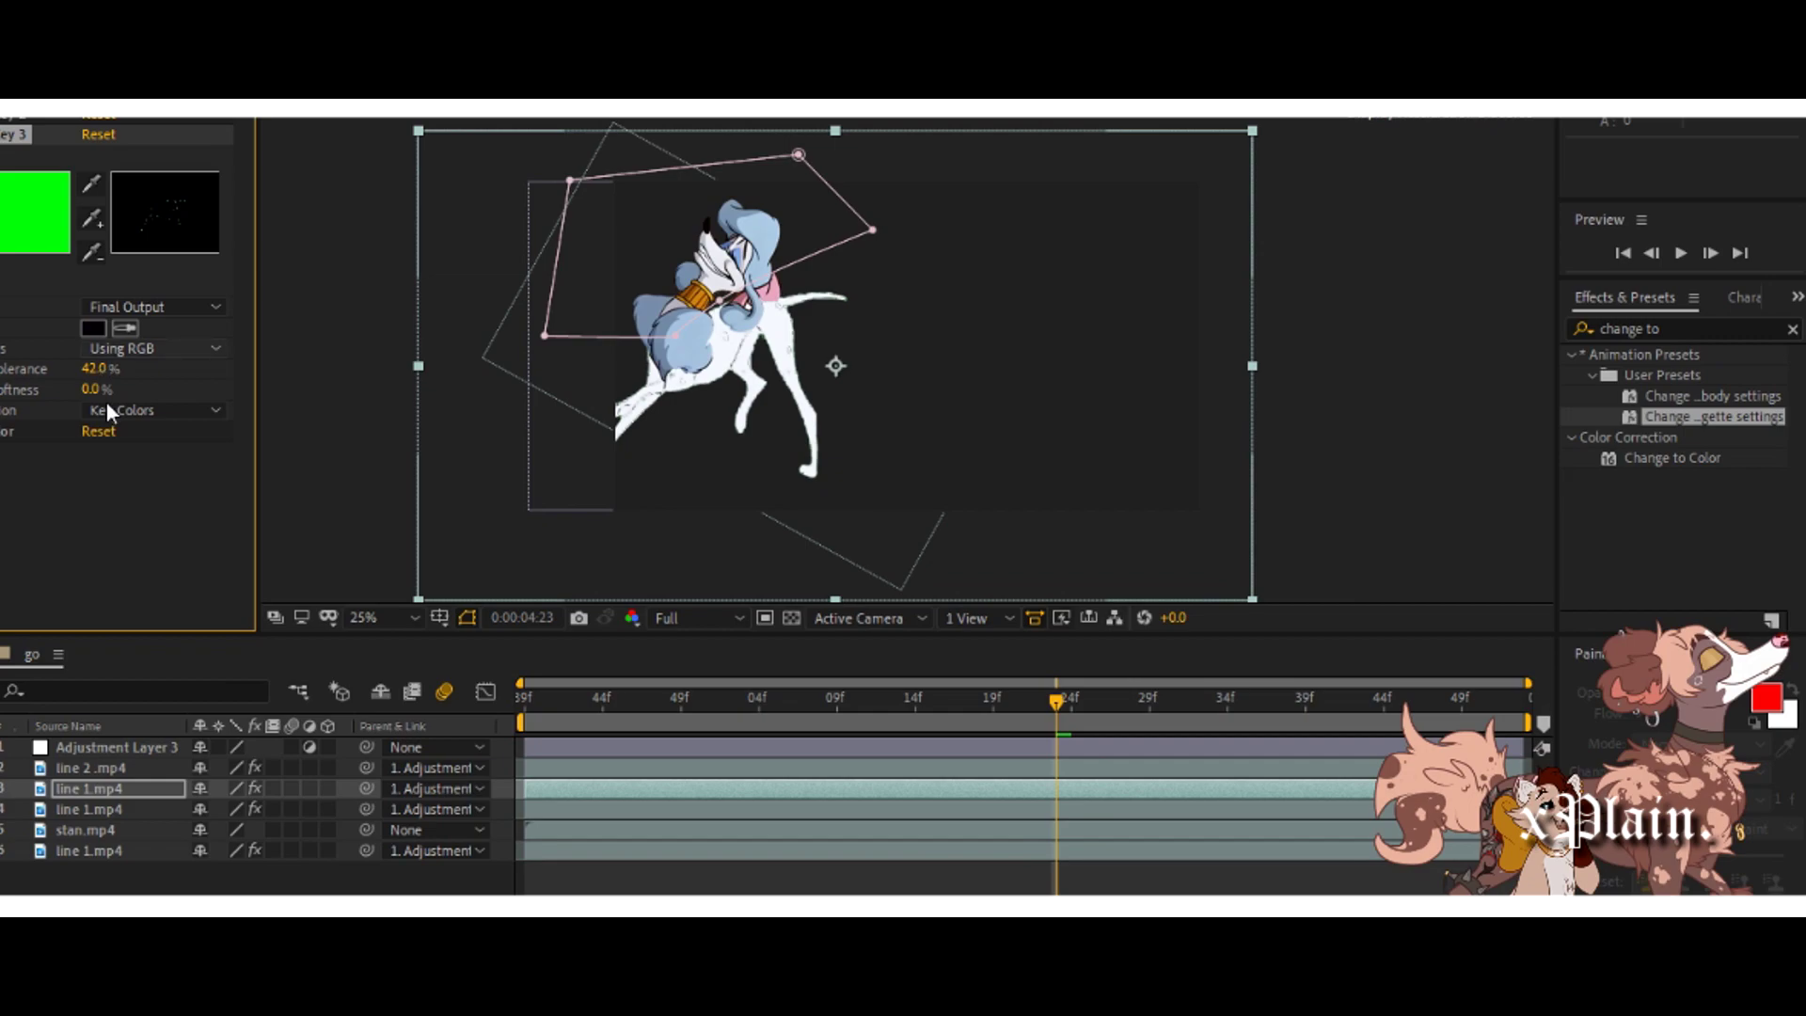
click(105, 403)
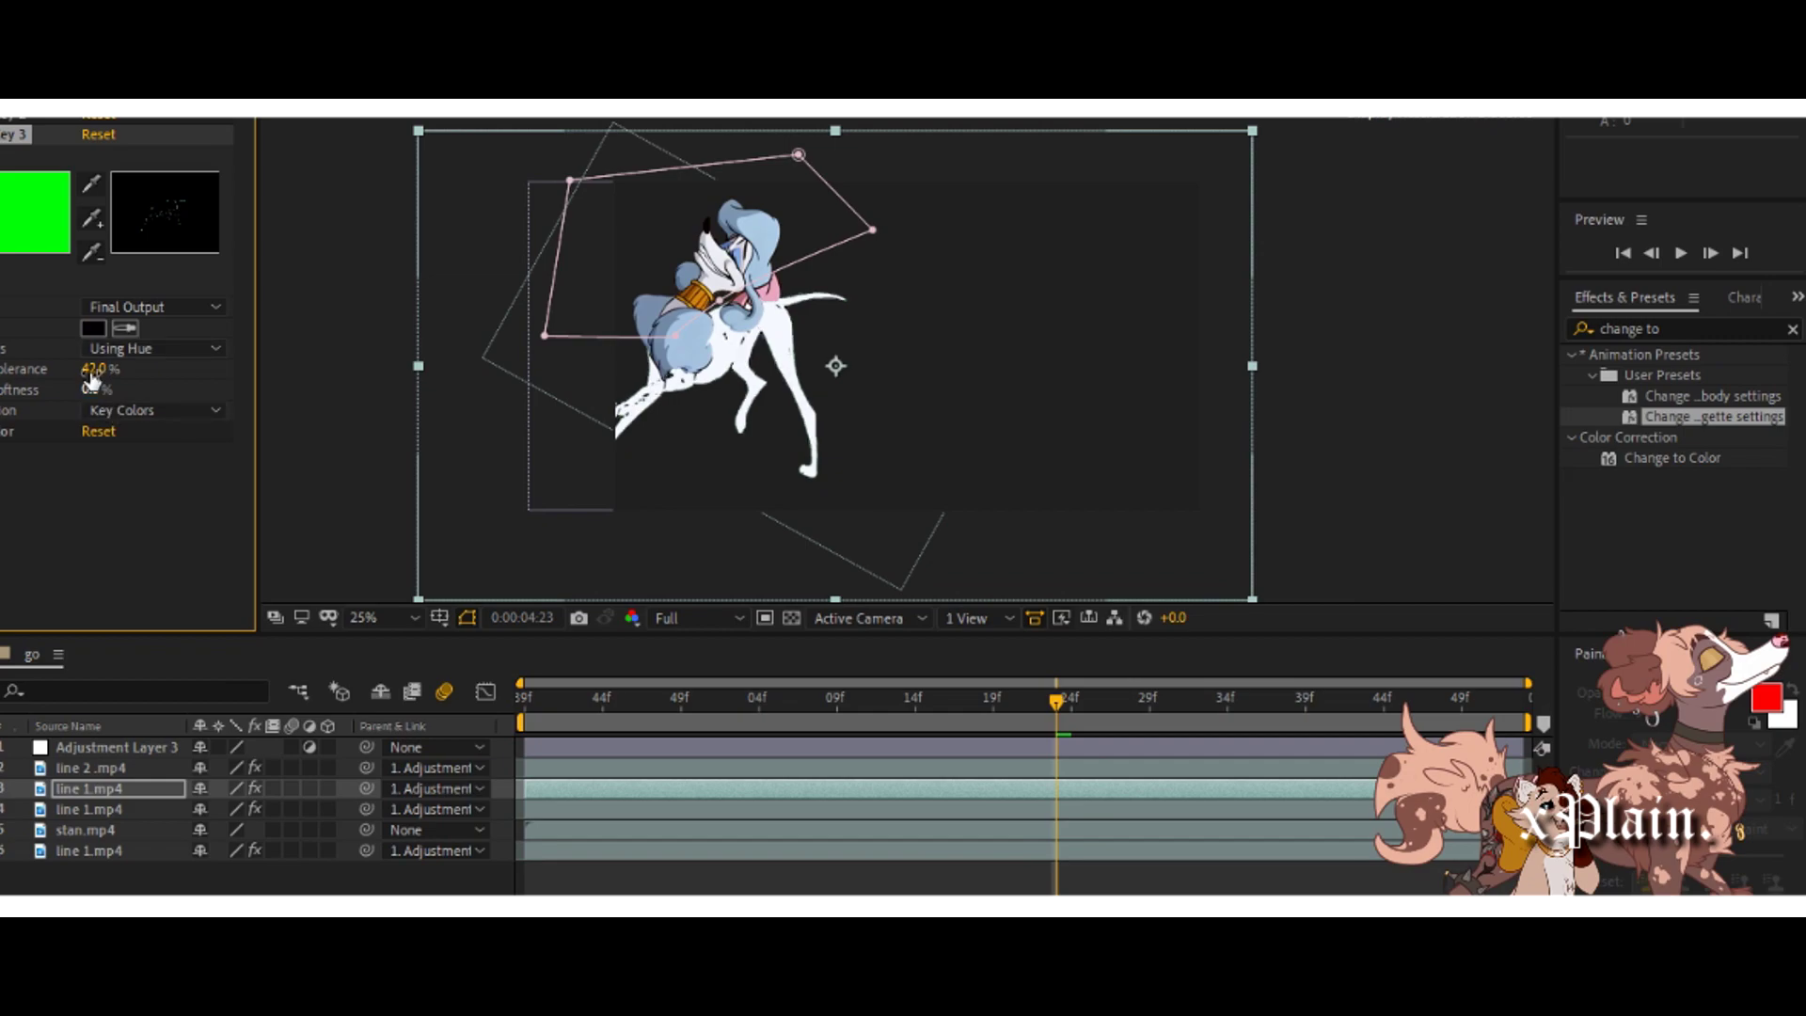
drag(92, 378, 99, 379)
drag(1059, 707, 519, 804)
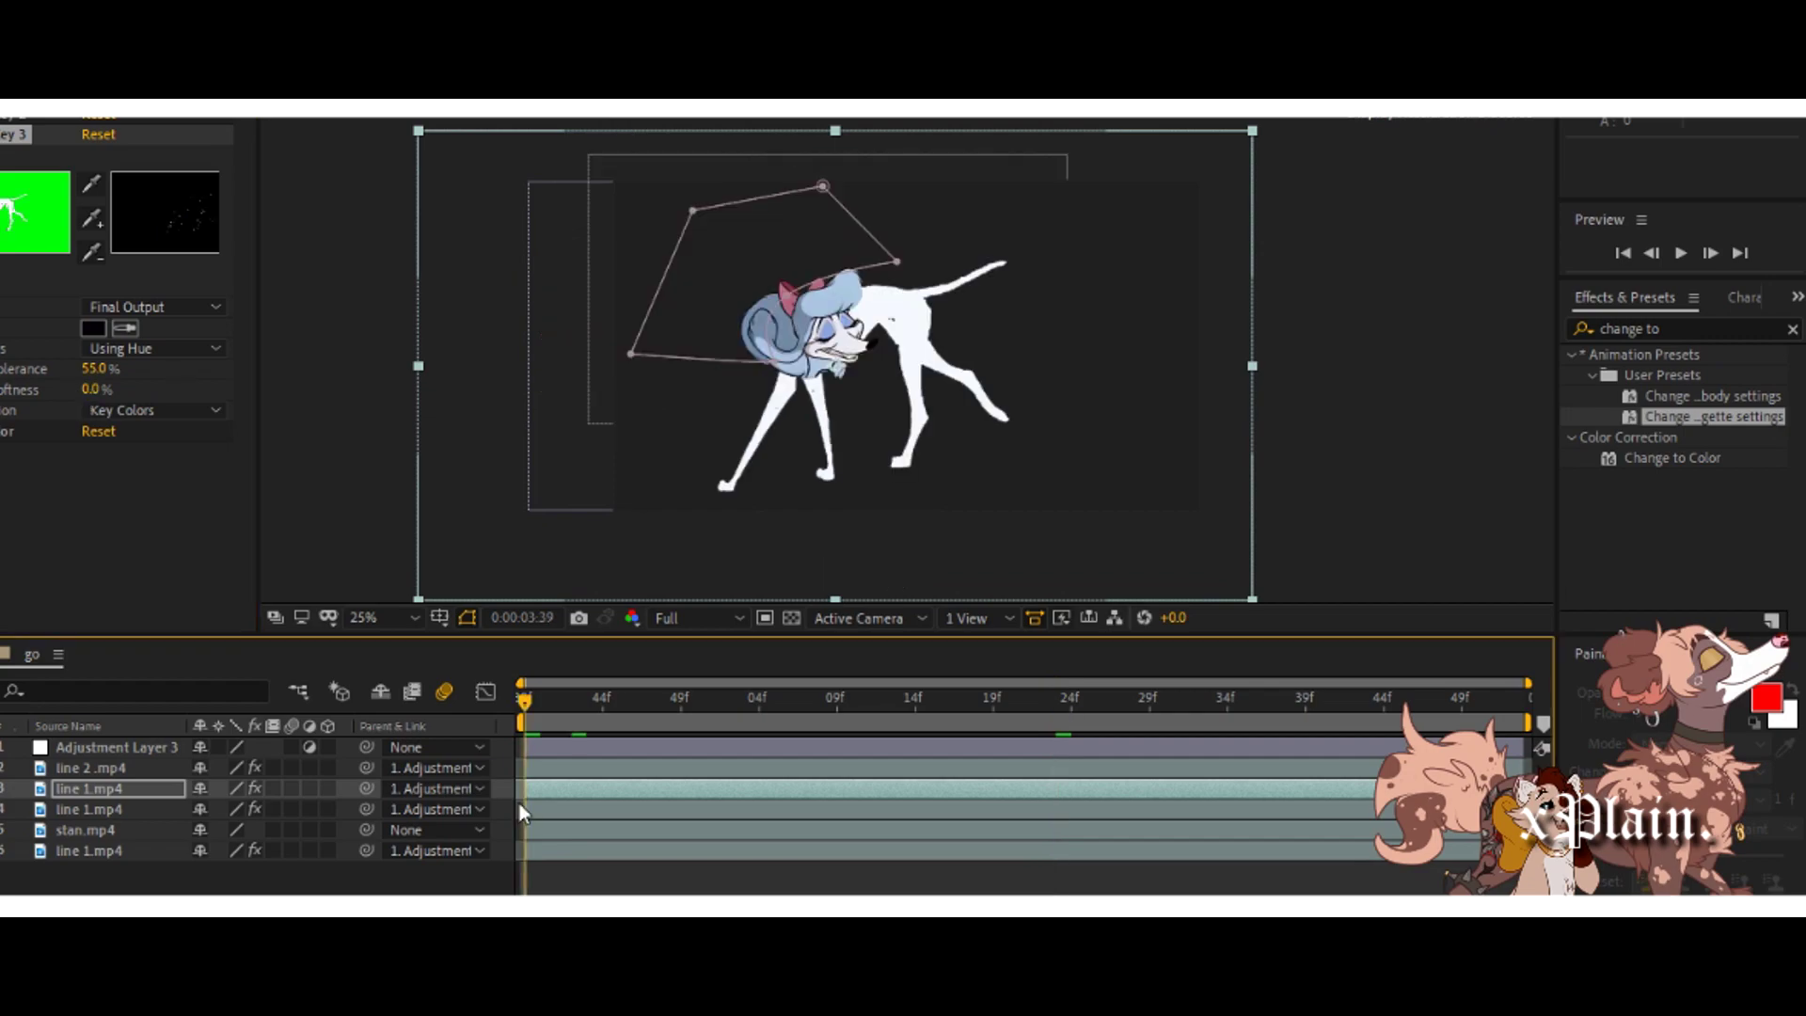
key(space)
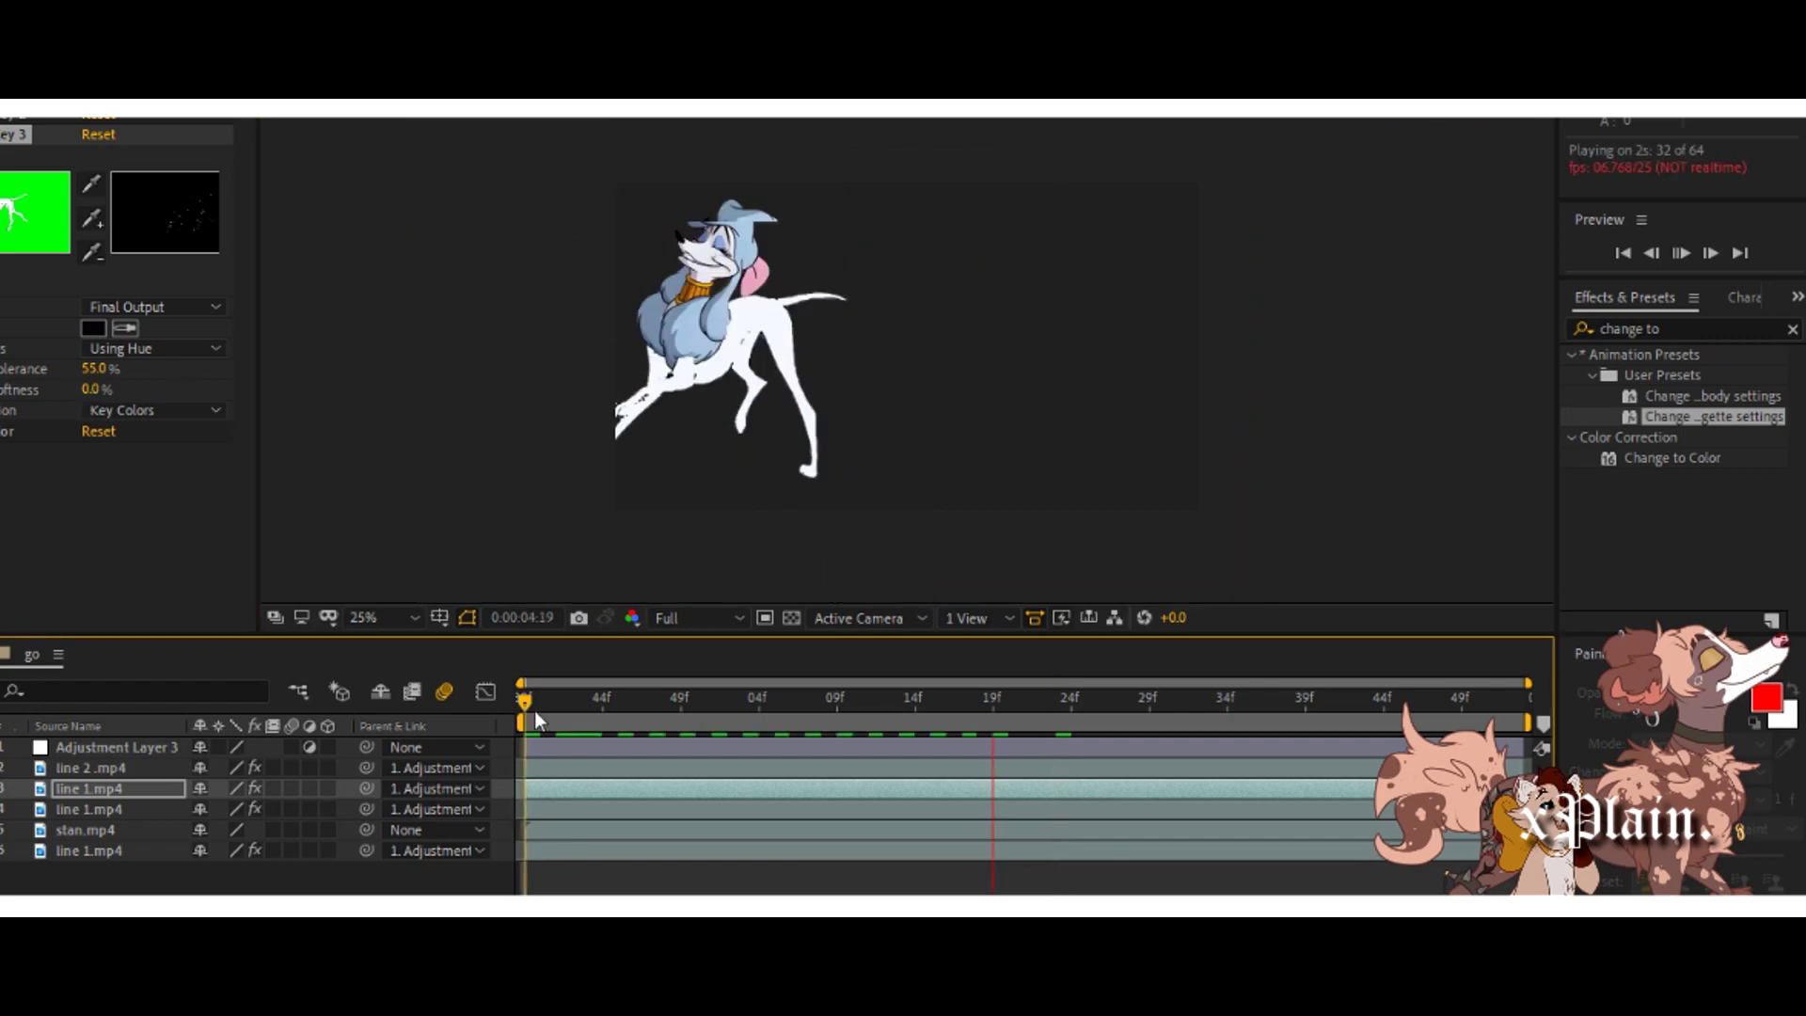
Try matching the black colour key by chroma with 0% tolerance, and undo back to hue matching with 42% tolerance.
click(150, 414)
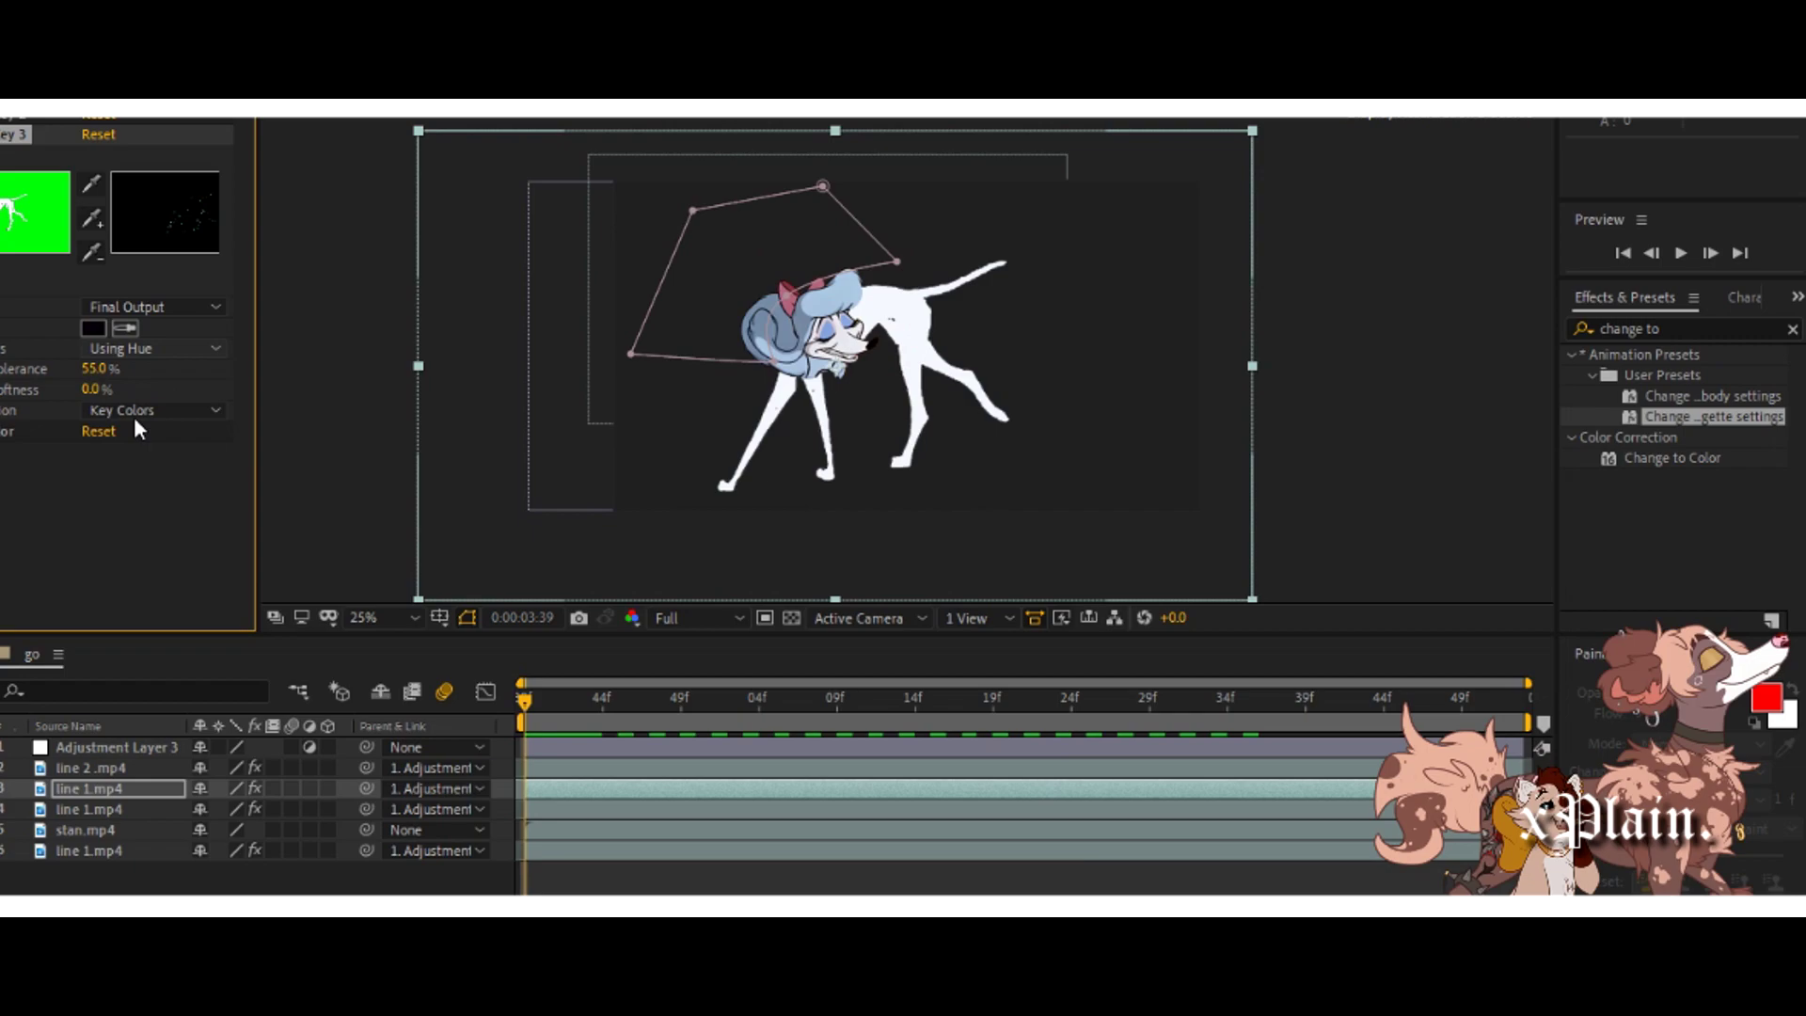
click(135, 419)
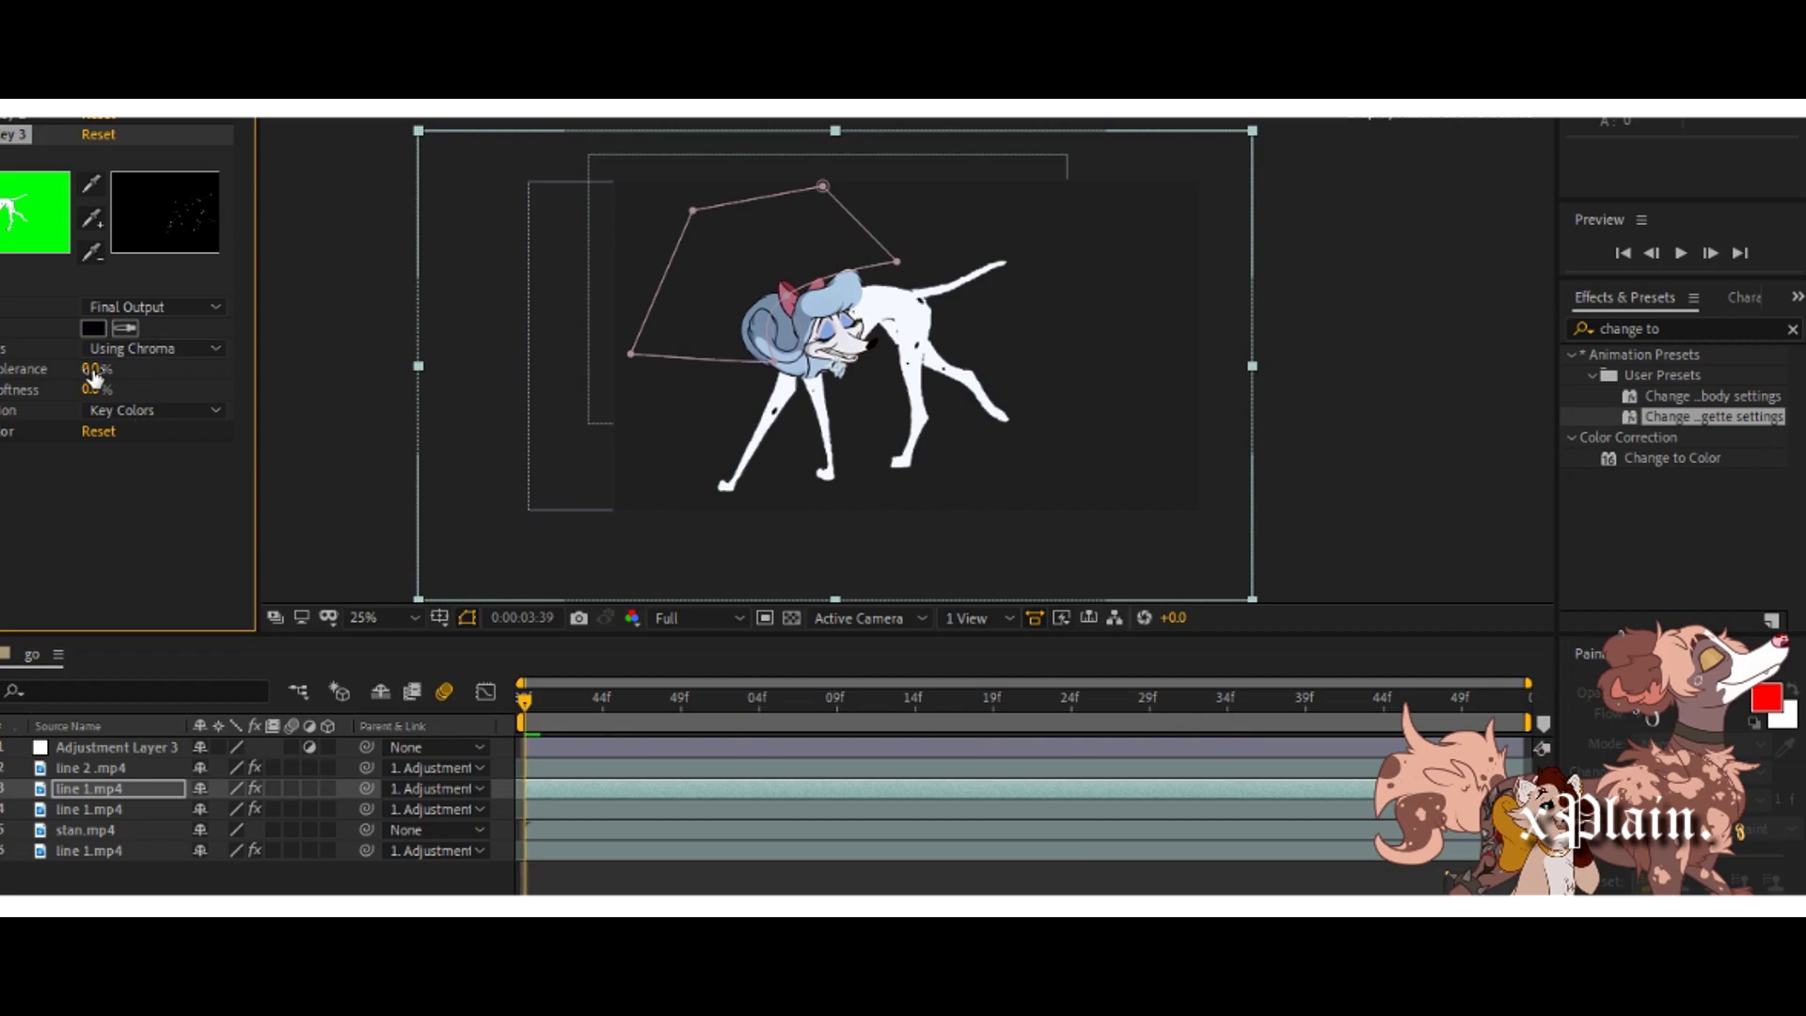
key(ctrl+z)
key(ctrl+z)
Scrub through the rest of the timeline and preview the animation from 0:00:03:39 to check the body spots.
click(1057, 698)
drag(1057, 698, 1522, 698)
key(Home)
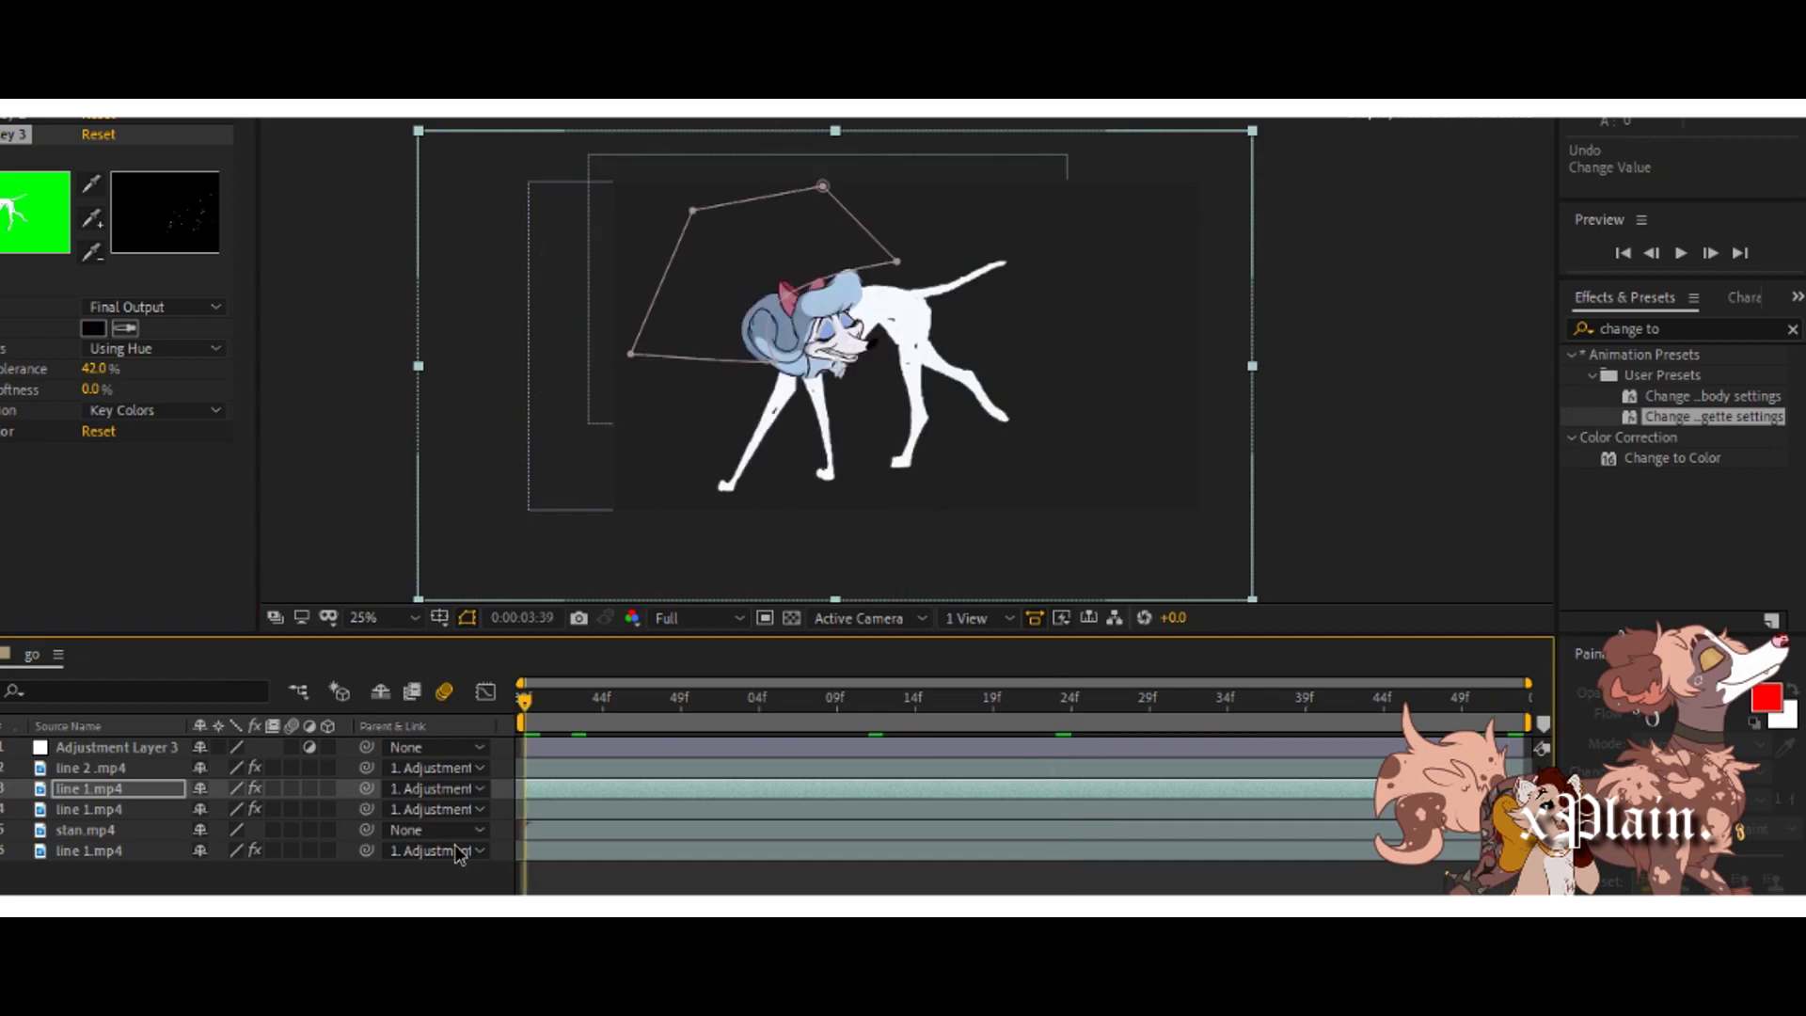
key(space)
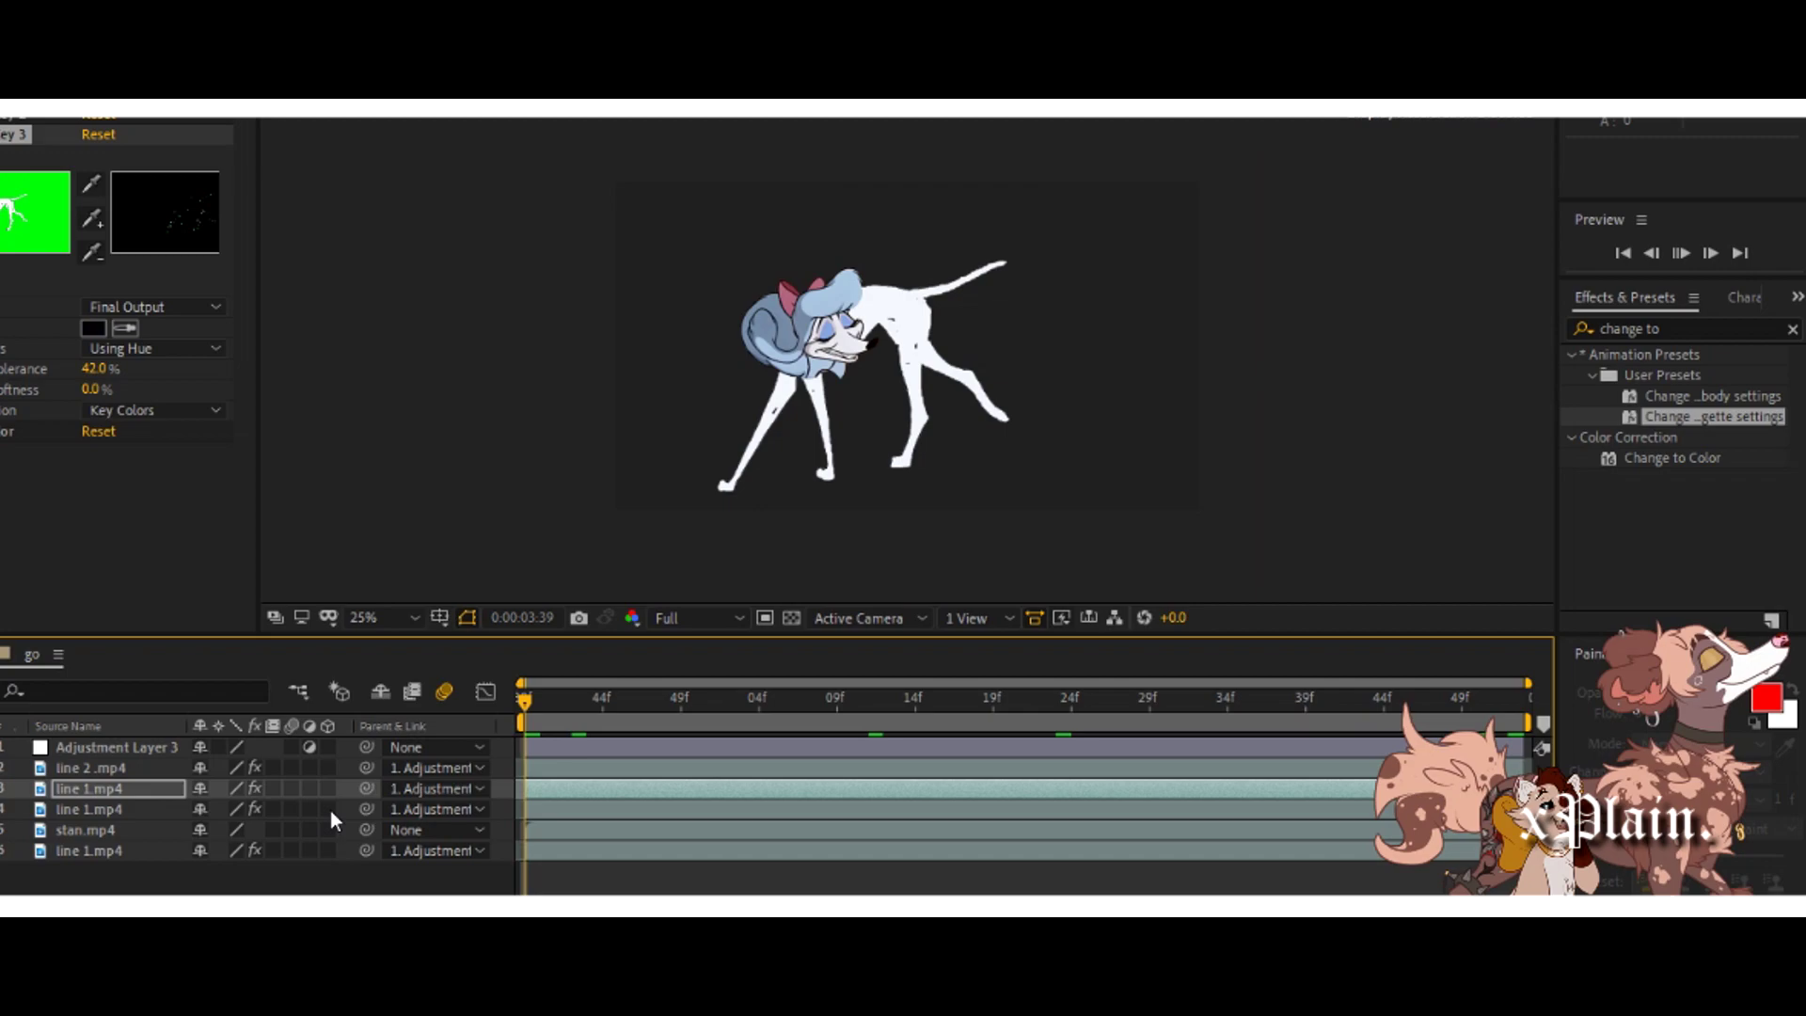
key(space)
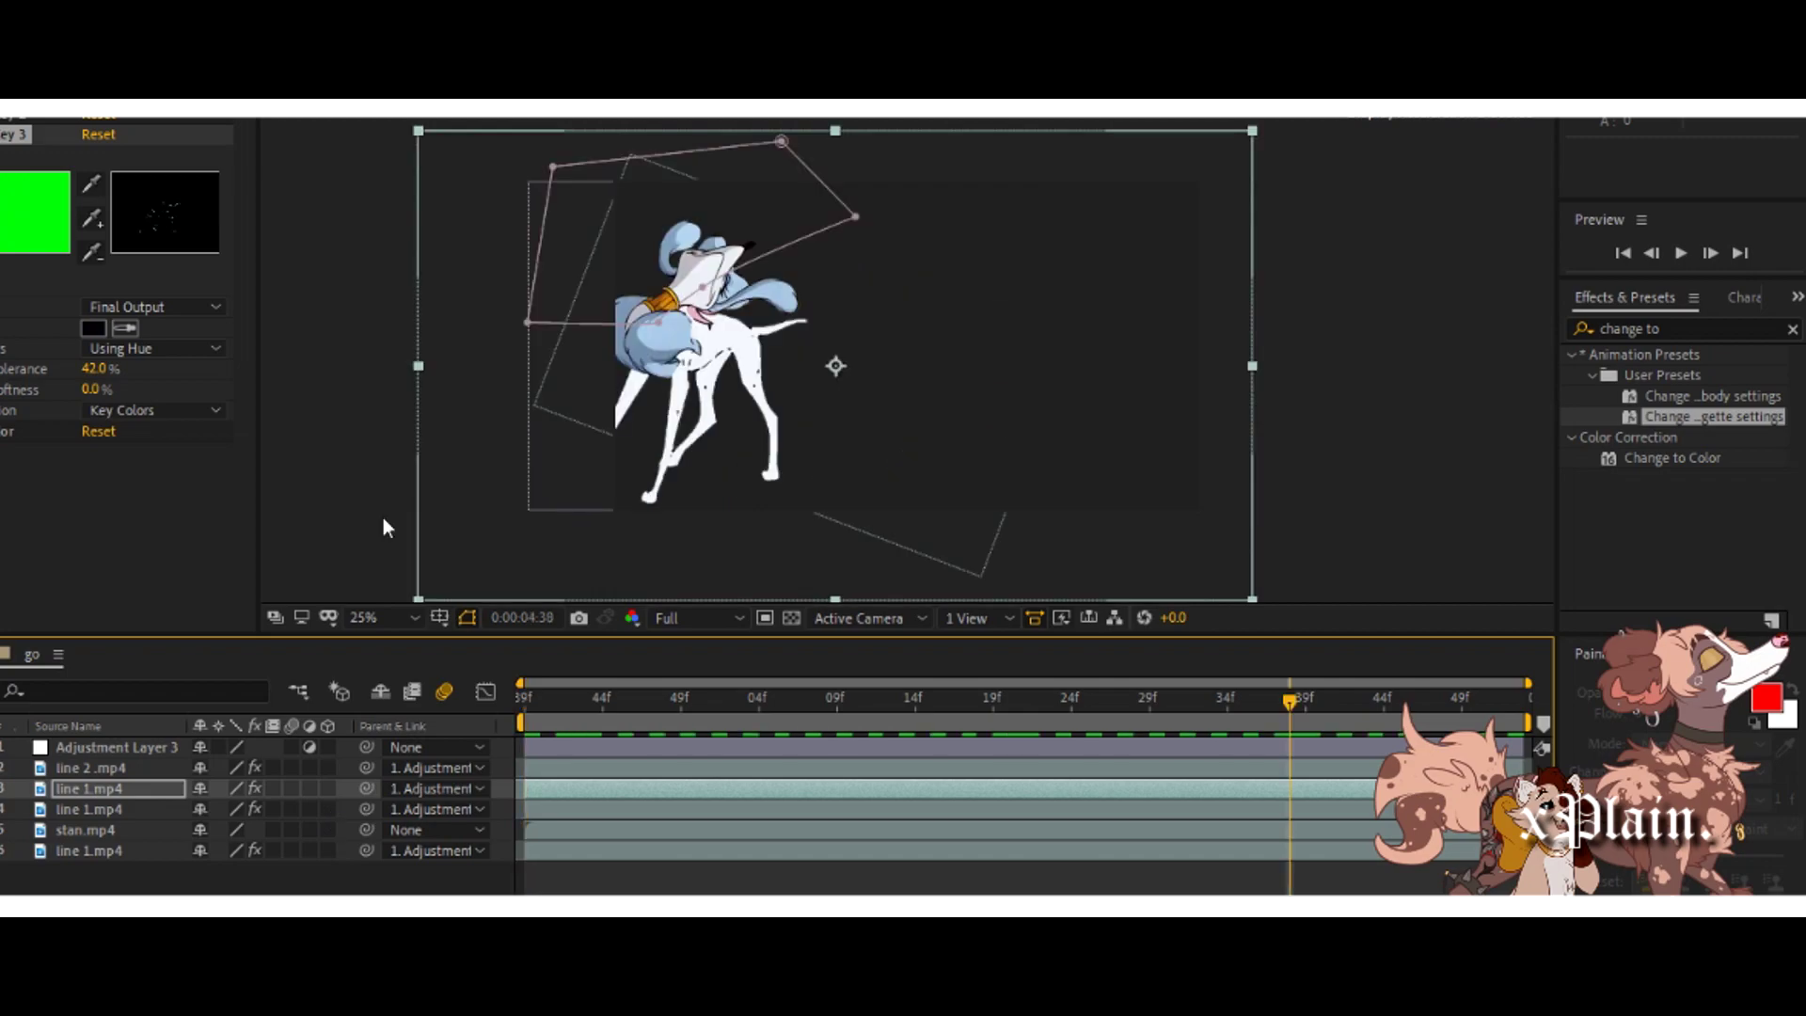
Fine-tune the black colour key's matching tolerance at 0:00:04:38 and hide the stan.mp4 background layer.
click(94, 372)
click(94, 371)
click(95, 539)
drag(98, 370, 102, 371)
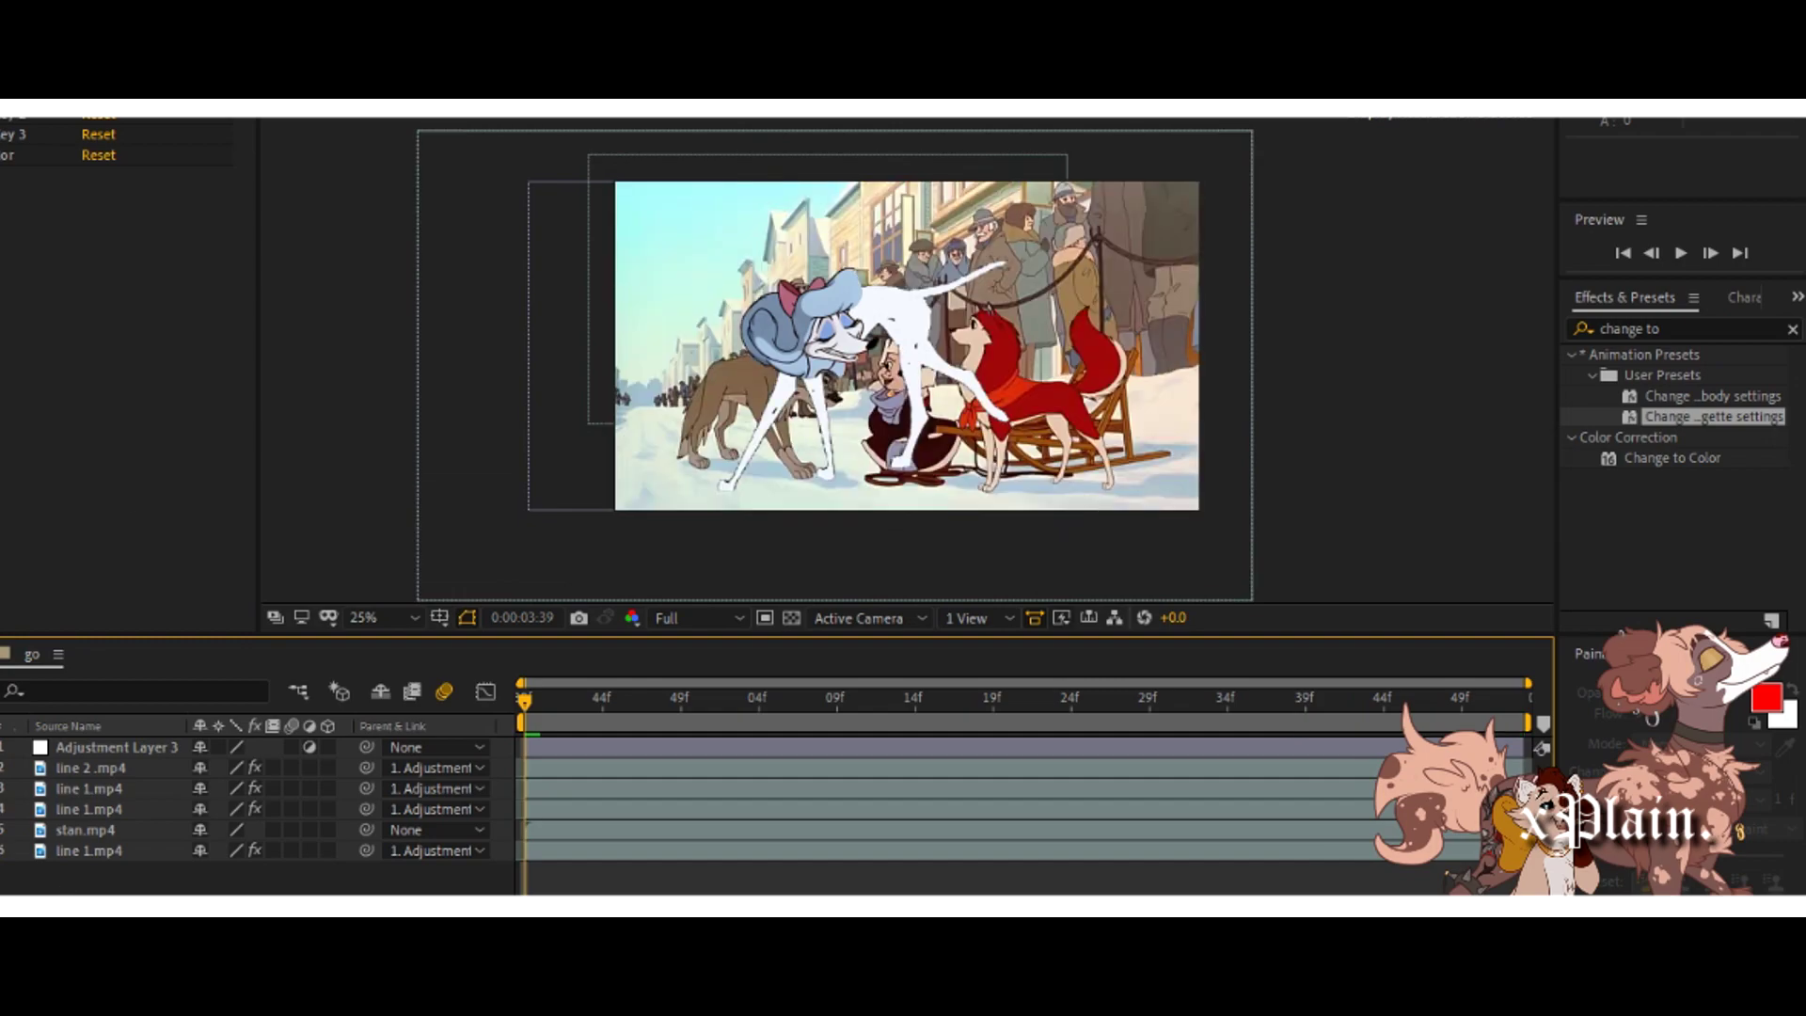
click(2, 829)
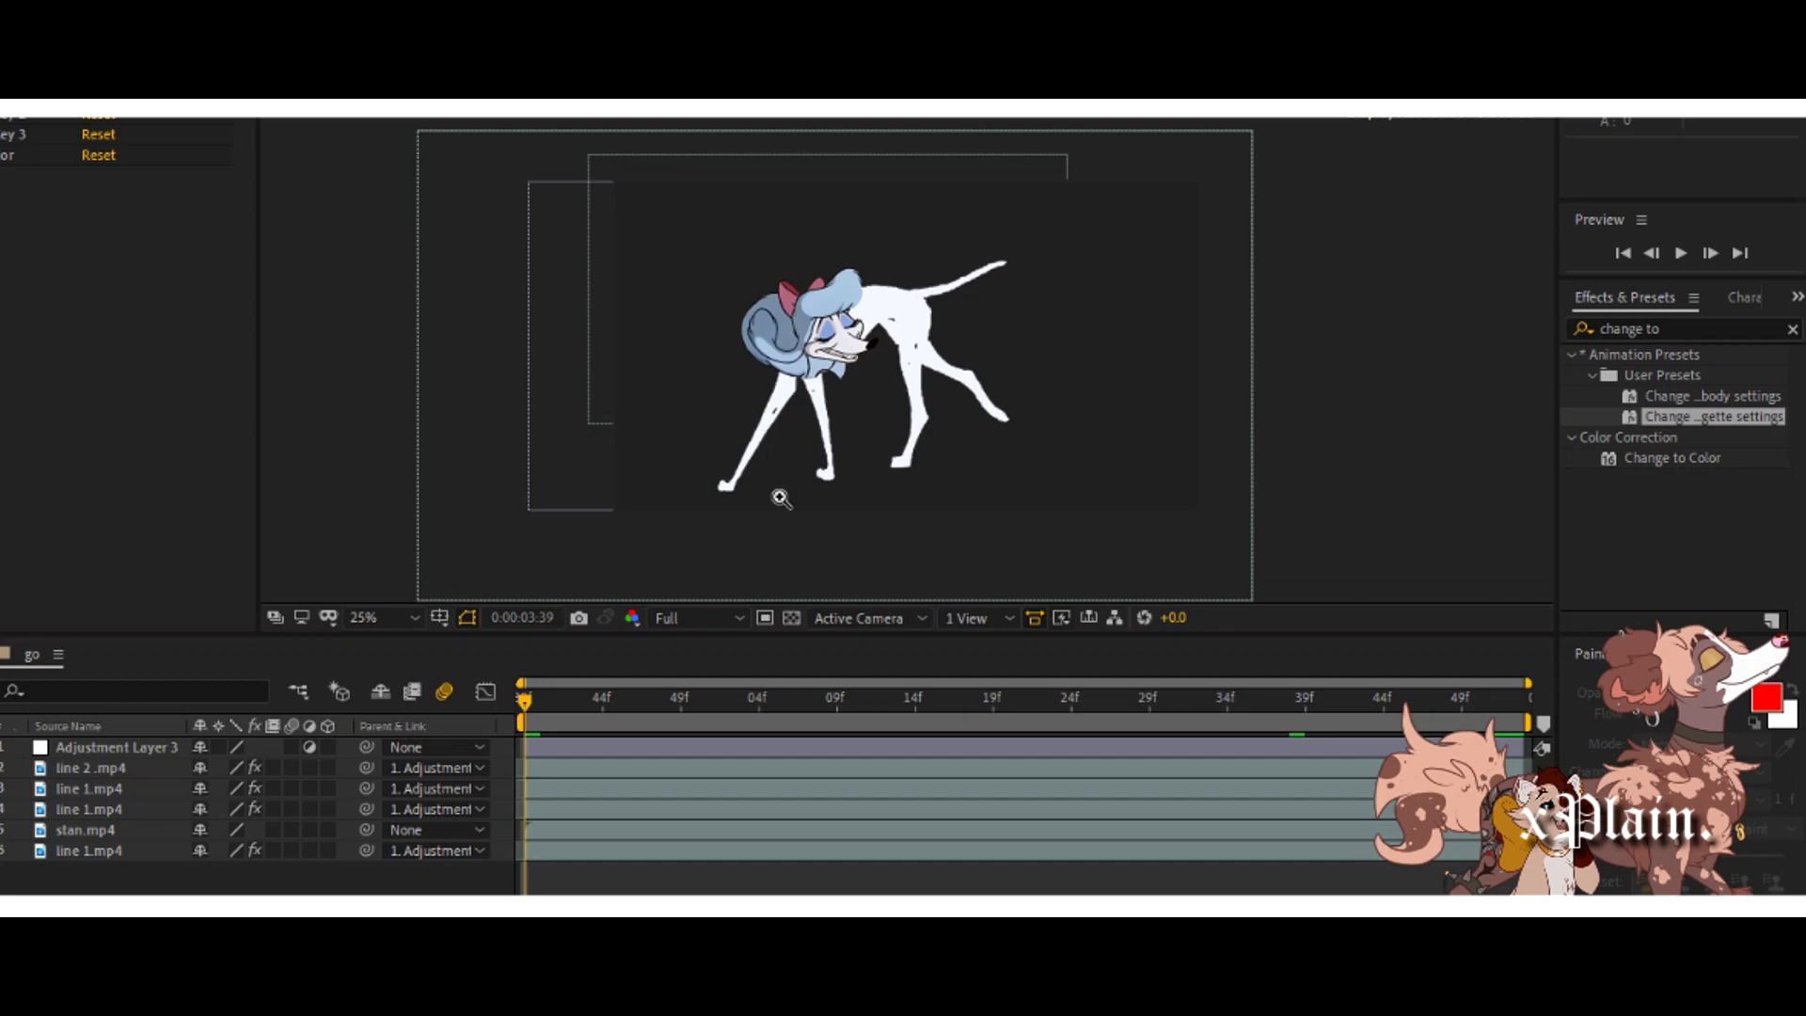
Draw a closed, rounded fur-puff shape with the Pen tool just above the dog's front paw on a new shape layer.
scroll(790, 472, up, 2)
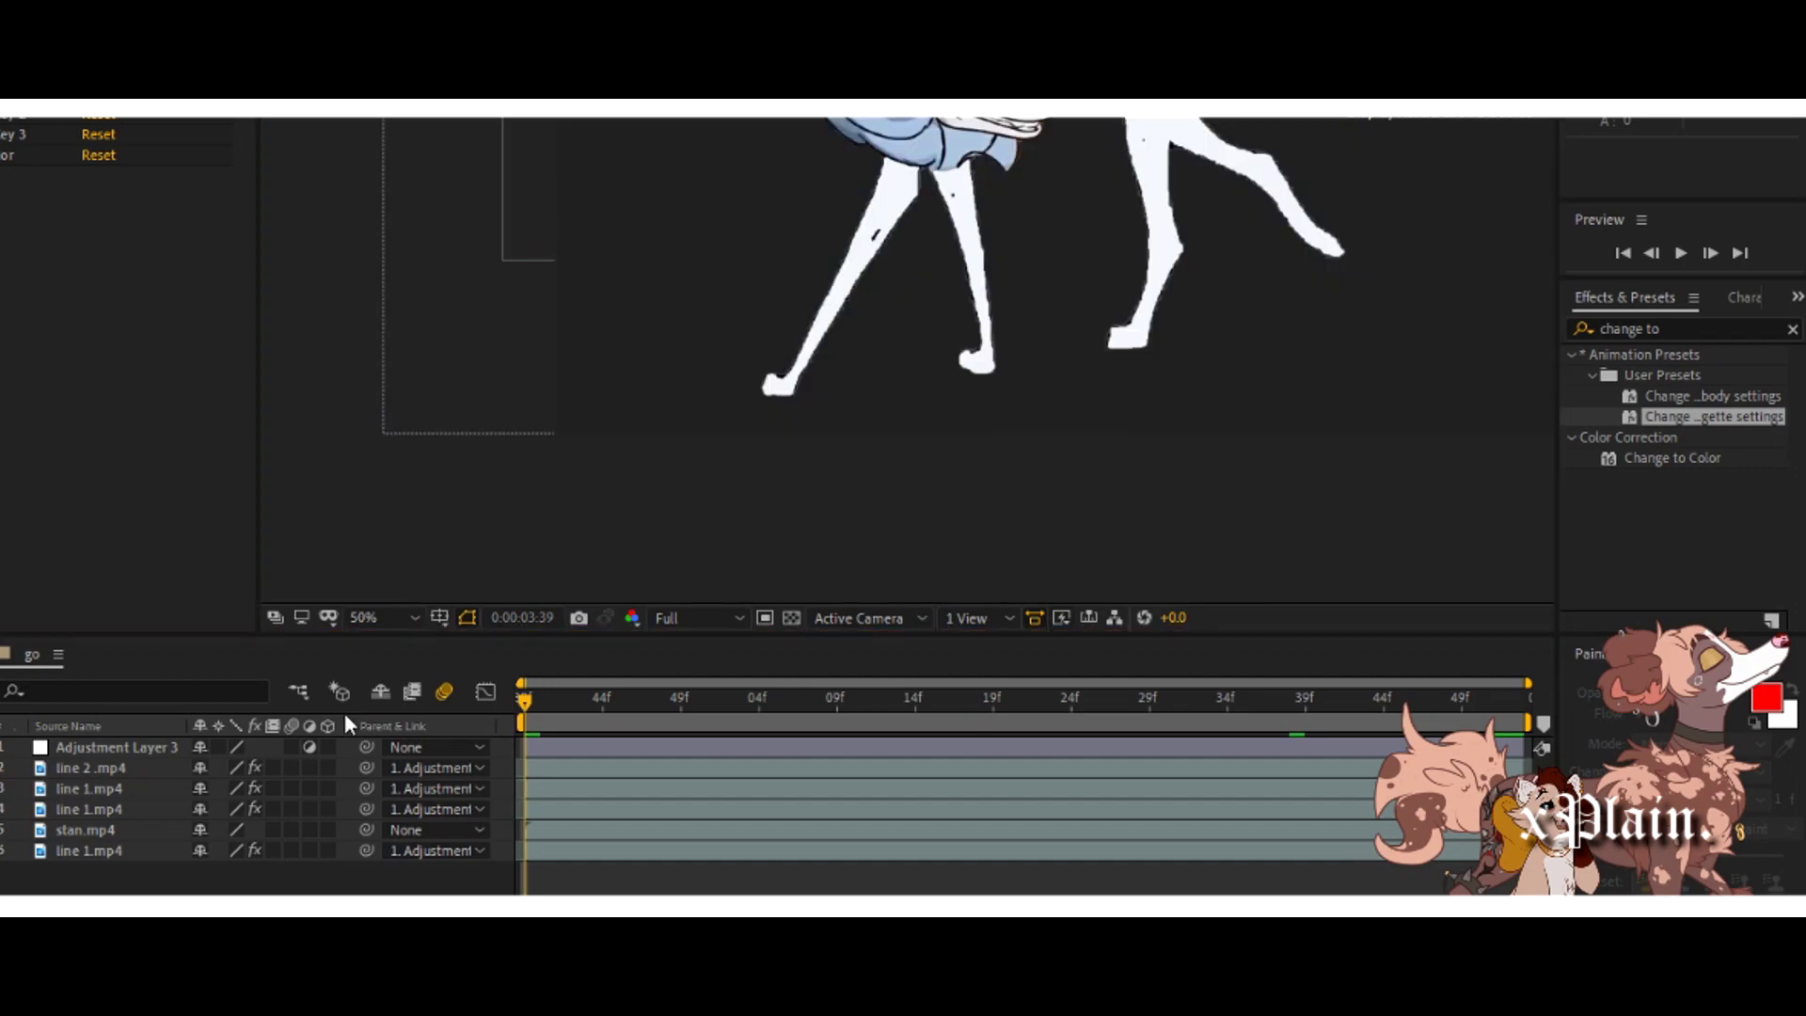
click(334, 877)
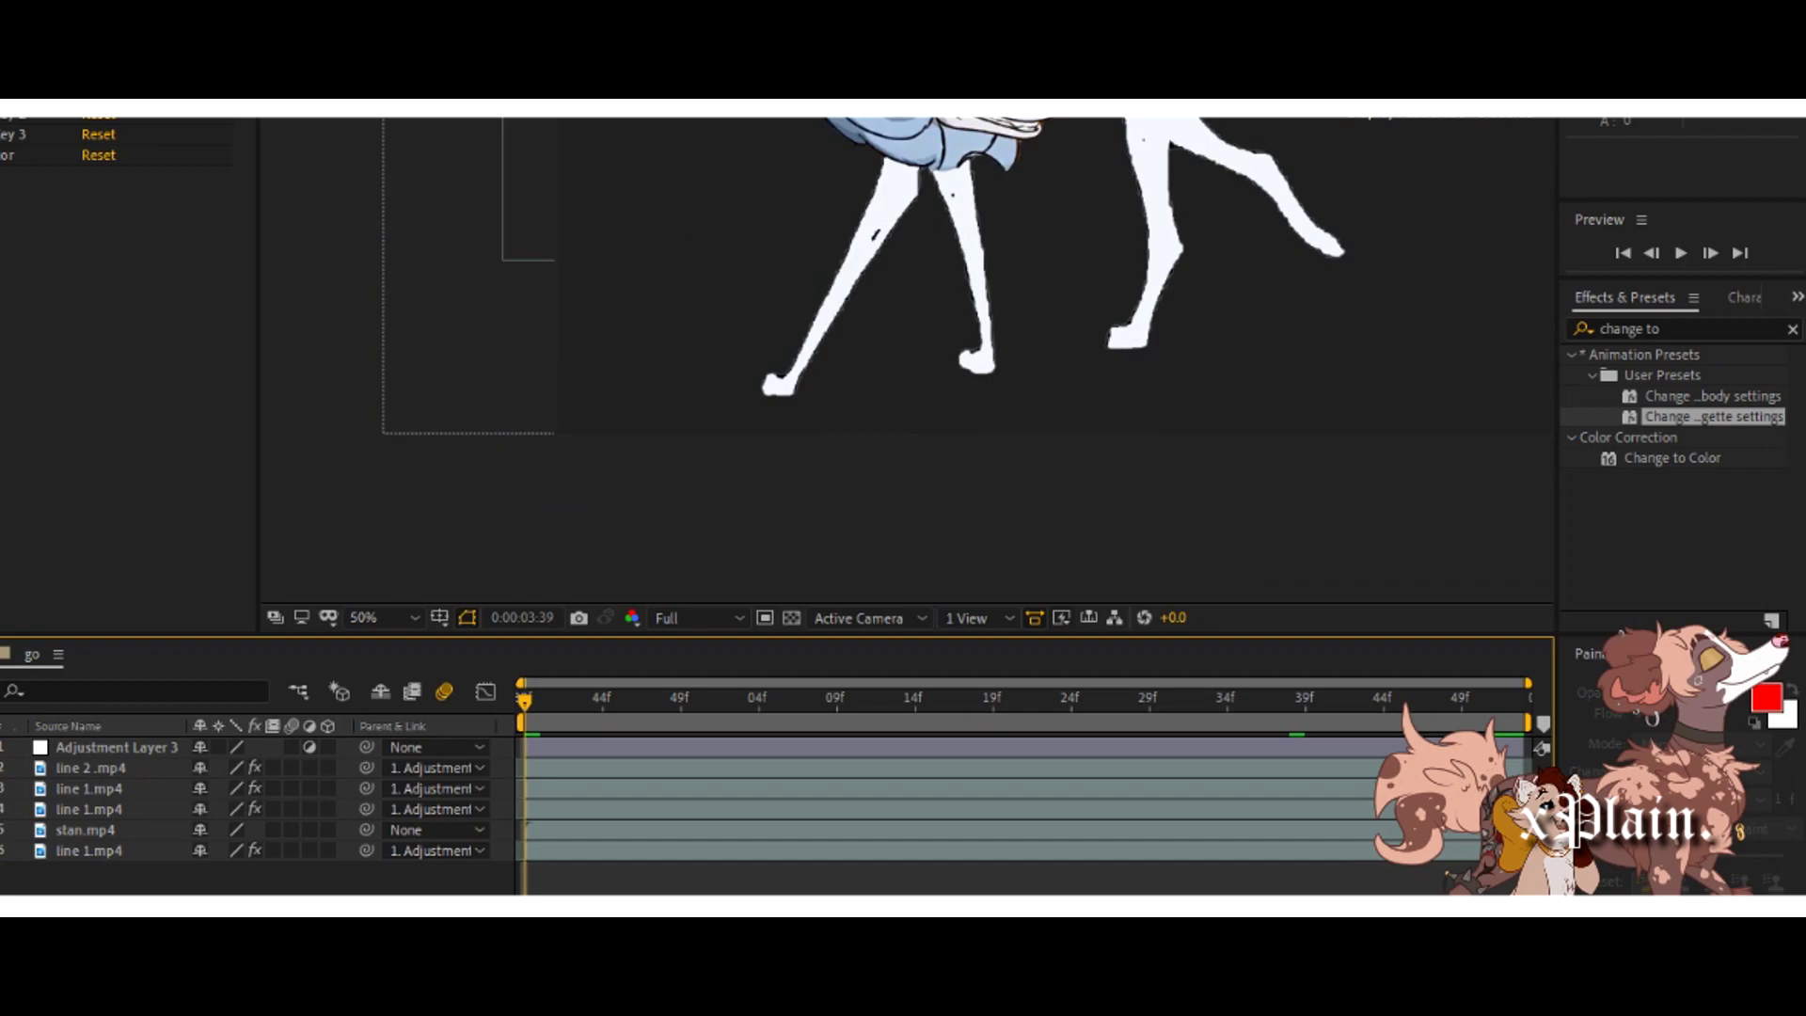
key(z)
click(852, 329)
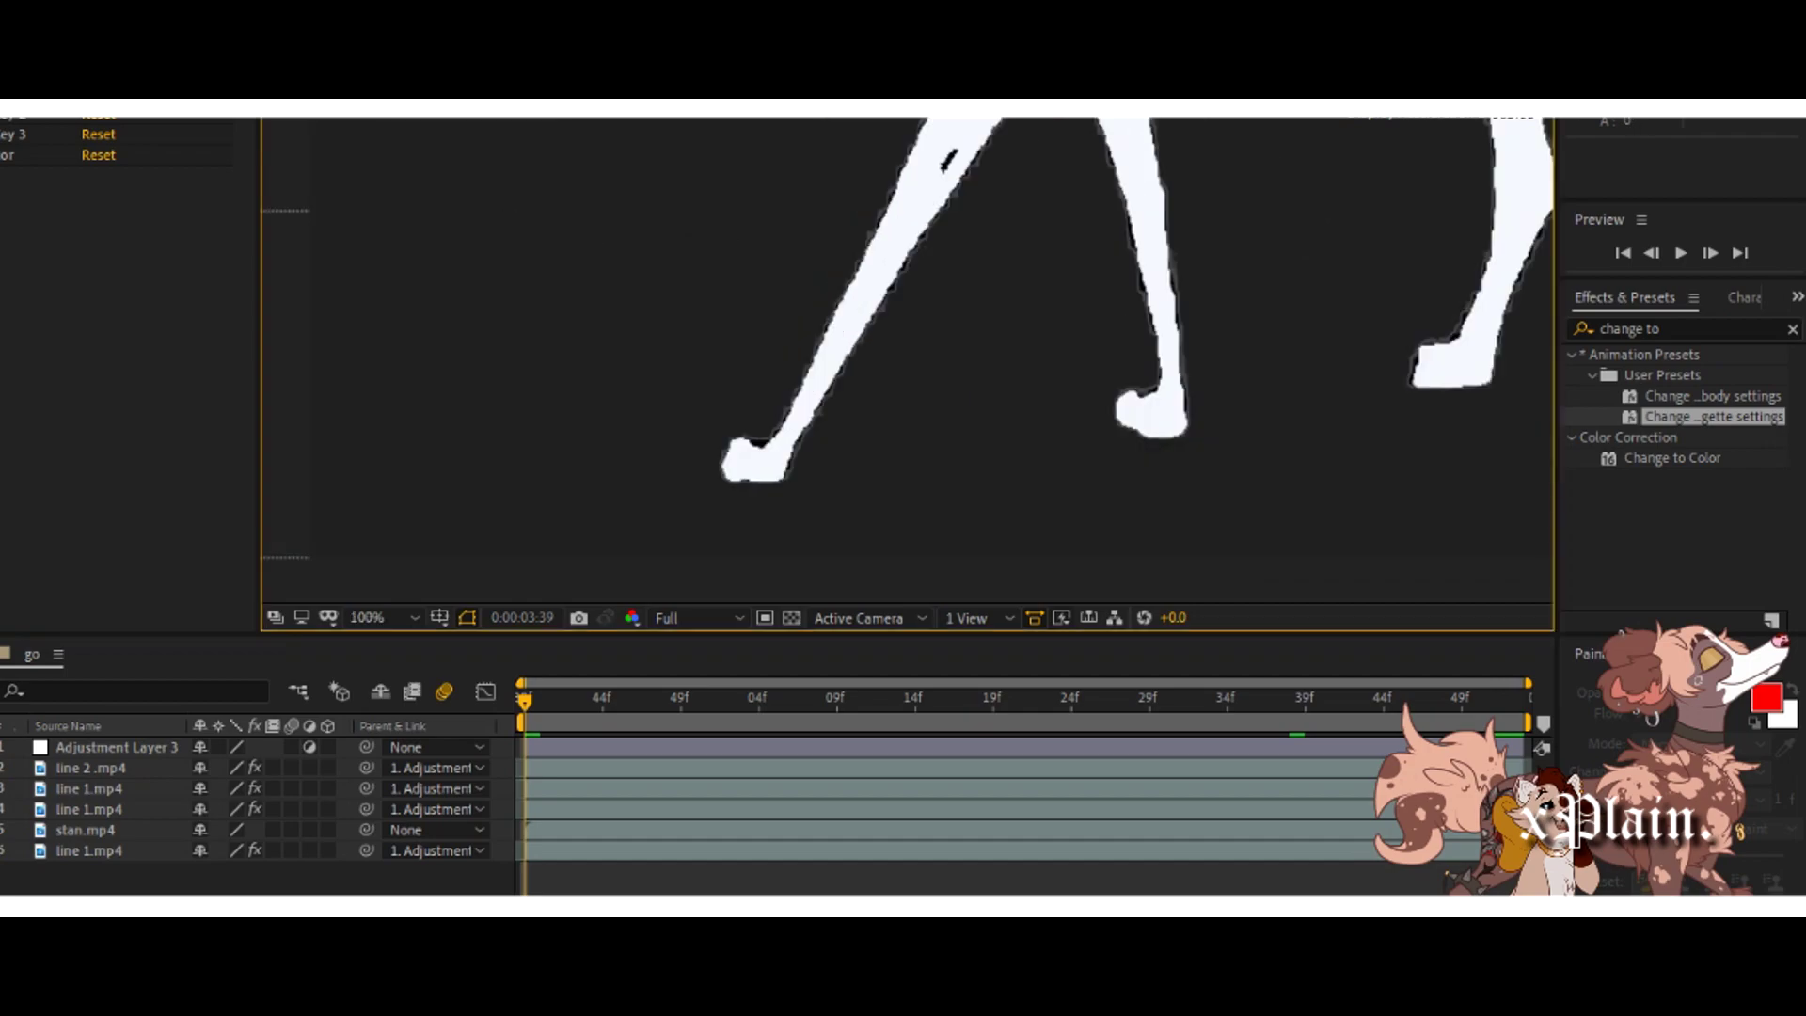
click(775, 319)
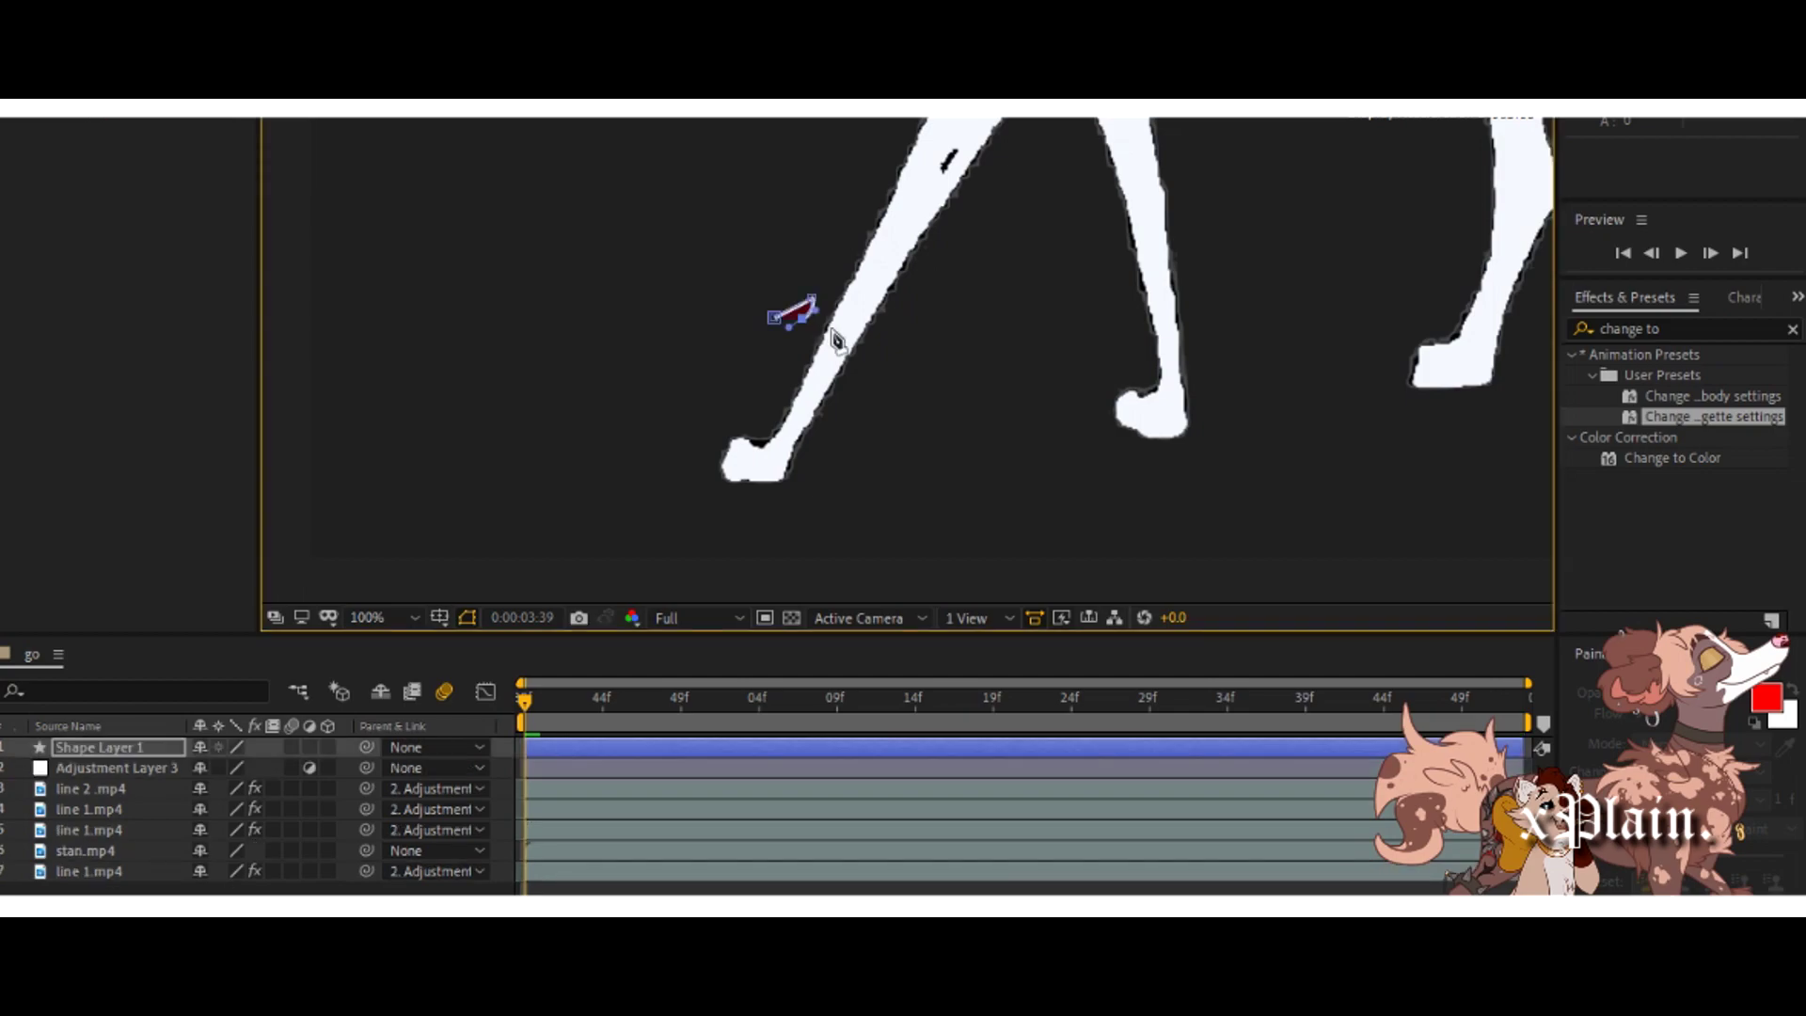
drag(849, 385, 829, 375)
drag(825, 364, 819, 361)
drag(838, 413, 833, 425)
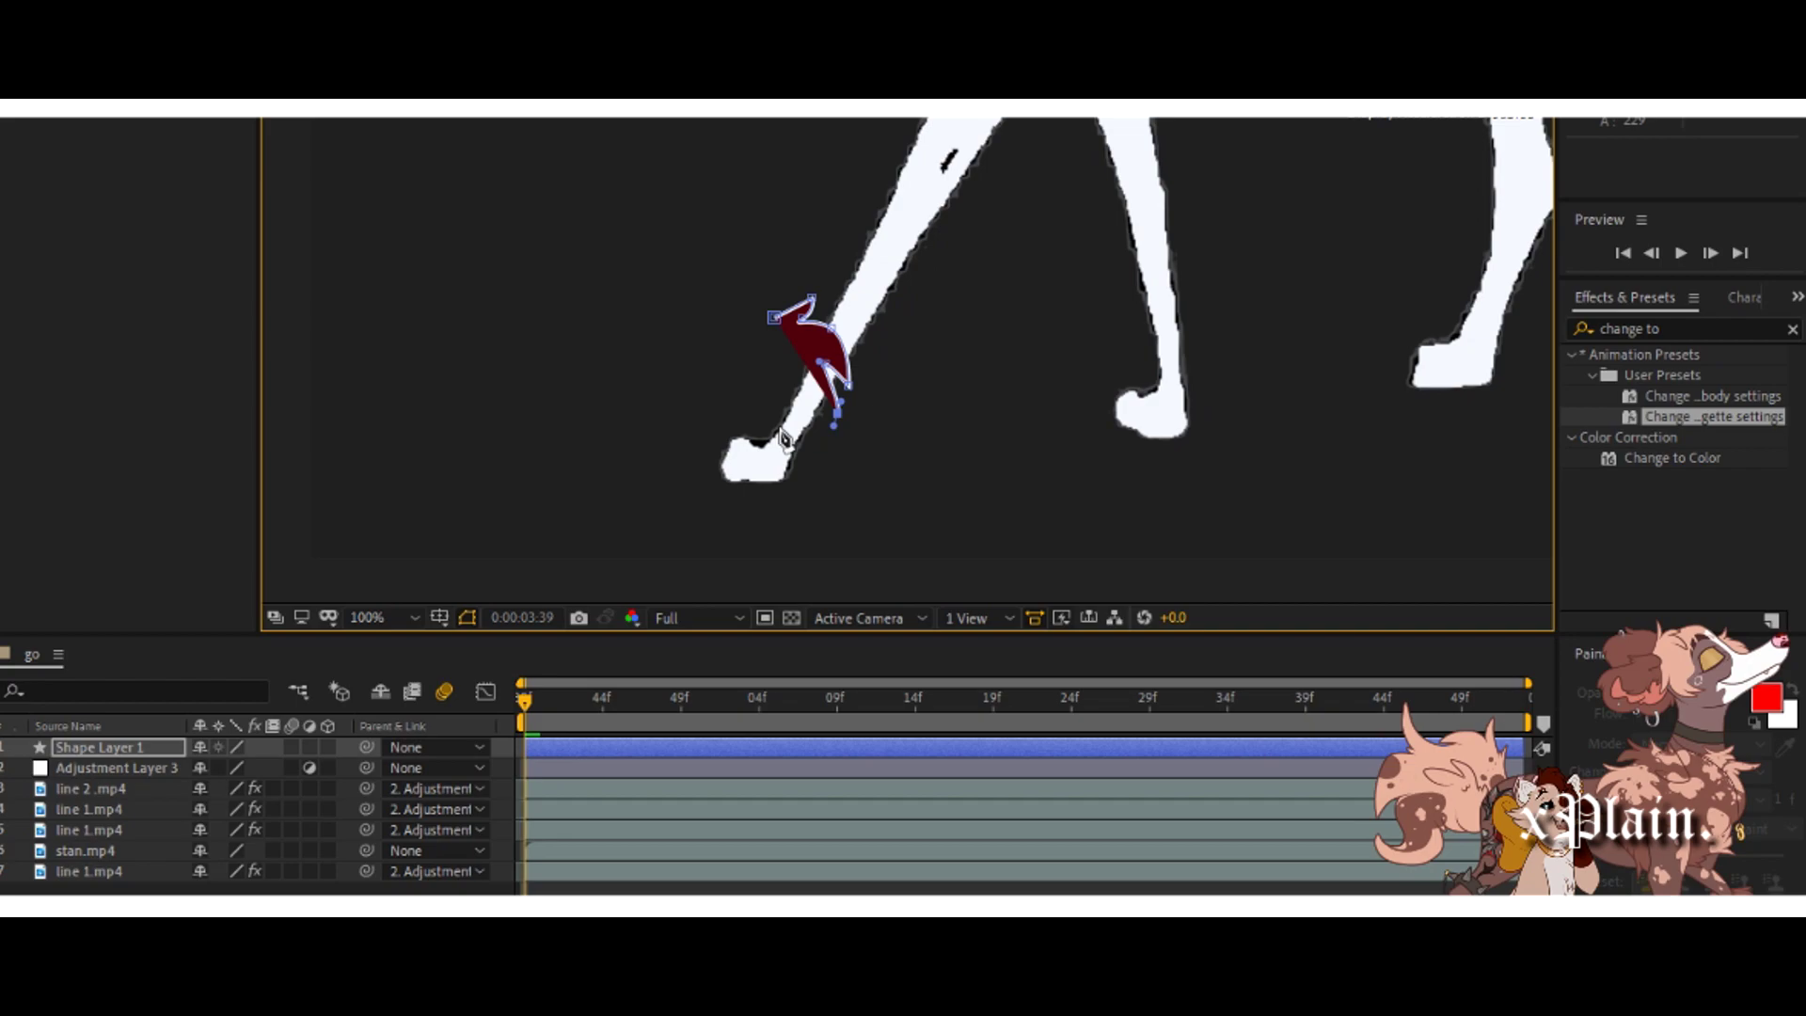
drag(715, 395, 698, 323)
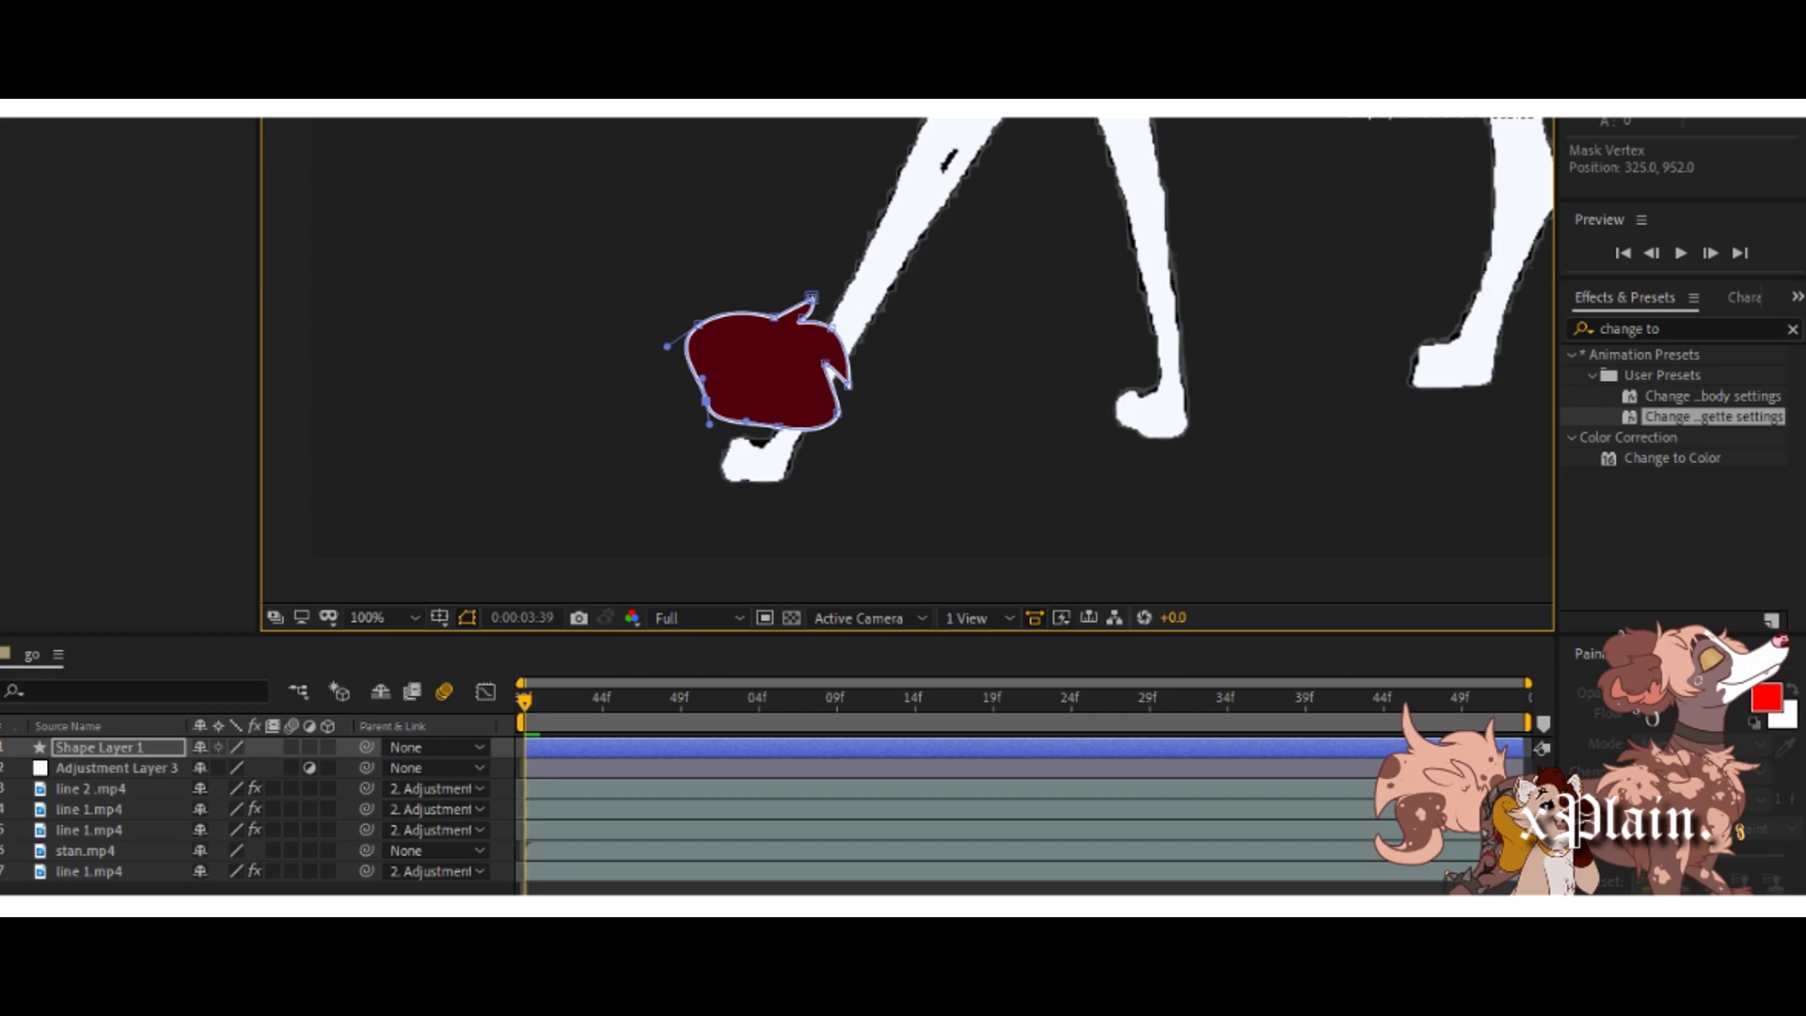
Change the fill of the fur-puff shape on Shape Layer 1 to the light blue of the poodle's hair.
click(100, 748)
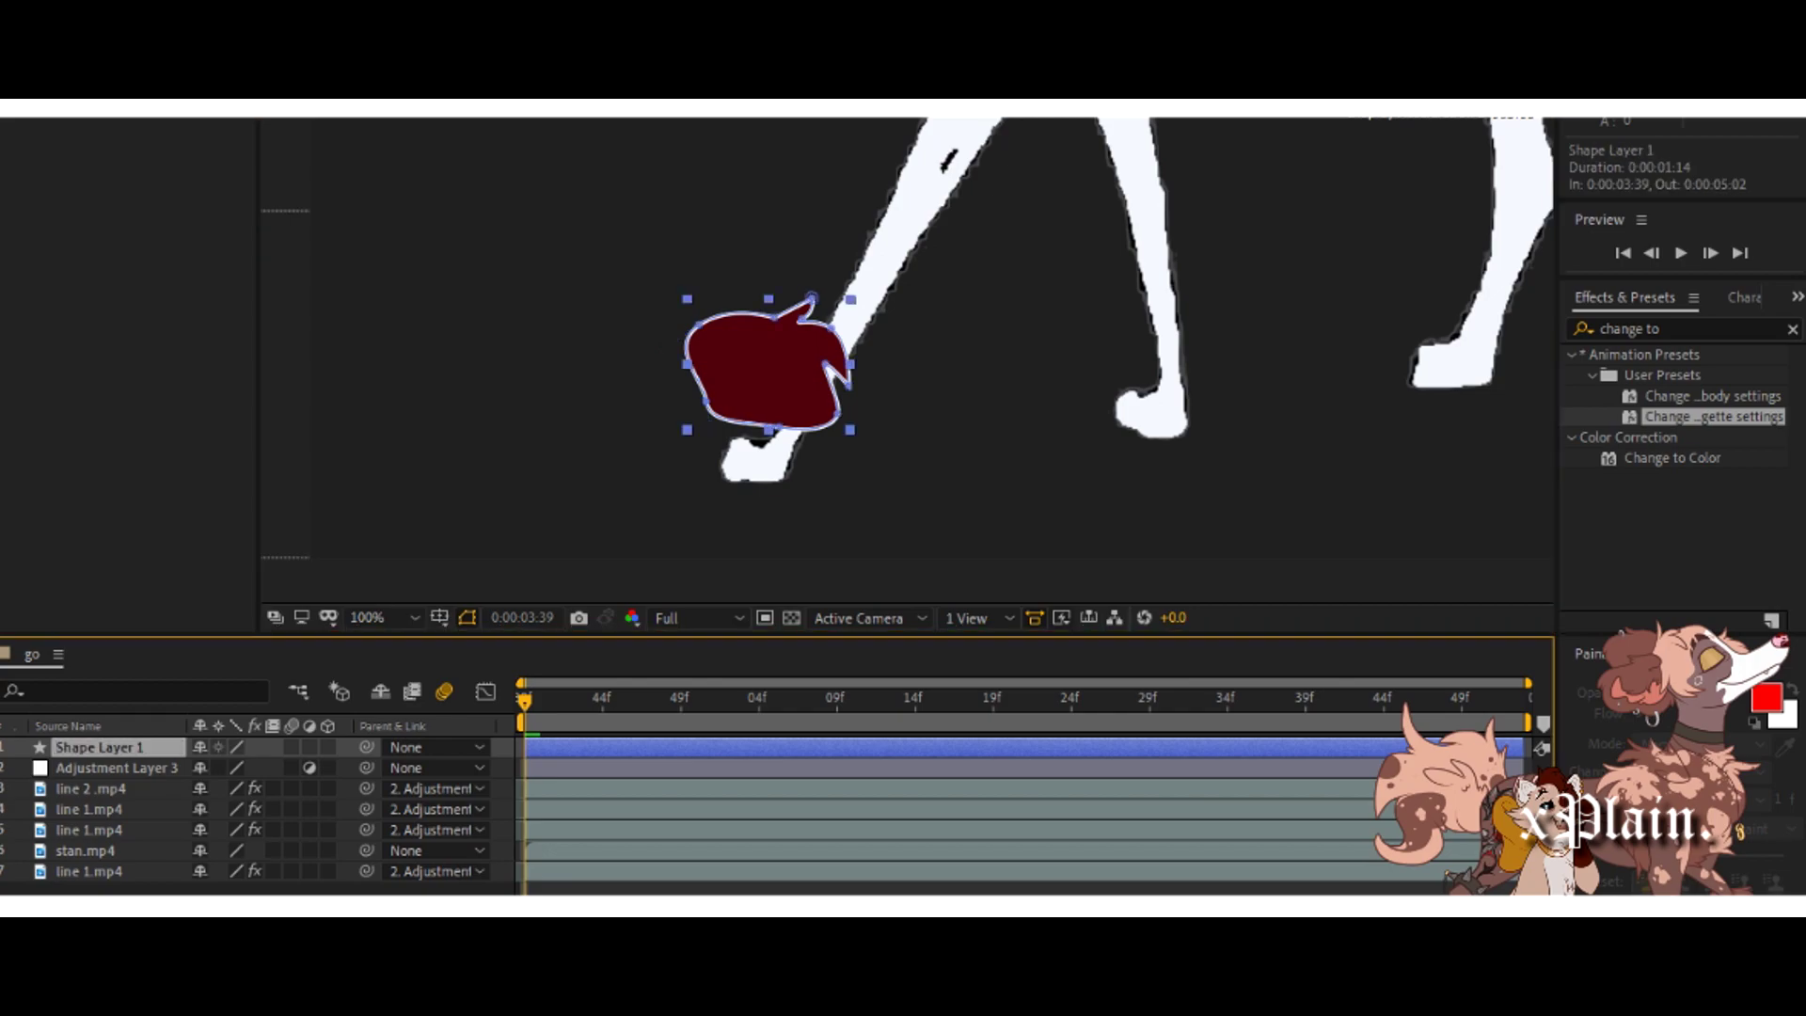
click(902, 205)
alt+click(897, 298)
alt+click(898, 298)
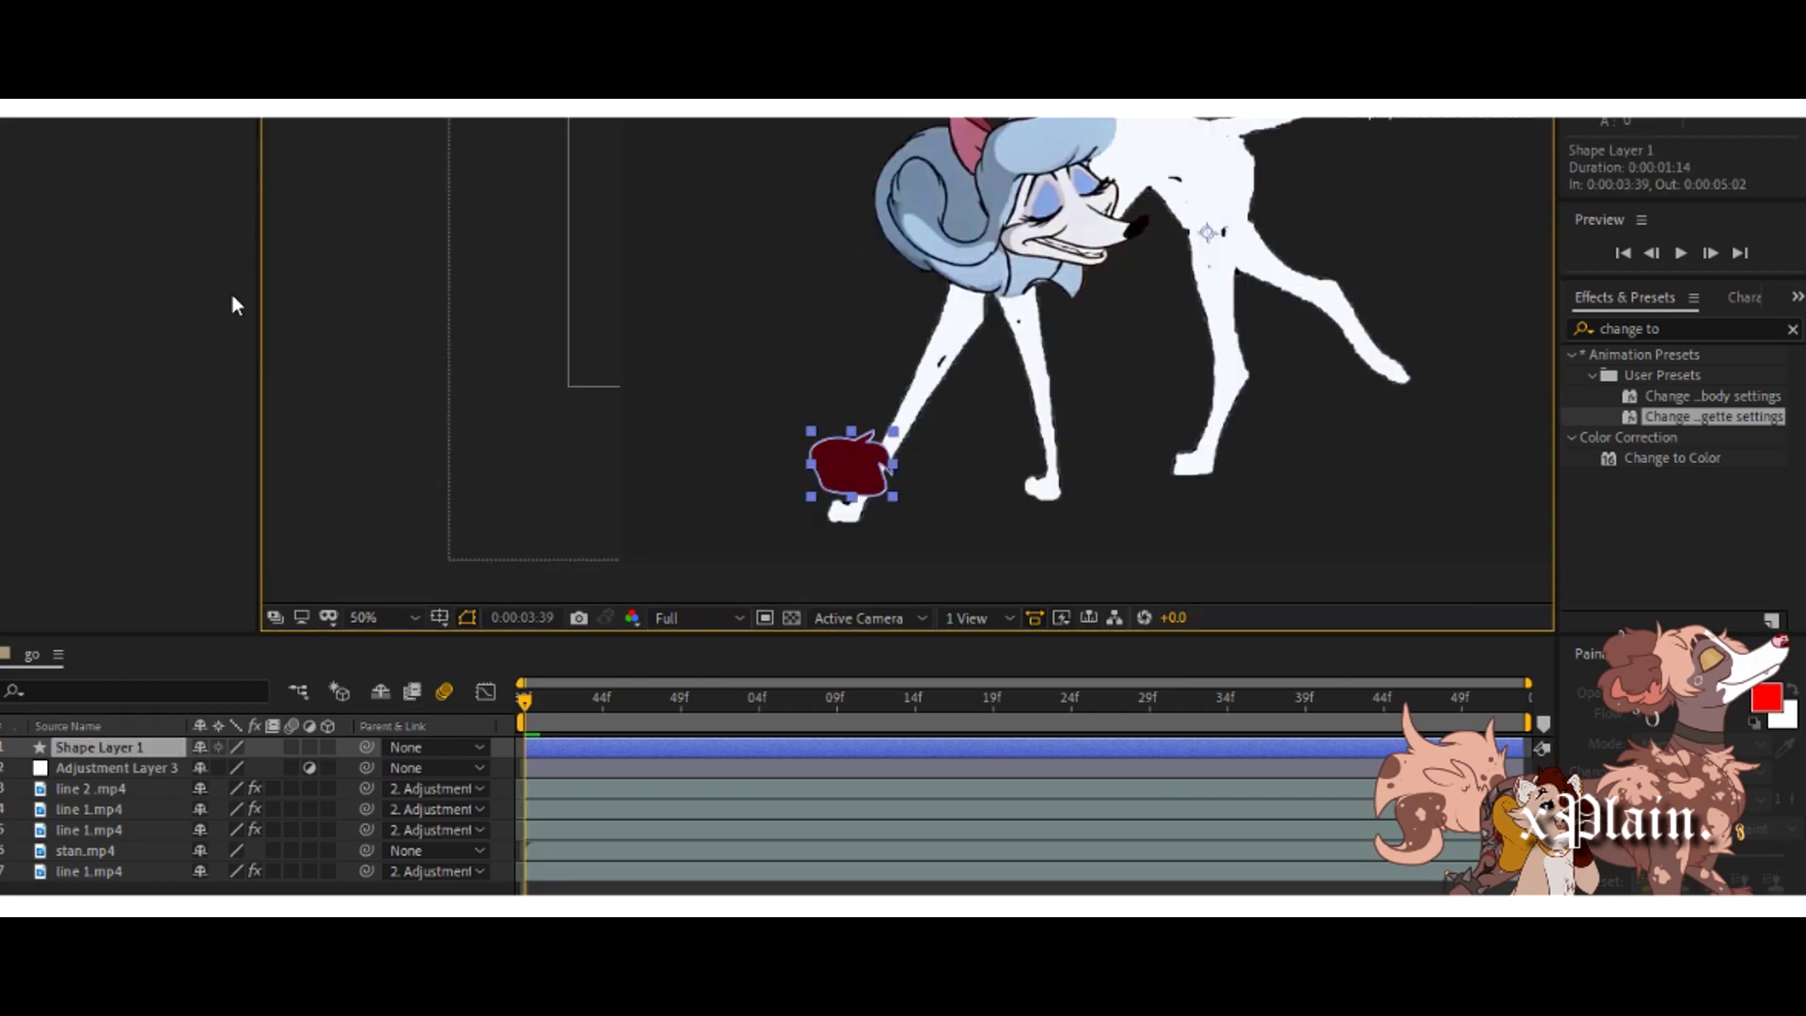
click(57, 89)
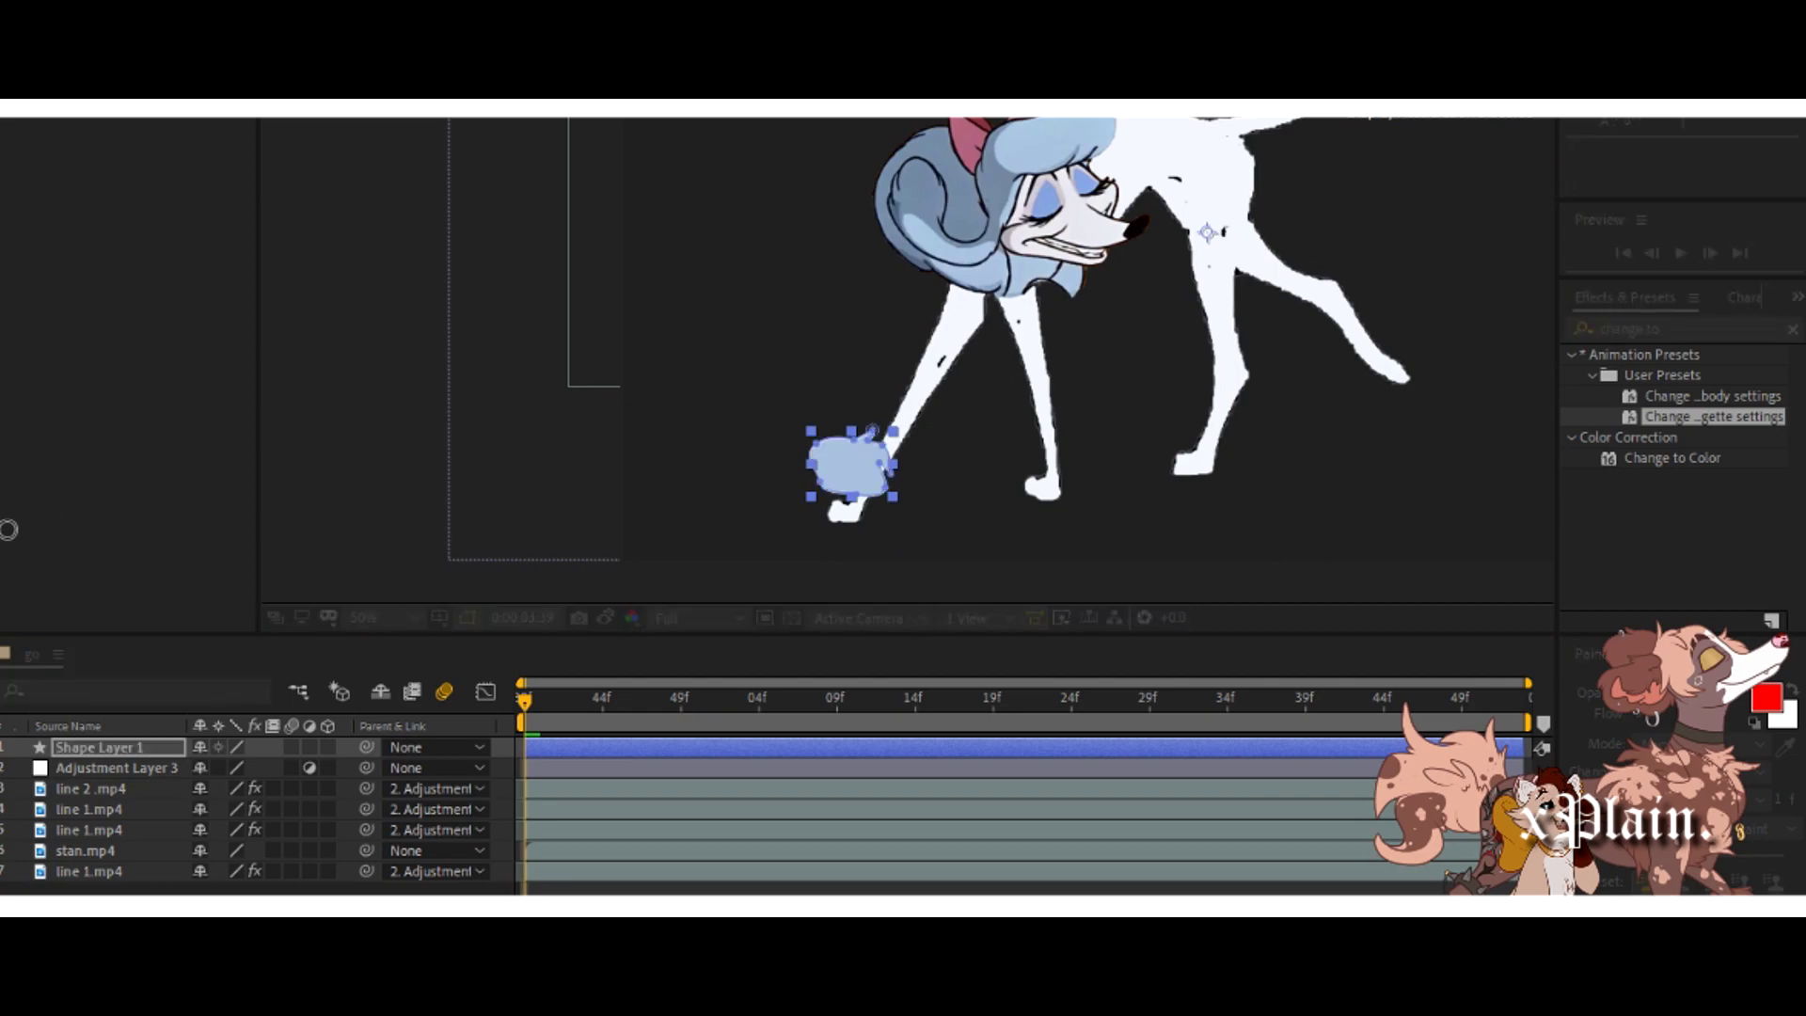
click(332, 875)
click(168, 681)
click(144, 746)
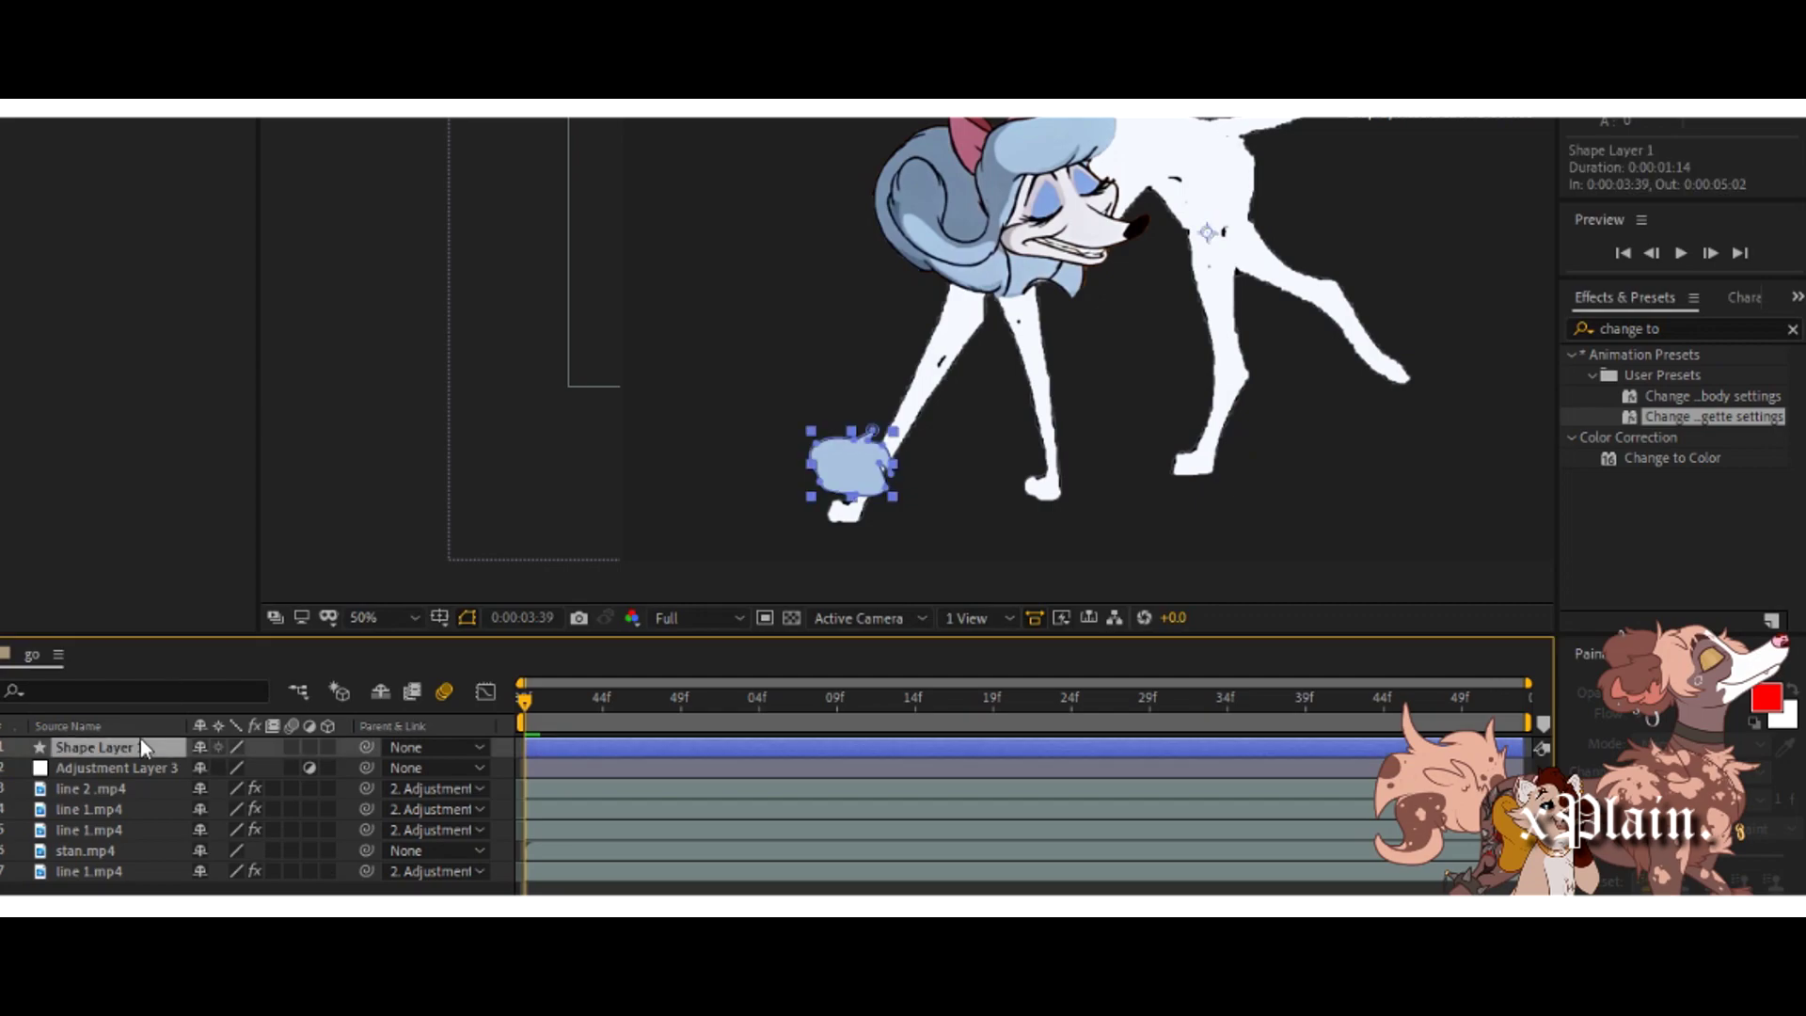
Reveal the Position and Scale properties of Shape Layer 1 at 0:00:03:39.
key(p)
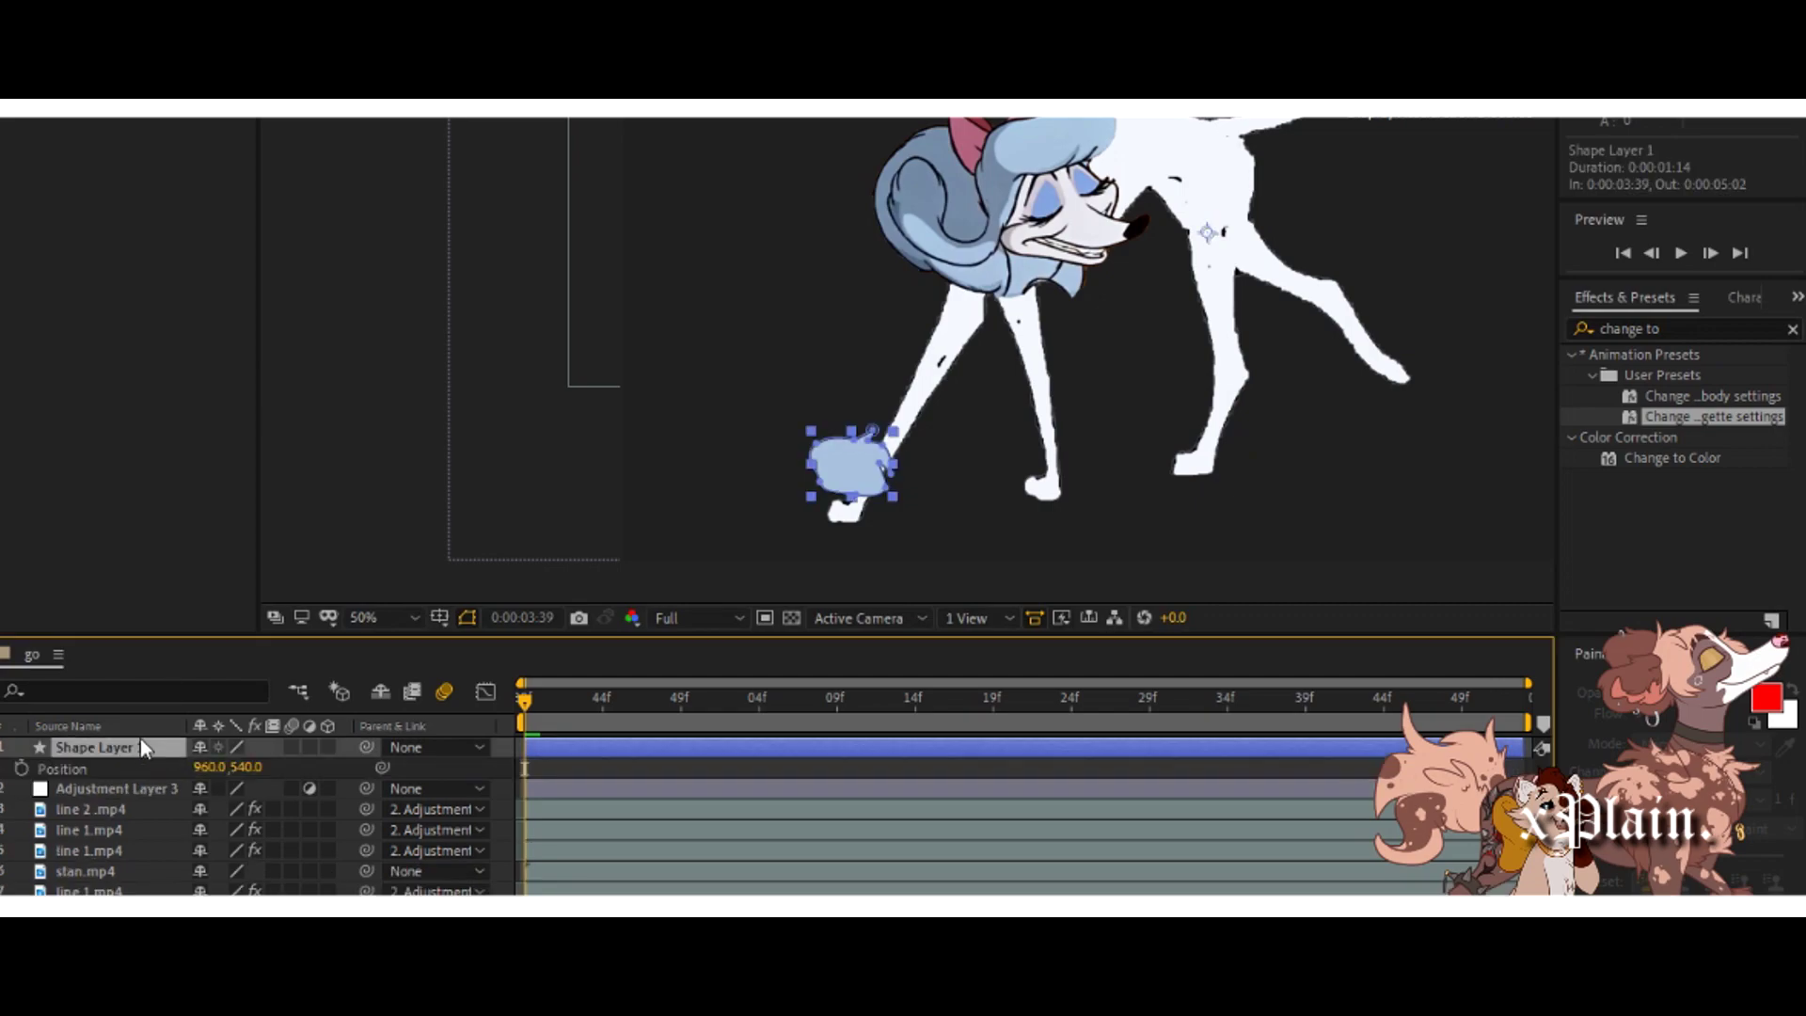
key(shift+s)
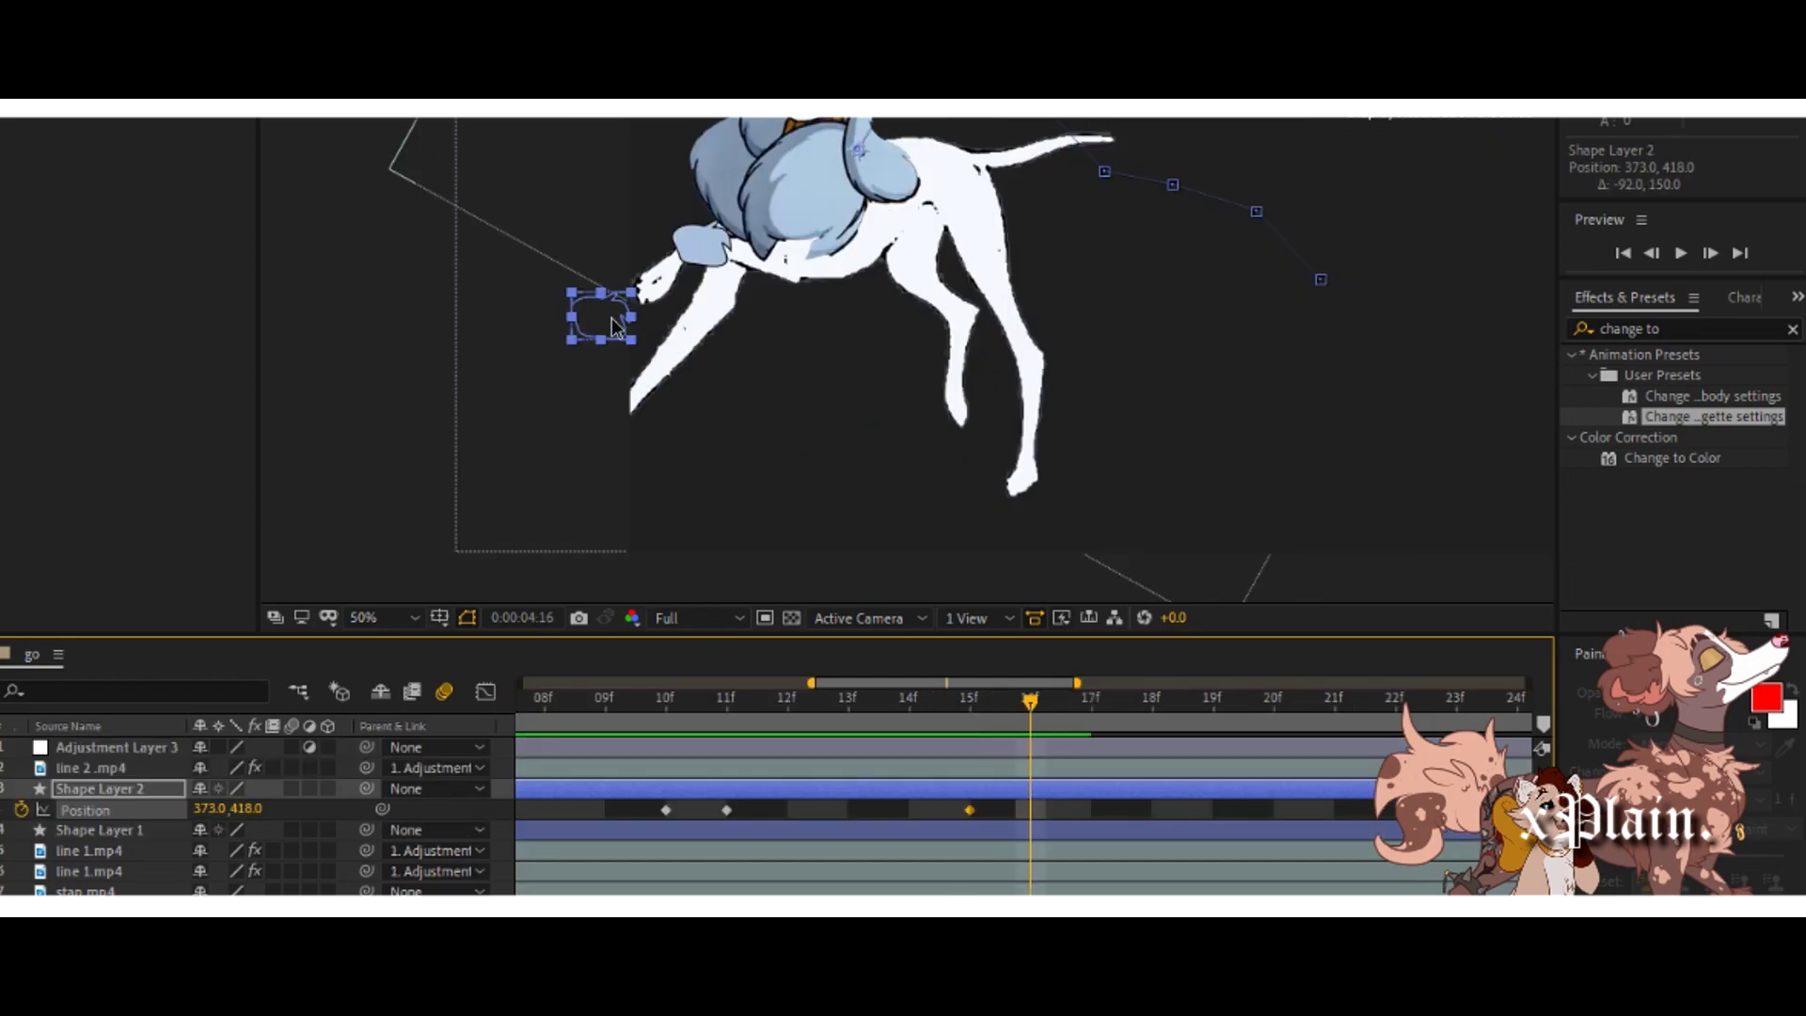
Keyframe the position of Shape Layer 2 at 0:00:04:16, 0:00:04:18 and 0:00:04:19 so the puff follows the second front paw.
drag(611, 319, 596, 429)
drag(853, 683, 926, 684)
drag(743, 701, 864, 701)
key(ctrl+v)
key(Page_Down)
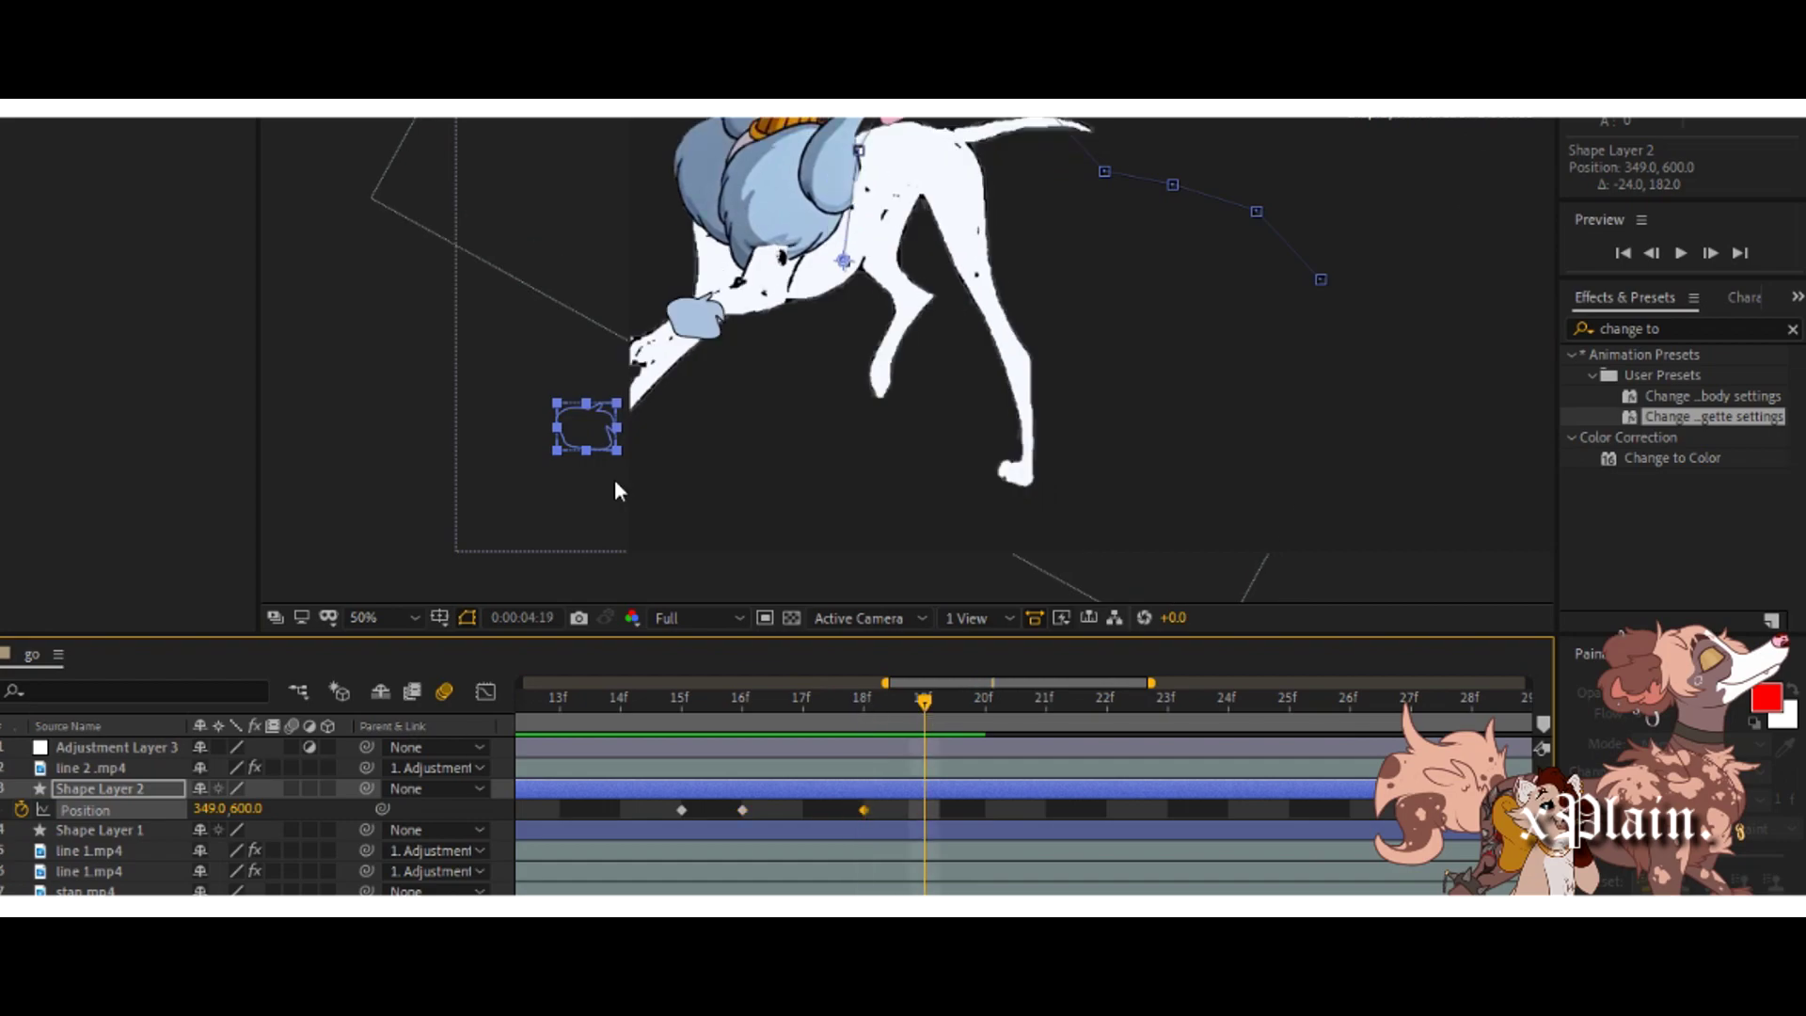
drag(596, 430, 588, 450)
drag(925, 702, 1528, 683)
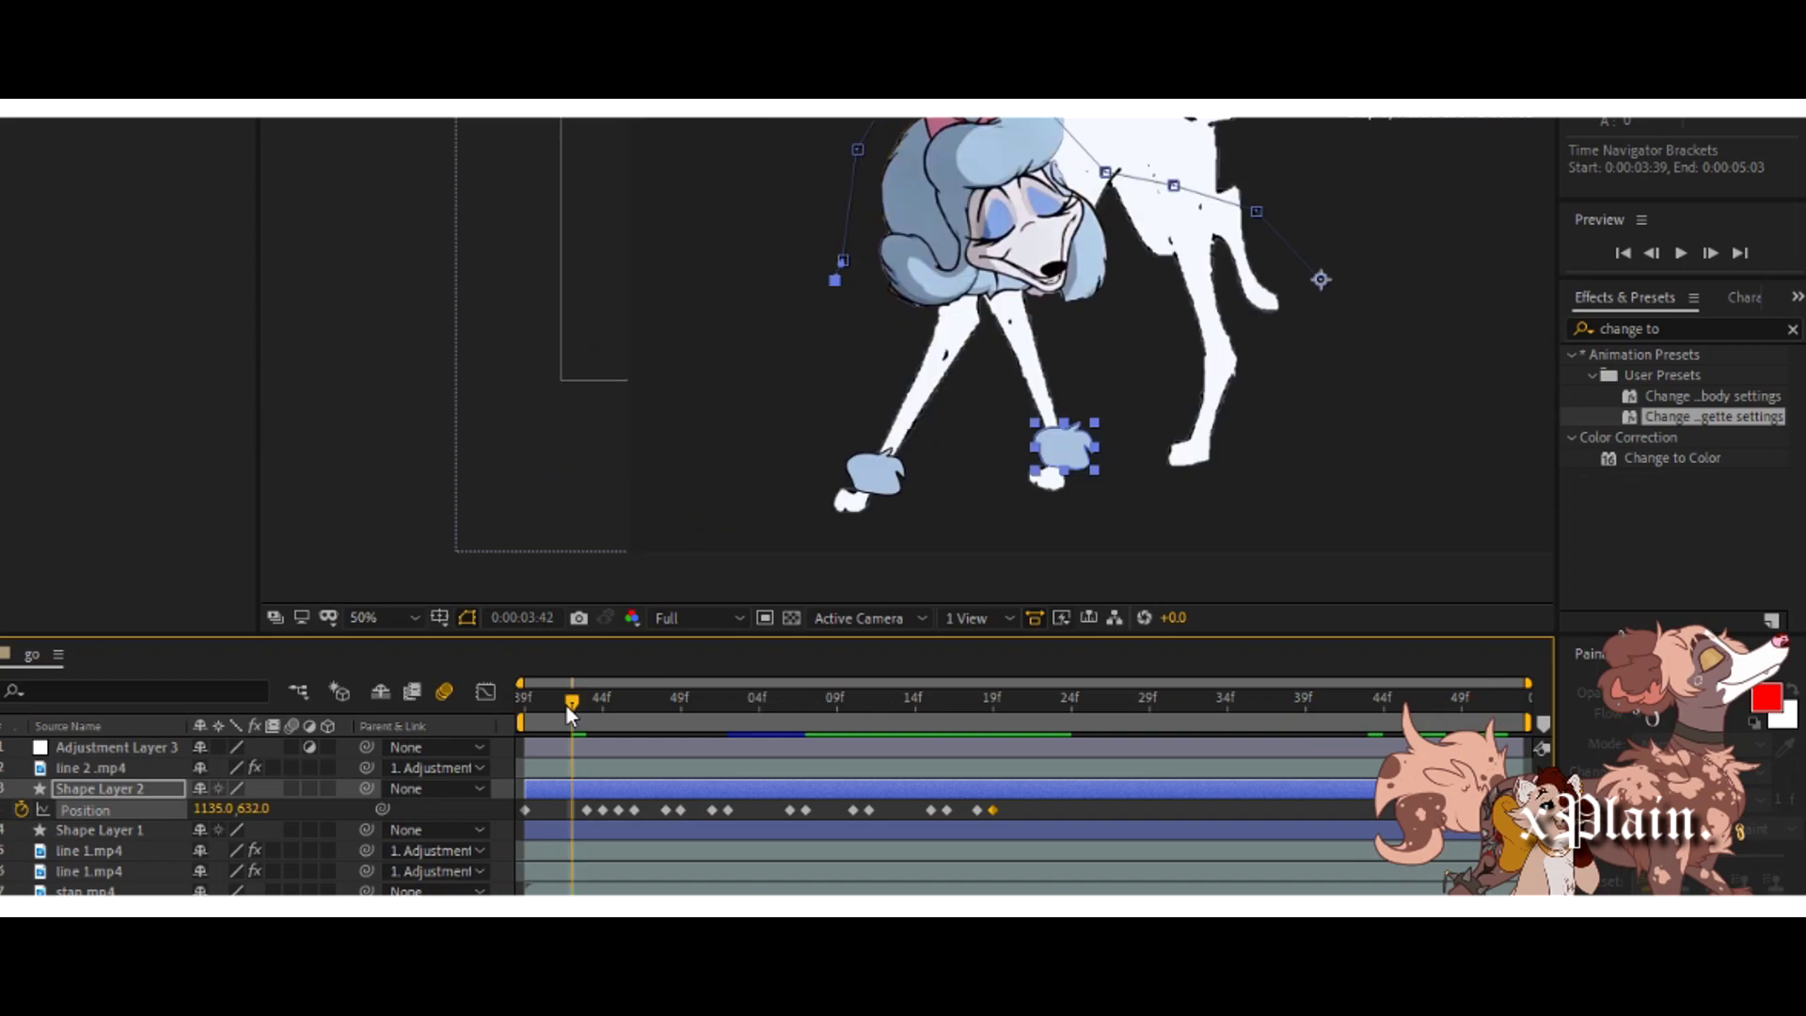
Collapse the layer properties and preview the whole animation with both front-leg fur puffs.
key(p)
scroll(911, 446, down, 2)
key(space)
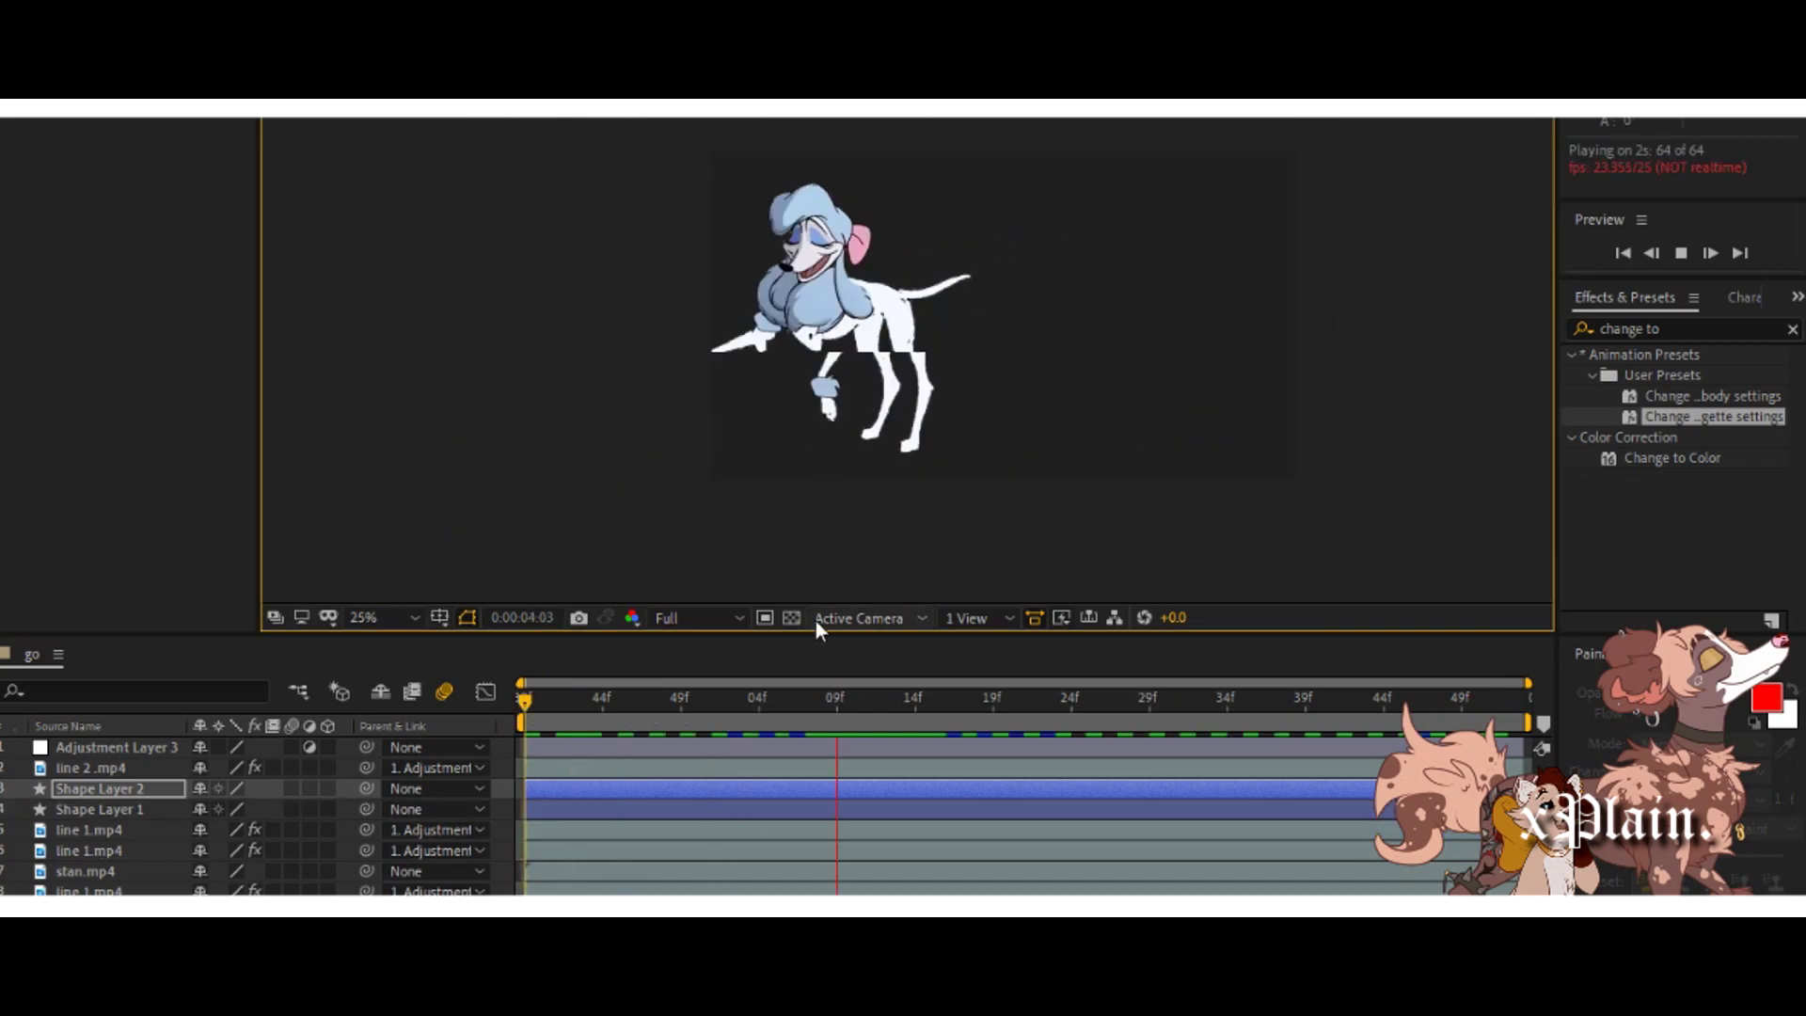
Enable motion blur on Shape Layer 1 and Shape Layer 2, apply Easy Ease to all their Position keyframes, and preview the motion.
ctrl+click(162, 807)
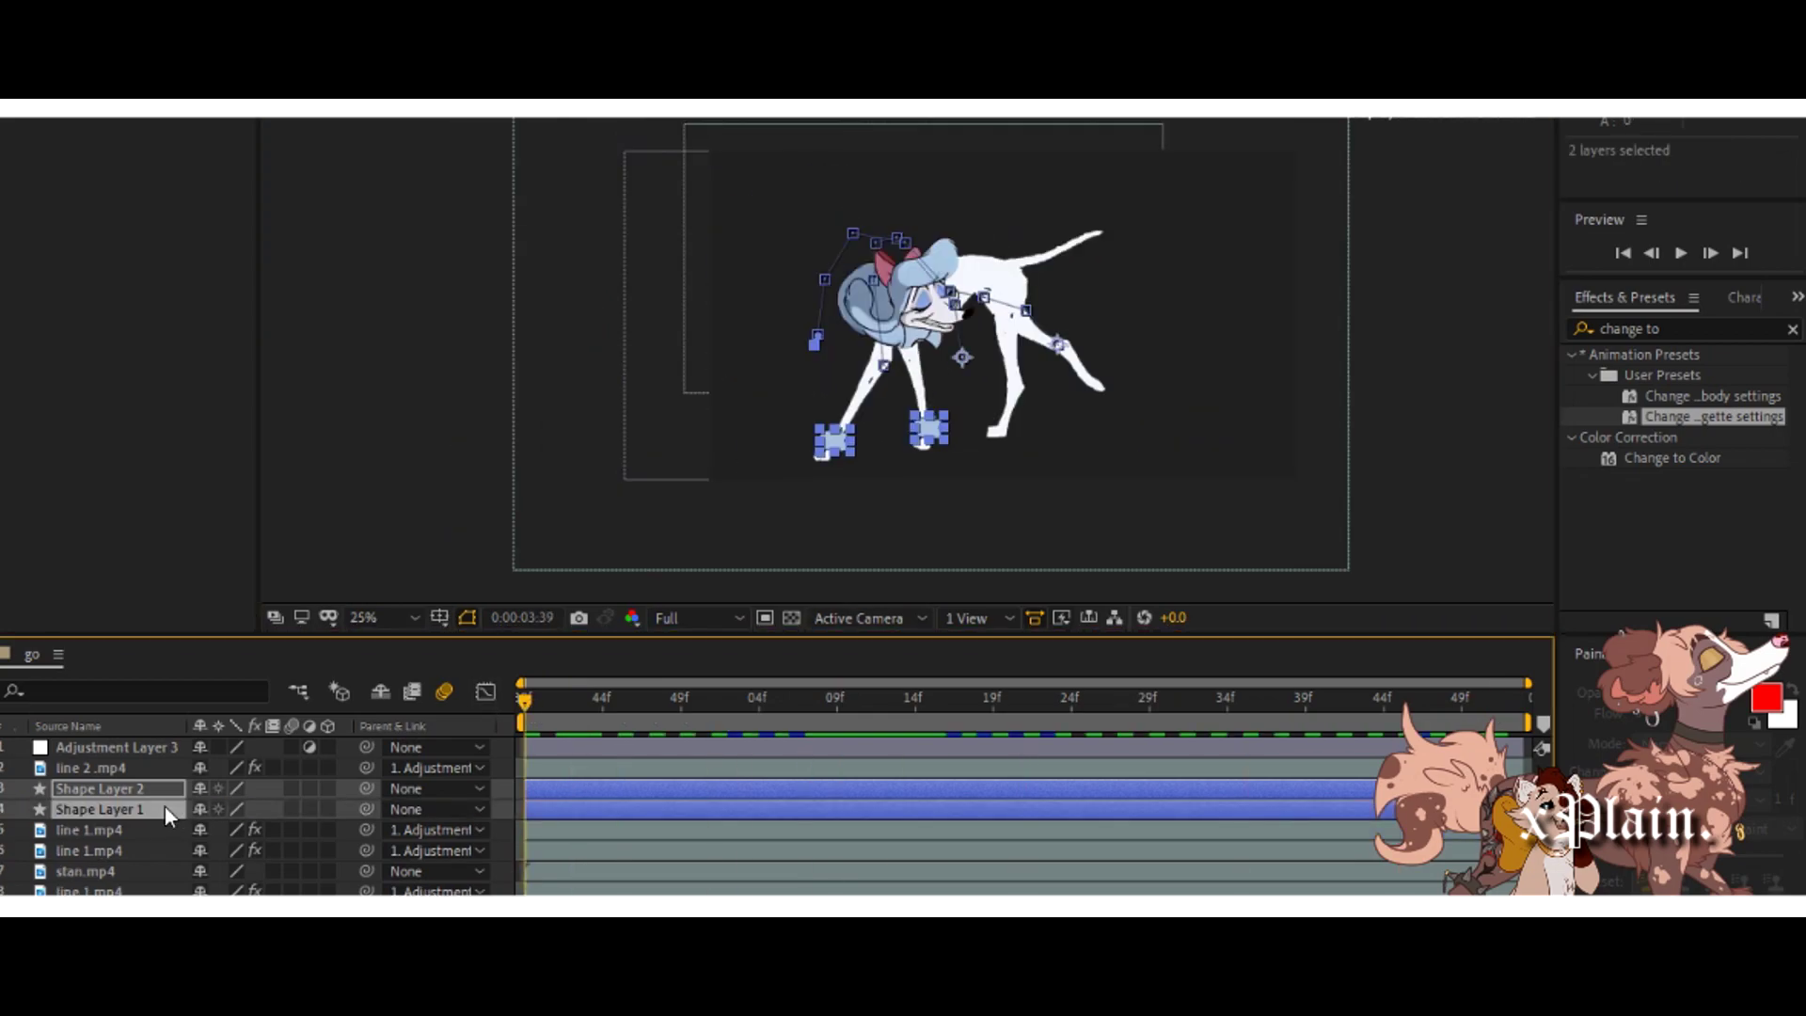
key(p)
drag(1127, 855, 1041, 784)
key(F9)
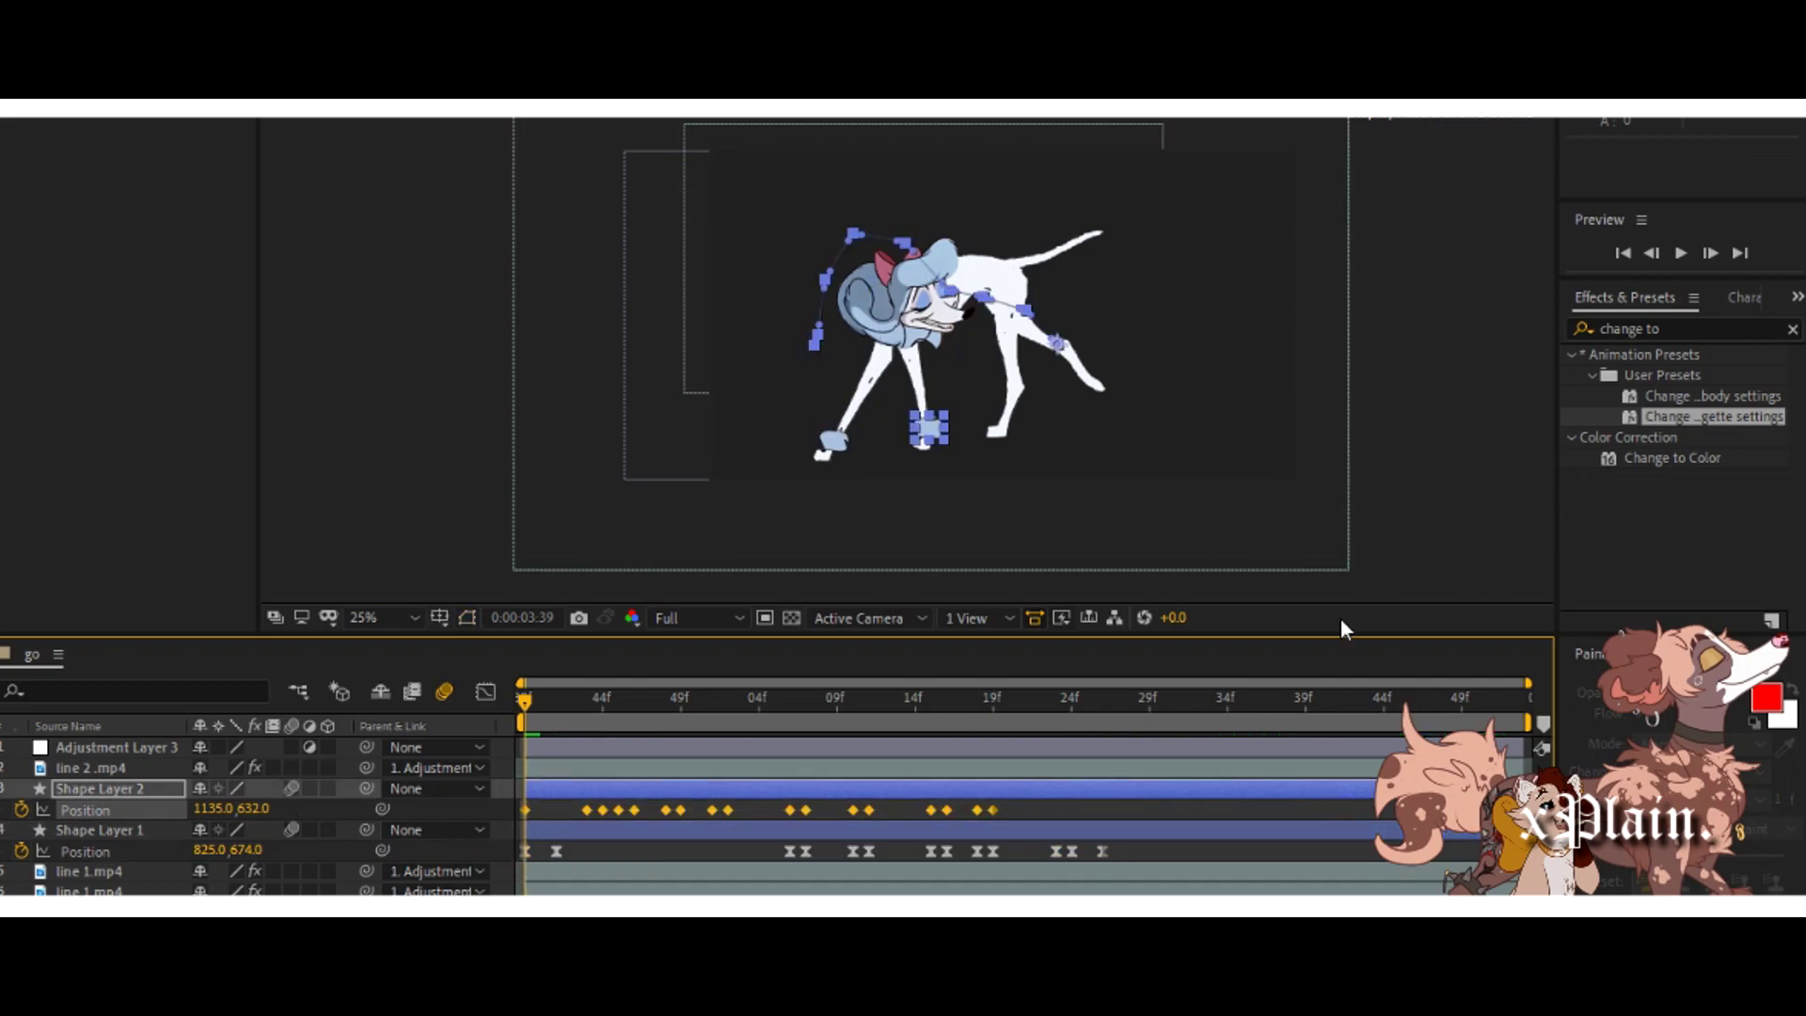
key(F9)
key(u)
key(F2)
key(u)
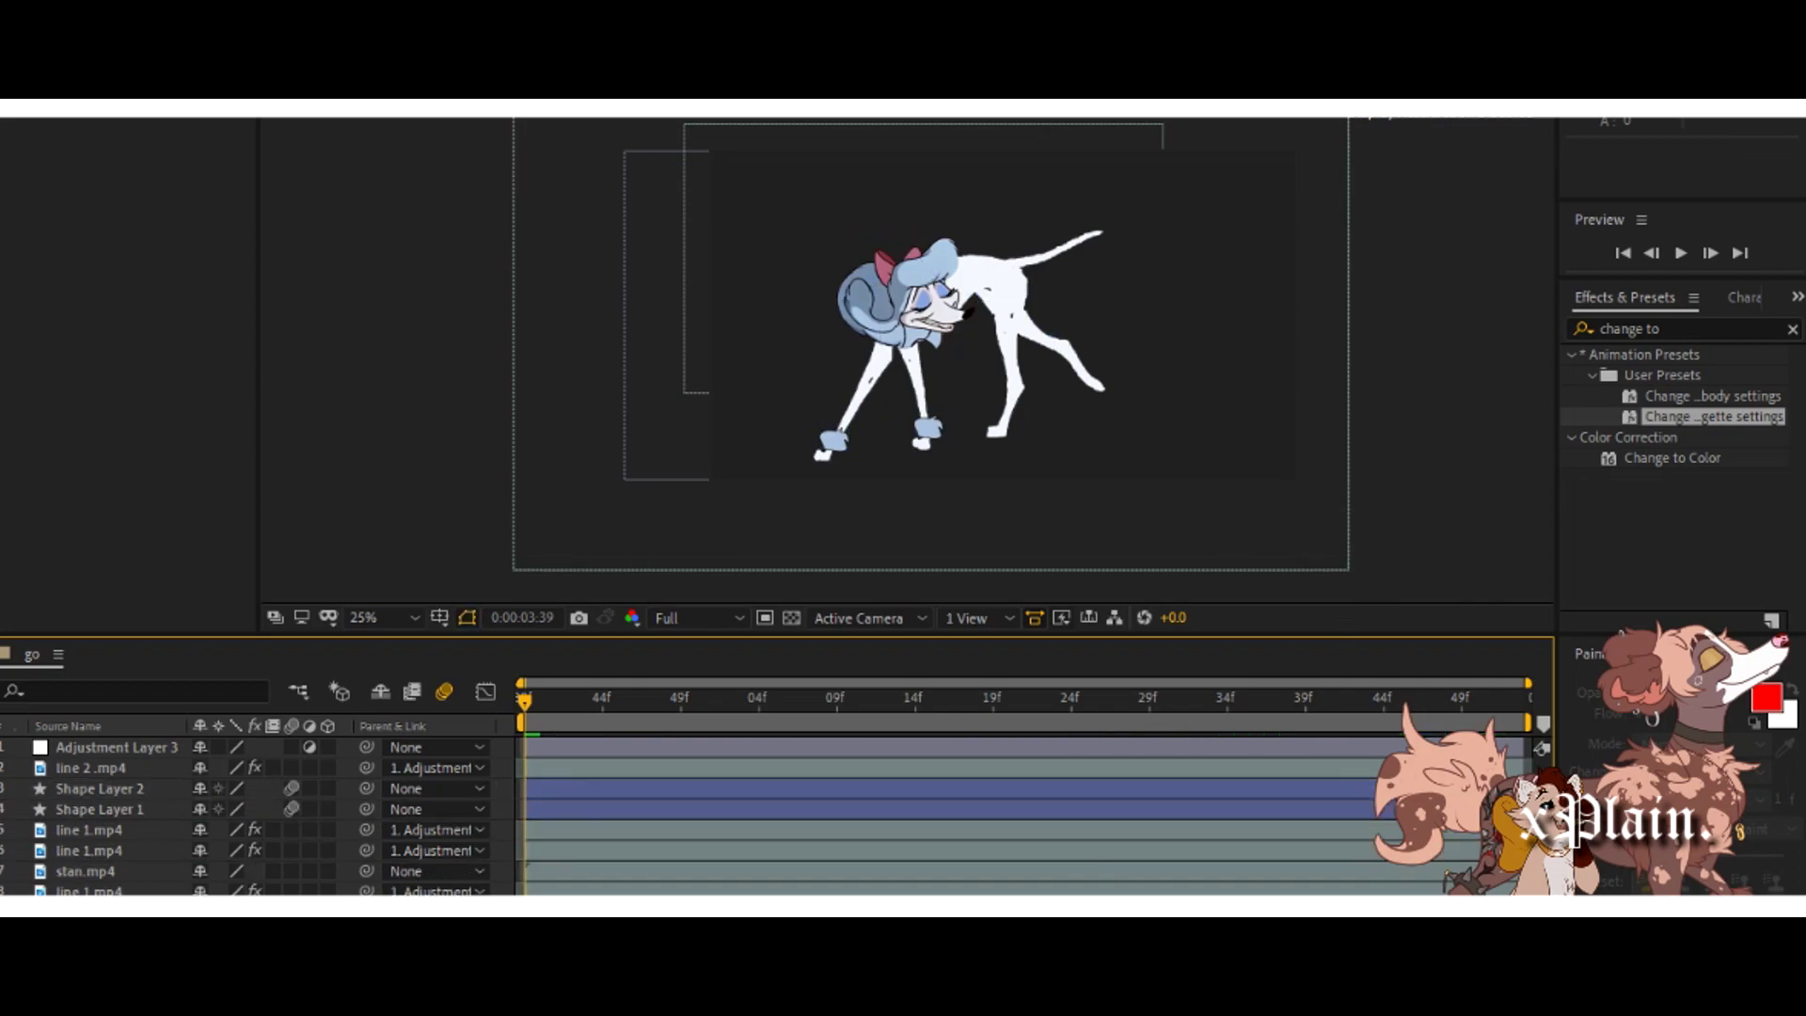
key(space)
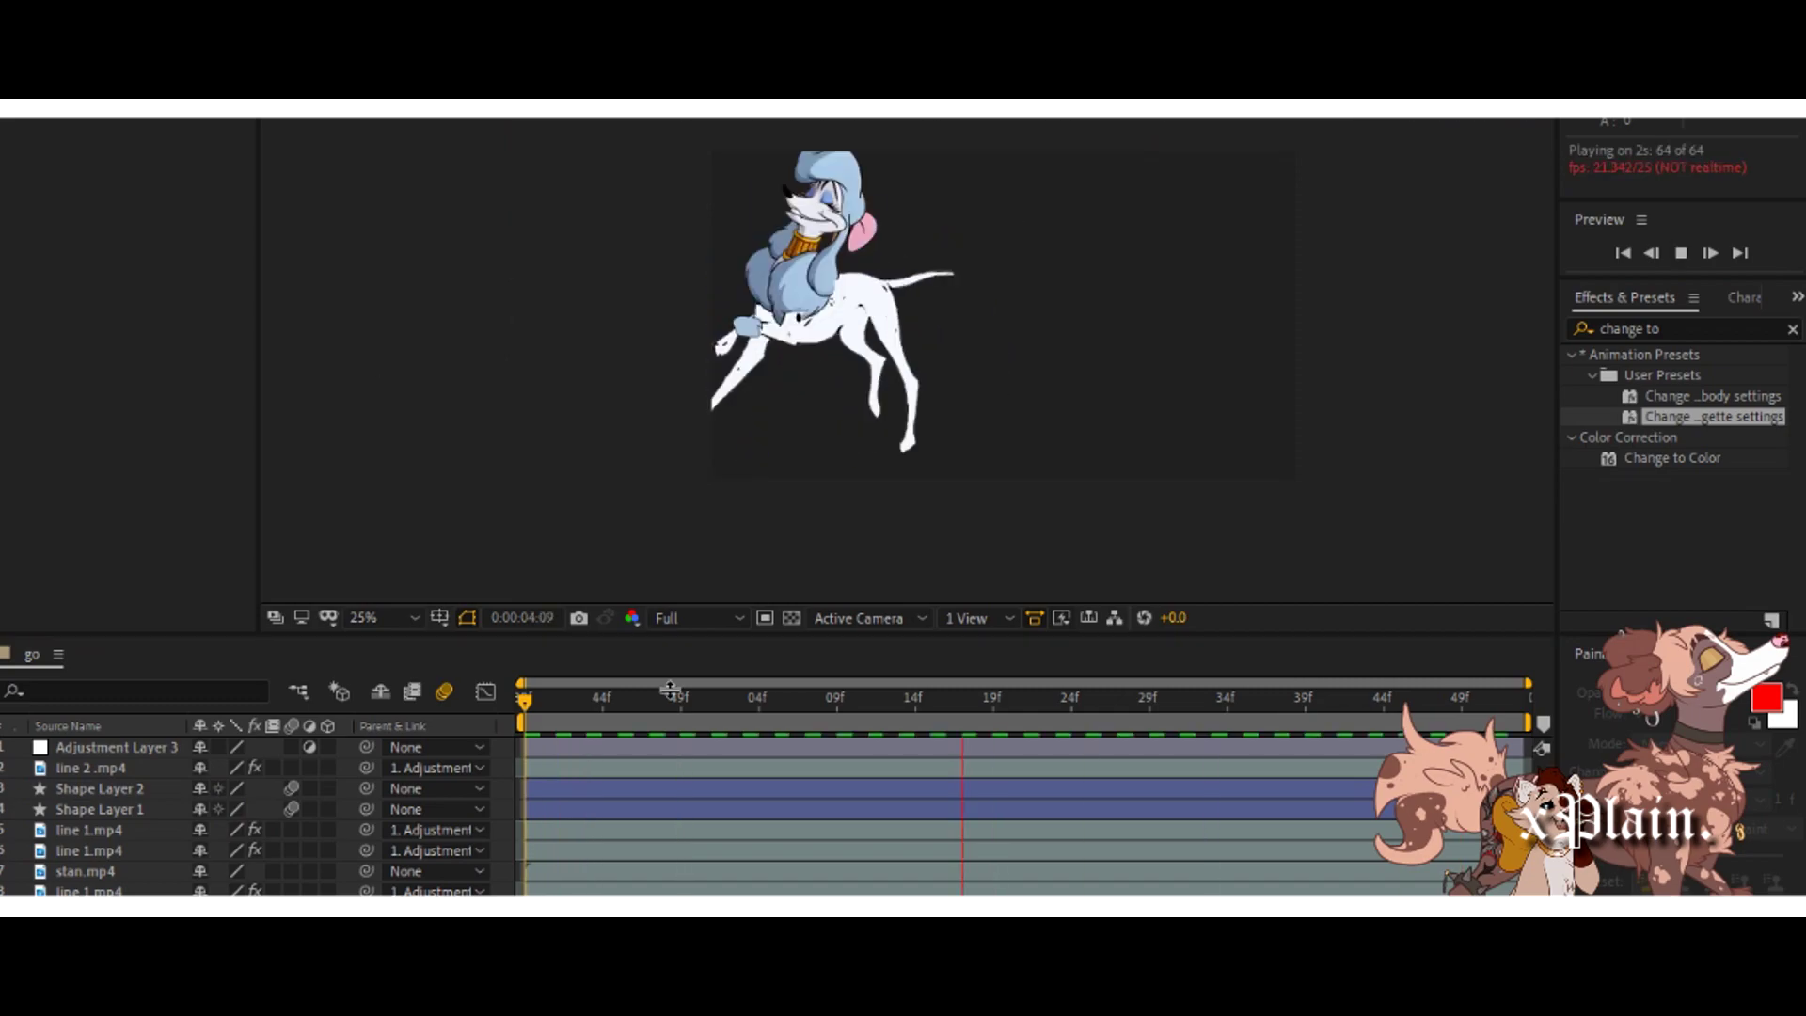
click(102, 831)
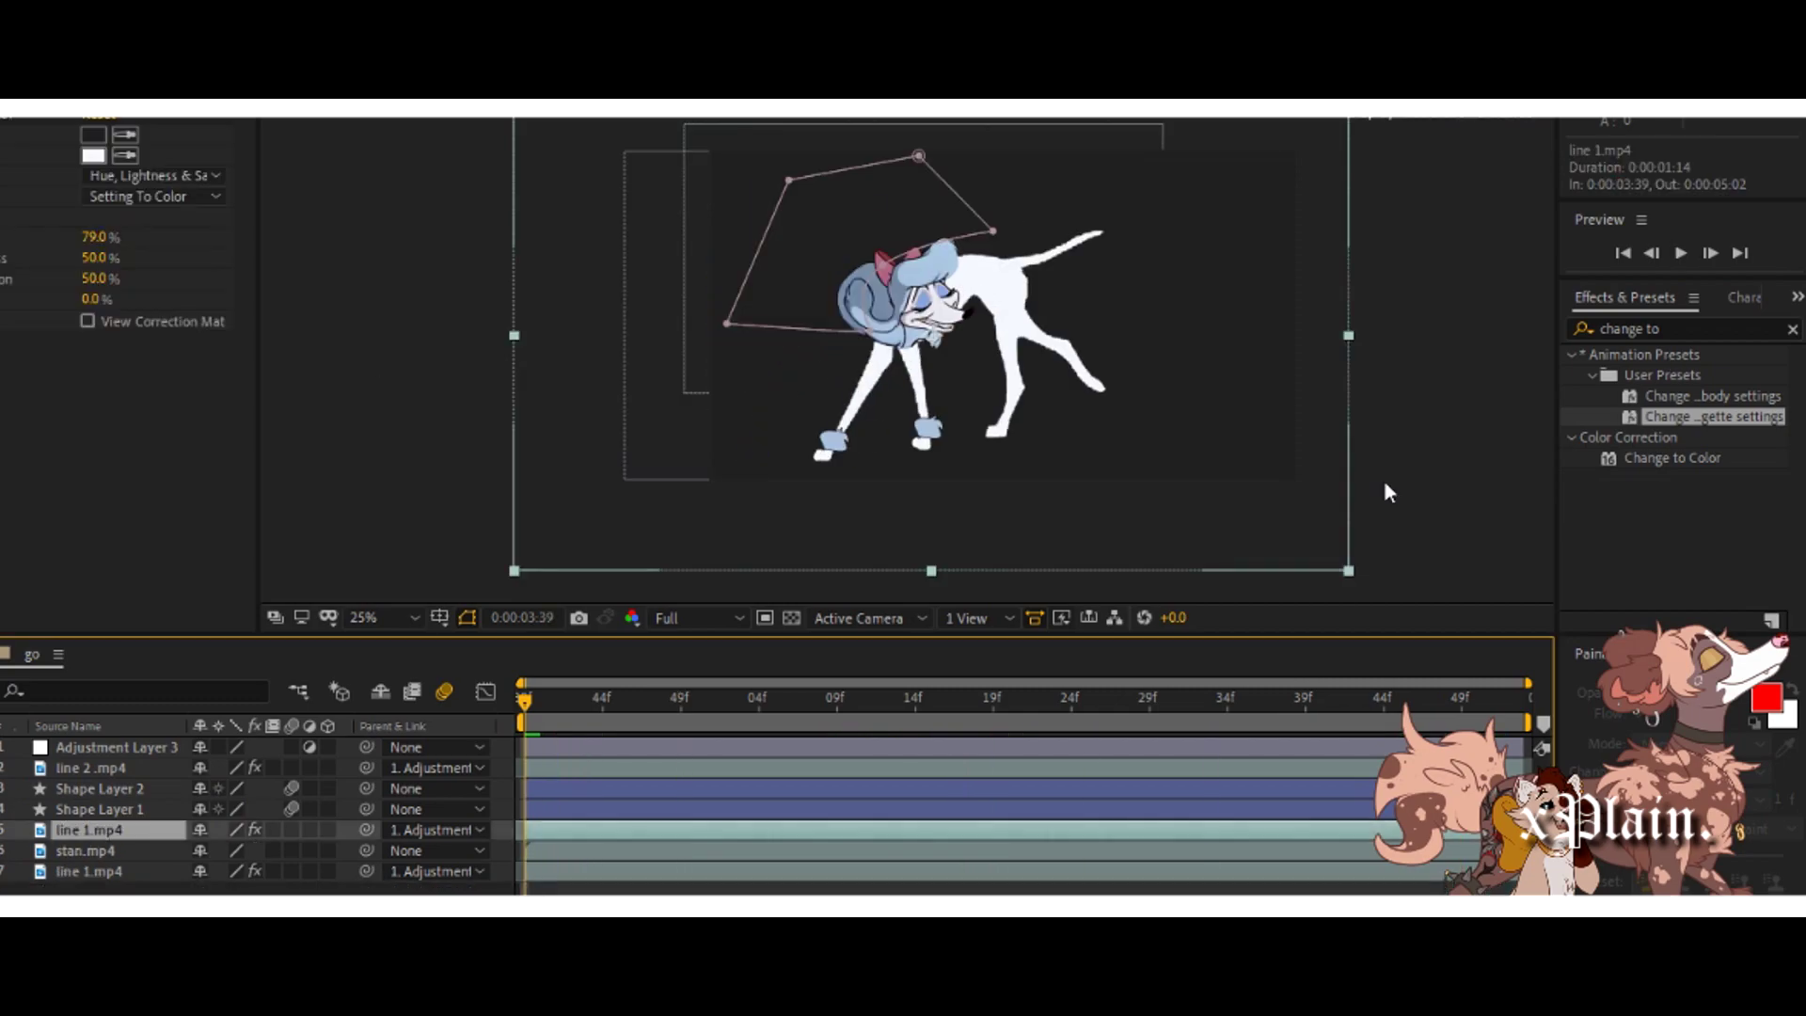
key(ctrl+d)
click(9, 390)
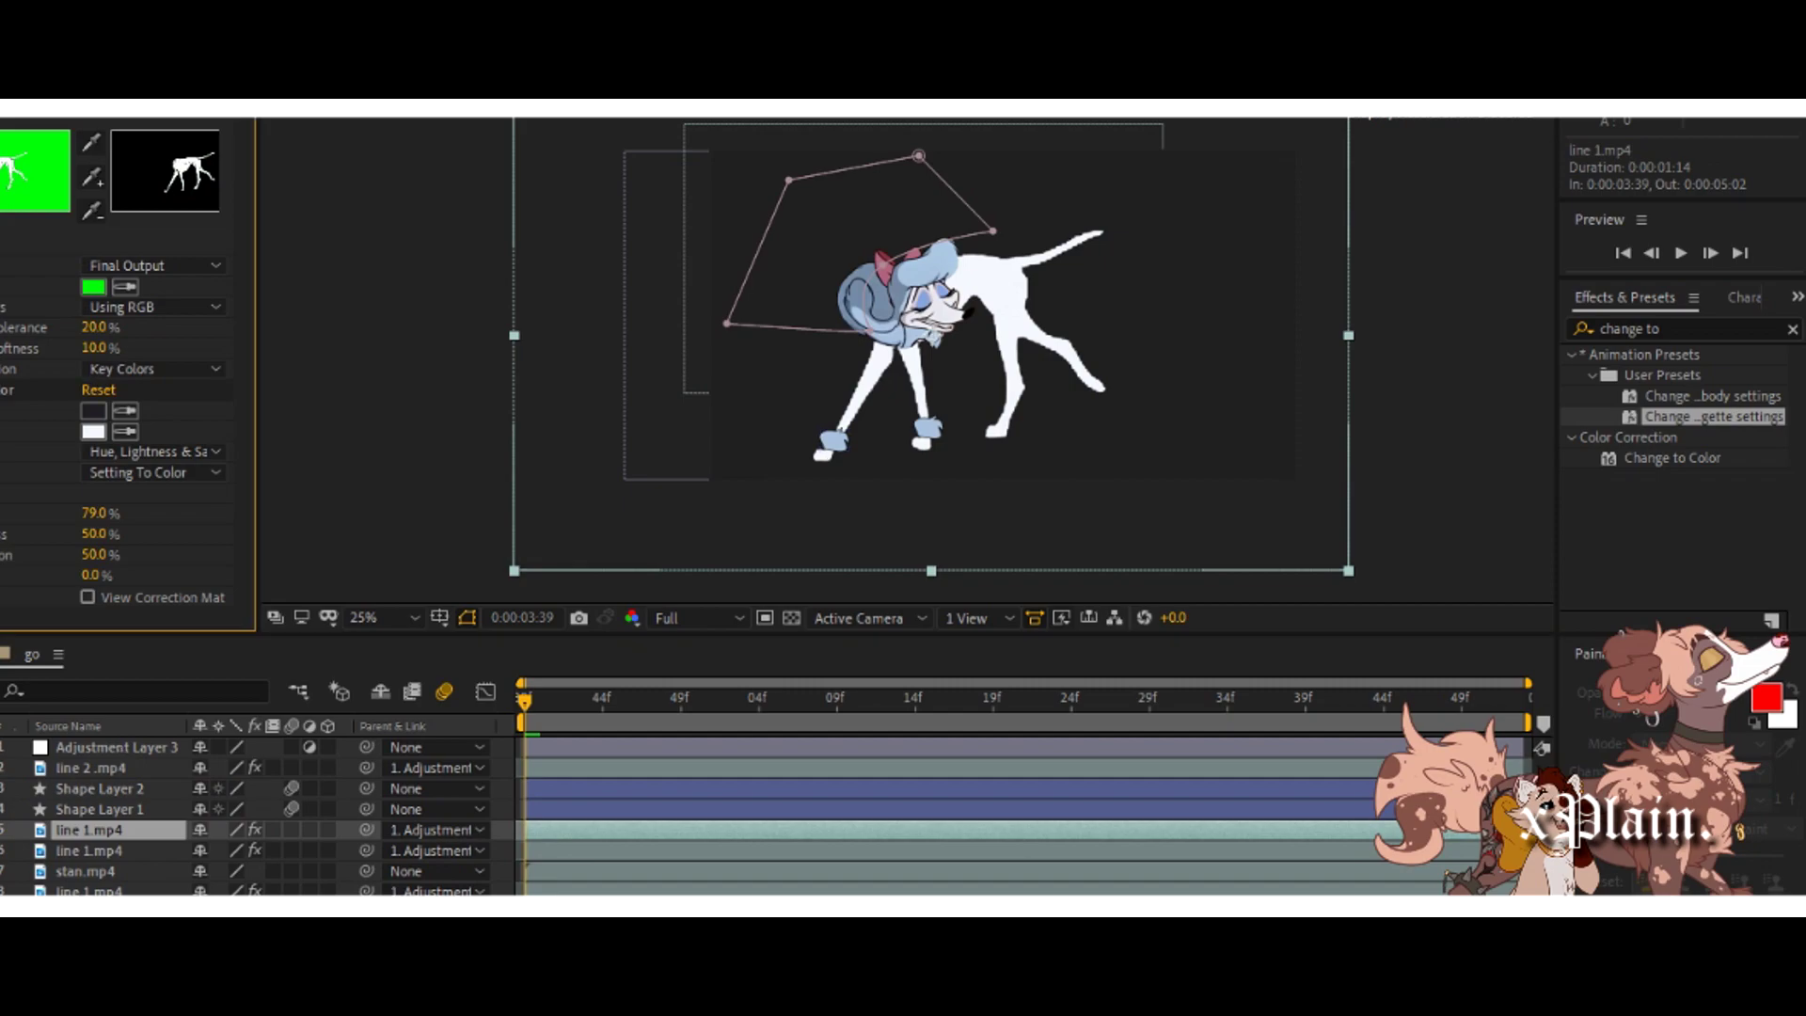
key(ctrl+z)
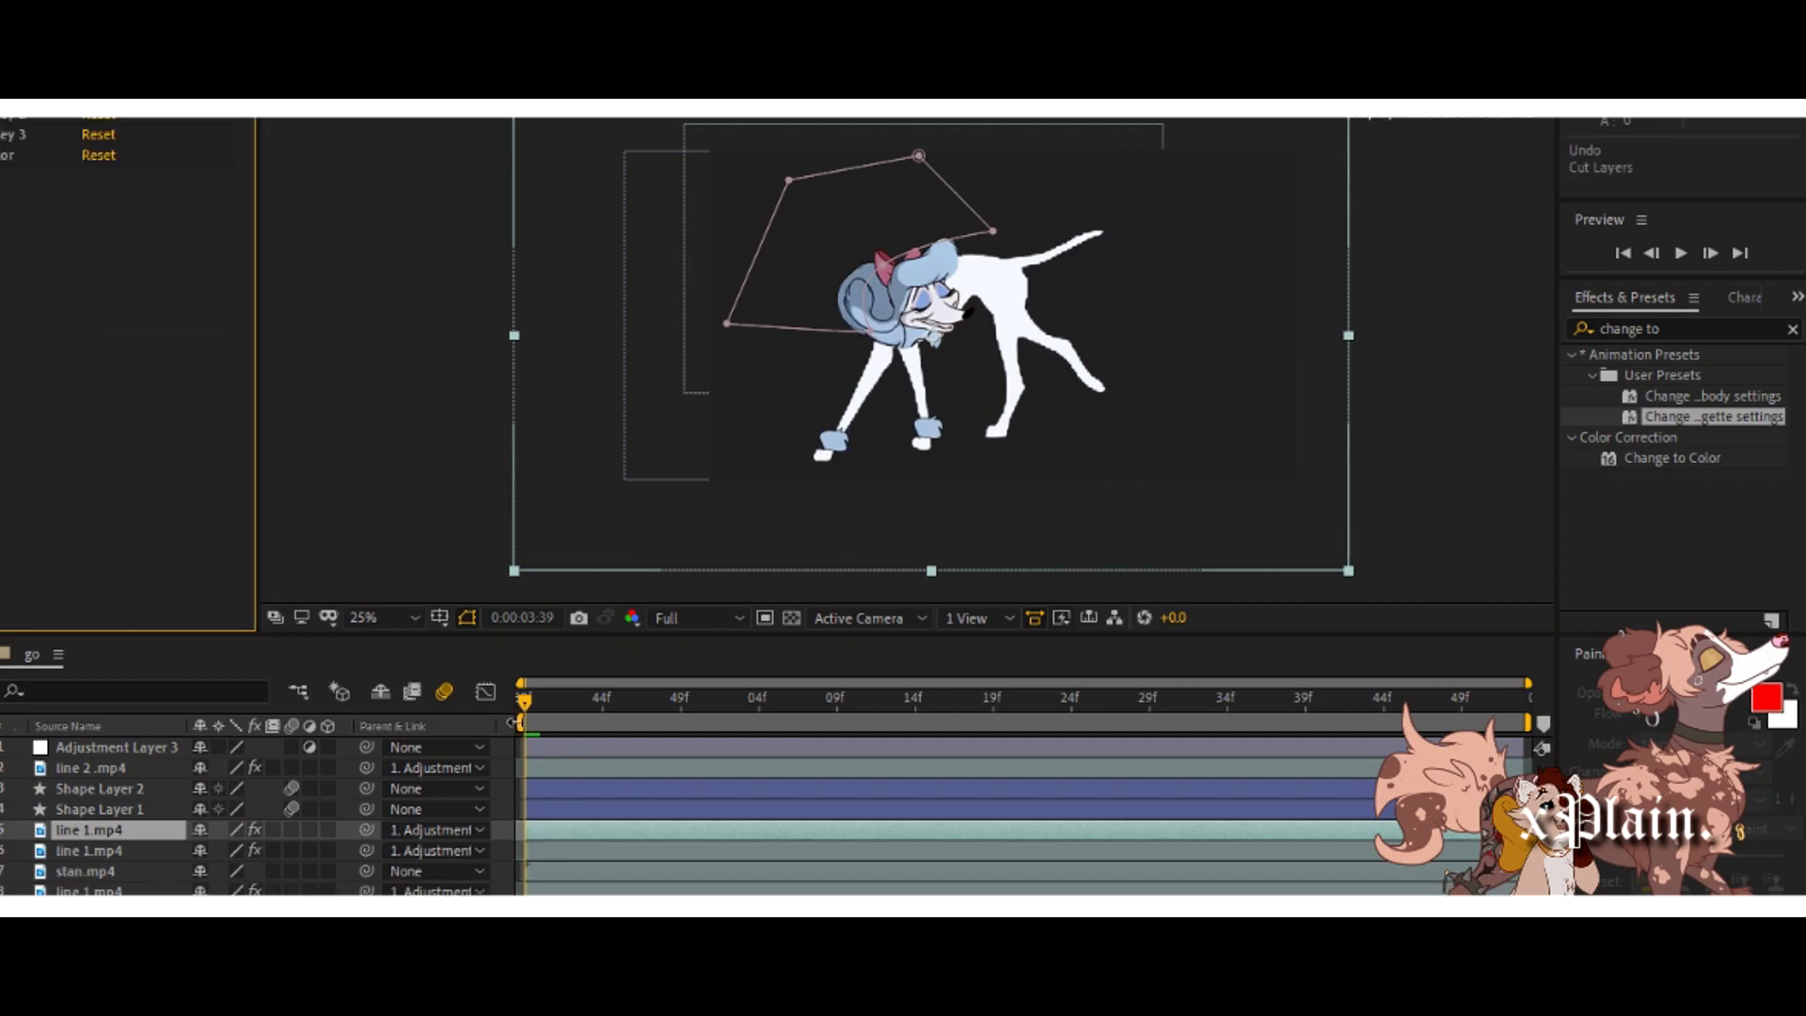
key(ctrl+z)
key(ctrl+z)
key(ctrl+z)
key(ctrl+z)
key(ctrl+z)
key(space)
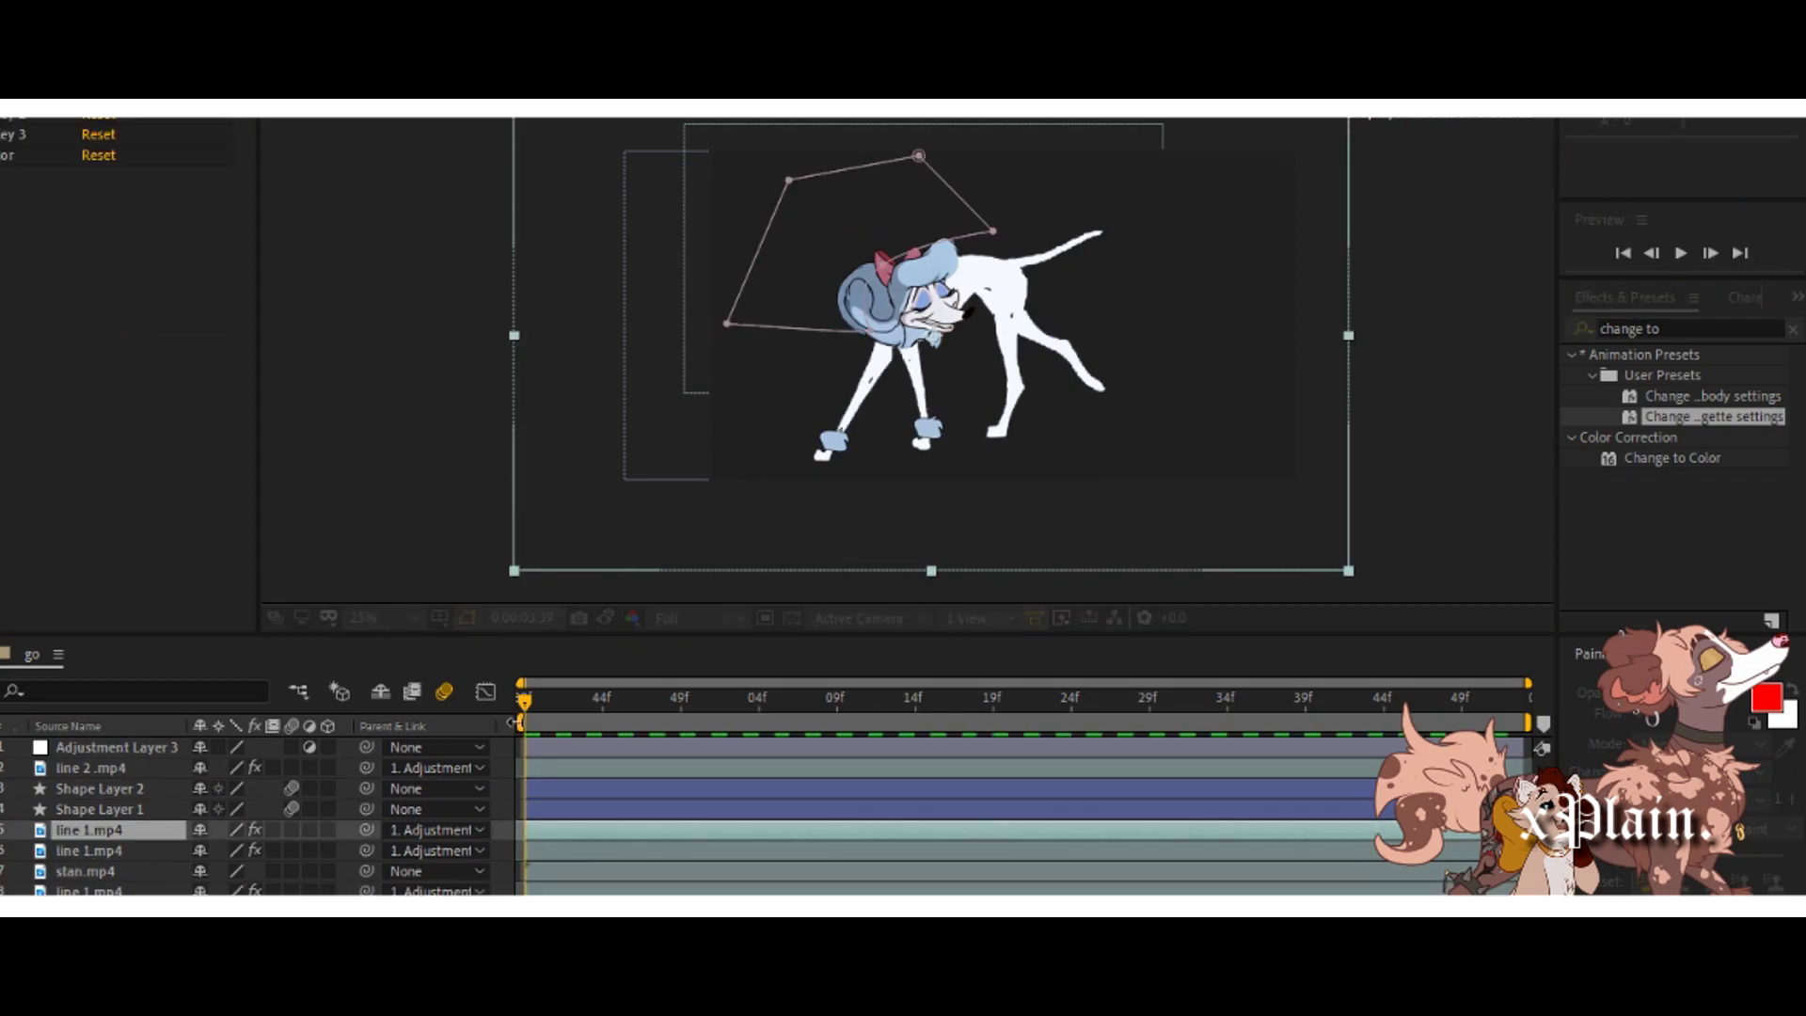
Duplicate Shape Layer 1, place the copy above Shape Layer 2, and remove the copy's existing Position keyframes.
click(83, 813)
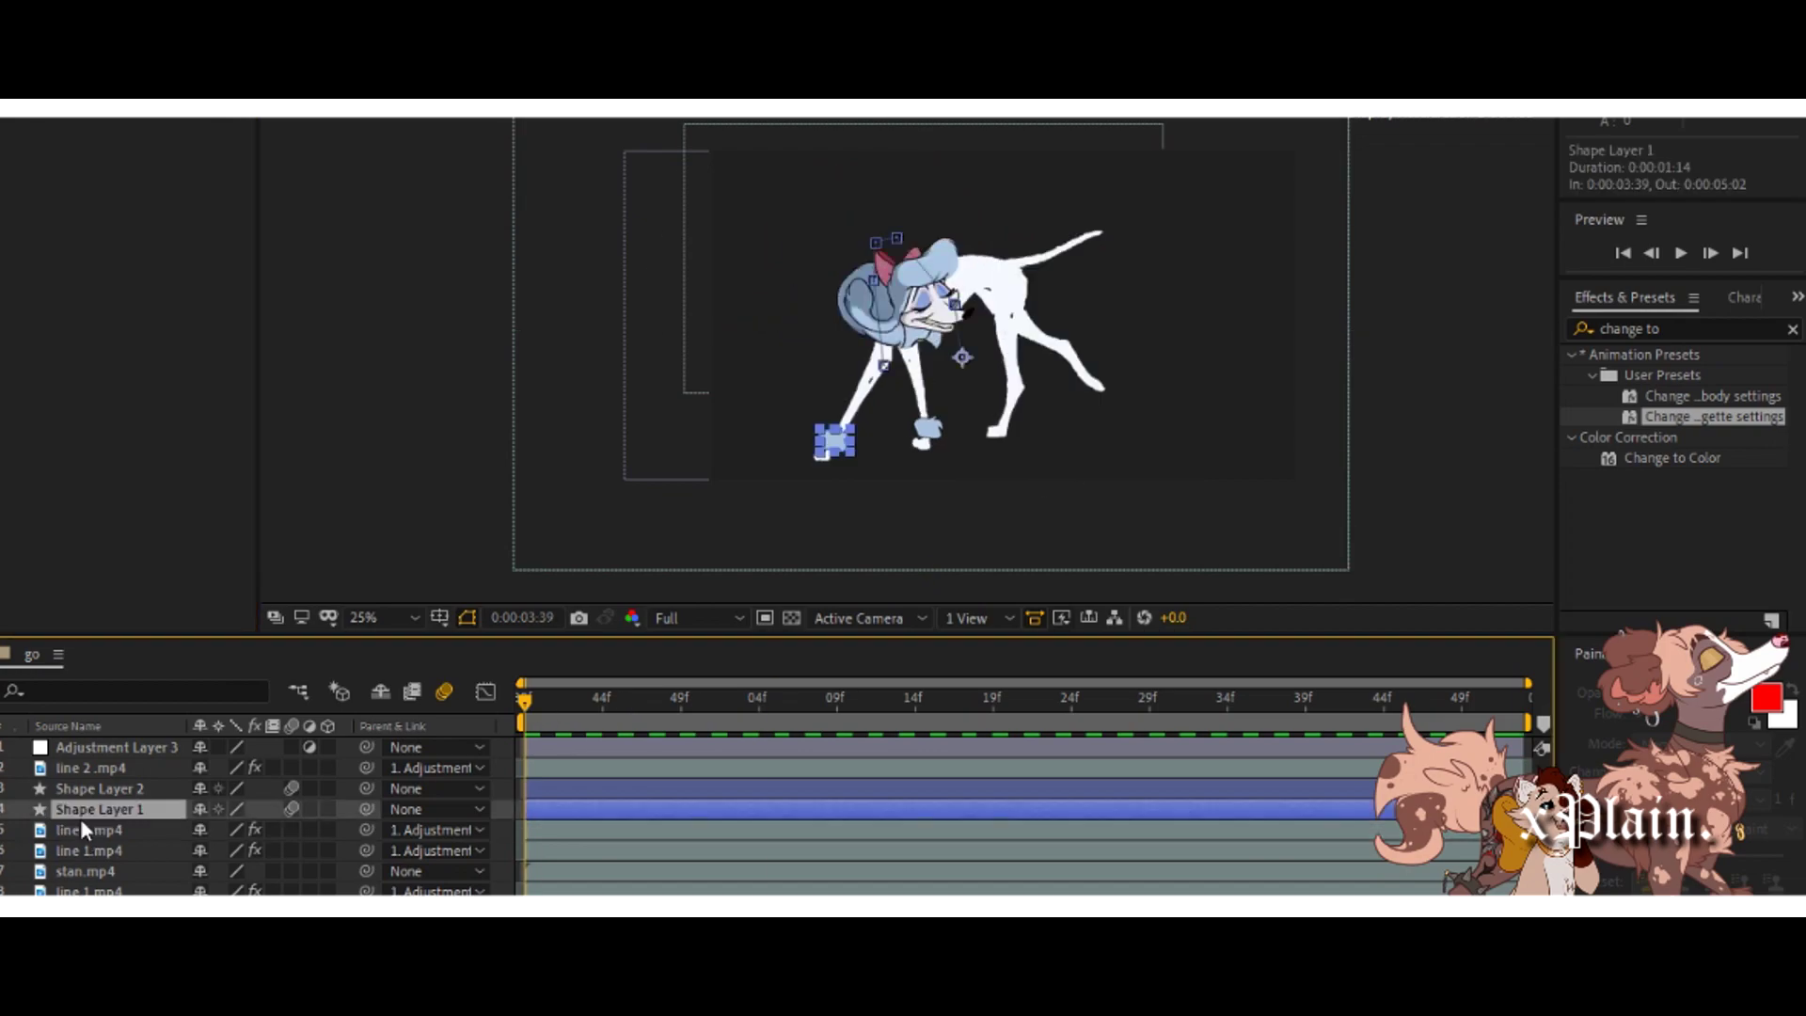
key(ctrl+d)
drag(81, 818, 79, 786)
key(p)
drag(505, 800, 1099, 805)
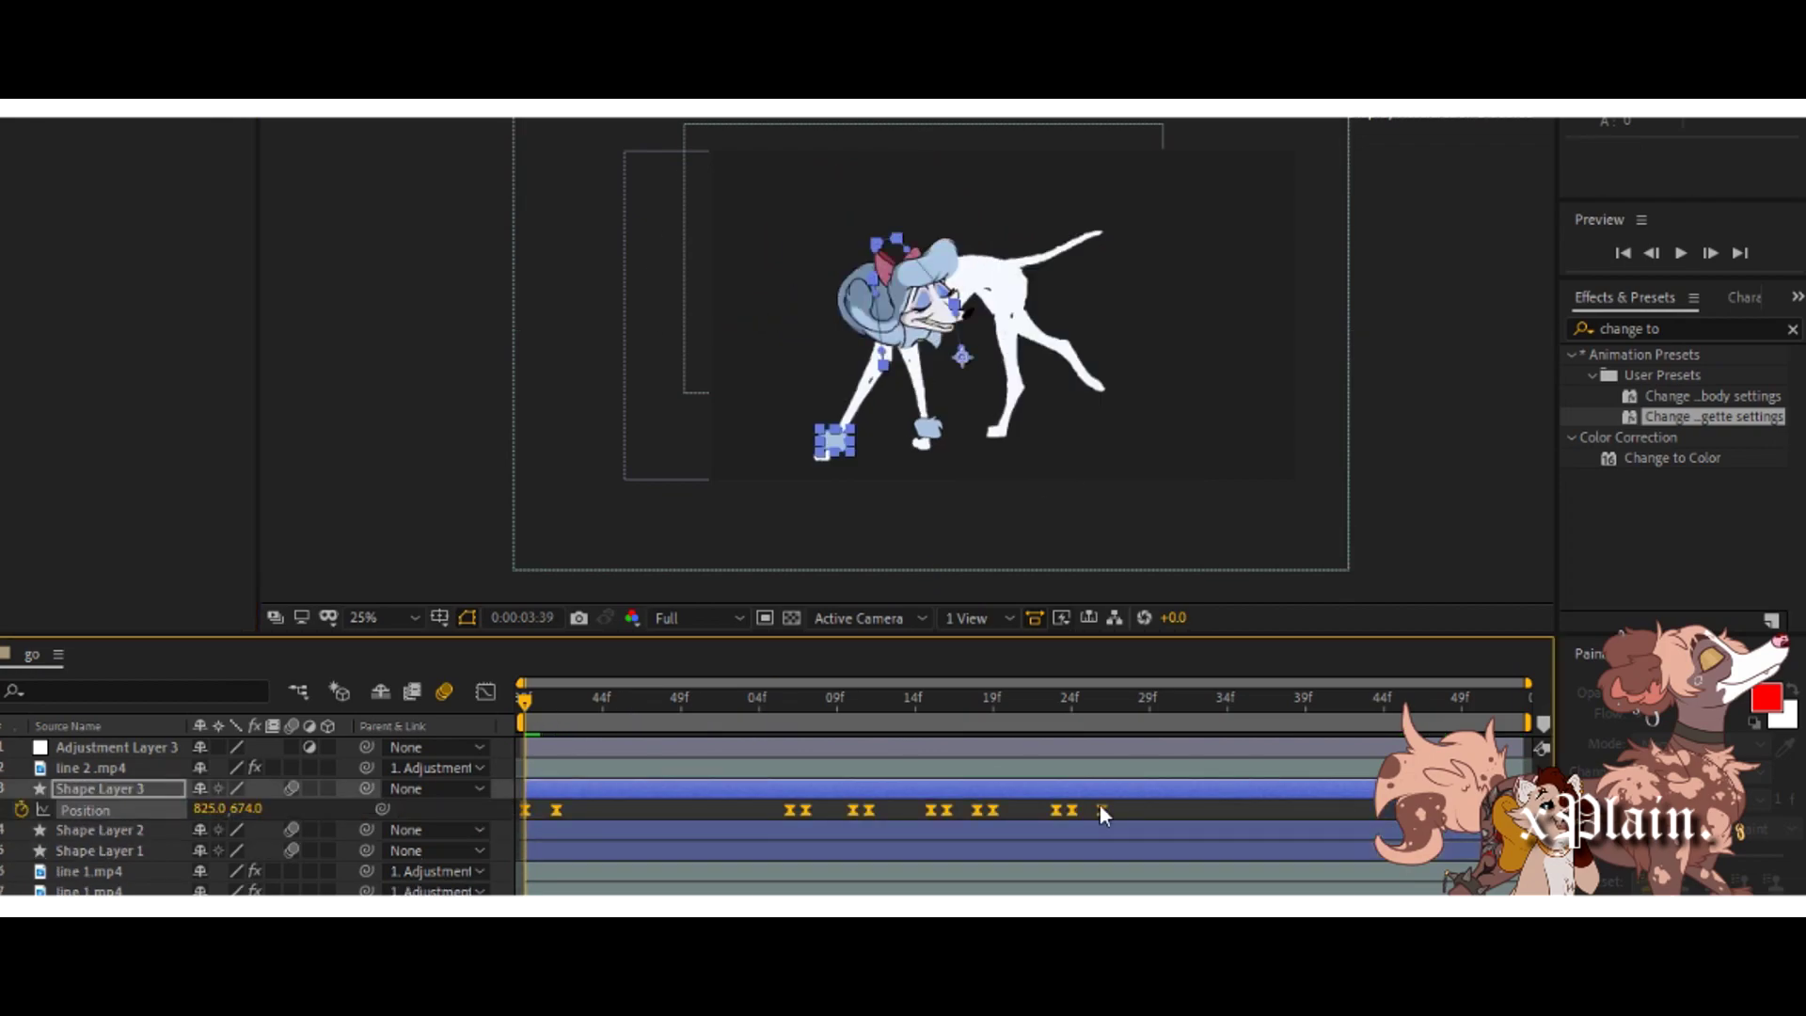
key(ctrl+x)
Place the copied fur puff on the tip of the tail at about 1685, -14 and scale it up slightly.
drag(825, 446, 1098, 229)
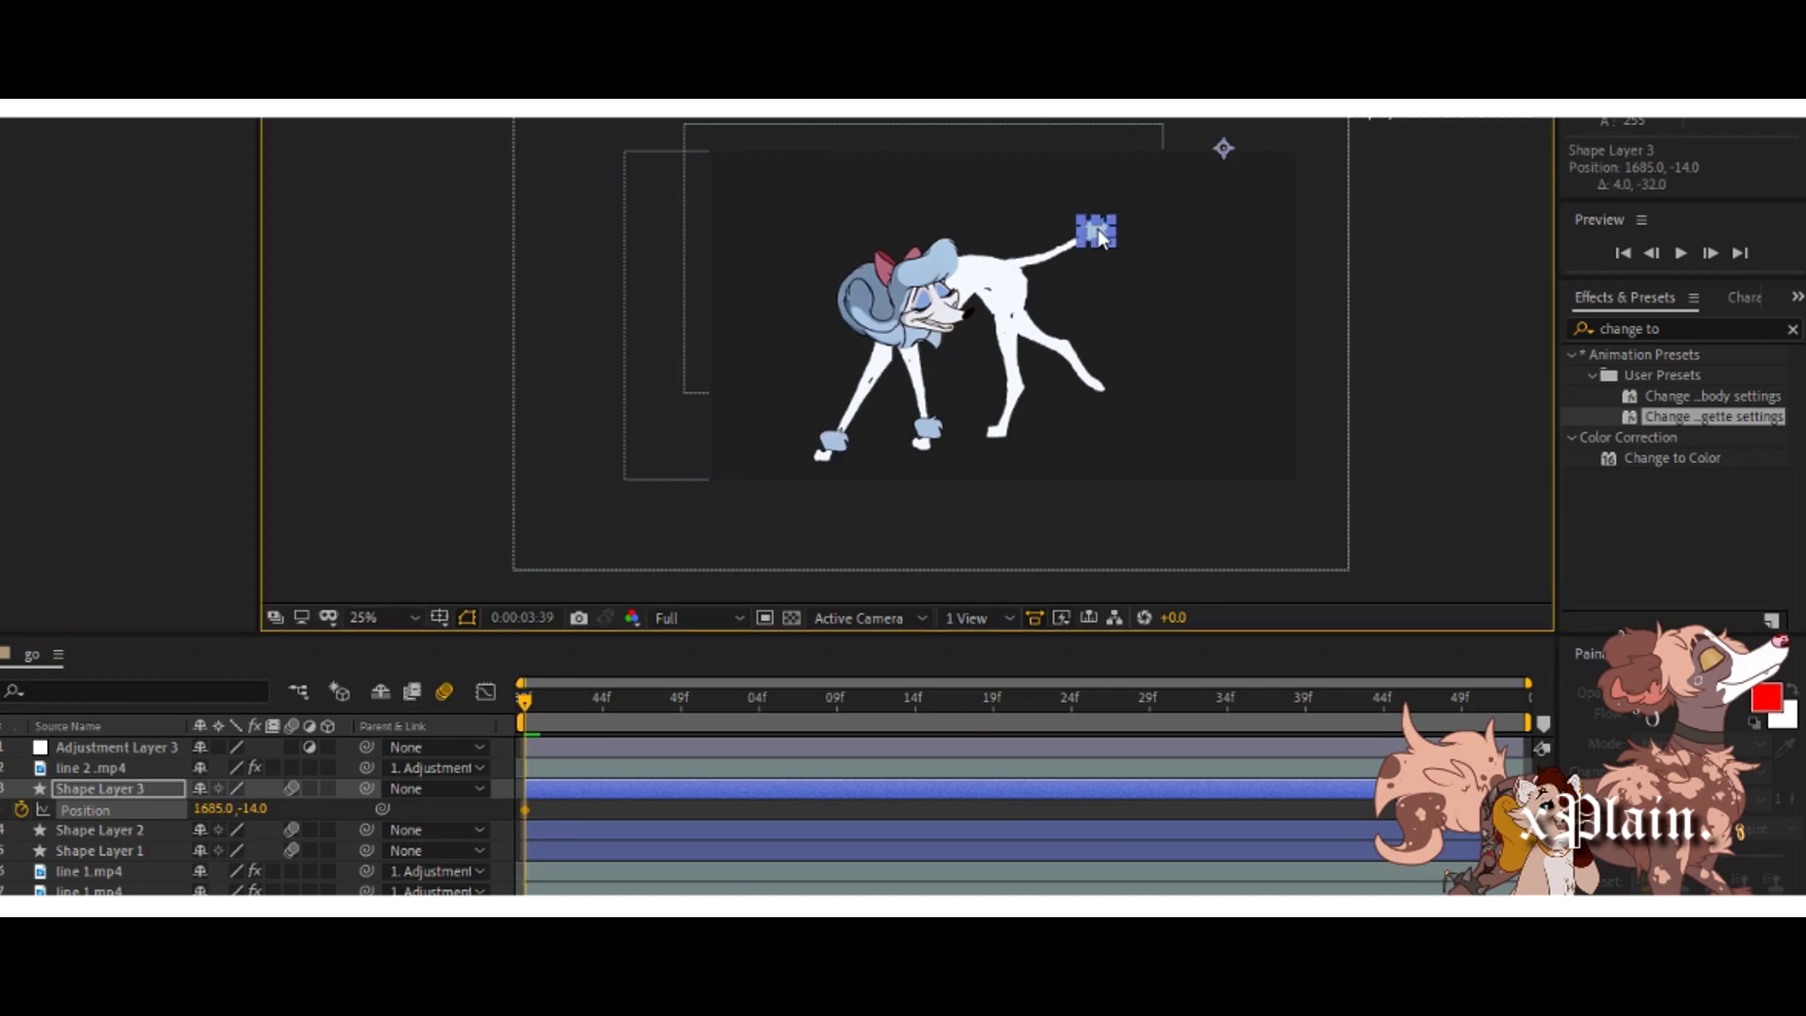
key(s)
drag(222, 810, 275, 811)
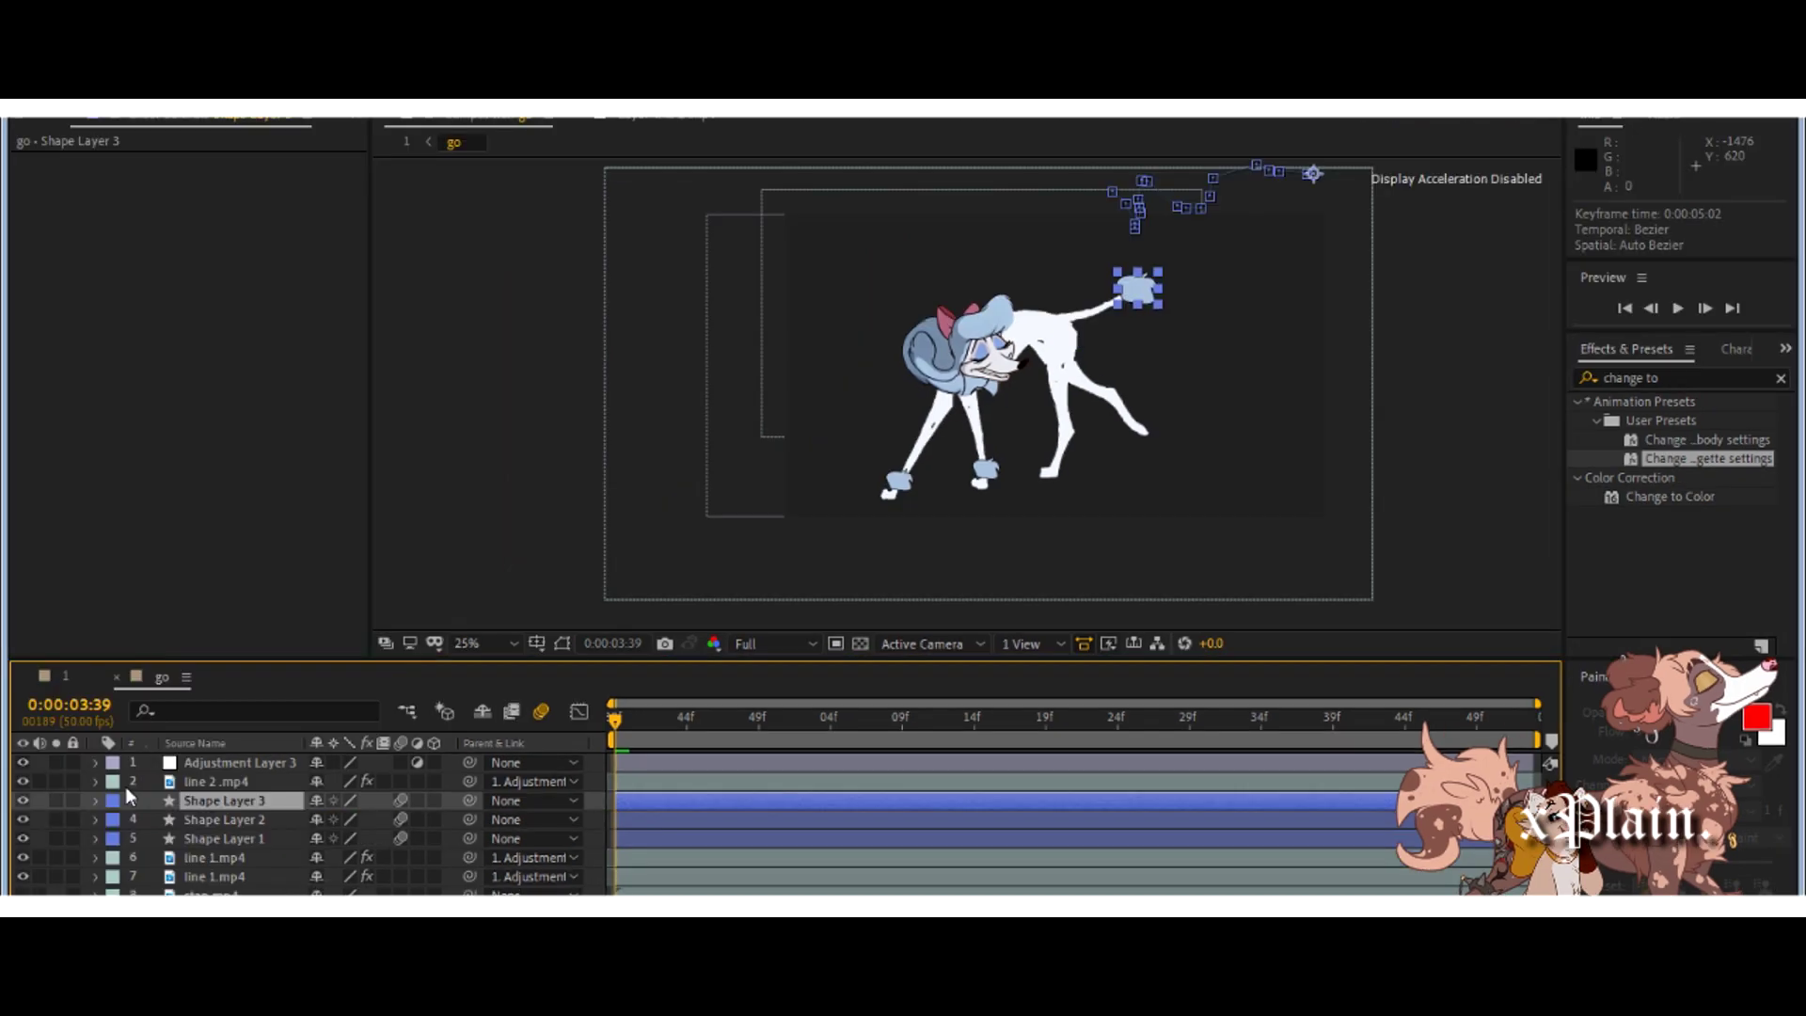
Preview the animation and scrub between 0:00:03:39 and 0:00:05:02 to check how the fur puffs follow the legs and tail.
key(space)
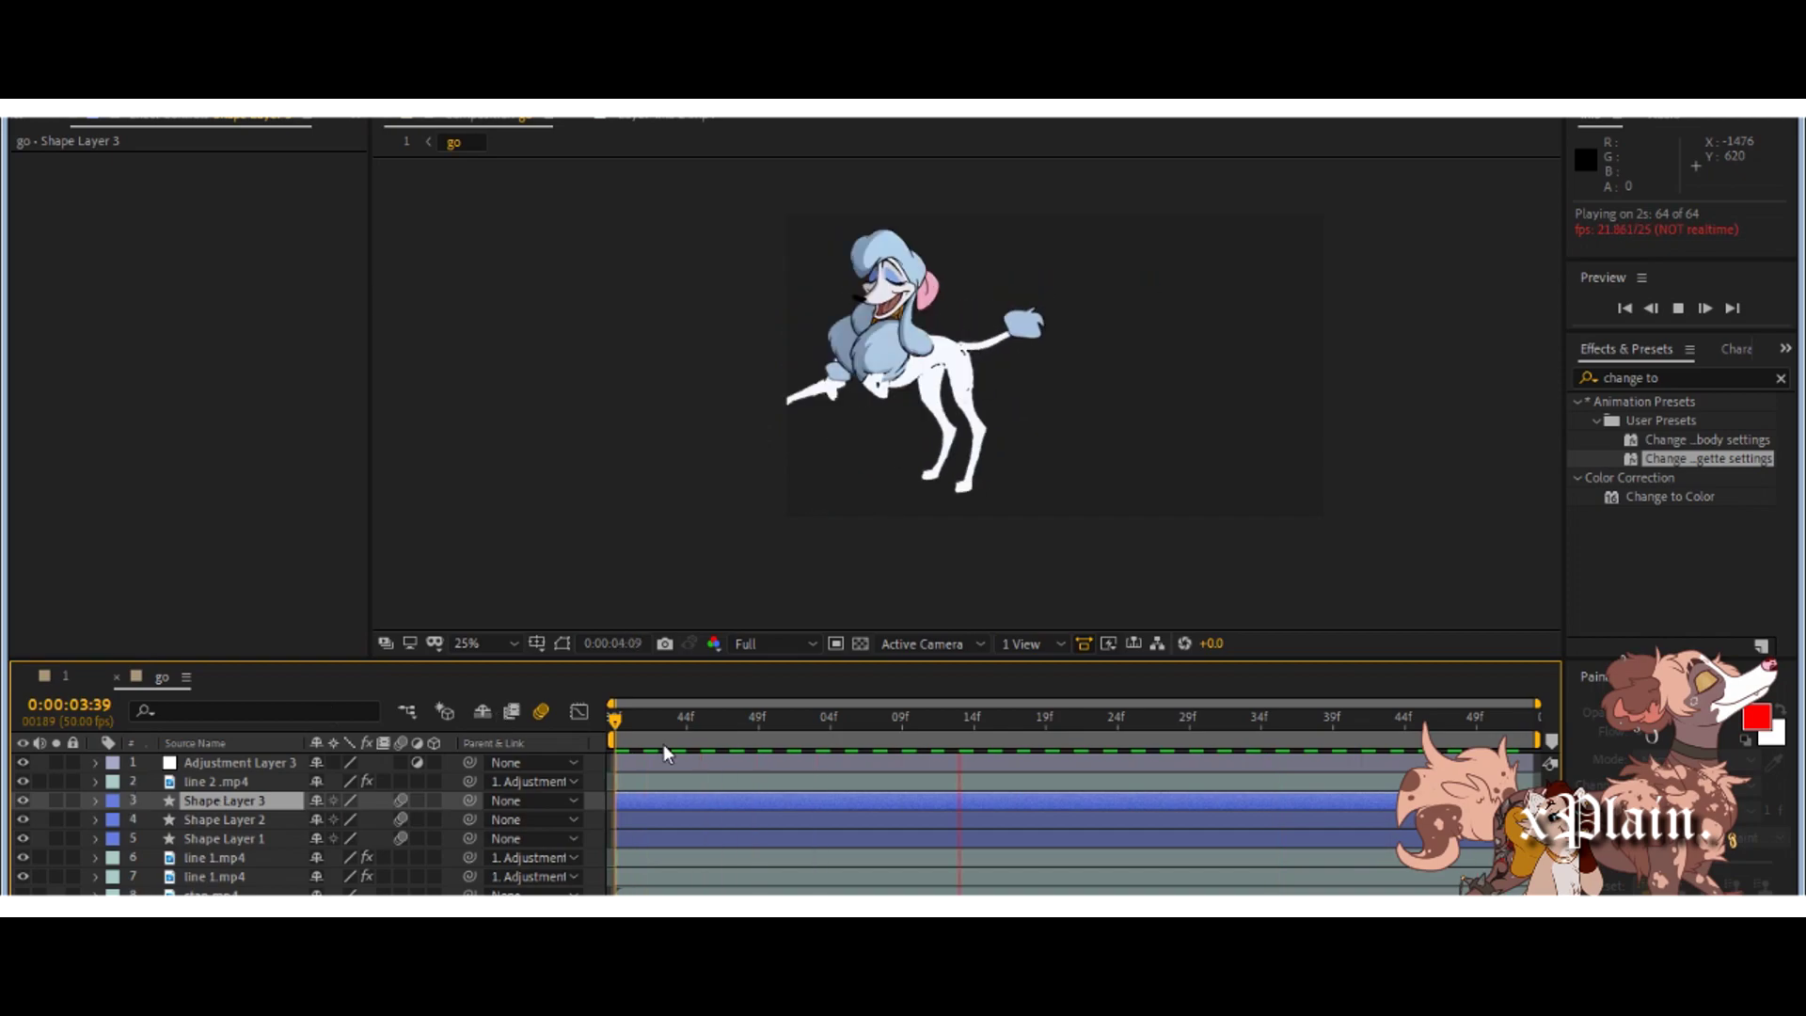
key(space)
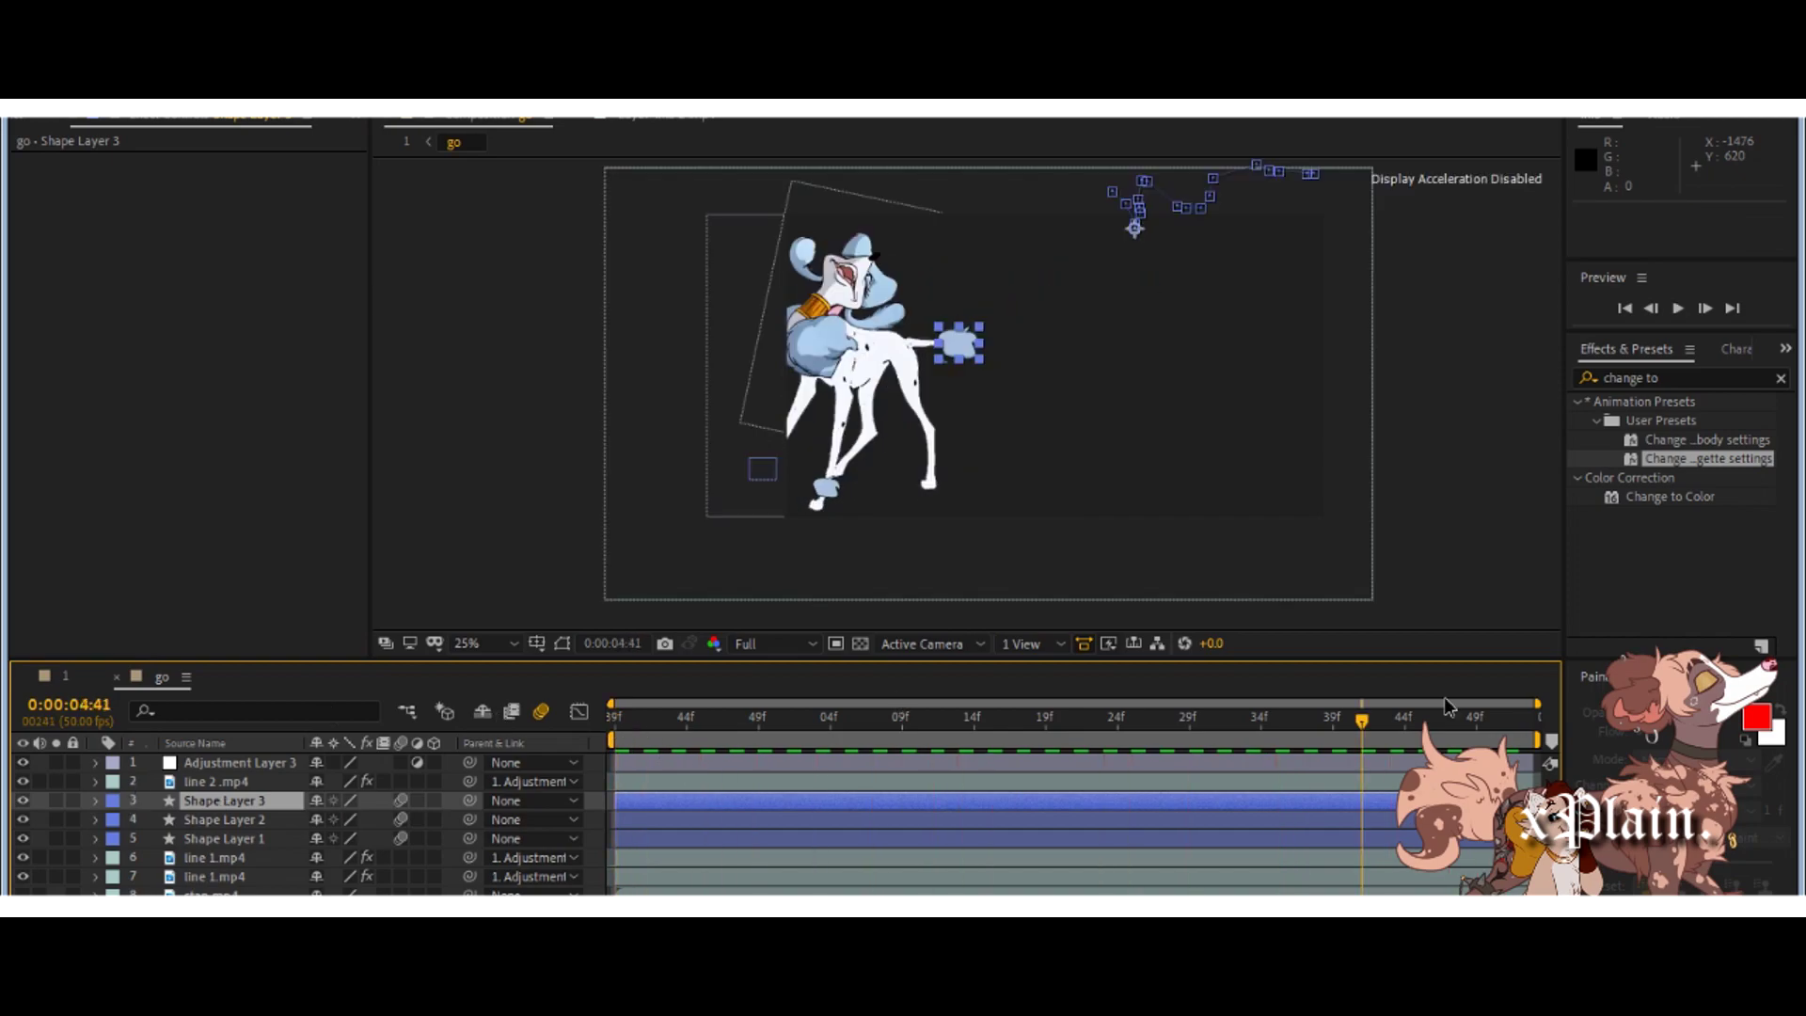
drag(1432, 718, 588, 853)
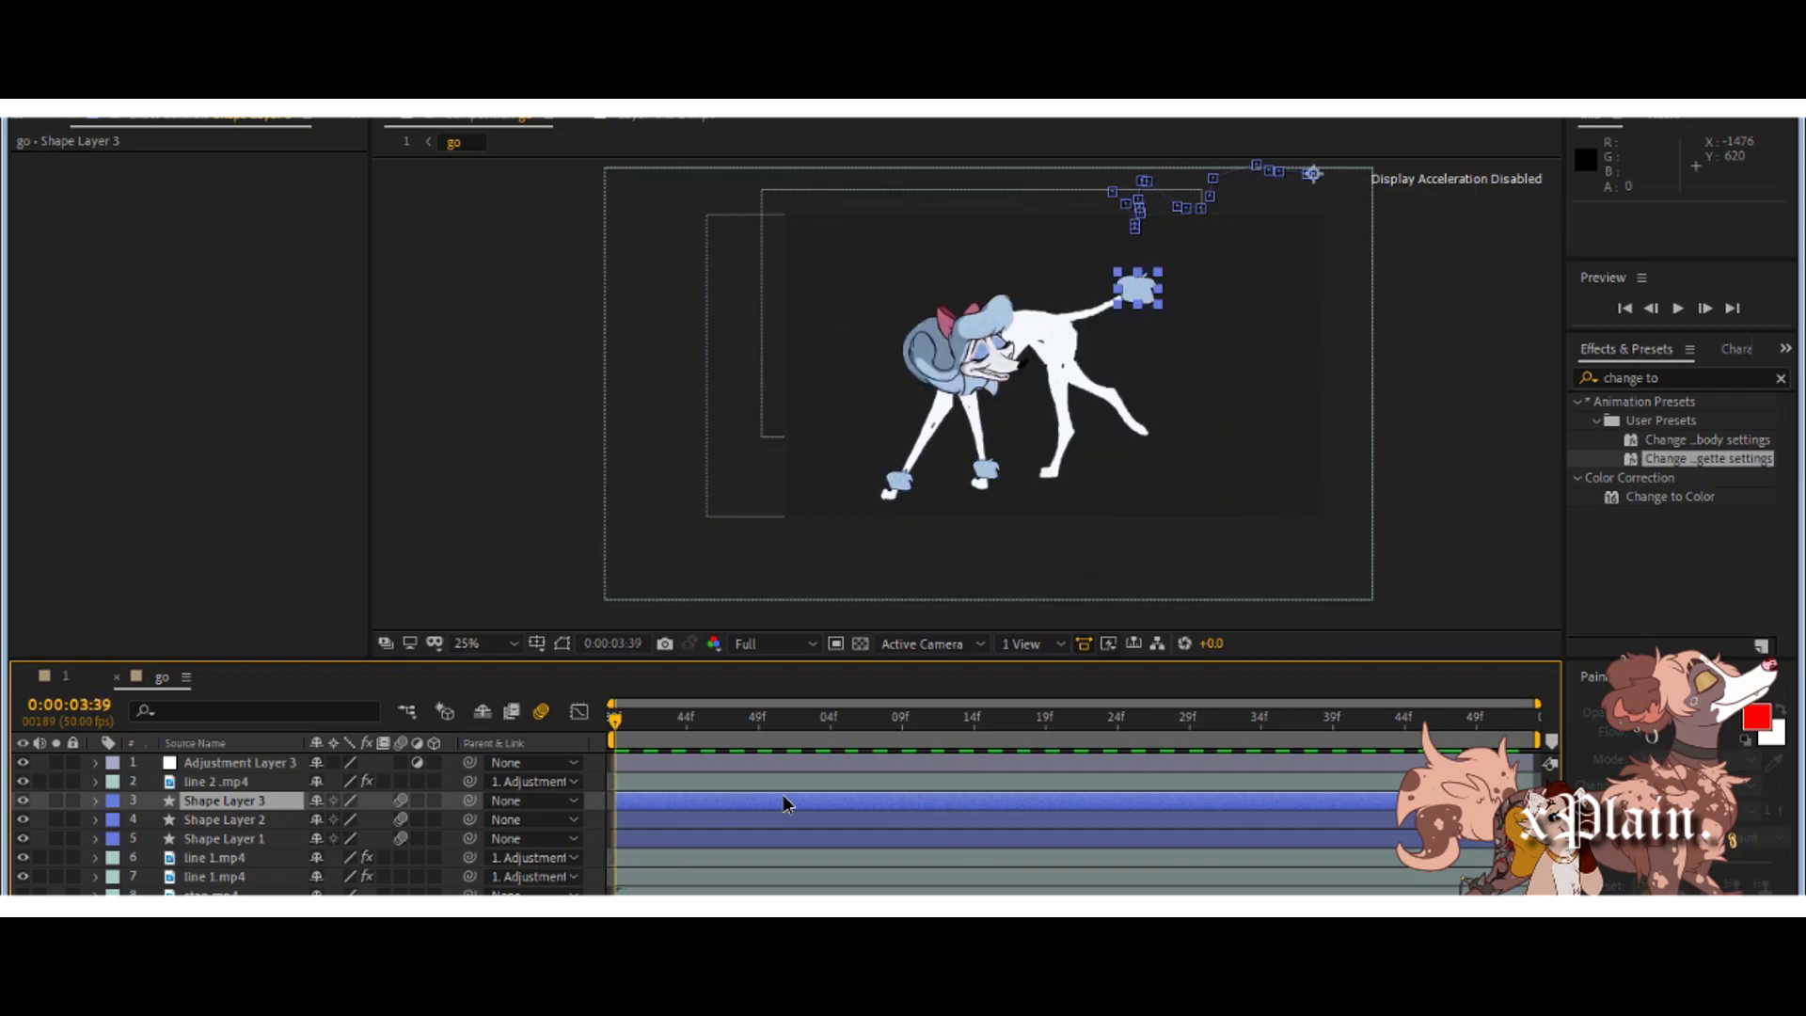
drag(788, 804, 1660, 608)
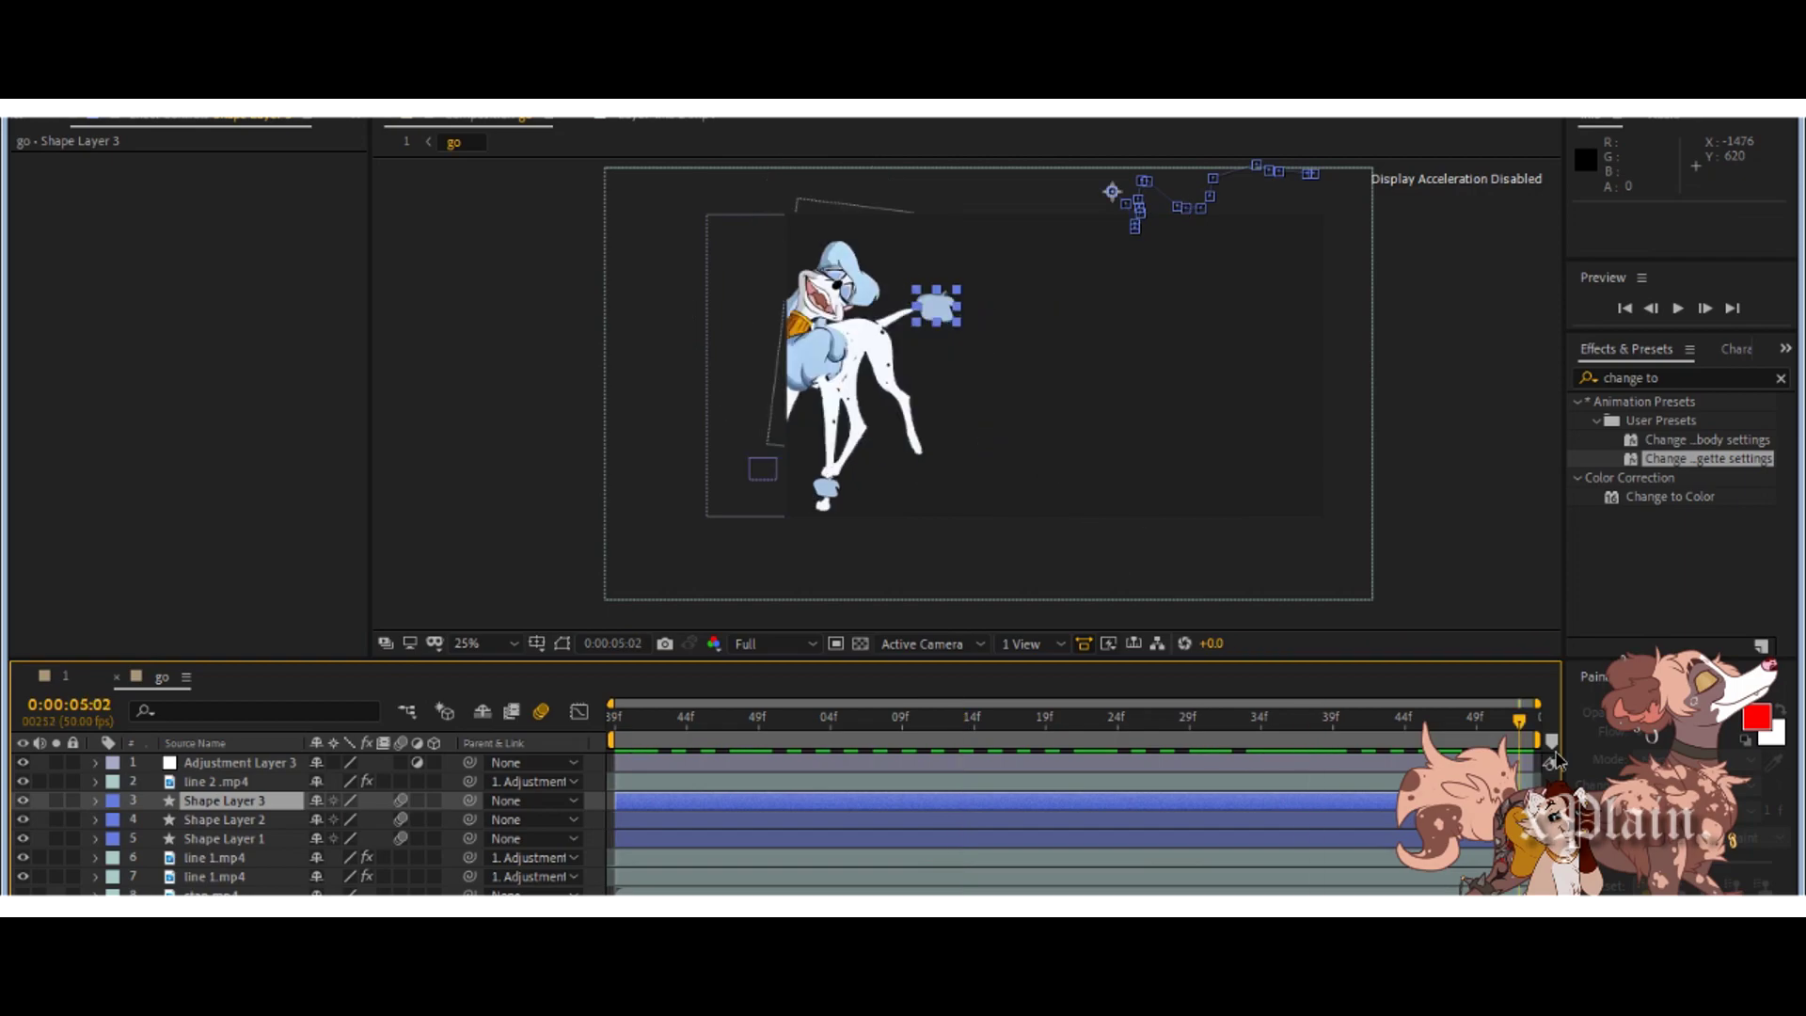
drag(1520, 721, 107, 867)
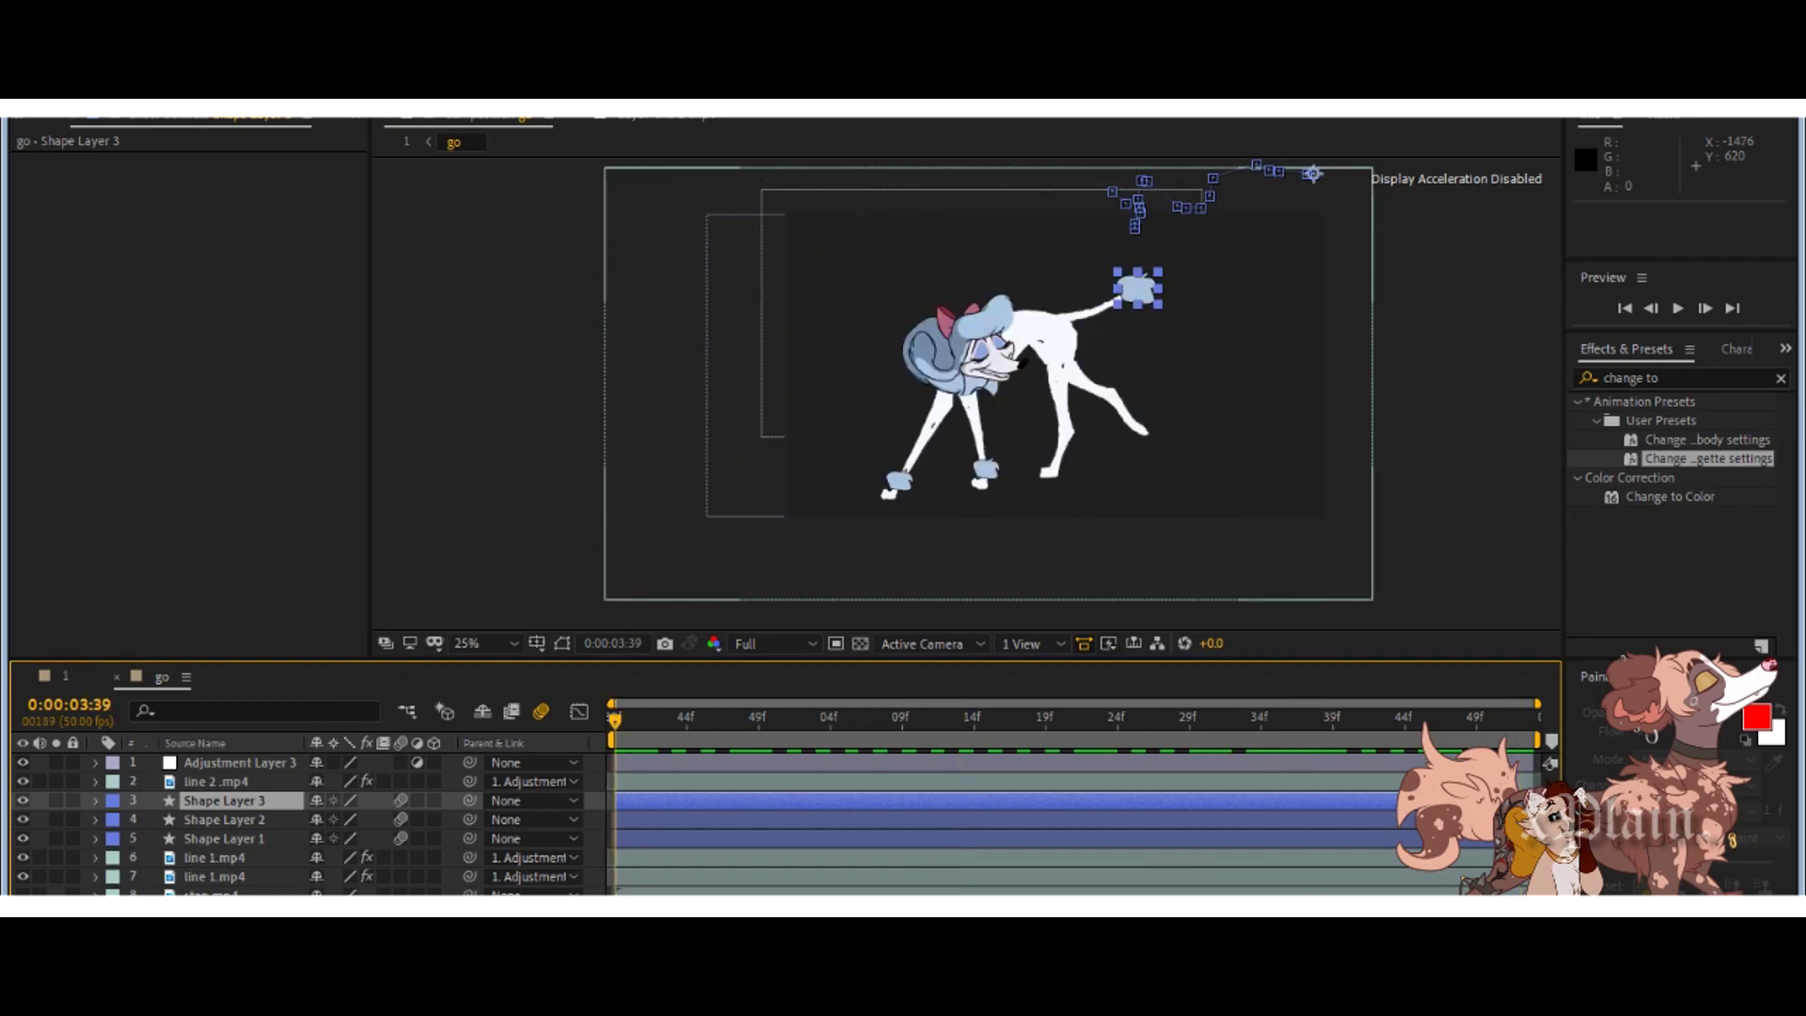
Select the consecutive layers from the second line 1.mp4 layer up to Shape Layer 2.
click(193, 873)
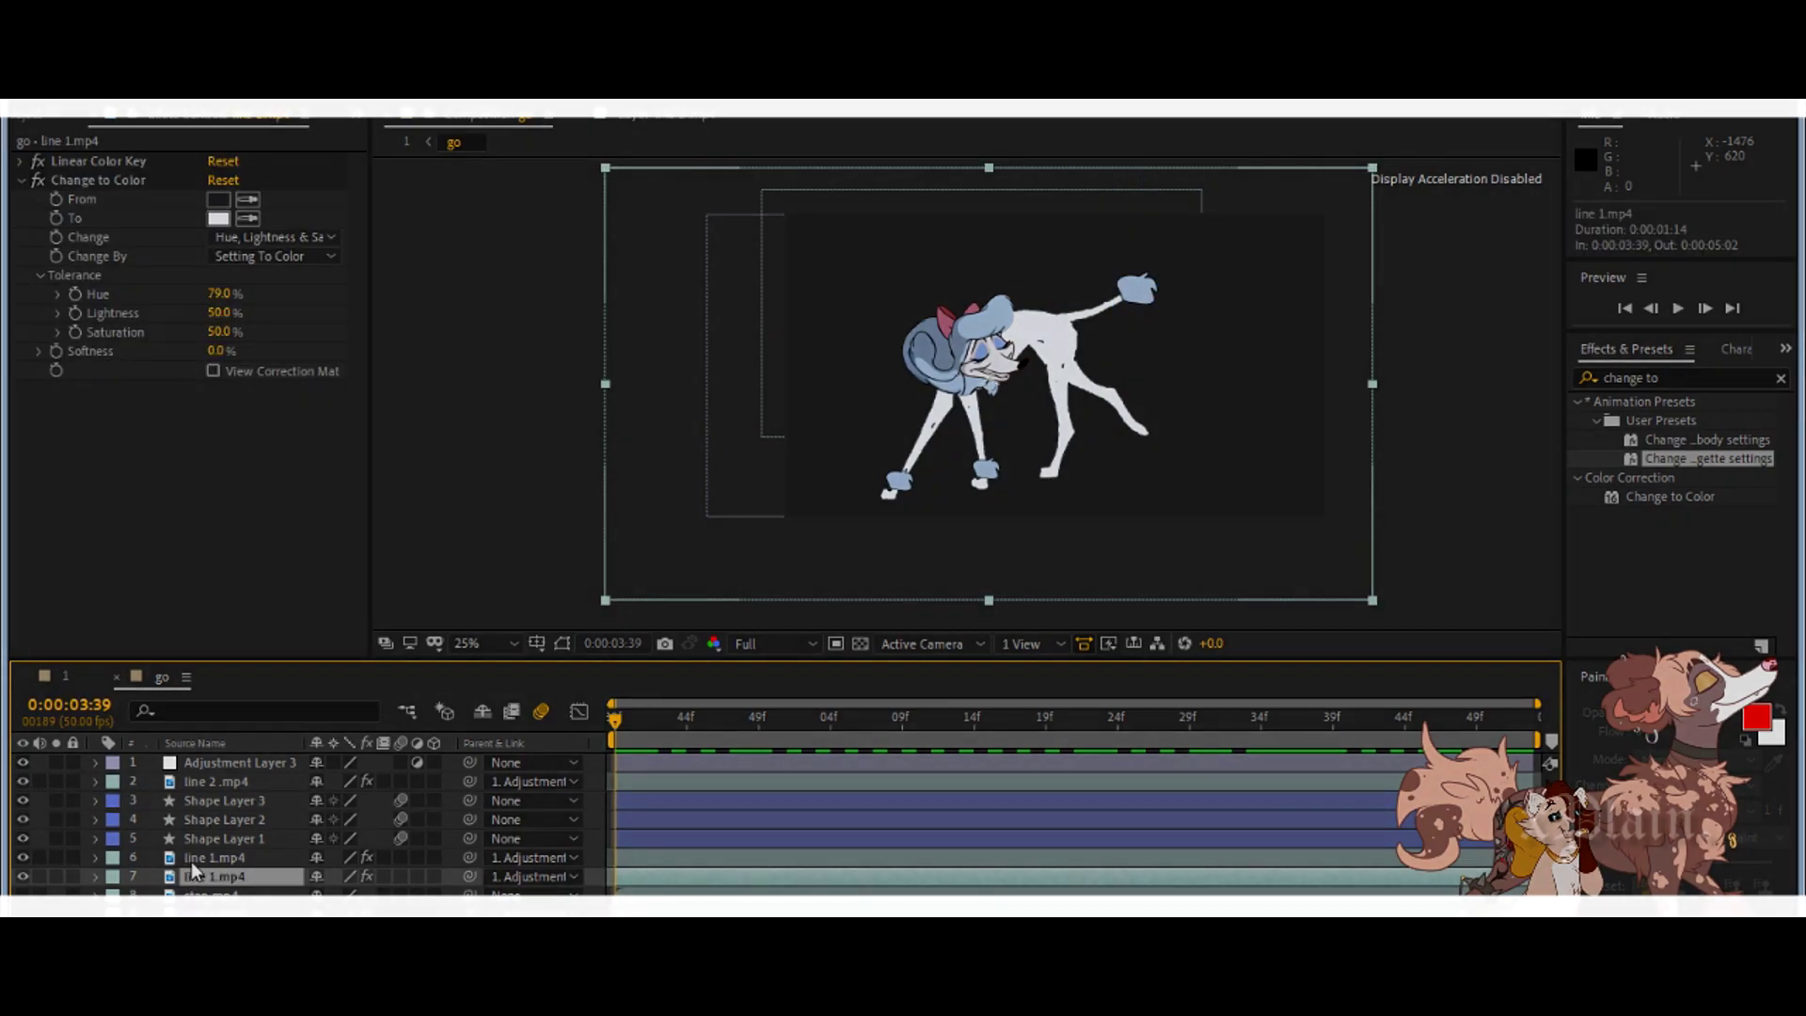
shift+click(202, 817)
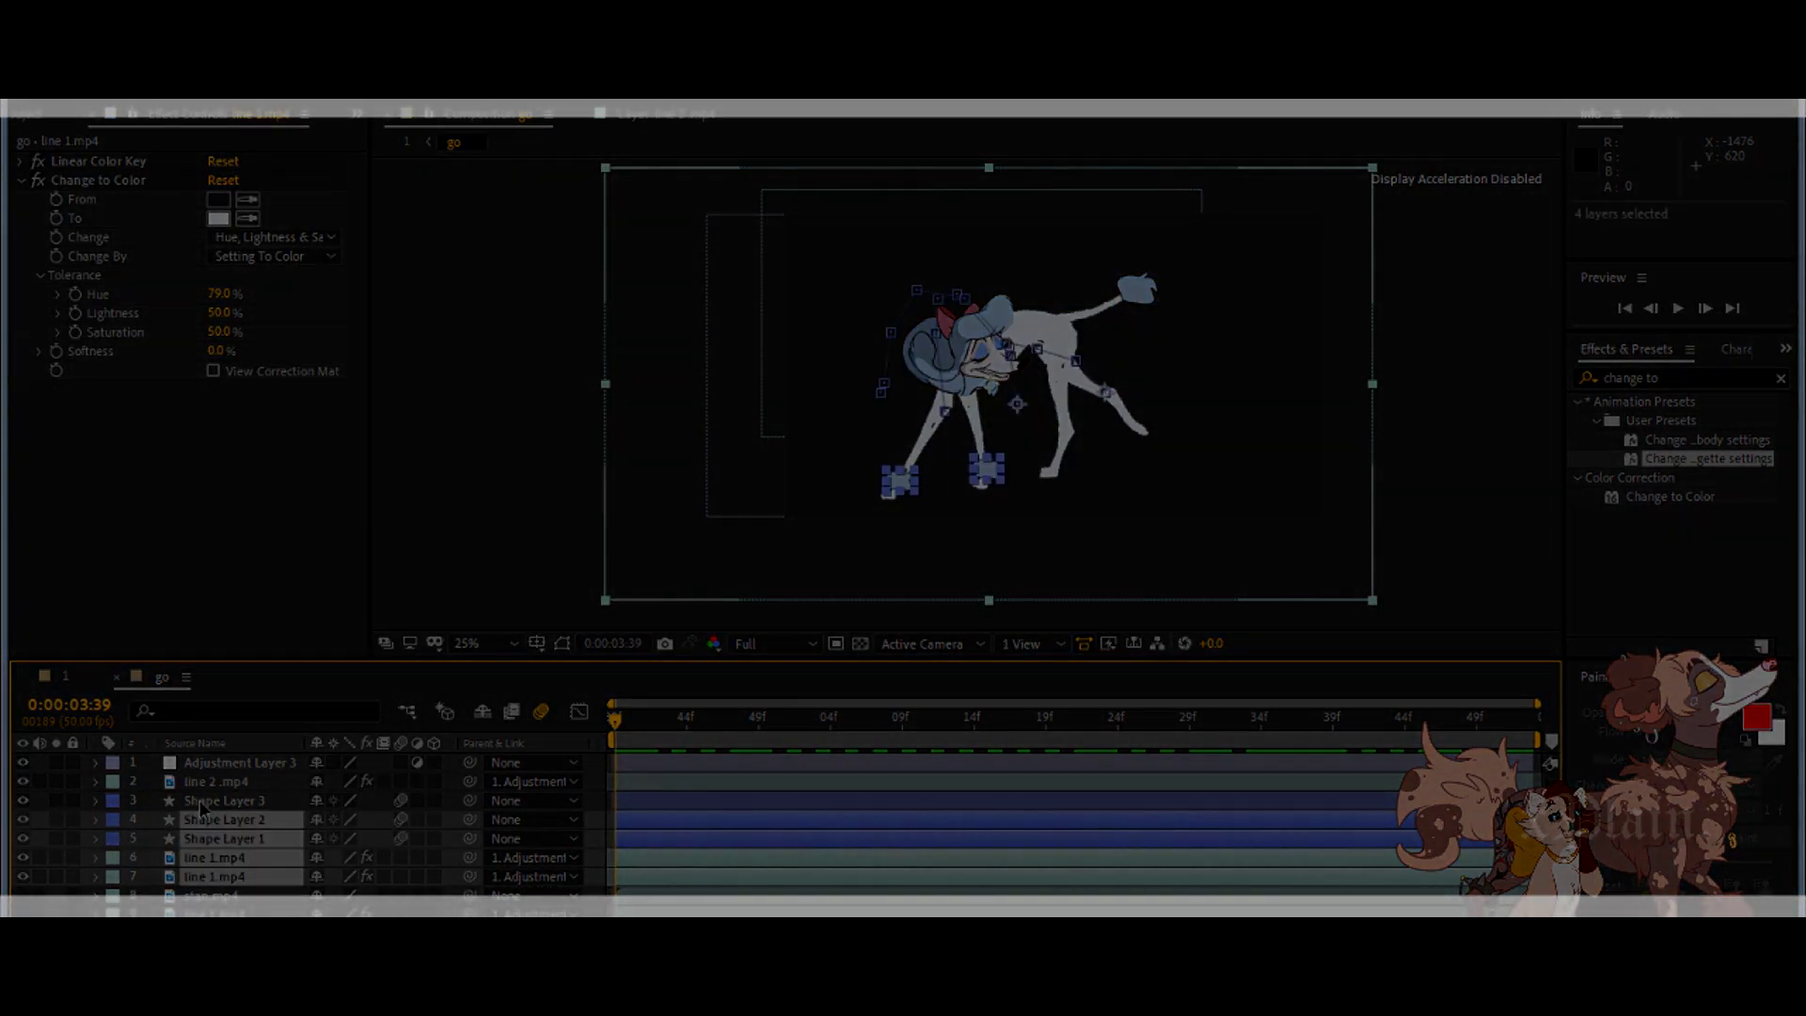